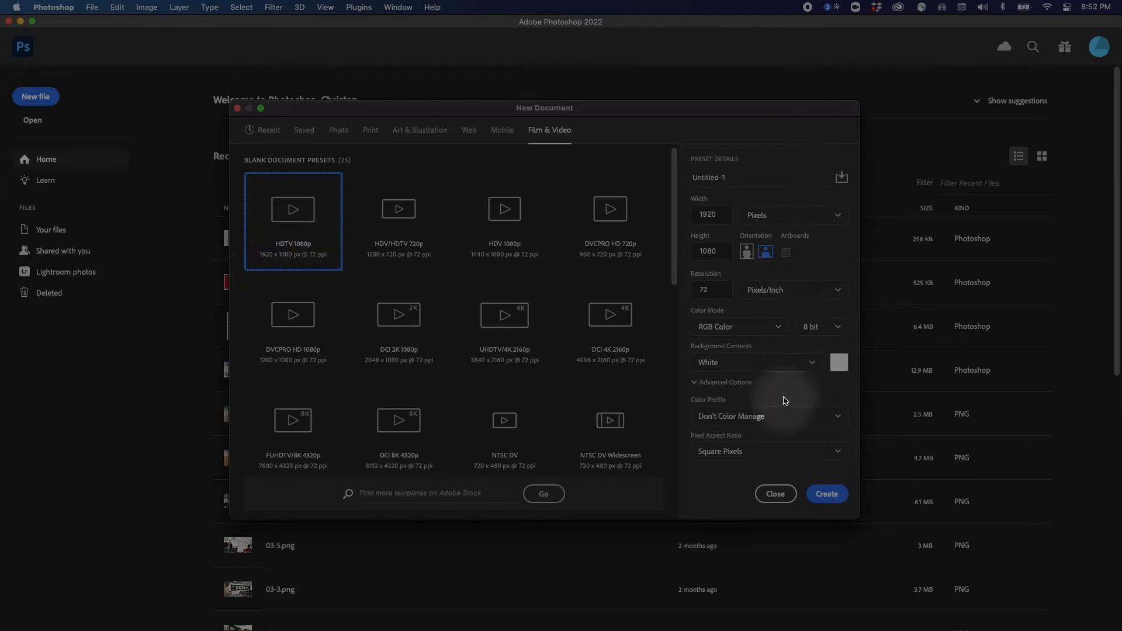
Create a 1920 x 1080 px HDTV document named Digi_Flipbook and unlock its background layer
mouse_move(730, 173)
mouse_down()
mouse_move(676, 166)
mouse_move(648, 185)
mouse_up()
text(Fi)
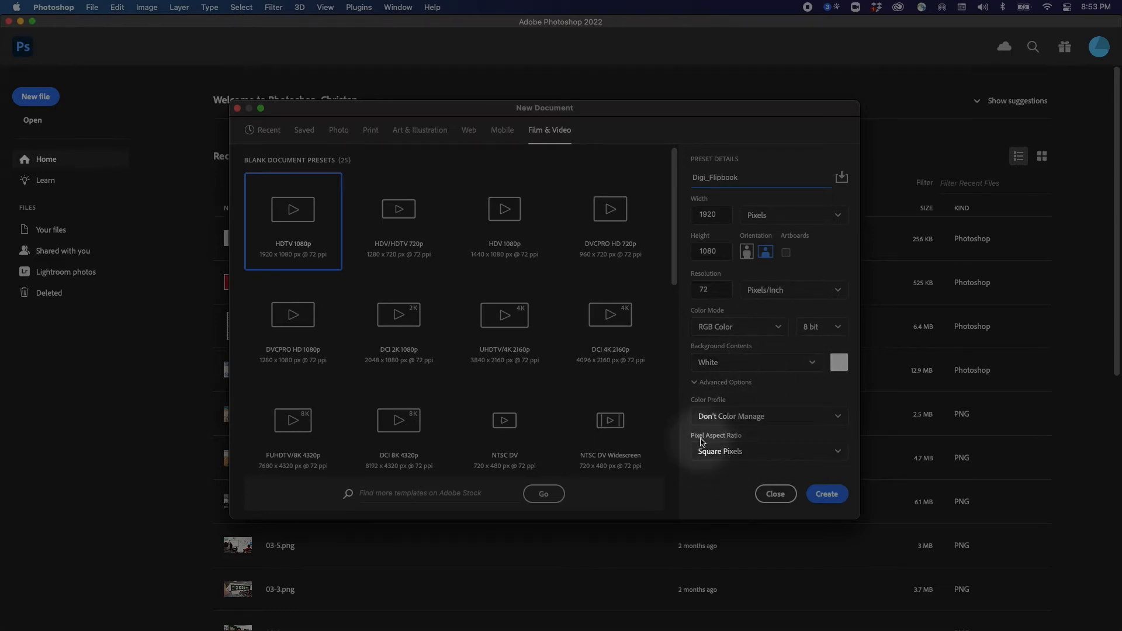
click(827, 495)
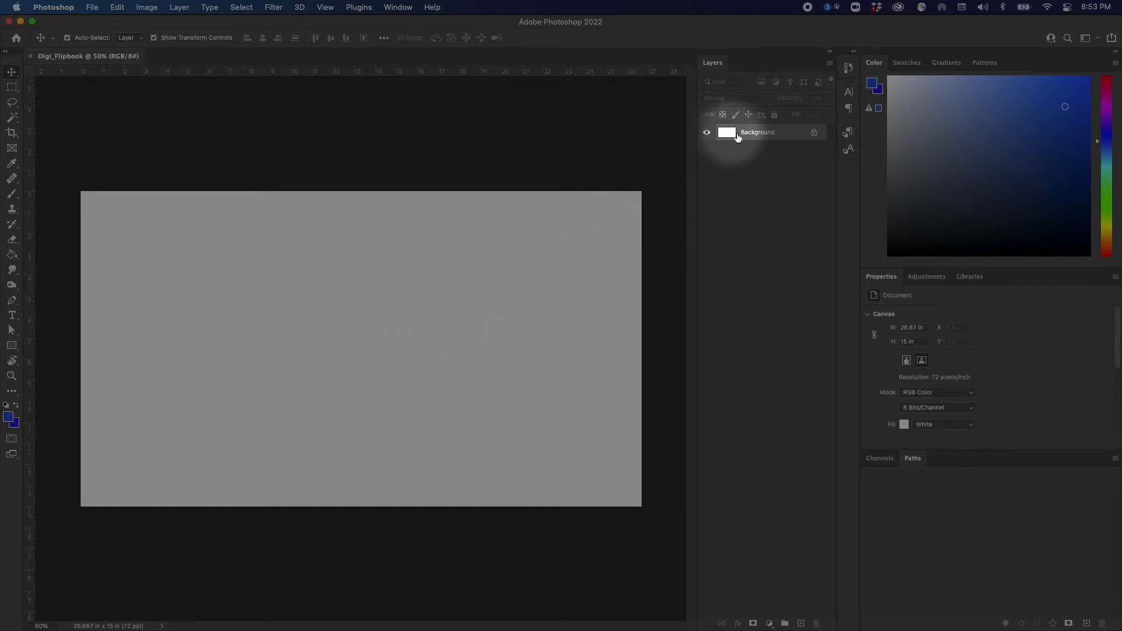
click(814, 134)
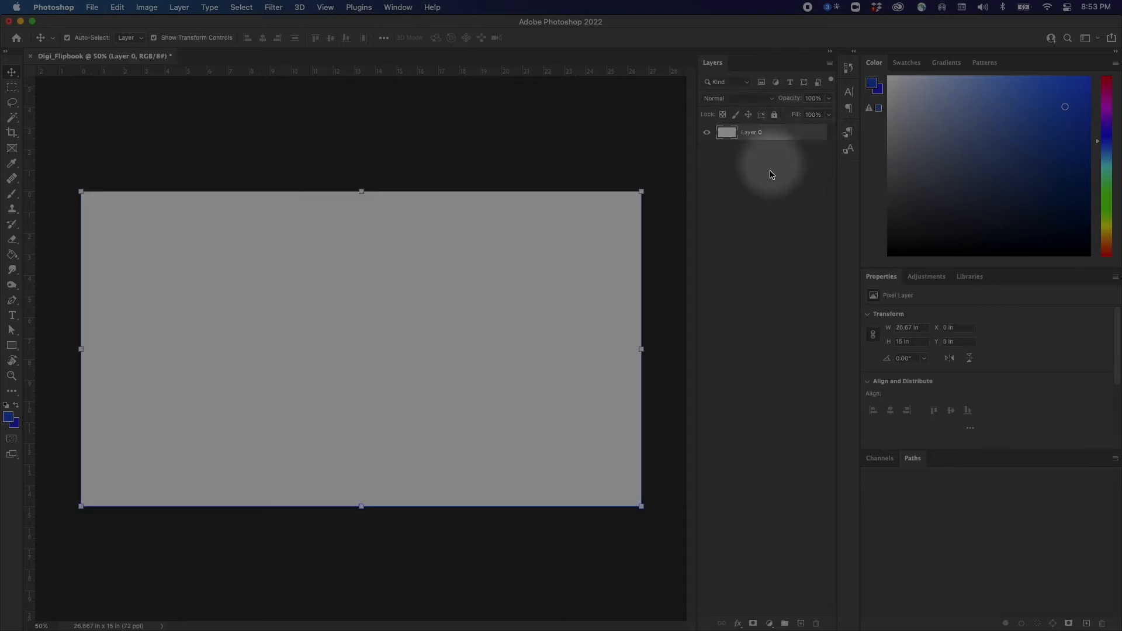
click(350, 153)
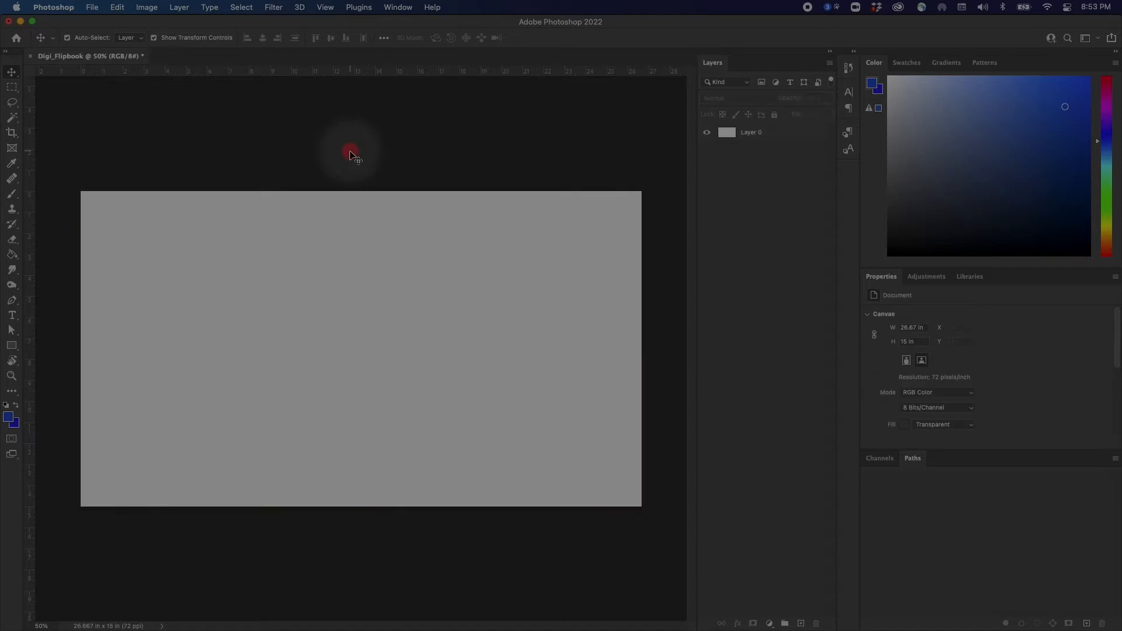
Show the Timeline and create a video timeline for the document
click(400, 8)
mouse_move(403, 36)
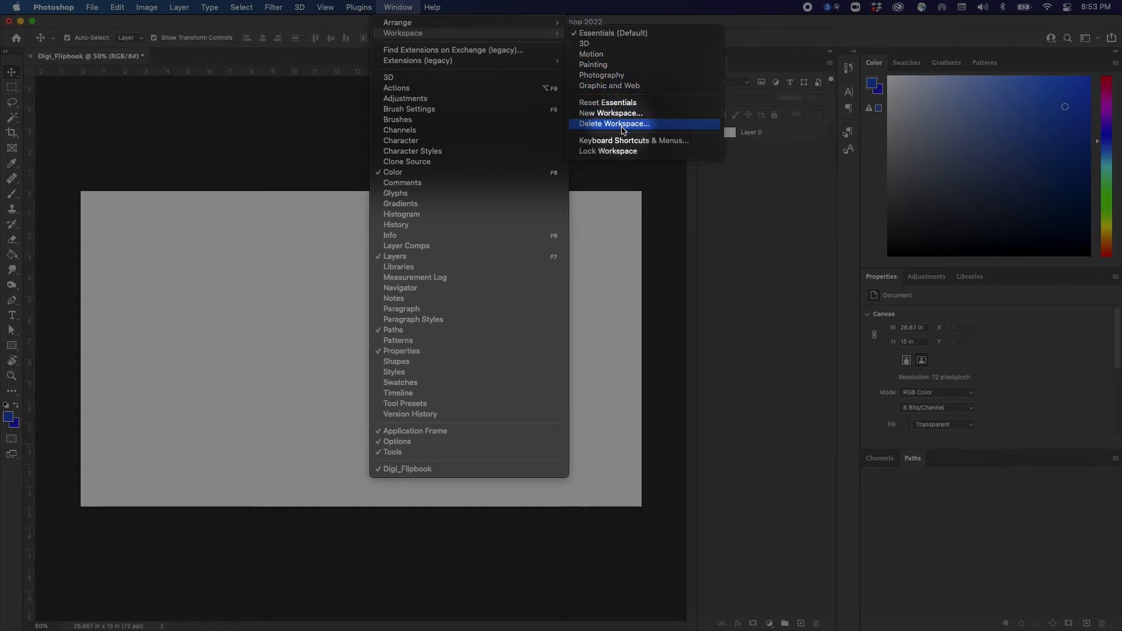
click(596, 124)
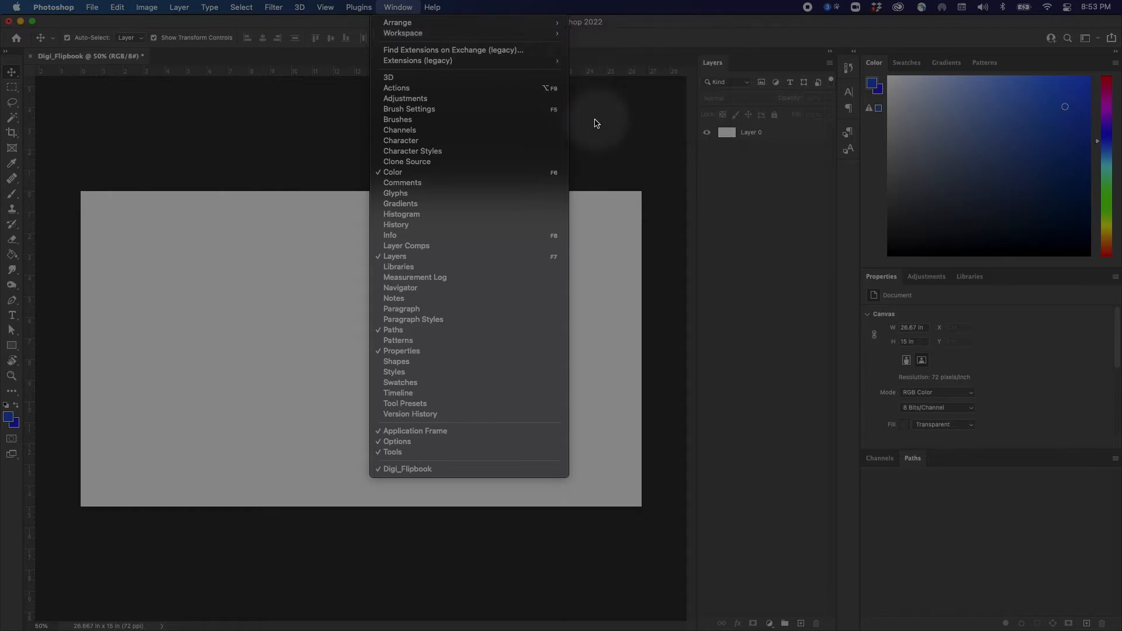
mouse_move(543, 33)
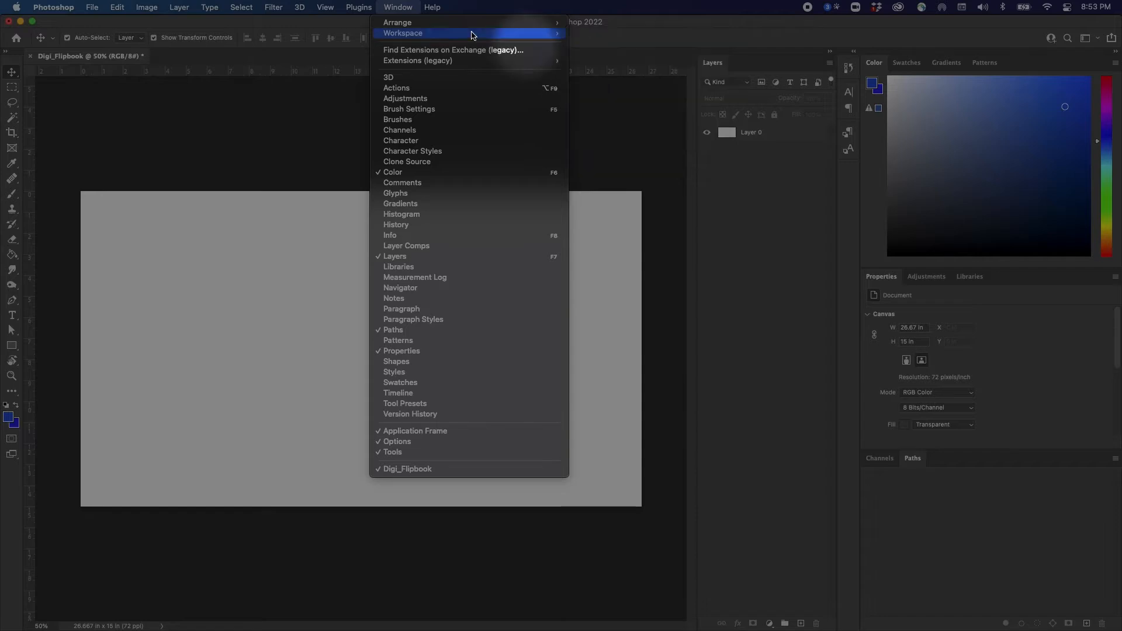
click(410, 394)
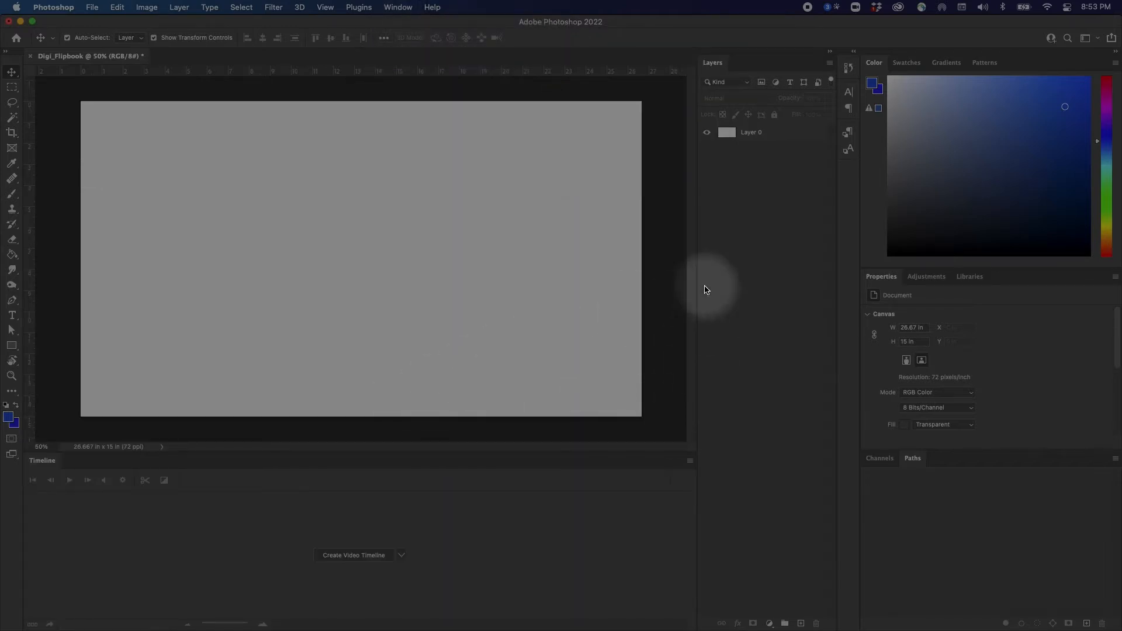
click(366, 556)
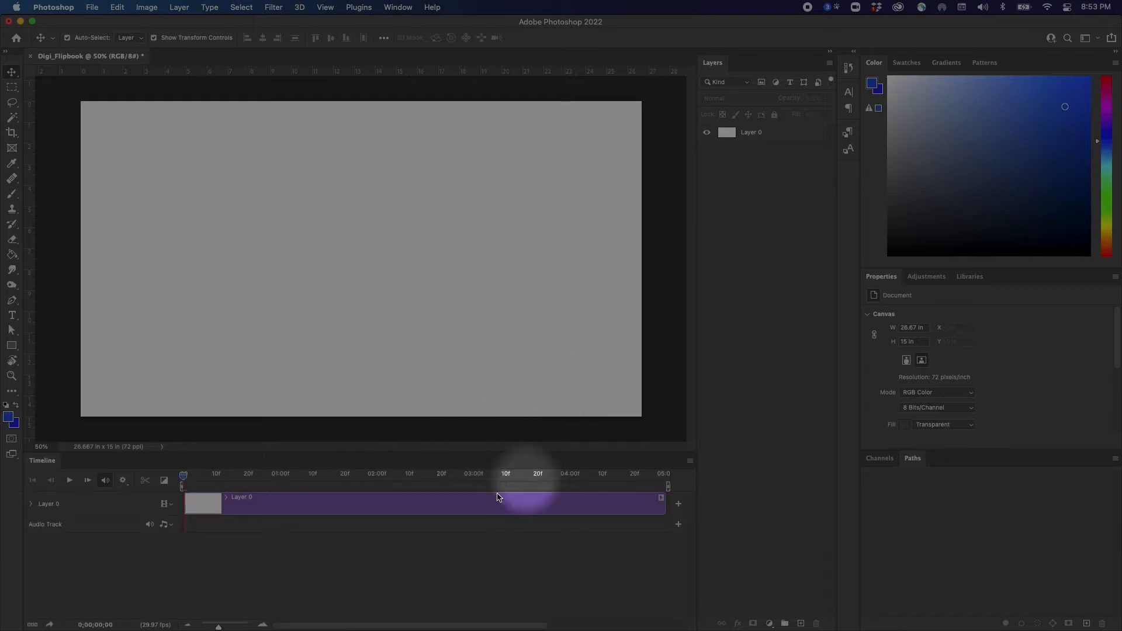
click(205, 501)
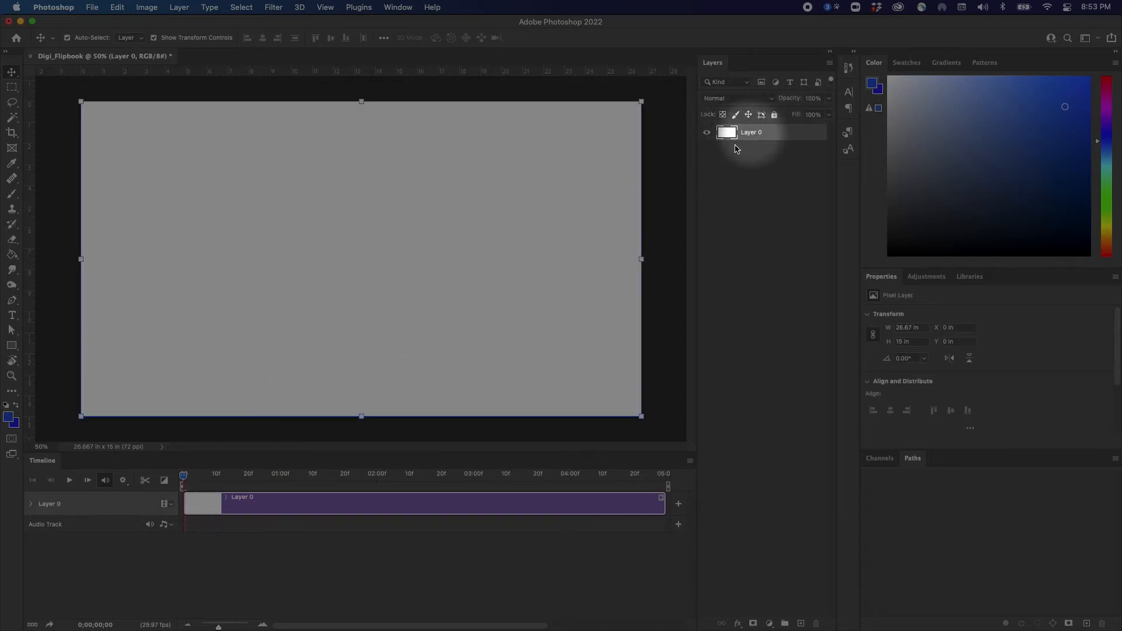
drag(203, 481, 187, 503)
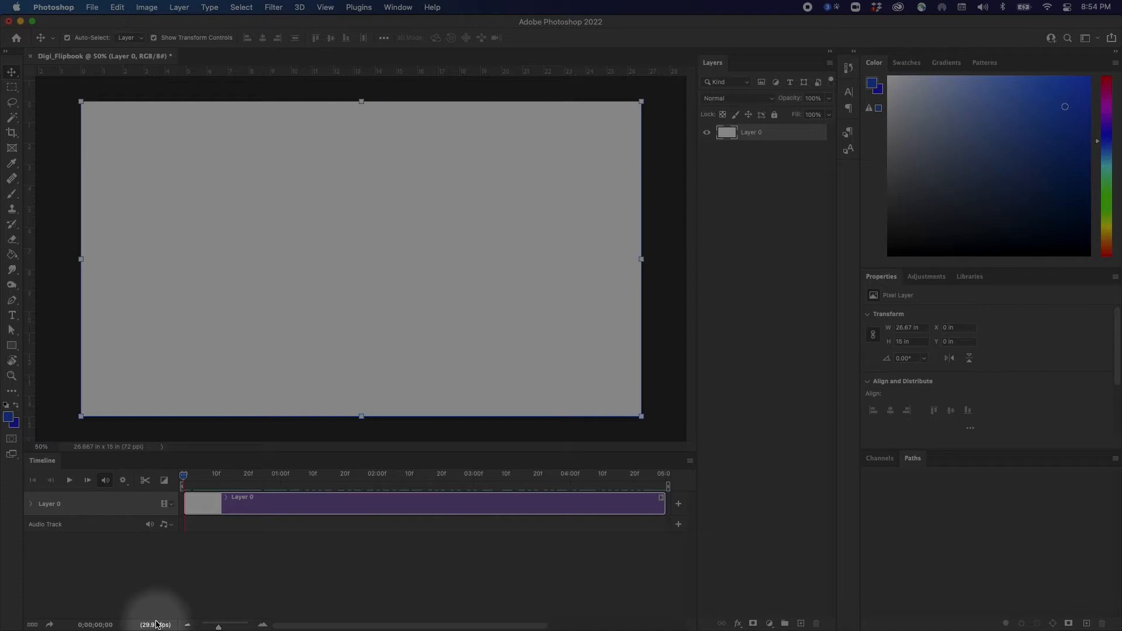
Set the timeline frame rate to 12 fps
click(690, 461)
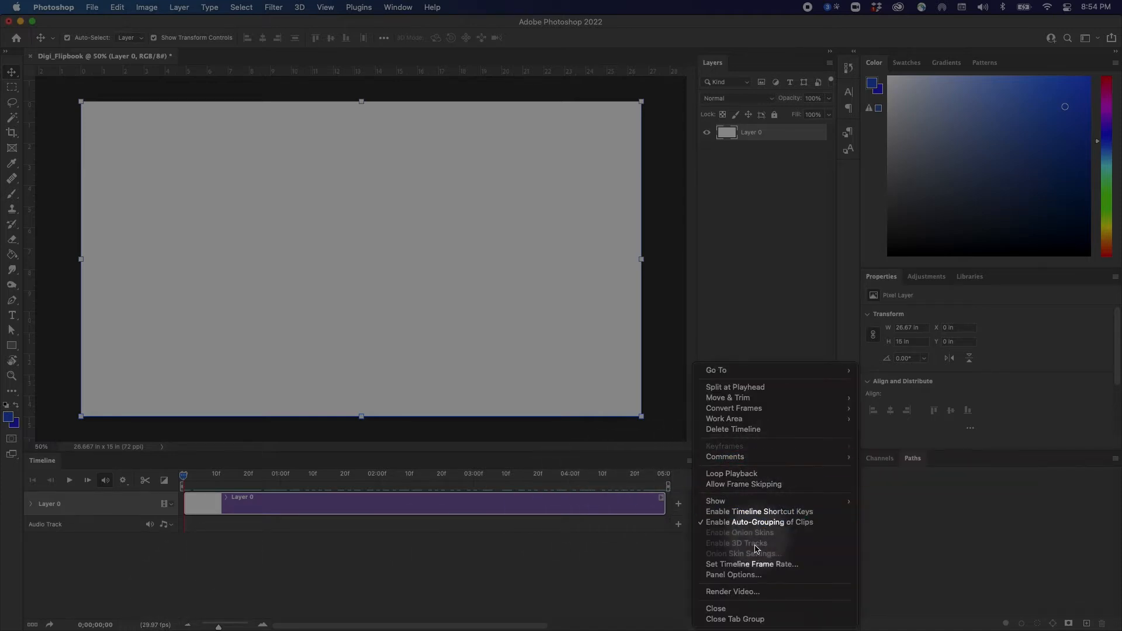
click(747, 564)
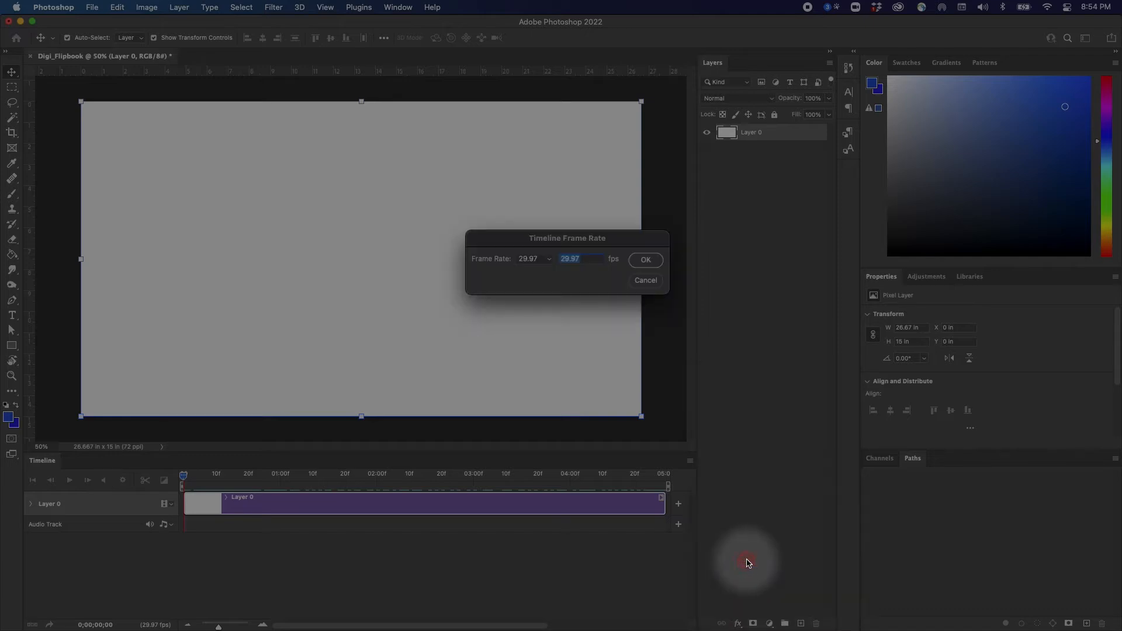
click(545, 259)
click(533, 234)
mouse_move(601, 237)
mouse_down()
mouse_move(571, 260)
mouse_move(589, 256)
mouse_up()
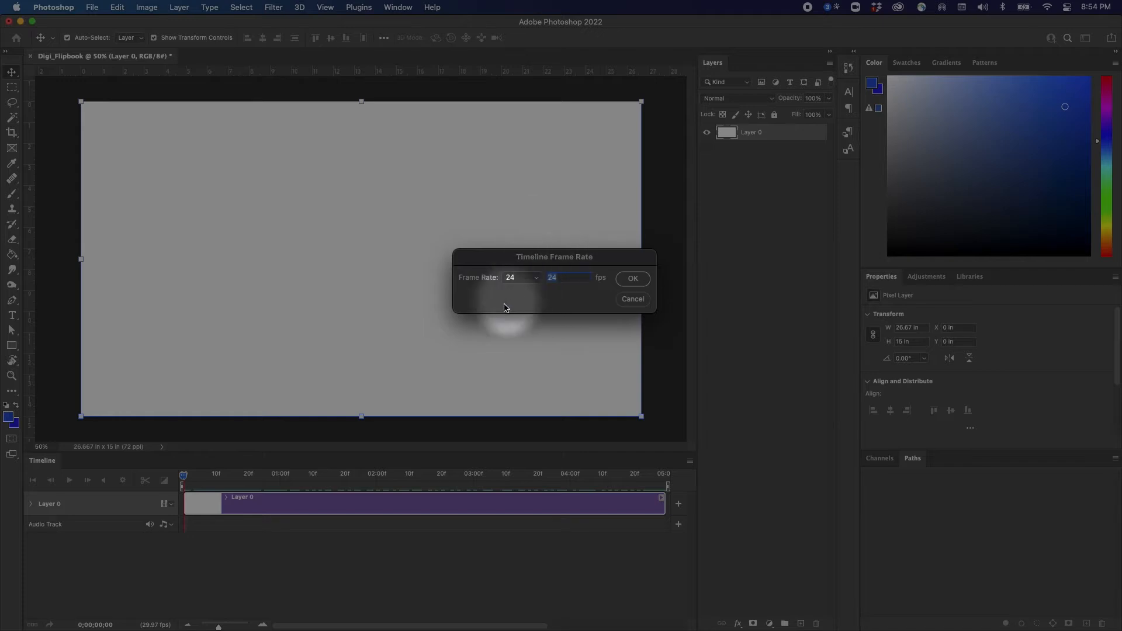
click(536, 278)
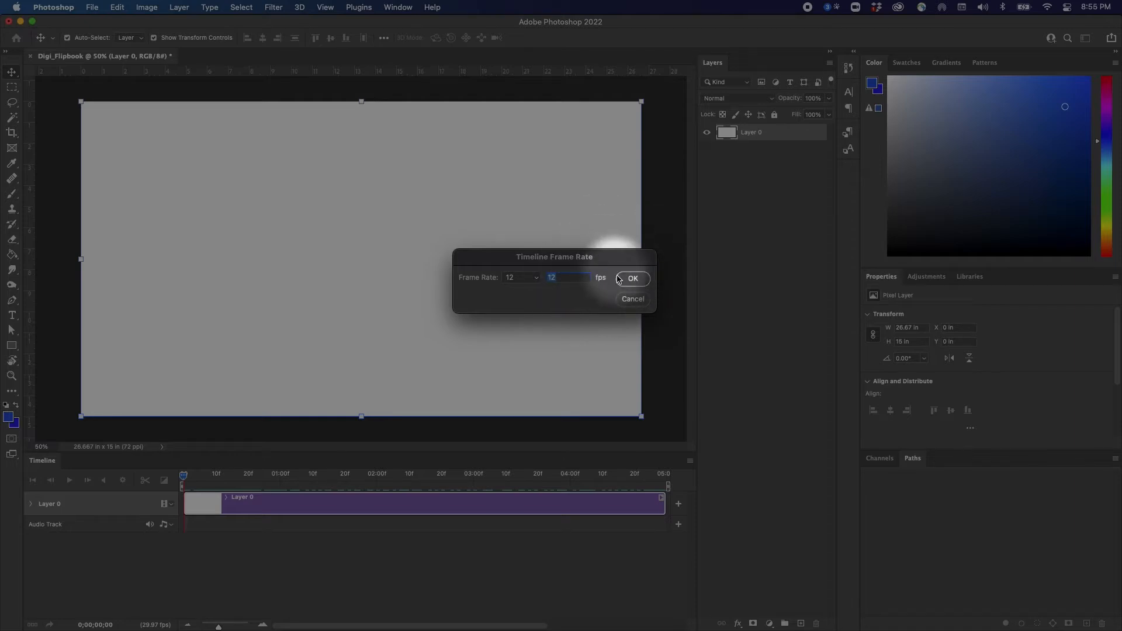
drag(600, 256, 600, 254)
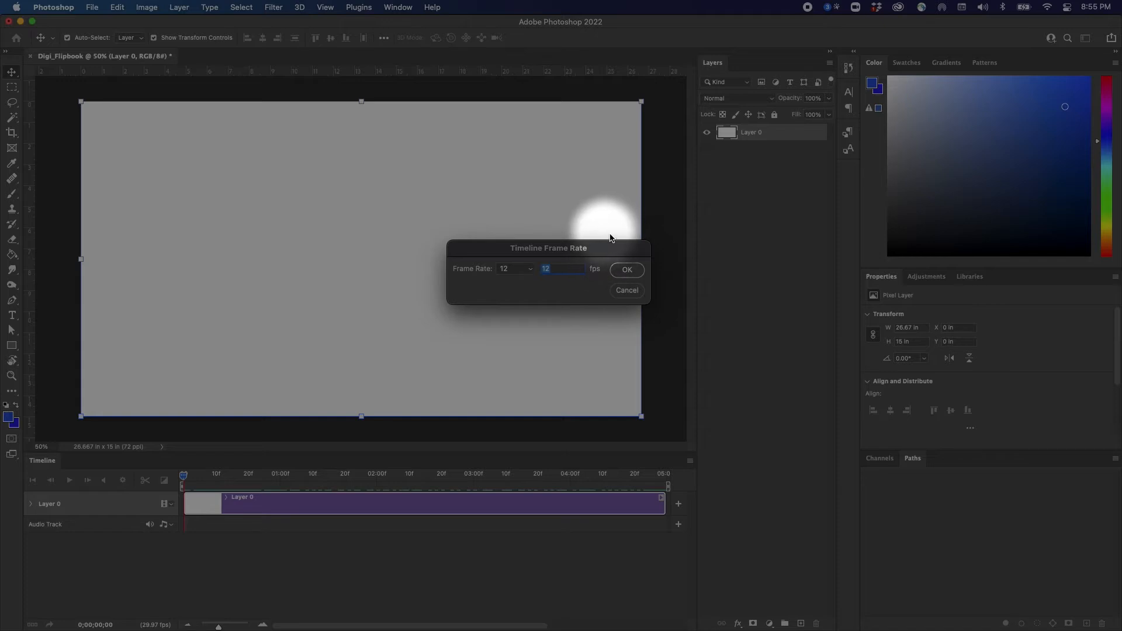
click(626, 270)
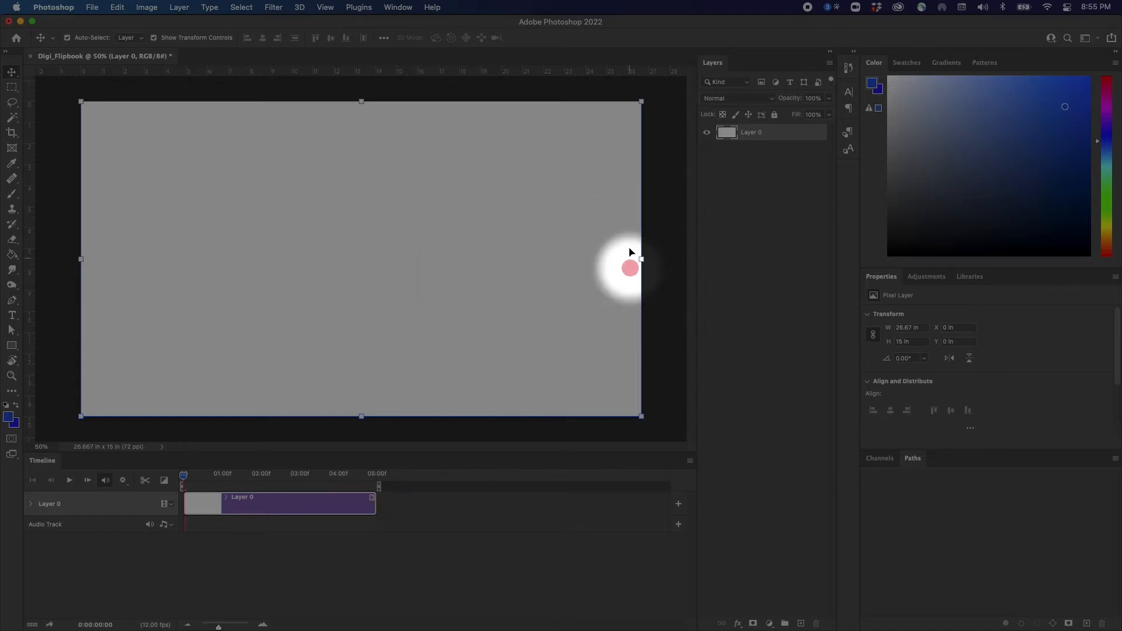
drag(202, 477, 145, 477)
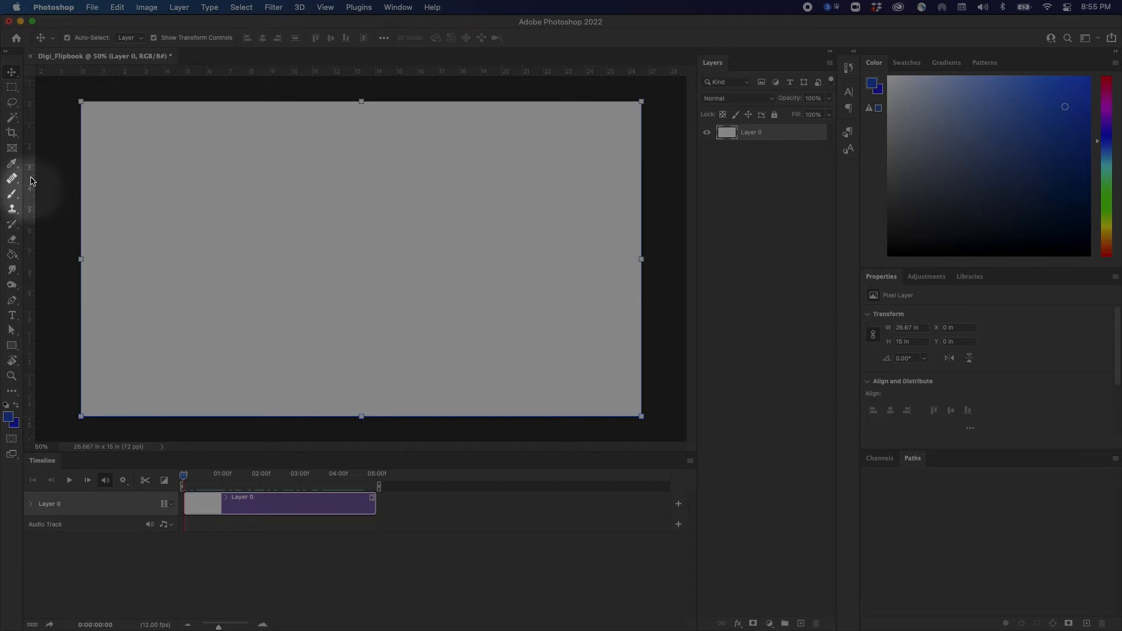
Activate the Brush tool, then open Brushes and Brush Settings and dock both as collapsed icons beside the layers
key(b)
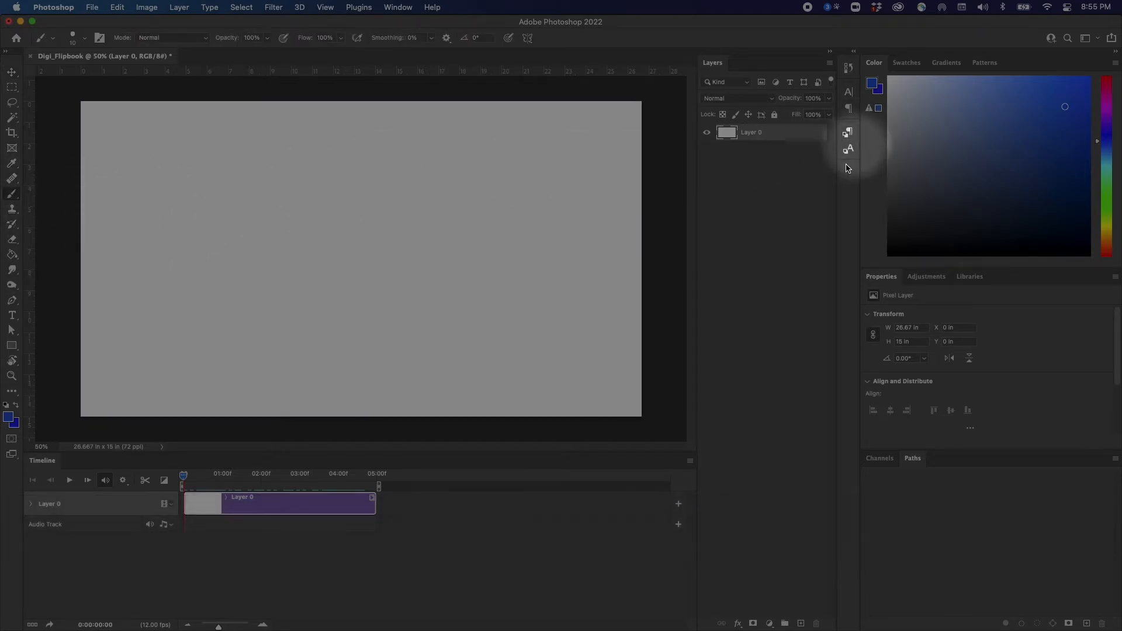
click(399, 8)
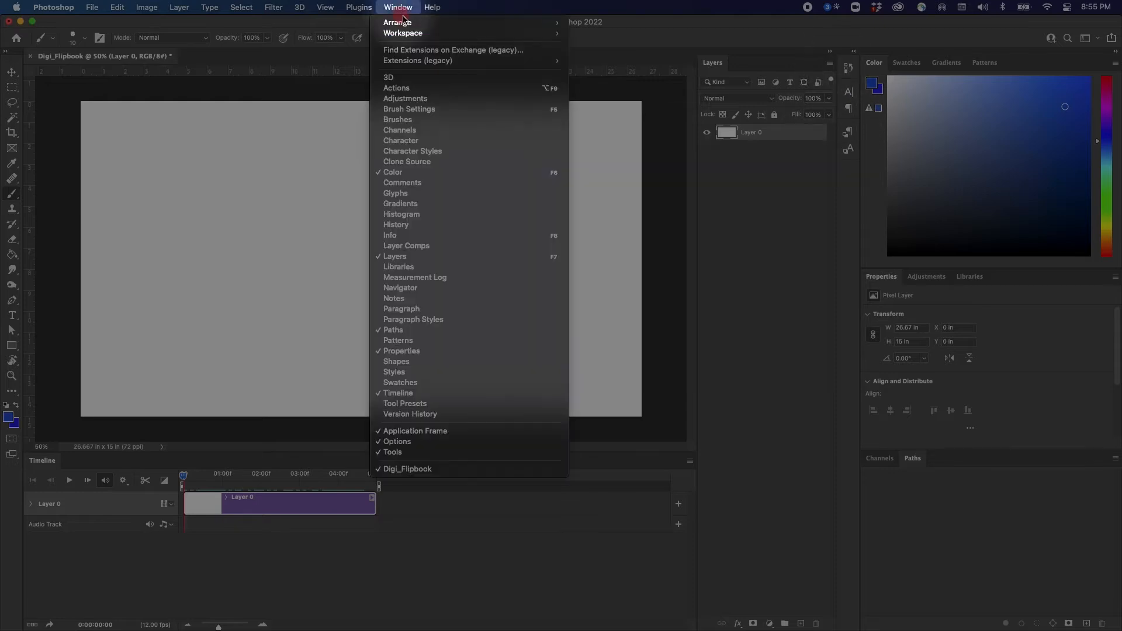
click(408, 119)
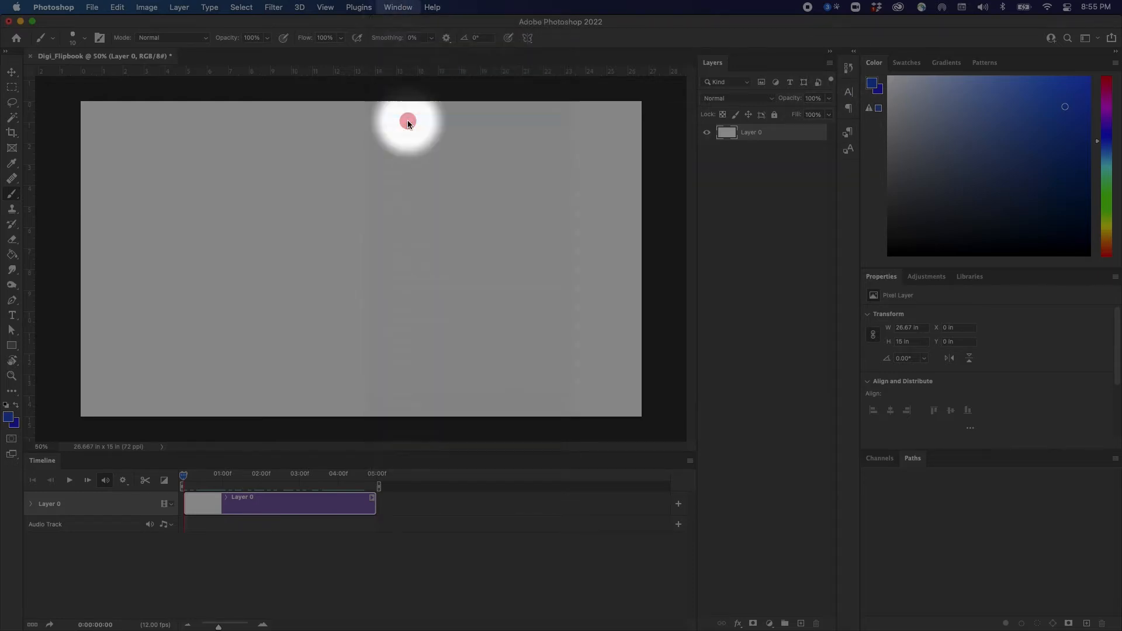
click(693, 30)
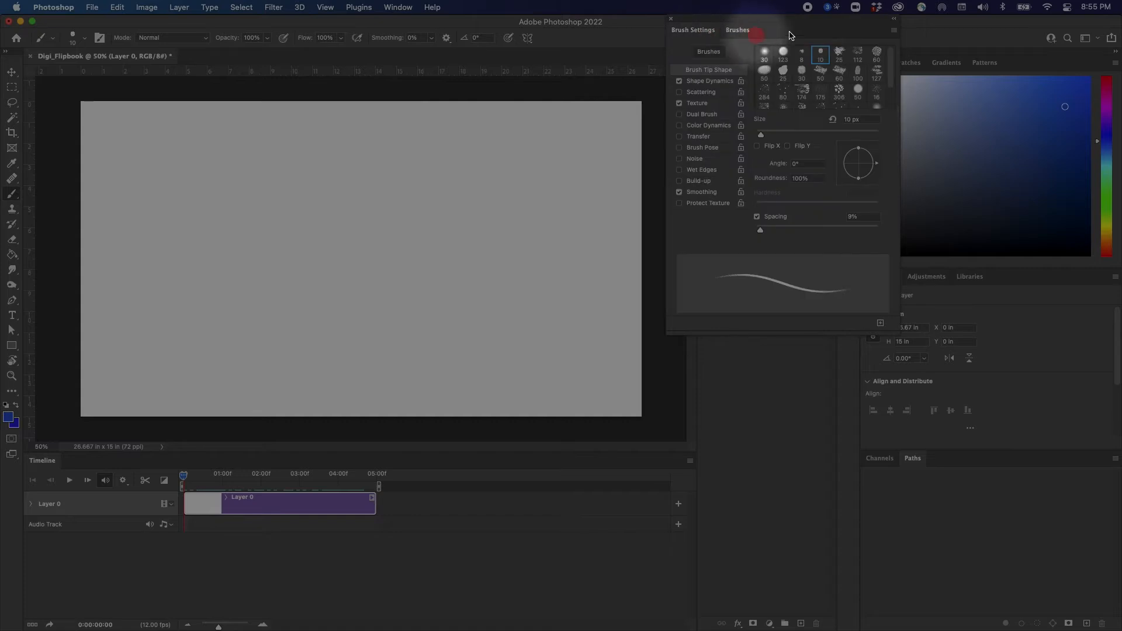
drag(810, 27, 564, 272)
mouse_move(496, 274)
mouse_down()
mouse_move(833, 201)
mouse_move(852, 172)
mouse_move(789, 238)
mouse_move(854, 180)
mouse_move(789, 266)
mouse_move(834, 233)
mouse_move(852, 176)
mouse_up()
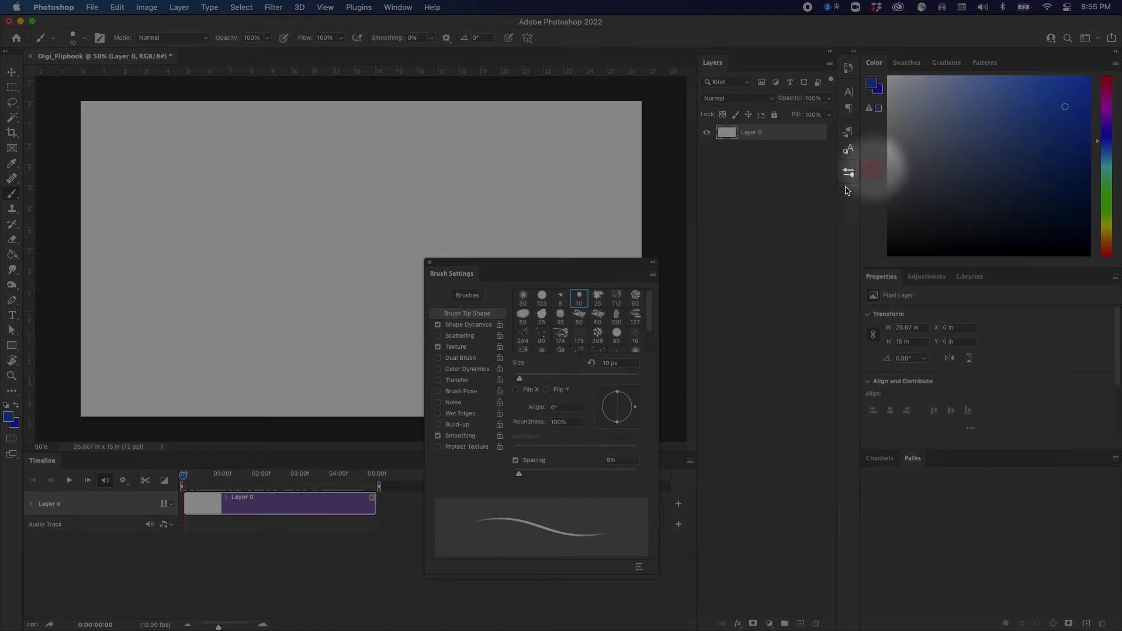
mouse_move(460, 276)
mouse_down()
mouse_move(850, 228)
mouse_move(851, 195)
mouse_up()
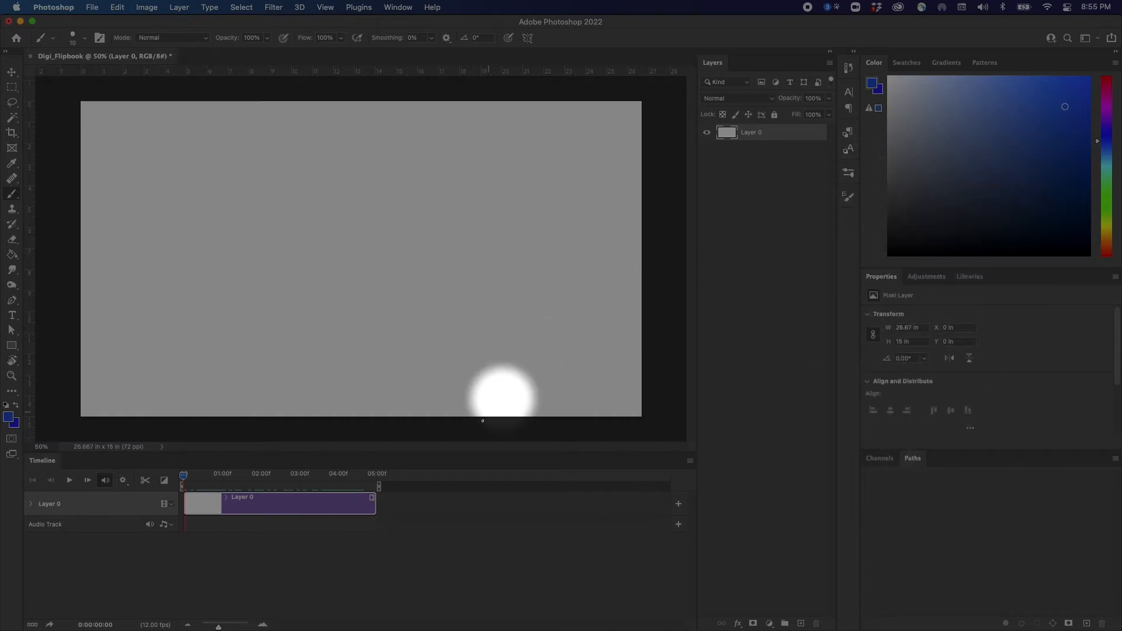
Cover most of the canvas on Layer 0 with blue strokes using the KYLE Bonus Chunky Charcoal brush at 112 px
click(847, 173)
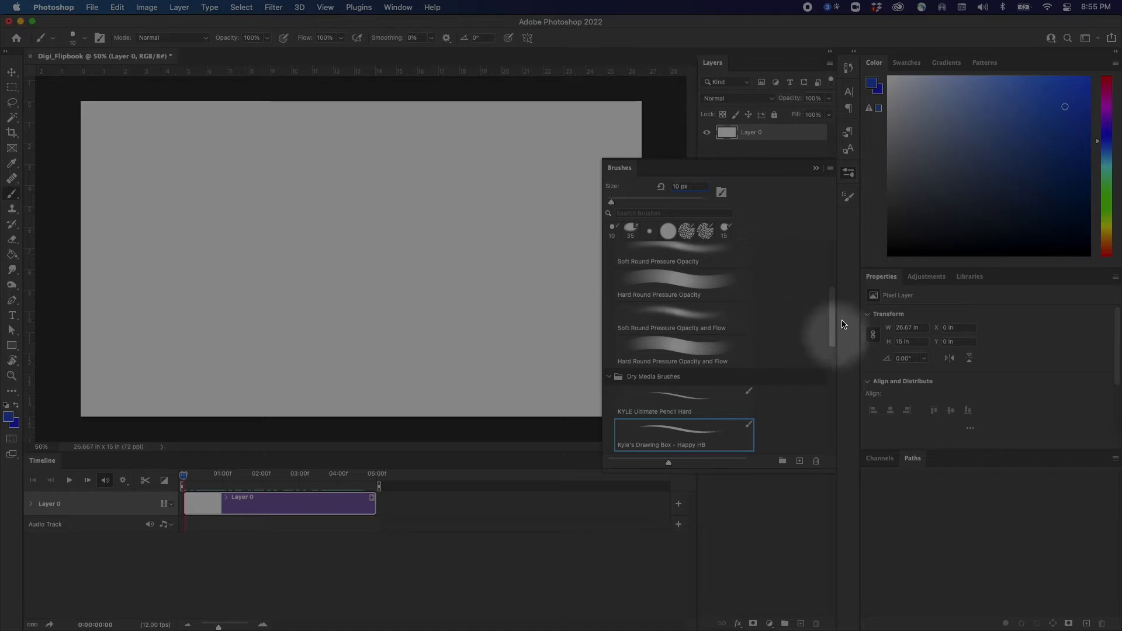
mouse_move(832, 313)
mouse_down()
mouse_move(826, 376)
mouse_move(764, 371)
mouse_move(752, 352)
mouse_up()
click(719, 319)
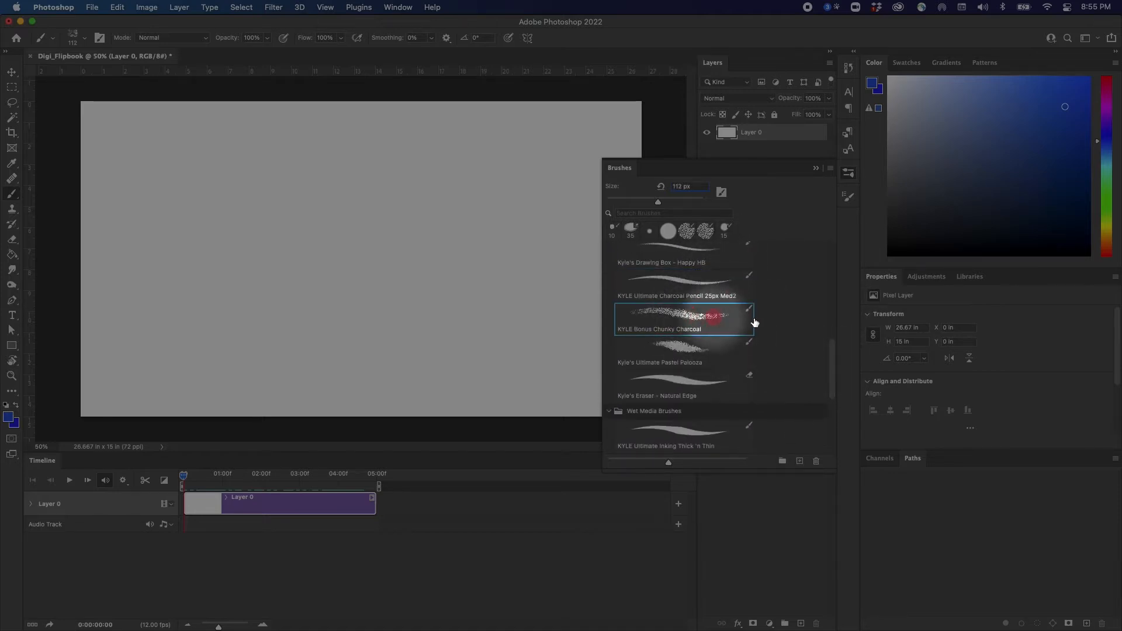
click(848, 173)
mouse_move(416, 268)
mouse_down()
mouse_move(379, 235)
mouse_move(376, 301)
mouse_move(296, 258)
mouse_move(326, 180)
mouse_move(283, 132)
mouse_move(132, 223)
mouse_move(96, 113)
mouse_move(105, 288)
mouse_move(204, 150)
mouse_move(295, 125)
mouse_move(378, 140)
mouse_move(493, 215)
mouse_move(536, 309)
mouse_move(611, 226)
mouse_move(322, 362)
mouse_move(416, 393)
mouse_move(594, 220)
mouse_move(136, 152)
mouse_move(305, 194)
mouse_move(597, 181)
mouse_move(613, 318)
mouse_move(585, 395)
mouse_up()
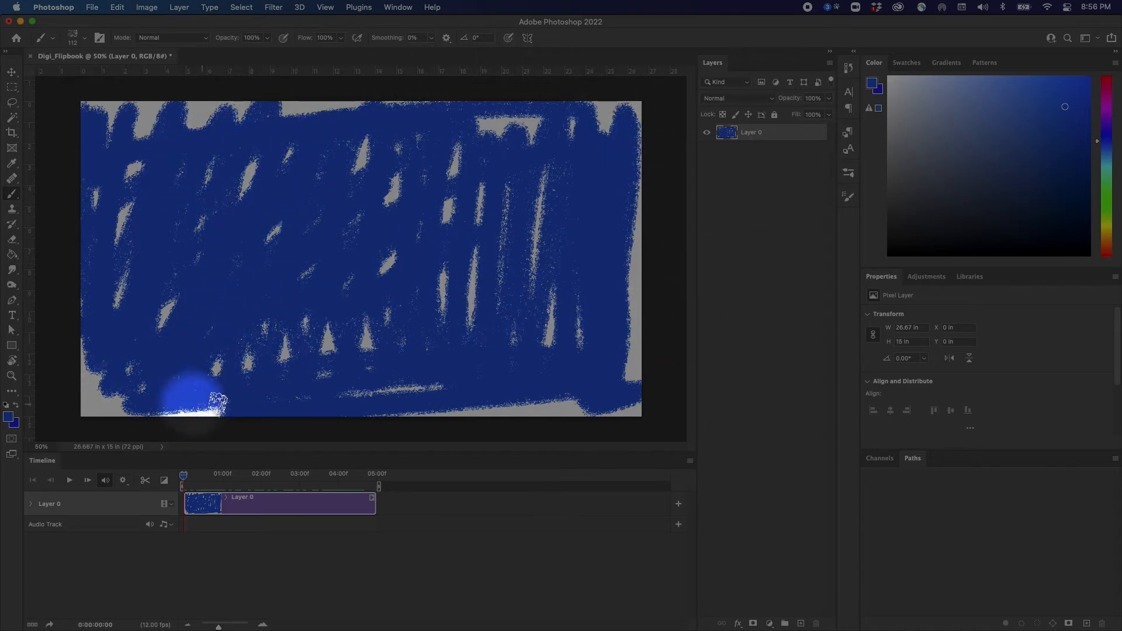
drag(184, 476, 156, 506)
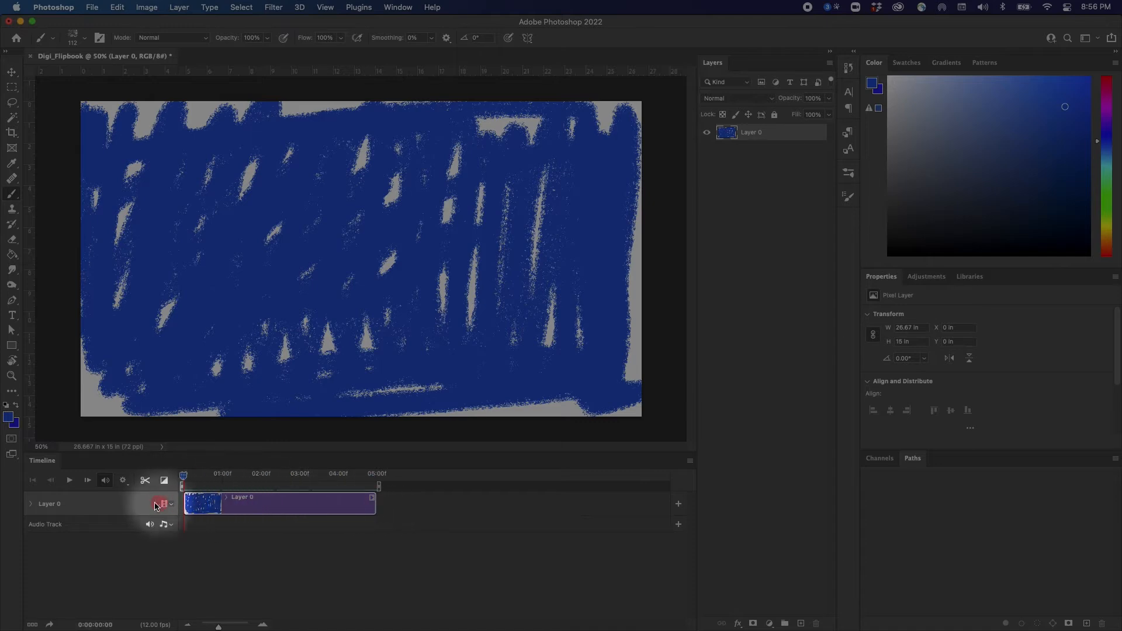
Add a new empty layer above Layer 0 and rename the painted Layer 0 as BG
click(802, 624)
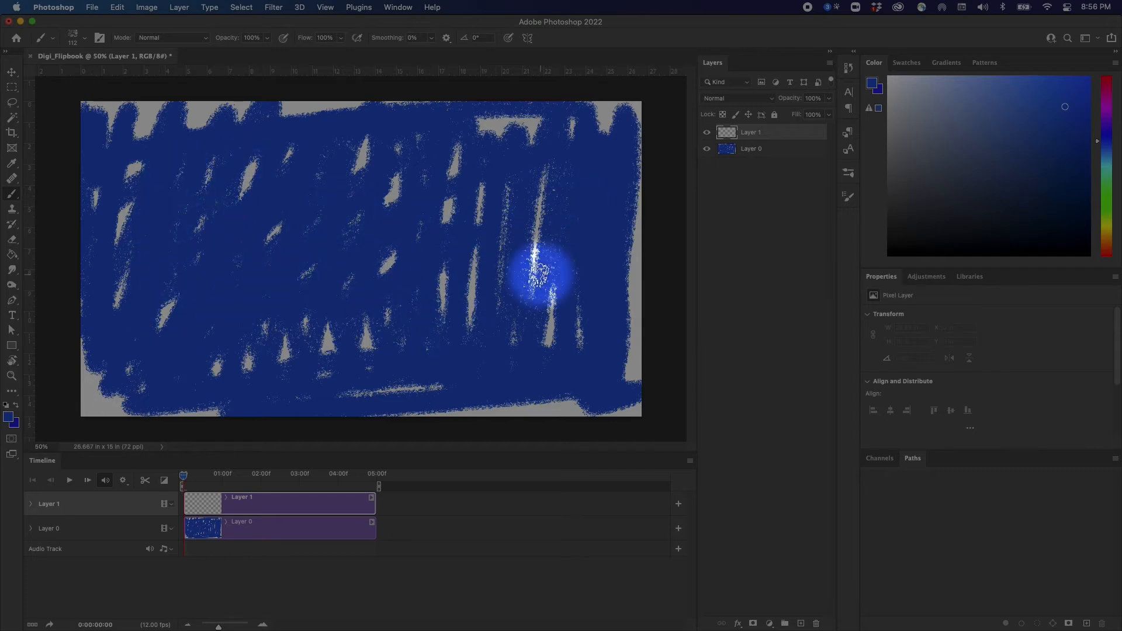
double_click(755, 150)
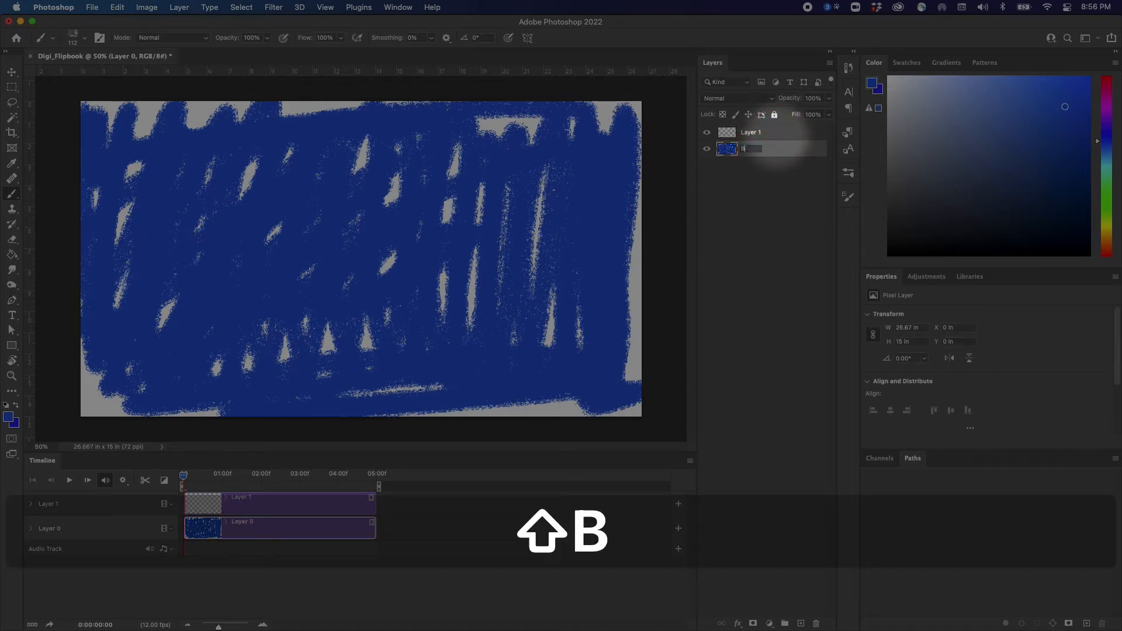
click(752, 132)
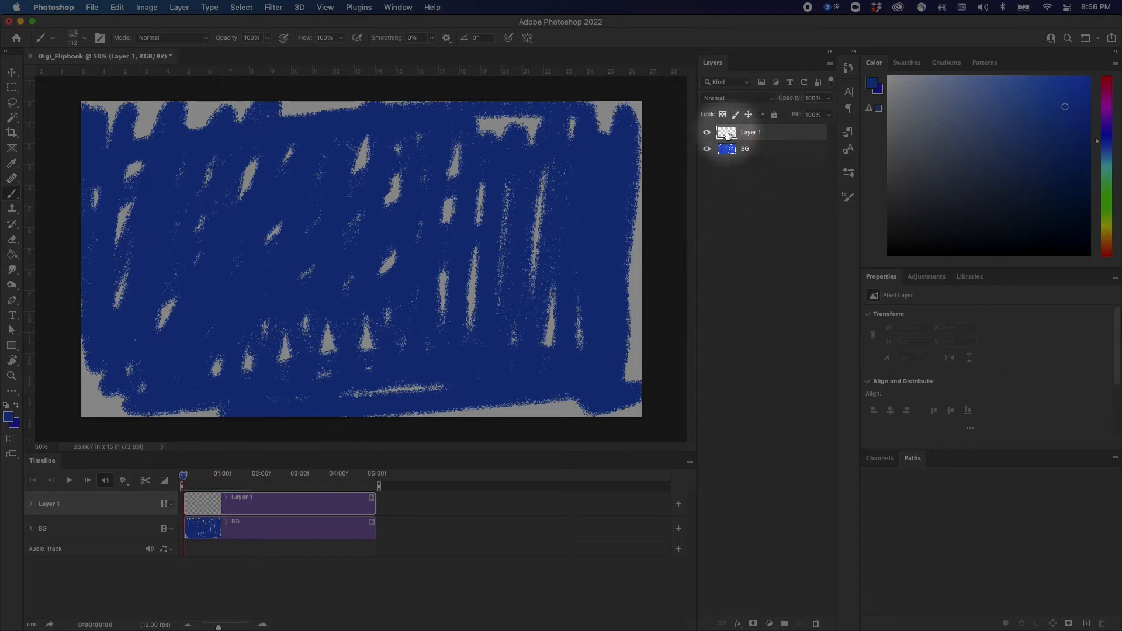
Create a layer group above Layer 1 and name it Yellow swirl
click(785, 622)
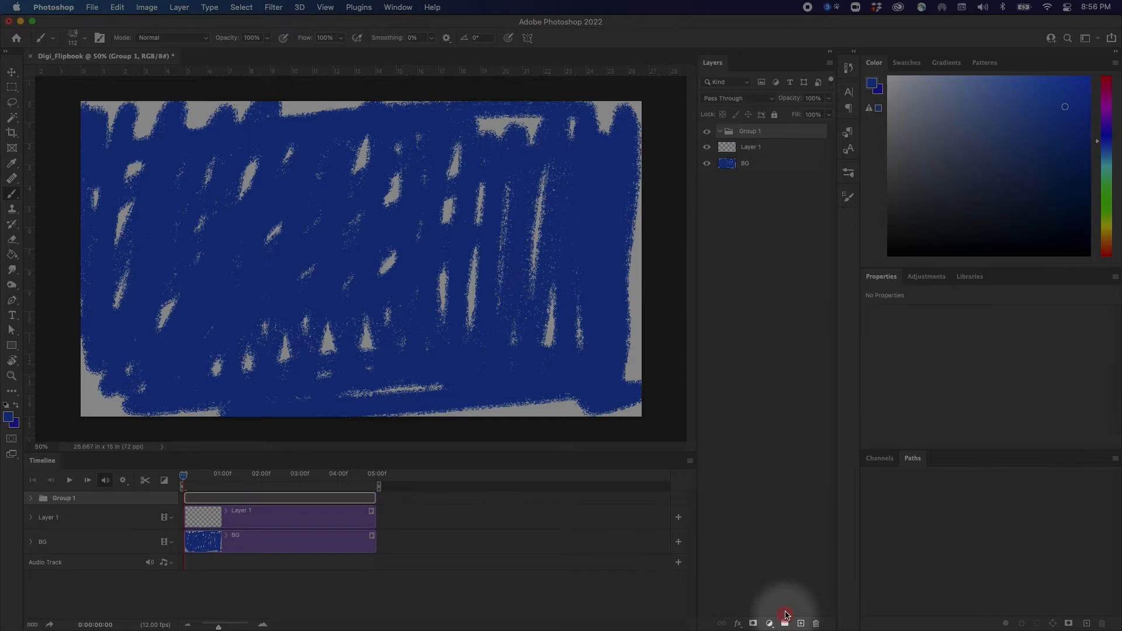
key(shift)
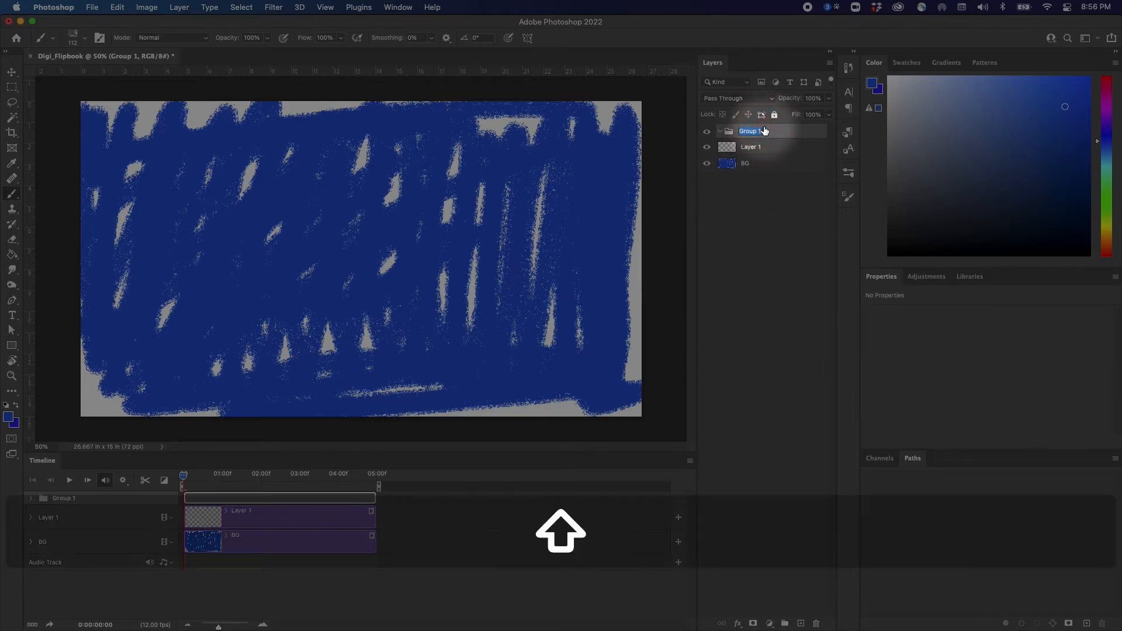
text(Yellow )
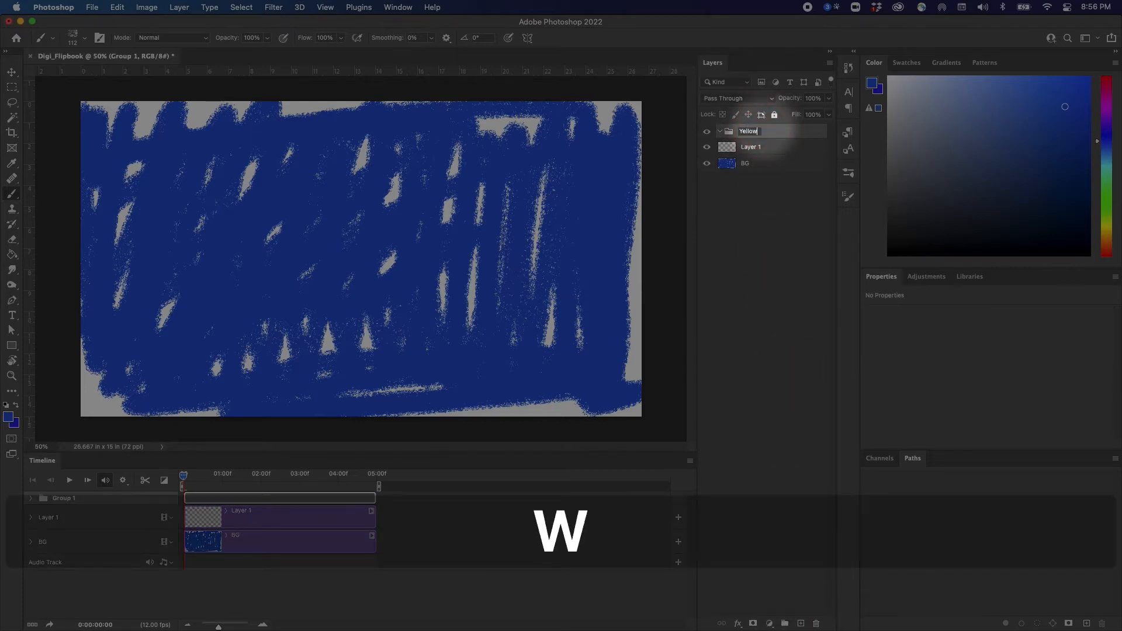
text(swirl)
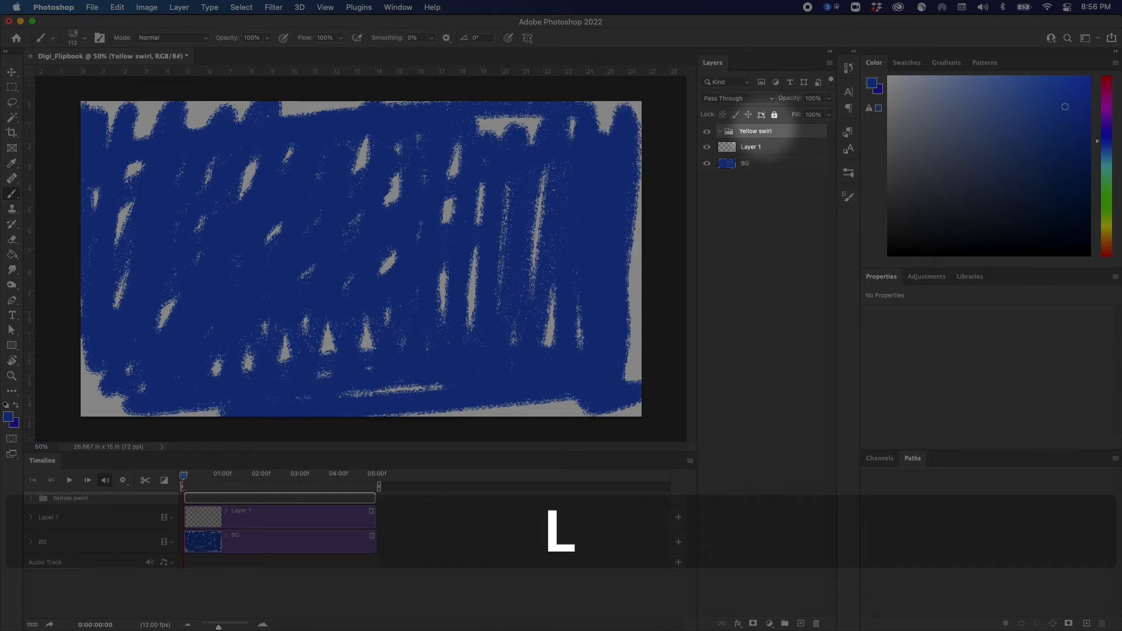
Move Layer 1 inside the Yellow swirl group
click(747, 211)
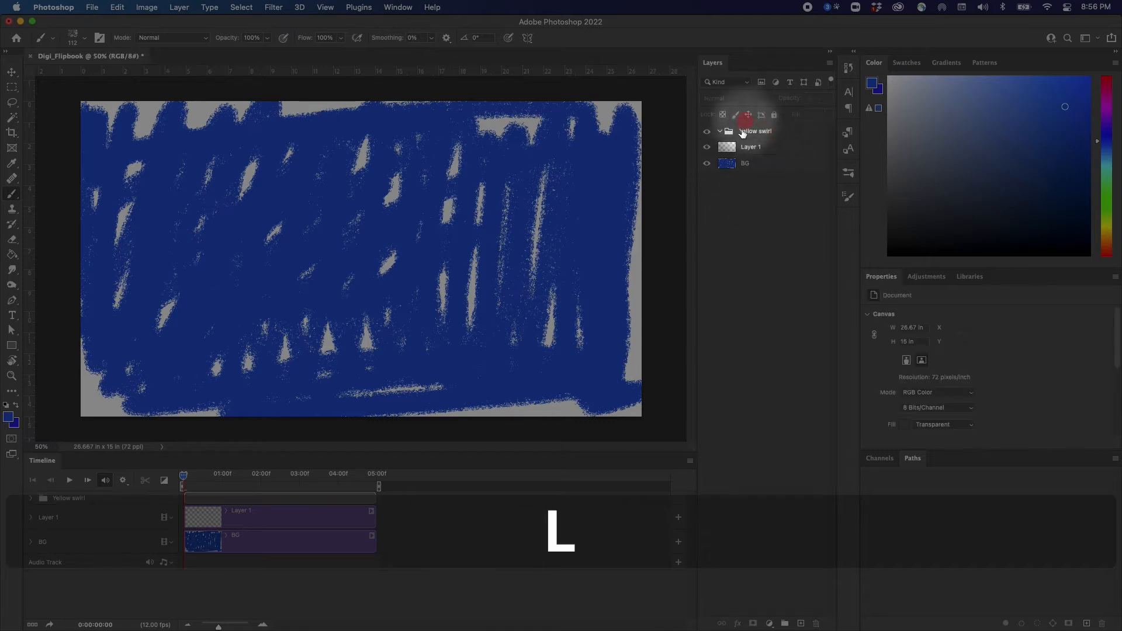
drag(745, 147, 762, 134)
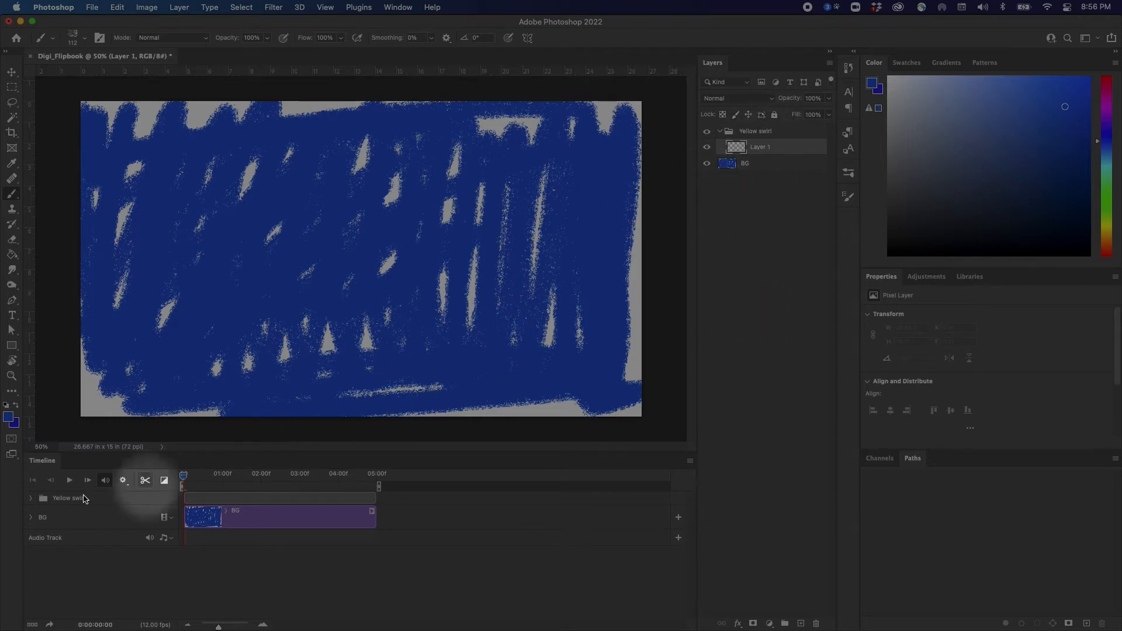
Change the foreground color to a bright golden yellow and return to the Brush tool
click(9, 416)
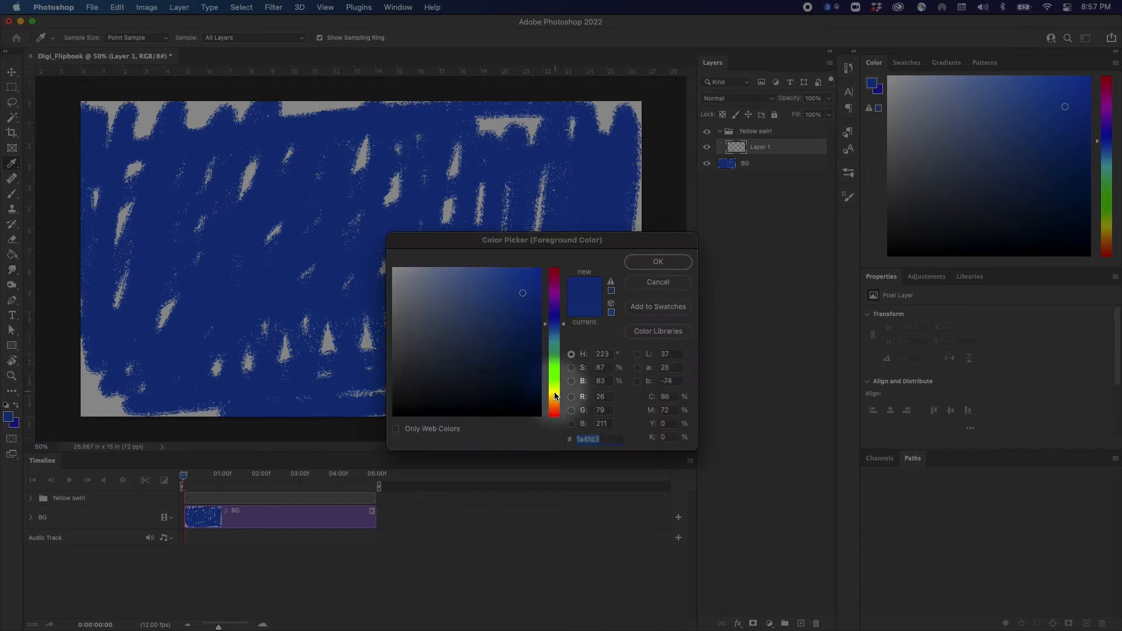
click(555, 394)
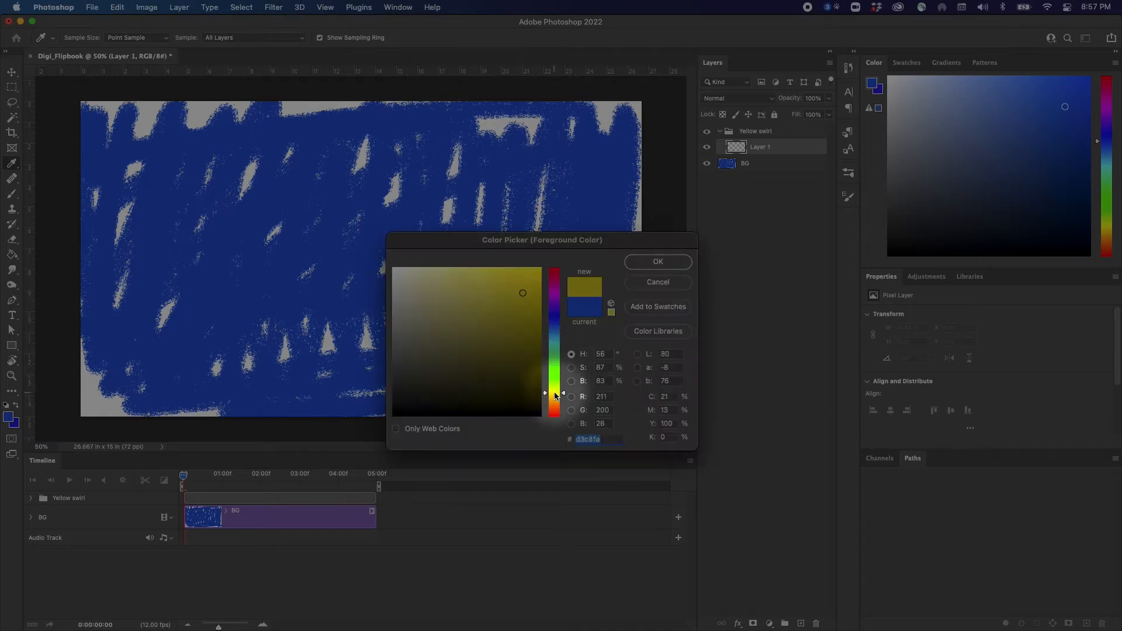
click(532, 279)
click(538, 277)
click(564, 399)
drag(564, 400, 566, 399)
click(658, 261)
key(b)
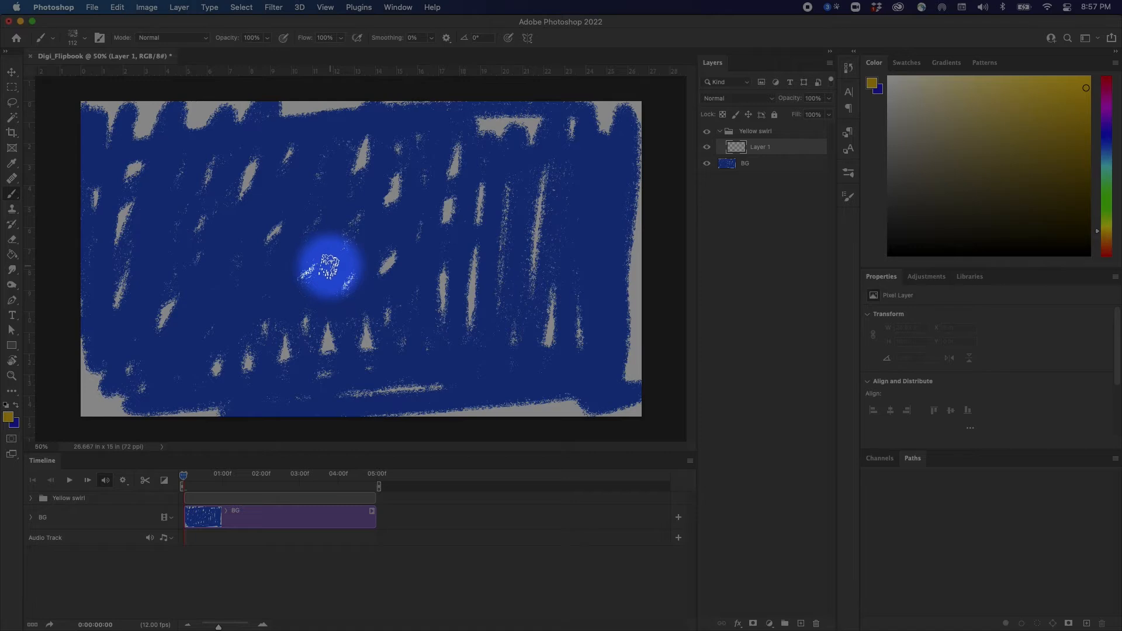
Paint a yellow dab about 0.6 in wide near the canvas center on Layer 1 and trim its timeline clip to a single frame
mouse_move(333, 266)
mouse_down()
mouse_move(402, 287)
mouse_move(370, 265)
mouse_move(335, 266)
mouse_up()
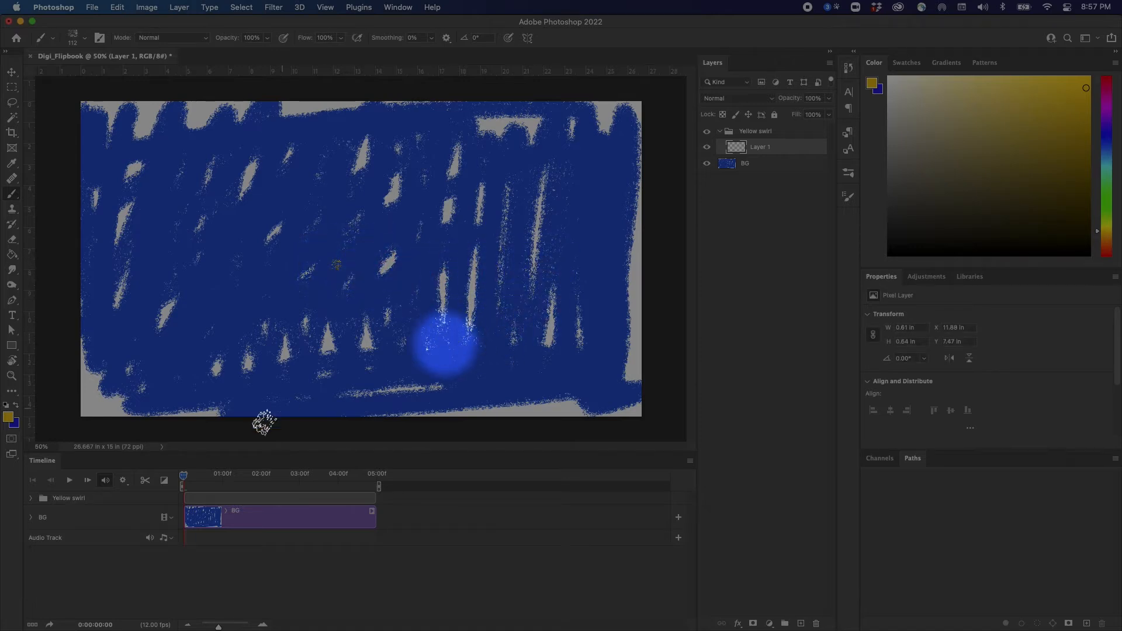
click(31, 498)
click(269, 533)
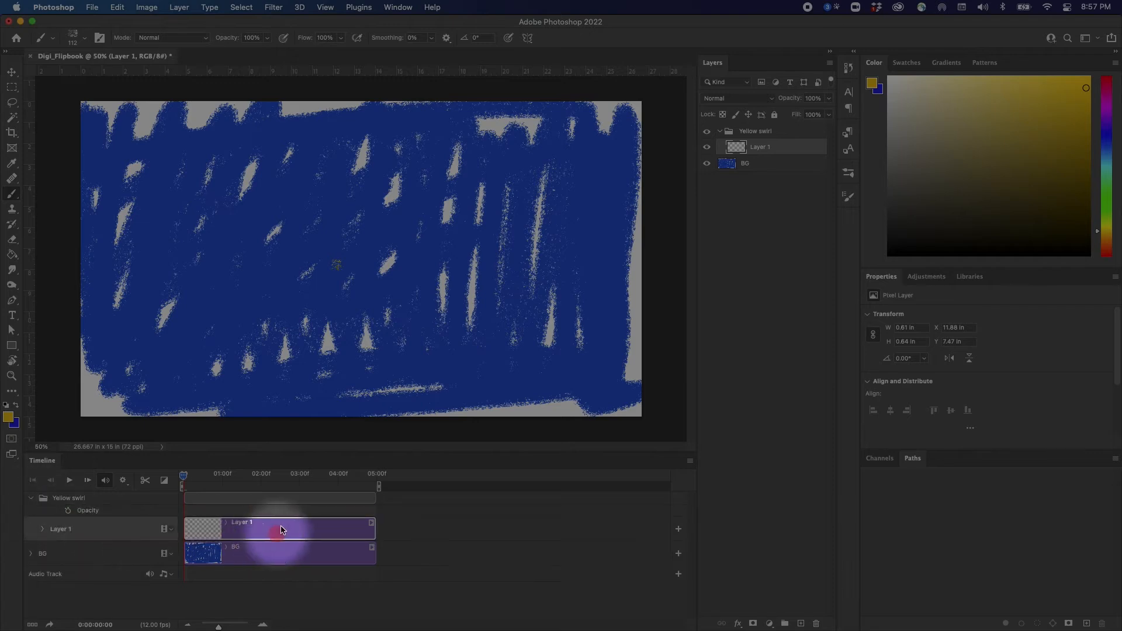
click(145, 480)
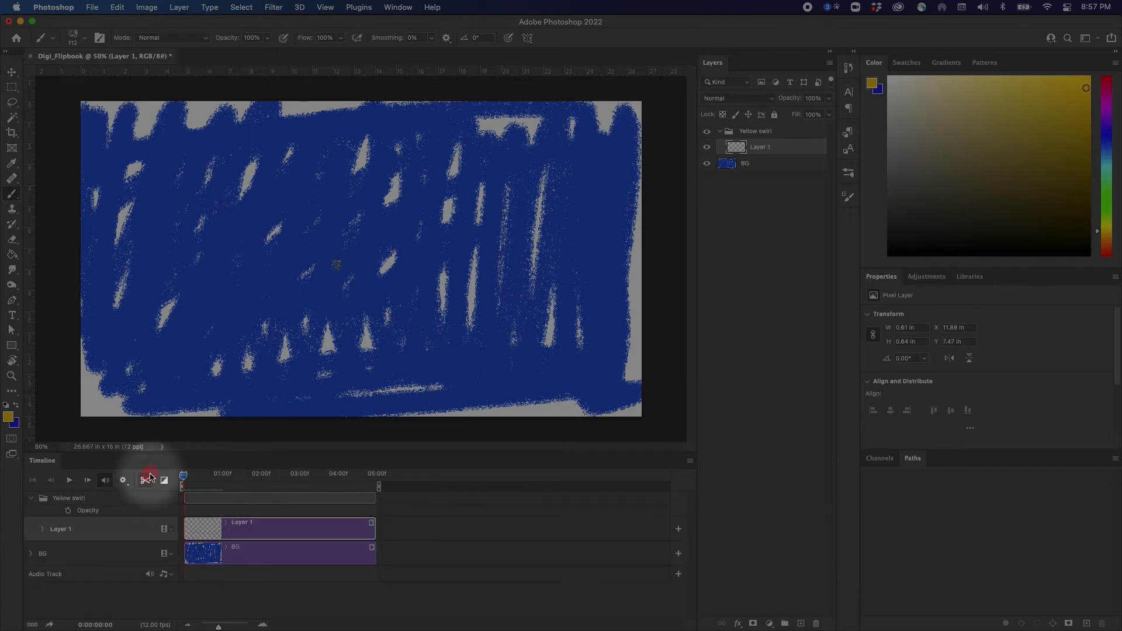
mouse_move(374, 530)
mouse_down()
mouse_move(195, 527)
mouse_move(373, 532)
mouse_up()
drag(300, 476, 163, 496)
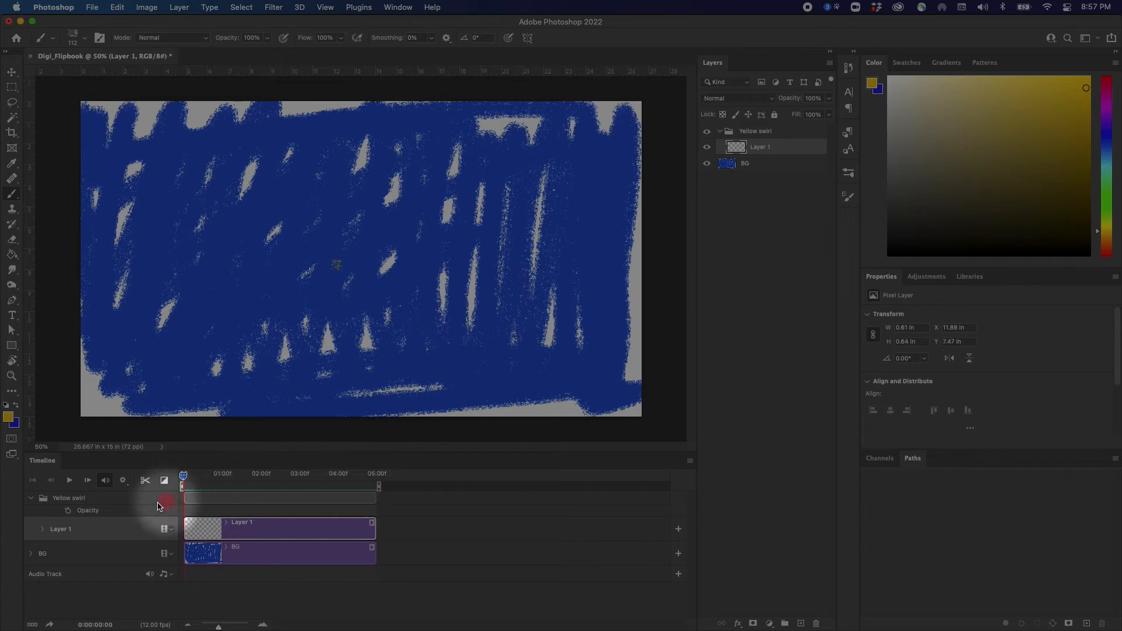
mouse_move(378, 486)
mouse_down()
mouse_move(288, 488)
mouse_move(378, 493)
mouse_up()
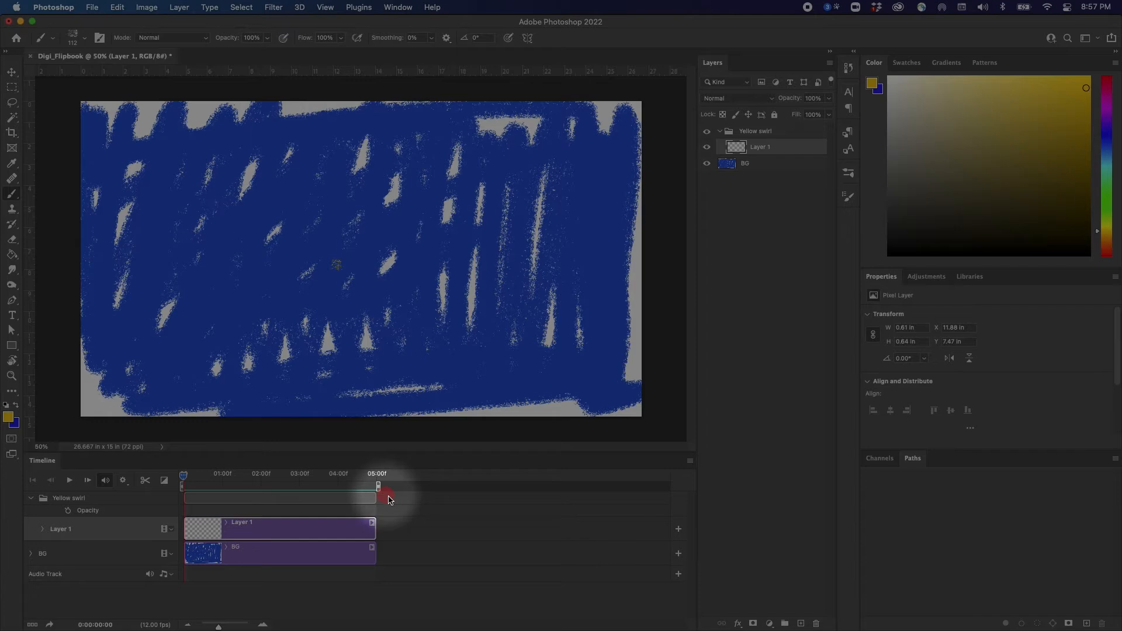
drag(375, 533, 190, 533)
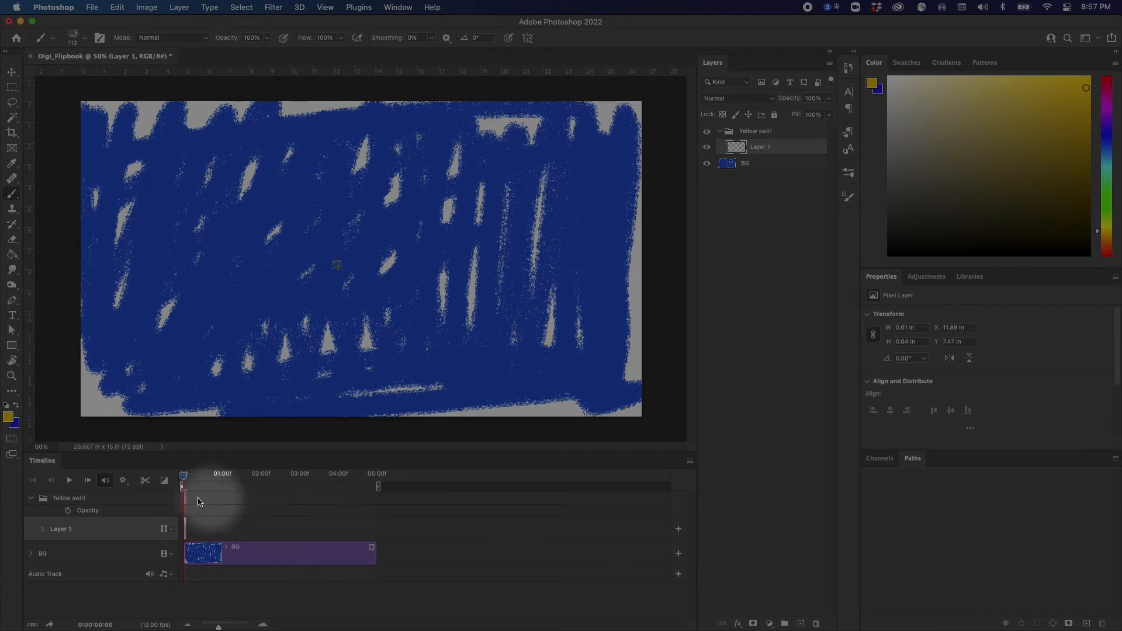
Add a new layer above Layer 1 in the Yellow swirl group with its clip starting at 0:00:00:01
mouse_move(199, 477)
mouse_down()
mouse_move(183, 476)
mouse_move(228, 501)
mouse_up()
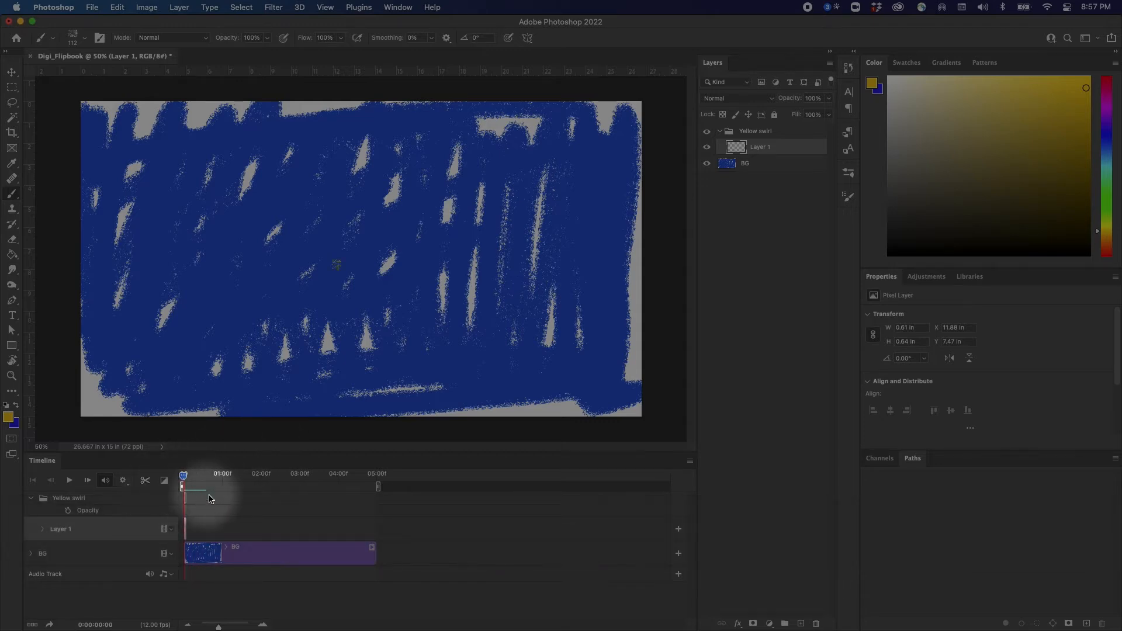
drag(218, 626, 238, 627)
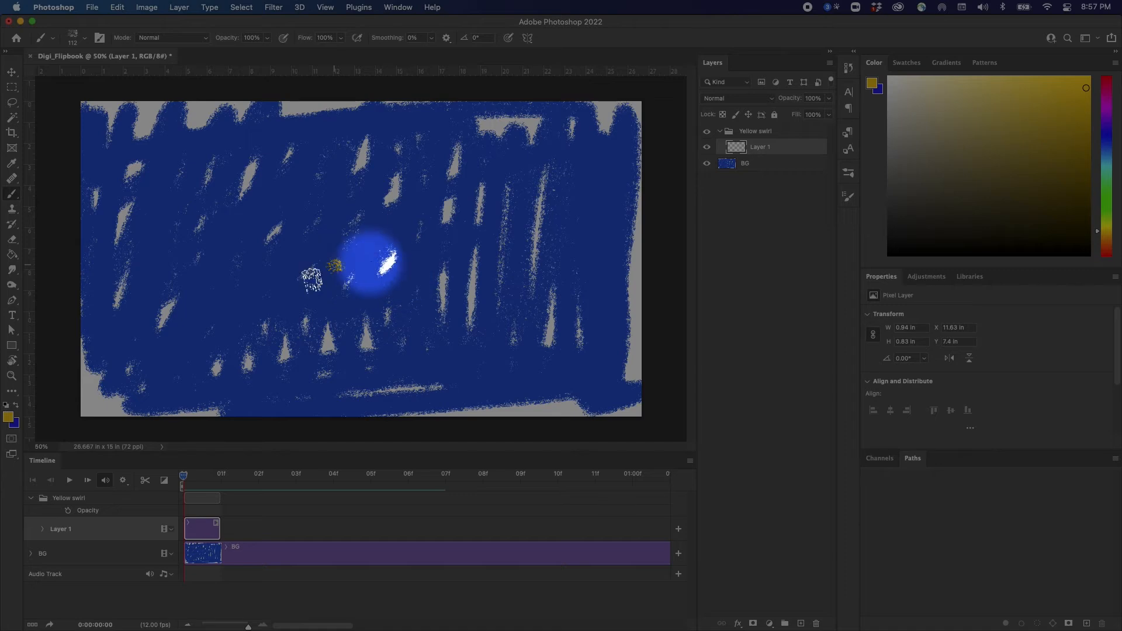
click(203, 478)
click(735, 147)
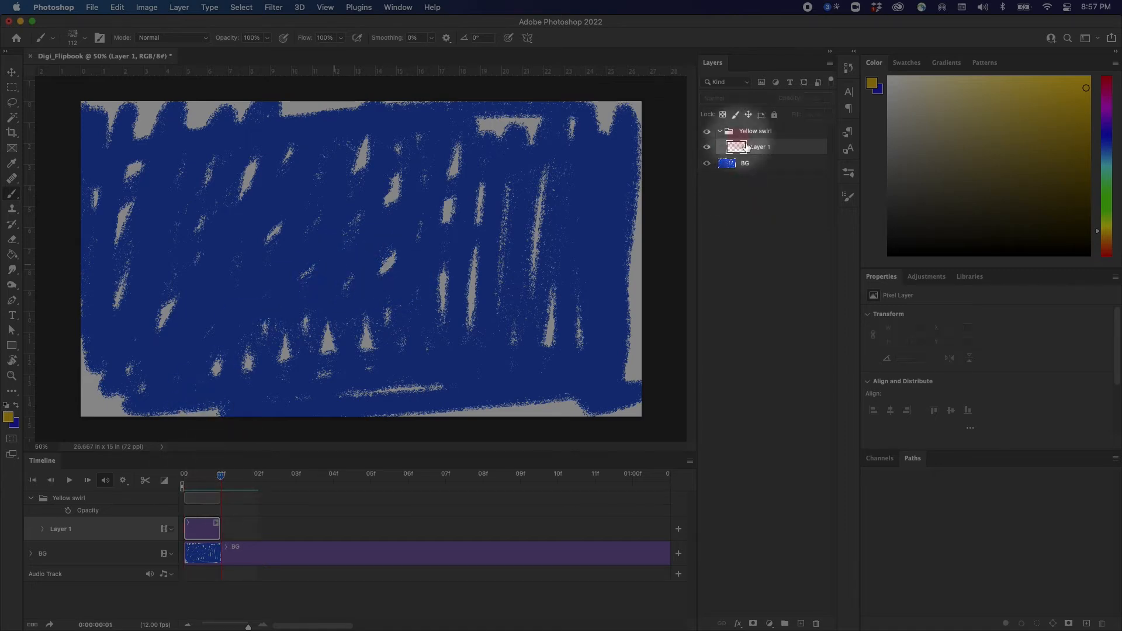
click(801, 624)
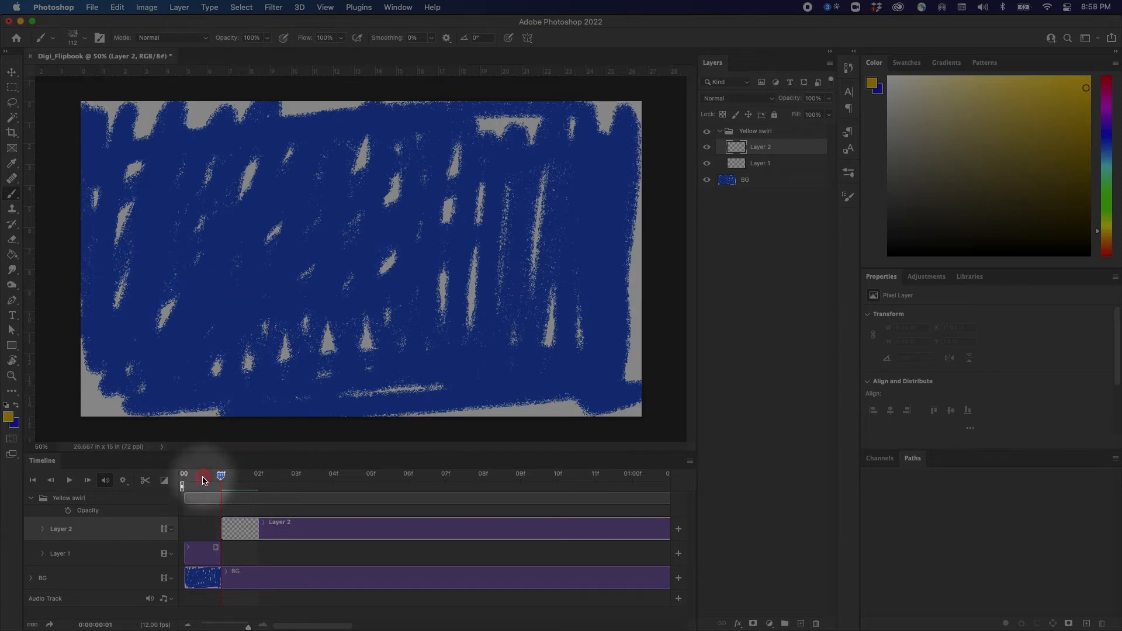
Compare the first two frames by scrubbing, return to 0:00:00:01 and enable onion skins for the timeline
drag(215, 480, 184, 478)
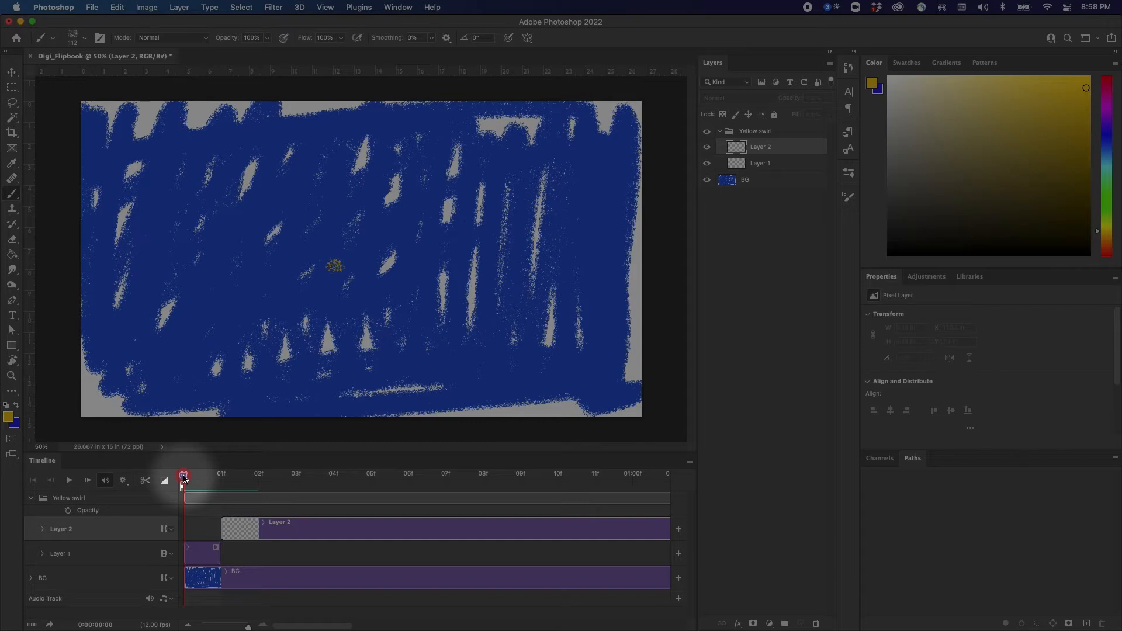
click(216, 484)
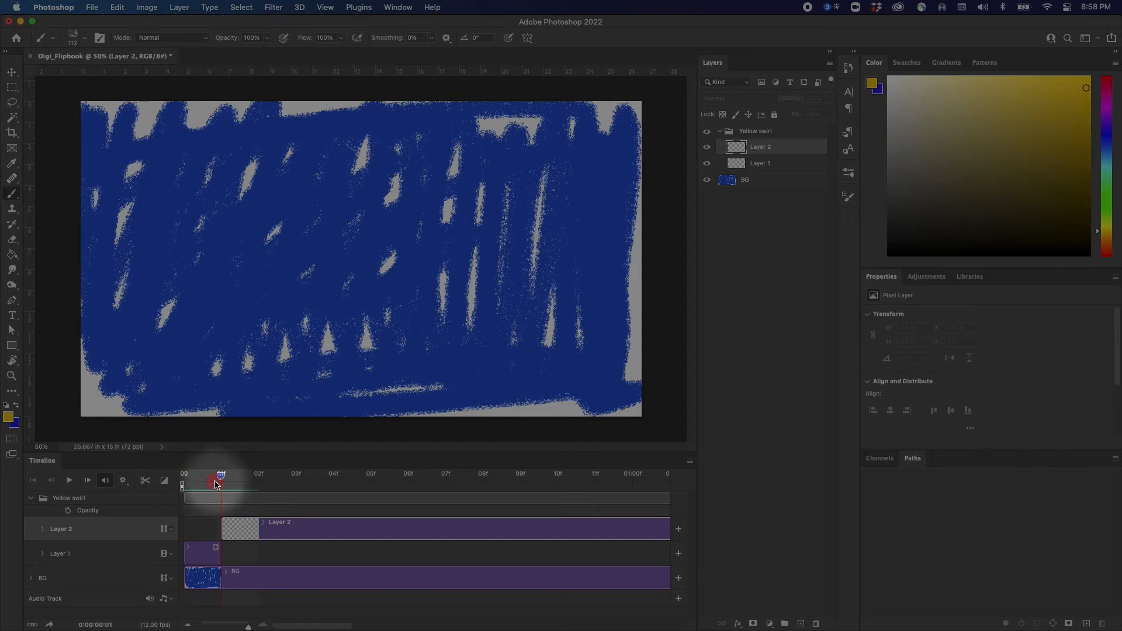
click(690, 461)
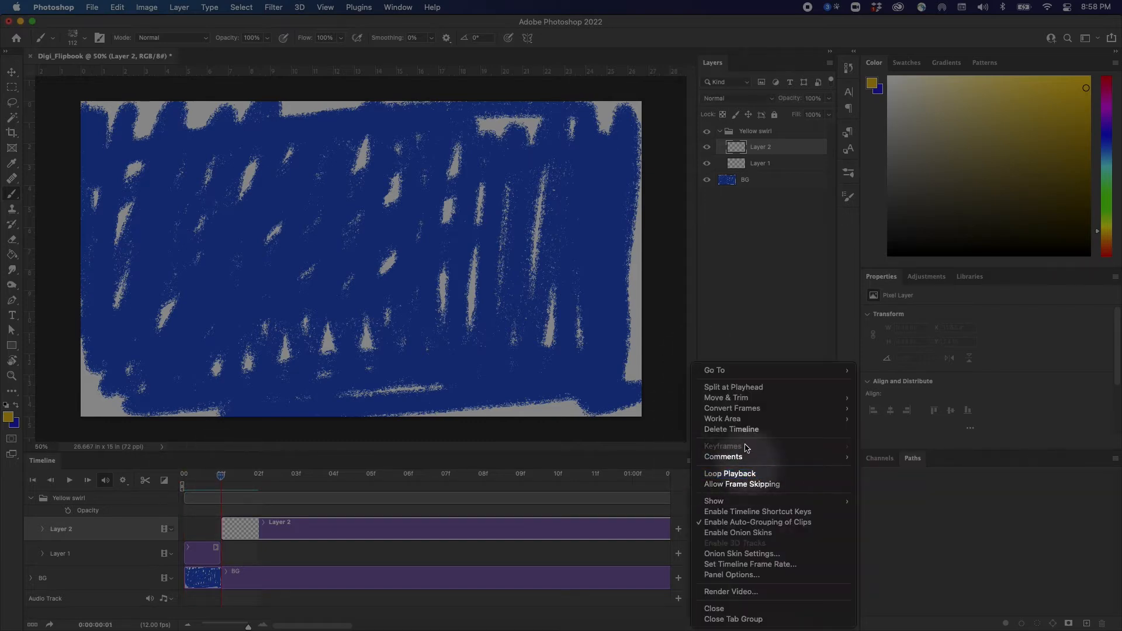
click(744, 534)
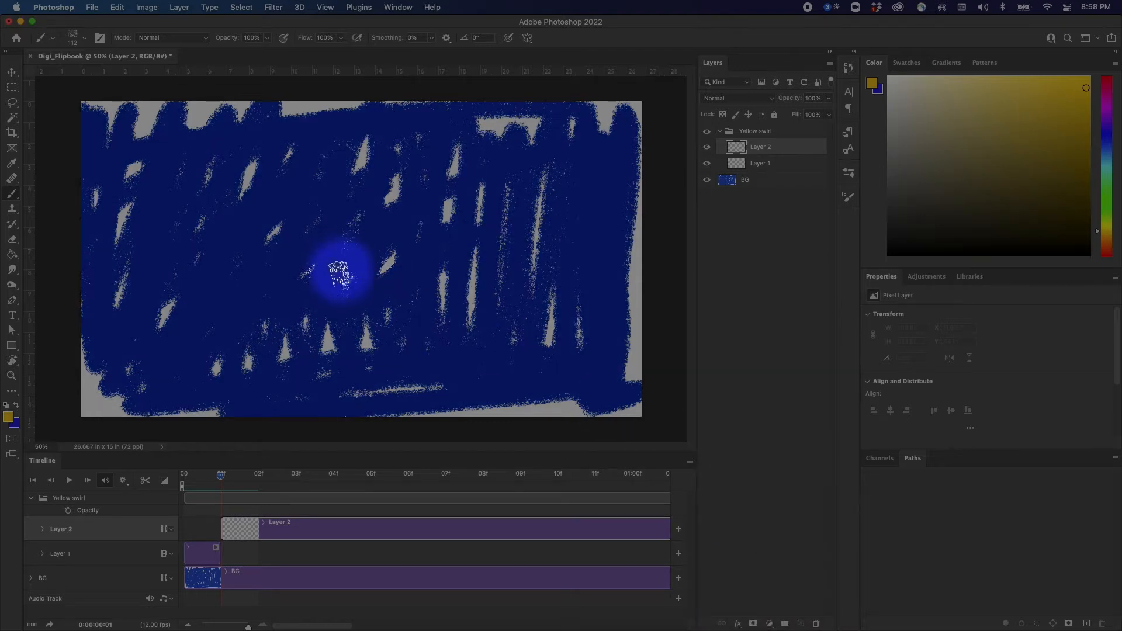
Paint a short yellow stroke about 1.4 in wide over the first dab on Layer 2 and trim its clip to one frame
mouse_move(220, 474)
mouse_down()
mouse_move(195, 484)
mouse_move(221, 476)
mouse_up()
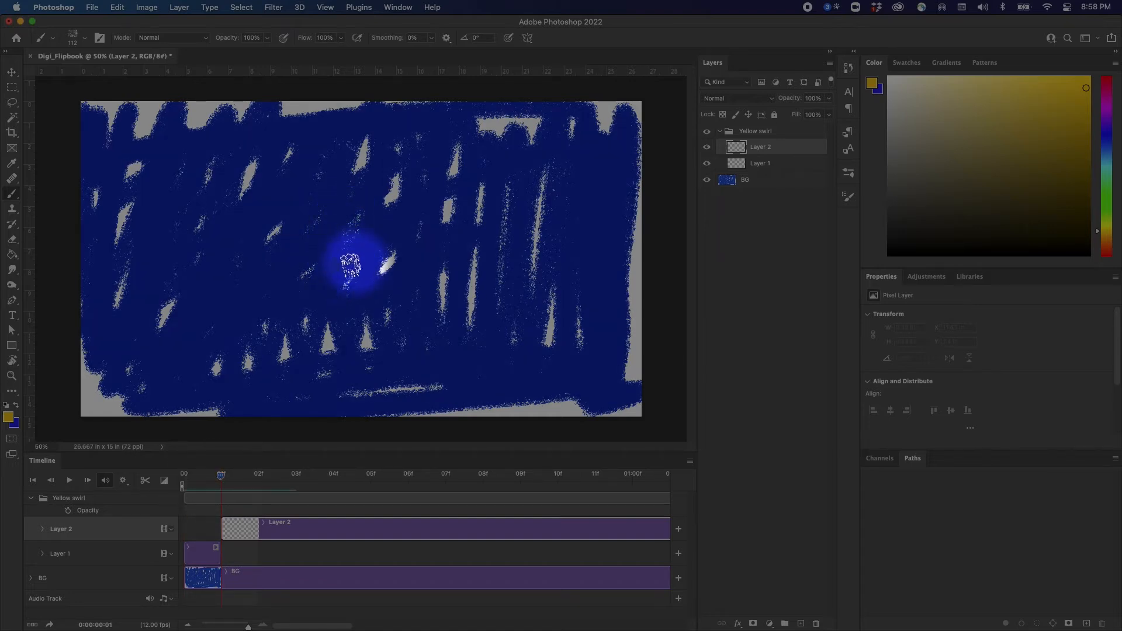
click(222, 475)
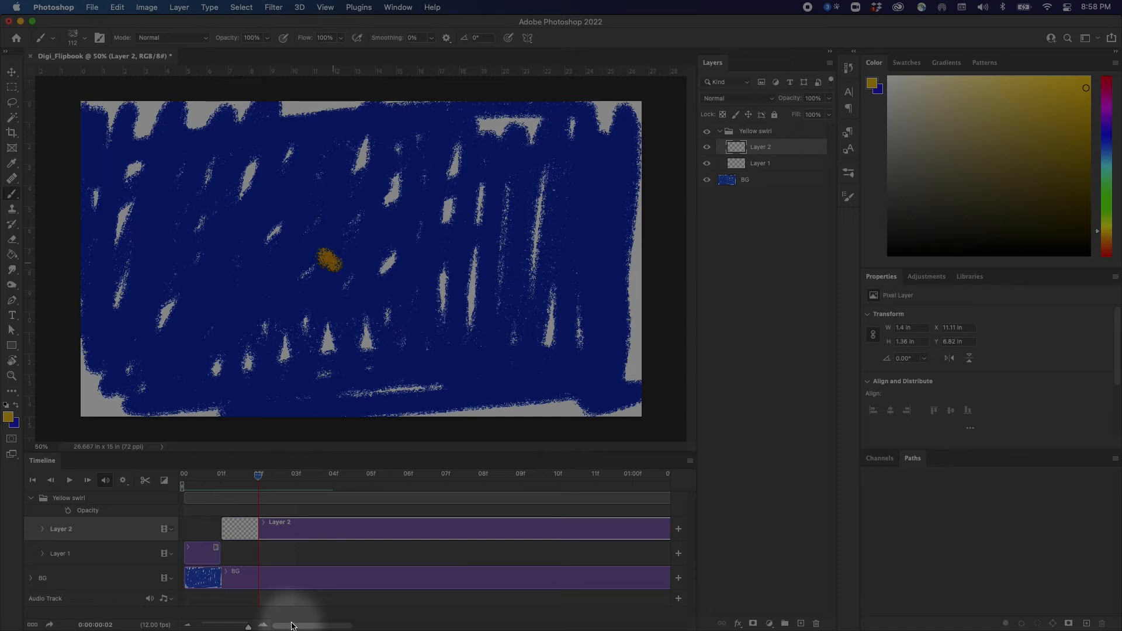
drag(248, 627, 219, 626)
click(393, 530)
drag(393, 529, 190, 529)
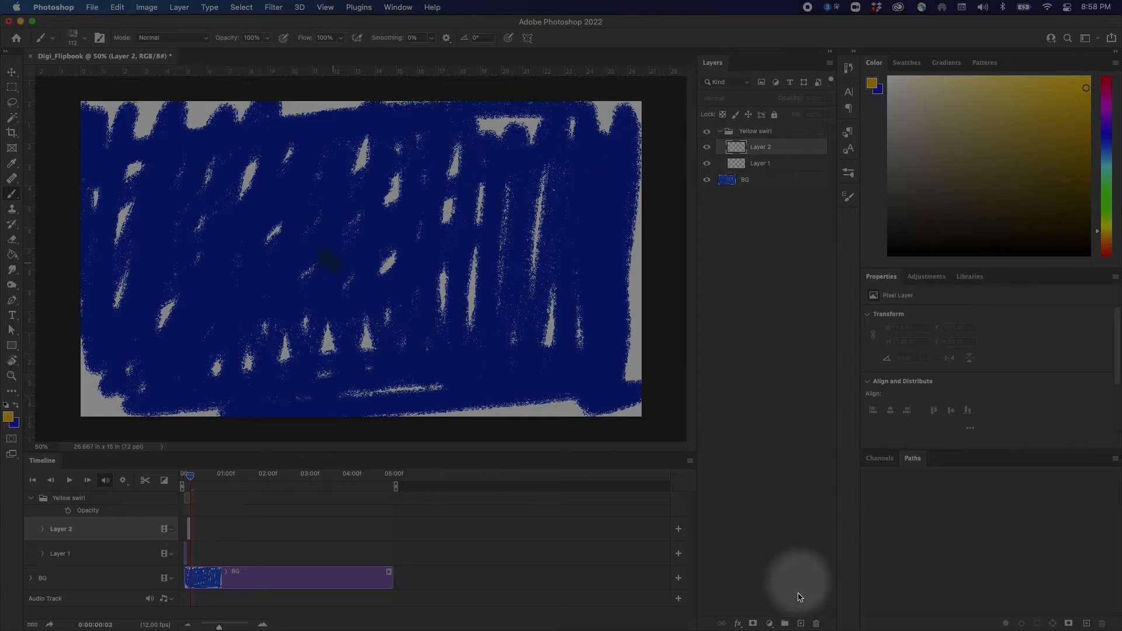
Add a new layer at 0:00:00:02, trim its clip to one frame and paint a curved stroke extending up from the center
click(801, 623)
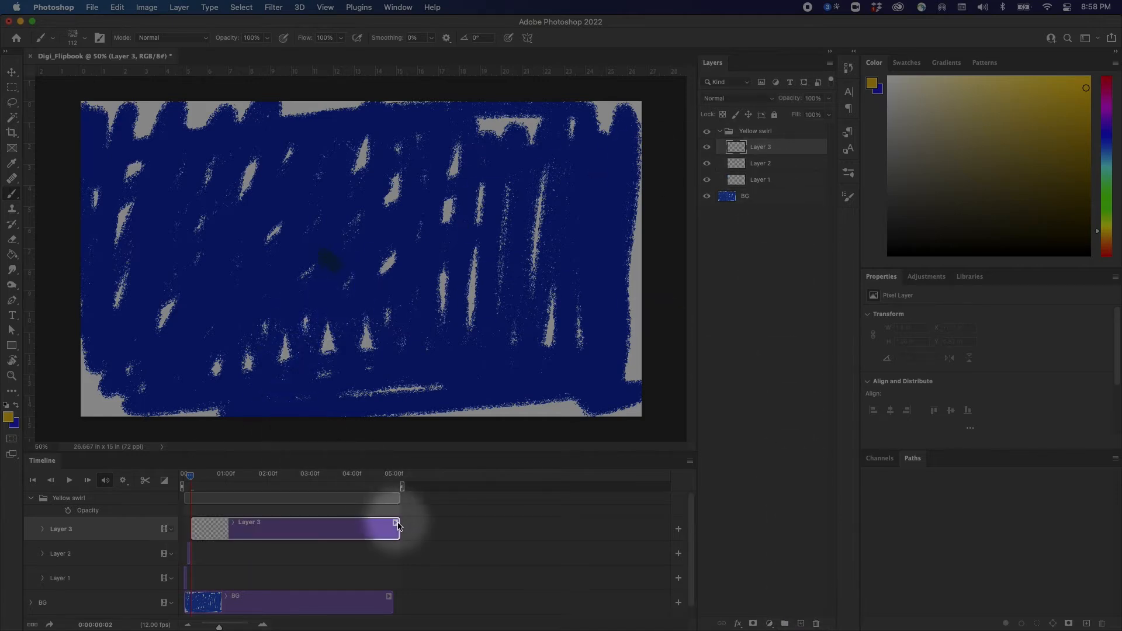
drag(398, 529, 194, 531)
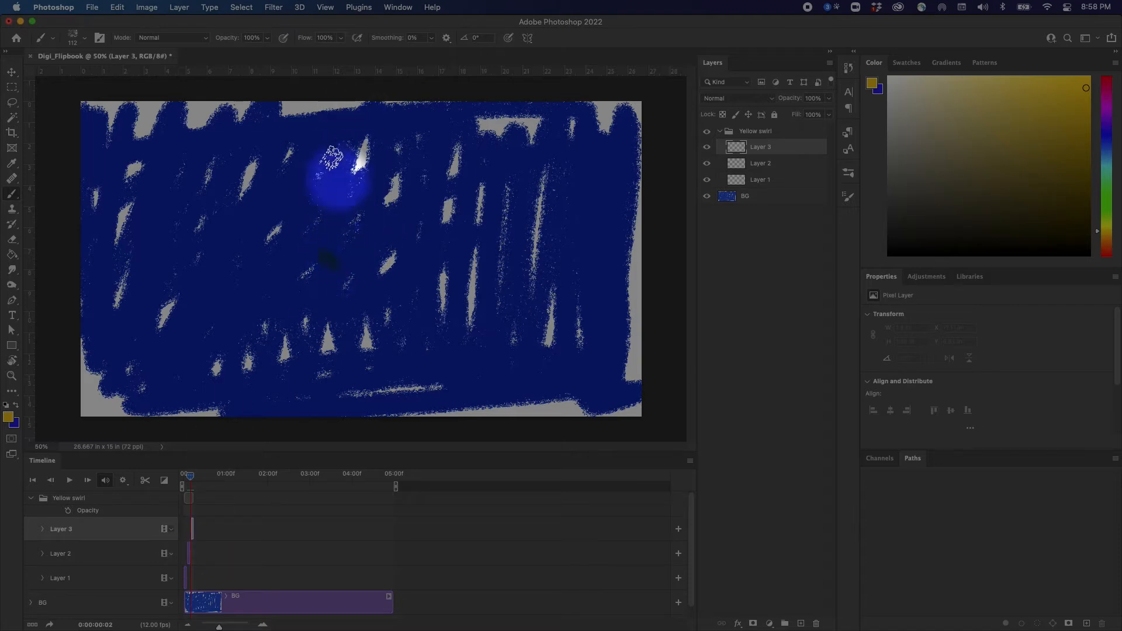
drag(333, 263, 318, 217)
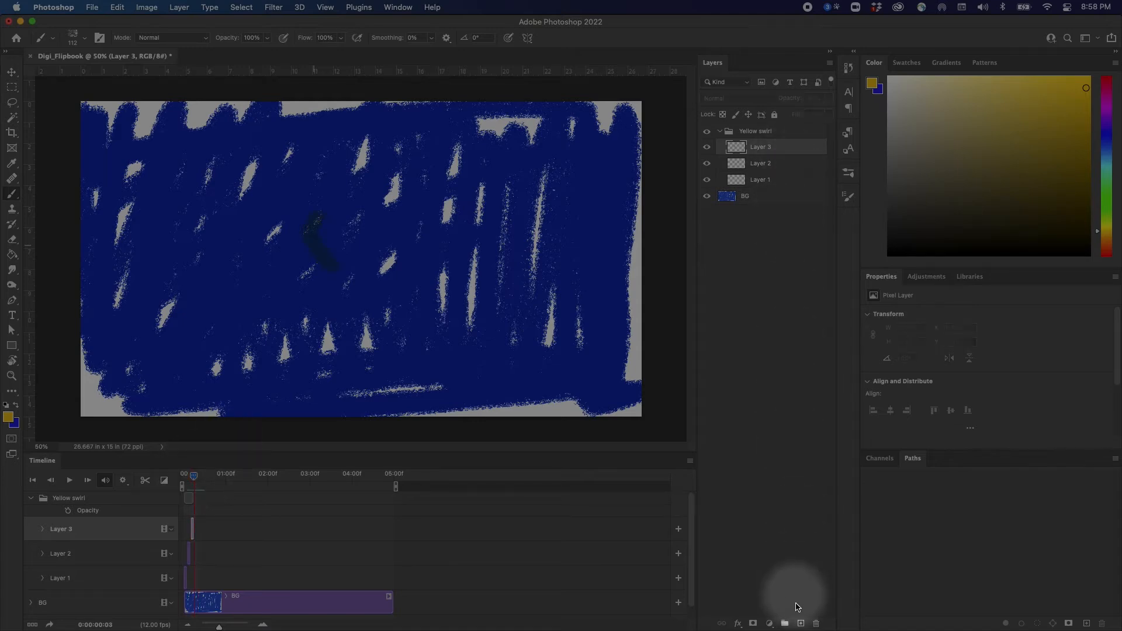
Add a new layer at 0:00:00:03, trim its clip to one frame and paint a longer arc curving over and down
click(800, 623)
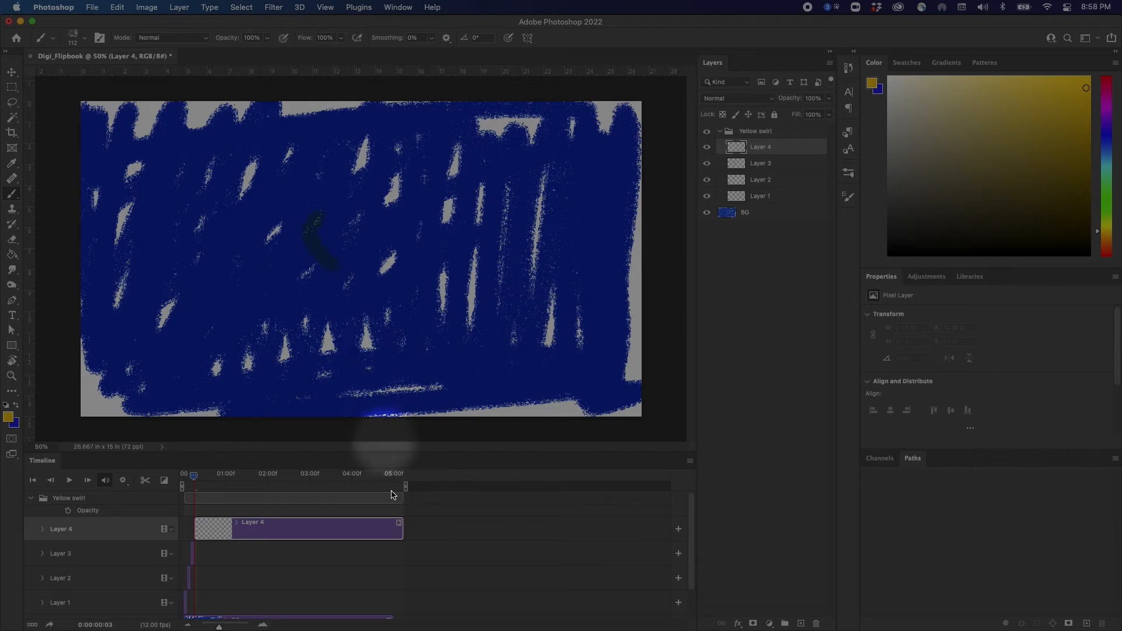
drag(371, 533, 196, 536)
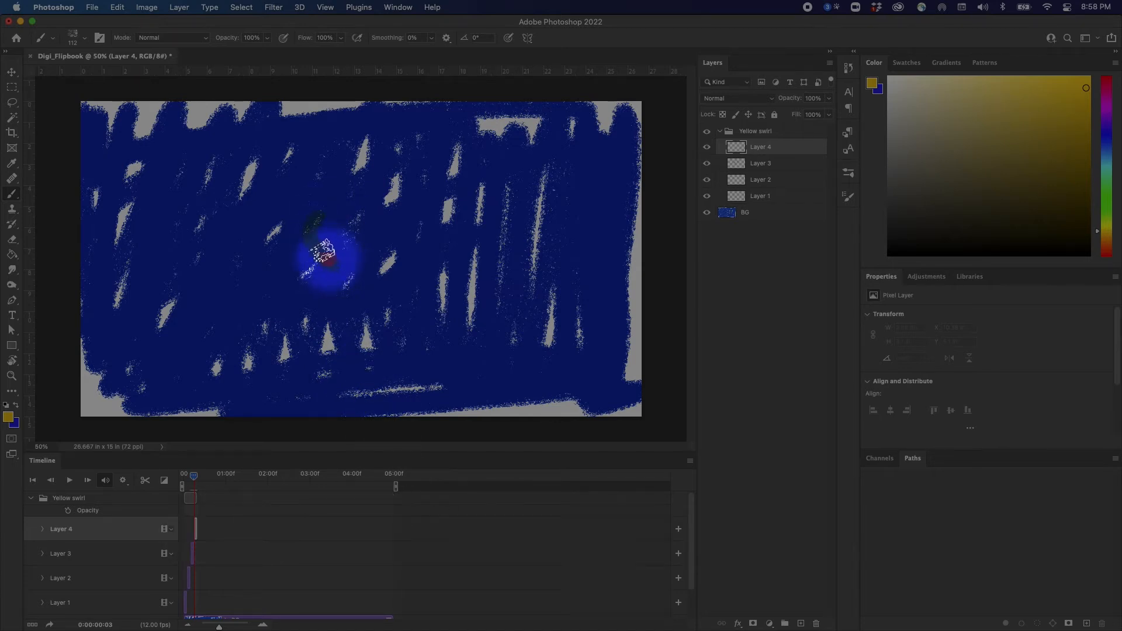
drag(326, 256, 428, 282)
Add a new layer at 0:00:00:04, trim its clip to one frame and continue the swirl around to the lower part of the canvas
drag(194, 478, 197, 478)
click(801, 624)
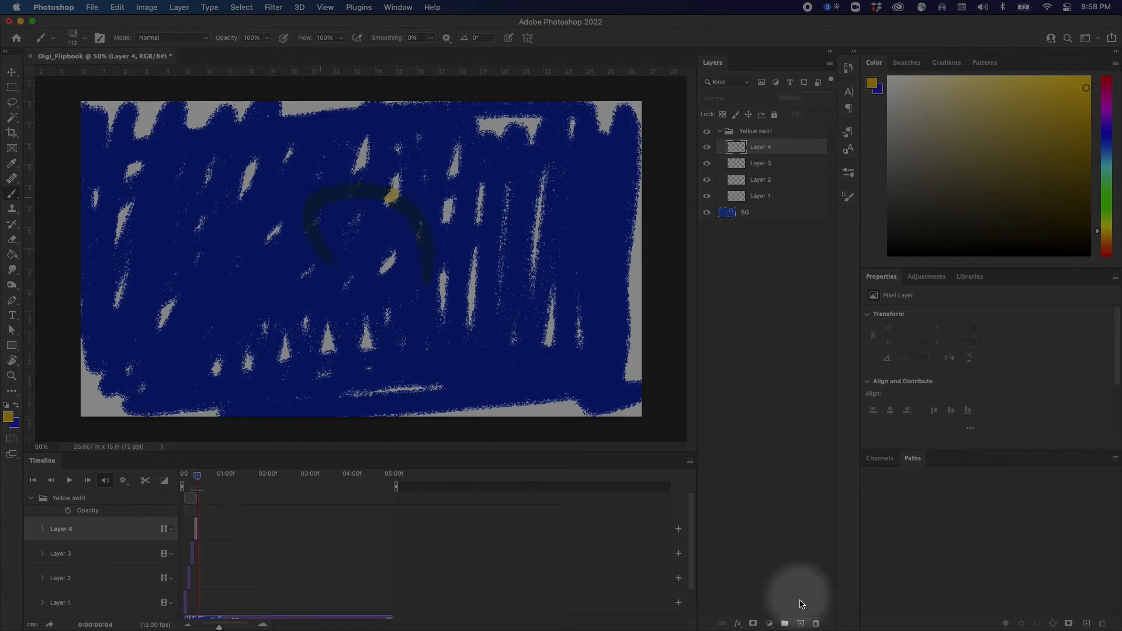
drag(401, 529, 200, 529)
drag(321, 240, 295, 386)
Add a new layer at 0:00:00:05 and trim its clip to a single frame
mouse_move(198, 478)
mouse_down()
mouse_move(187, 478)
mouse_move(200, 478)
mouse_up()
click(801, 624)
drag(409, 529, 204, 529)
Add a new layer at 0:00:00:06, paint the next swirl stroke on it and trim its clip to one frame
drag(200, 476, 204, 476)
click(801, 623)
mouse_move(348, 306)
mouse_down()
mouse_move(358, 250)
mouse_move(377, 363)
mouse_up()
drag(412, 529, 206, 530)
Add a one-frame layer at 0:00:00:07, paint an inward spiral about 9 in wide on it and scrub through the frames to check the motion
mouse_move(204, 476)
mouse_down()
mouse_move(196, 472)
mouse_move(207, 476)
mouse_up()
click(801, 623)
drag(414, 529, 210, 529)
click(185, 487)
drag(185, 488, 208, 476)
mouse_move(184, 245)
mouse_down()
mouse_move(274, 177)
mouse_move(291, 237)
mouse_up()
drag(206, 481, 183, 477)
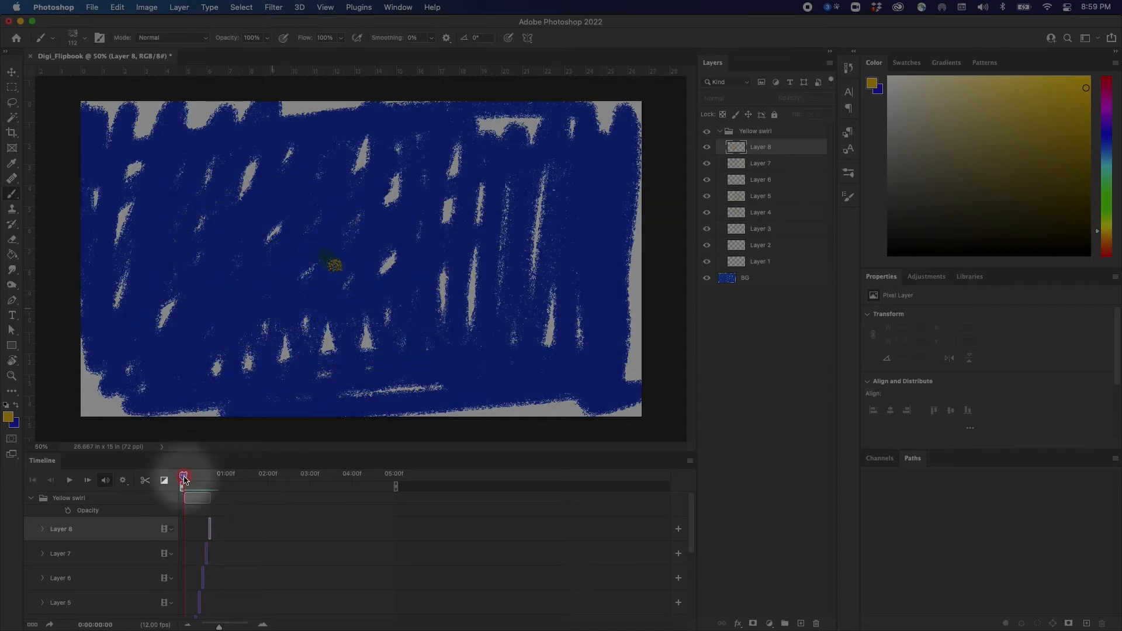
drag(194, 482, 207, 483)
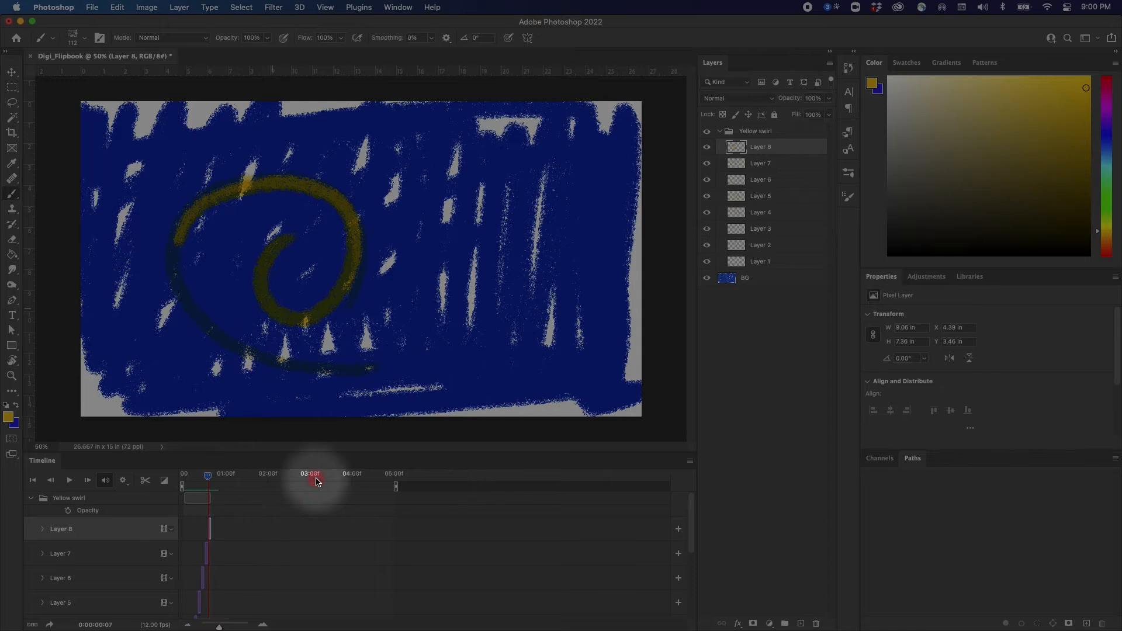
Set the onion skin options to show 8 frames before the current frame
click(691, 462)
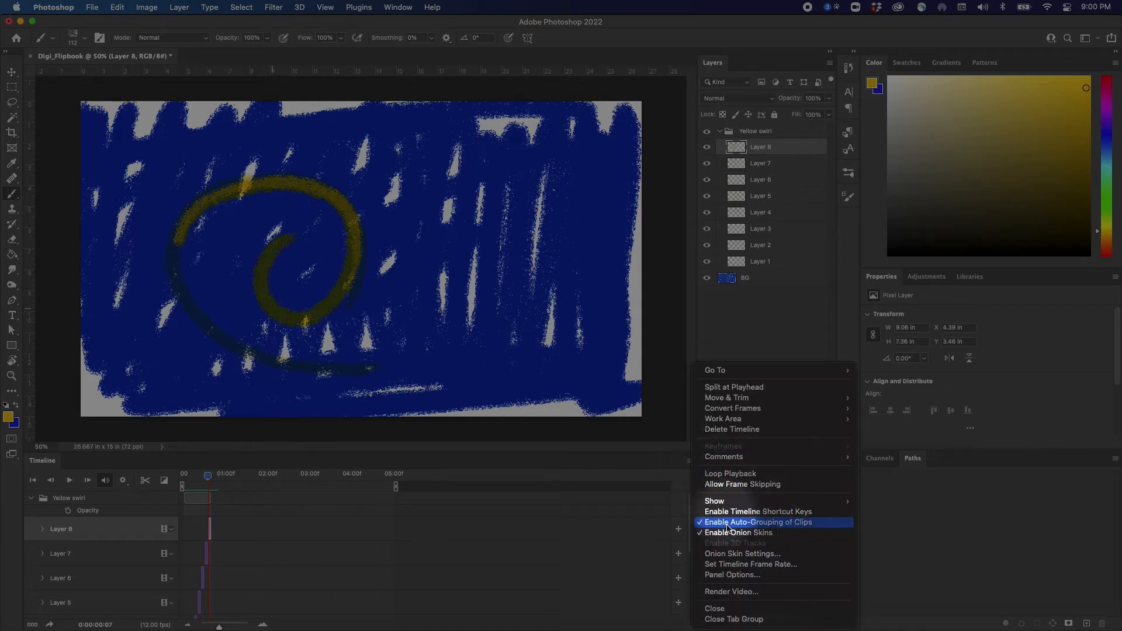
click(732, 554)
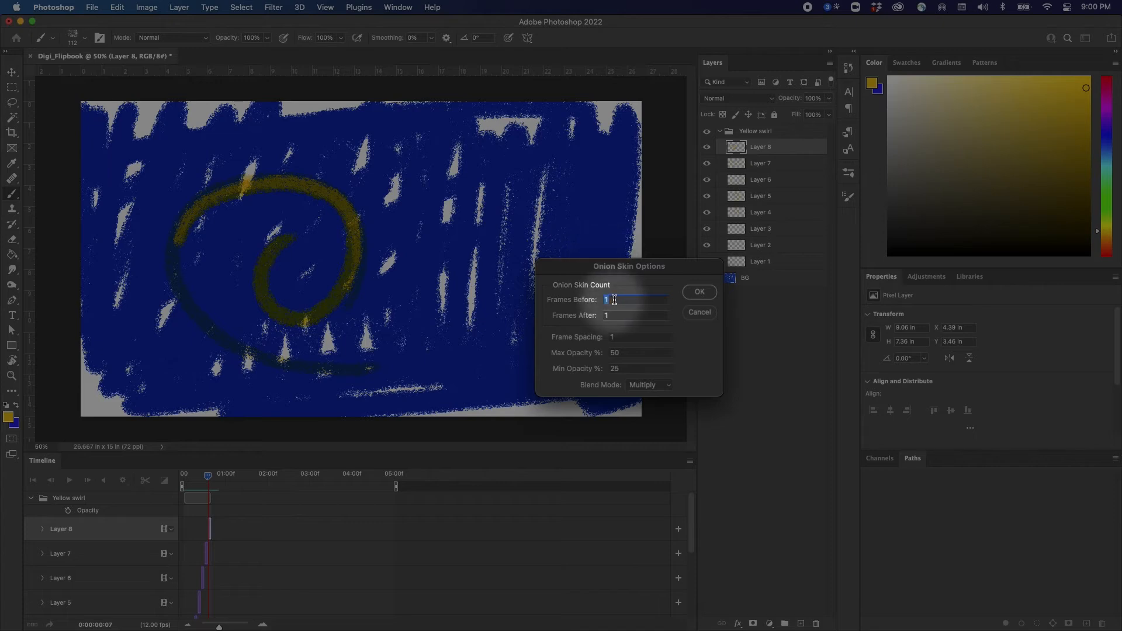
drag(646, 265, 646, 317)
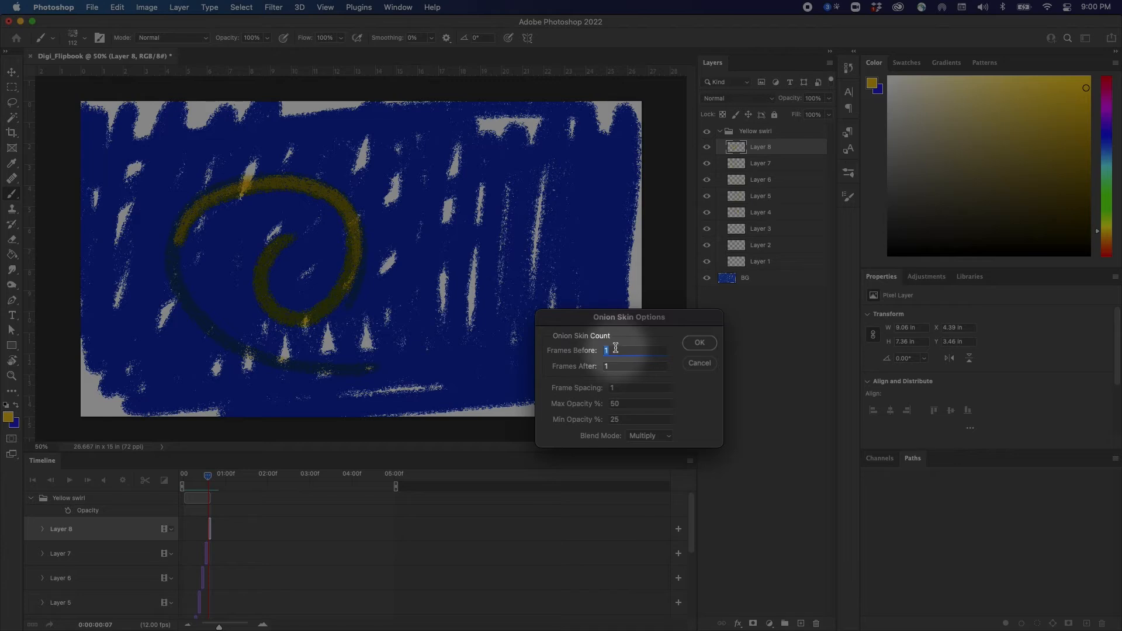
text(8)
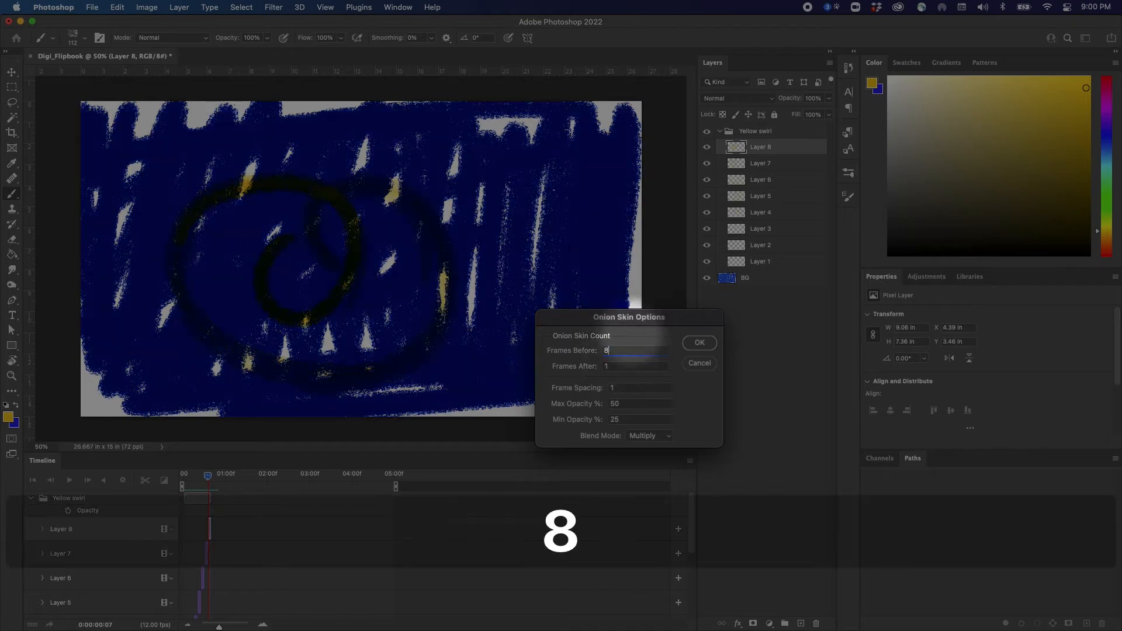
click(700, 343)
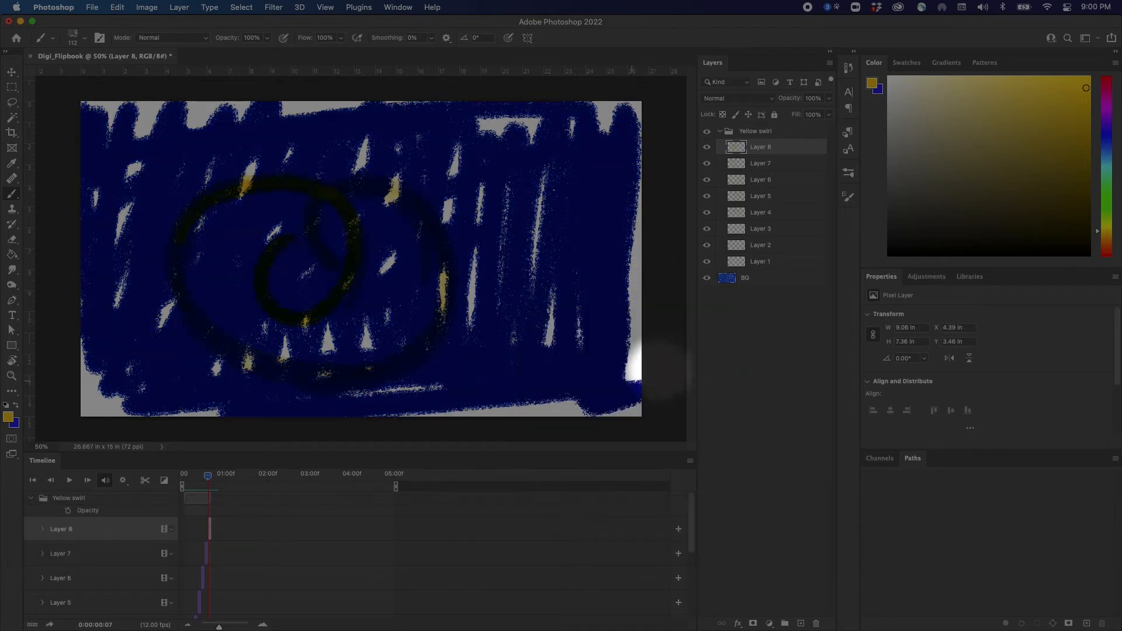
Set the onion skin options to show 1 frame before the current frame
click(204, 476)
mouse_move(204, 475)
mouse_down()
mouse_move(181, 476)
mouse_move(207, 476)
mouse_up()
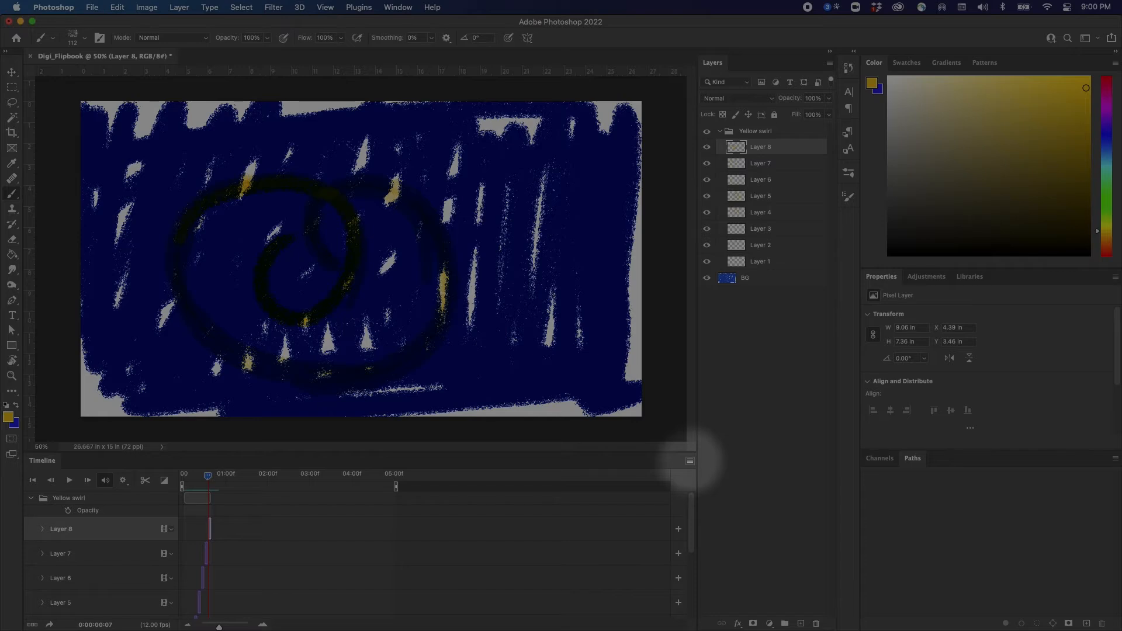
click(690, 462)
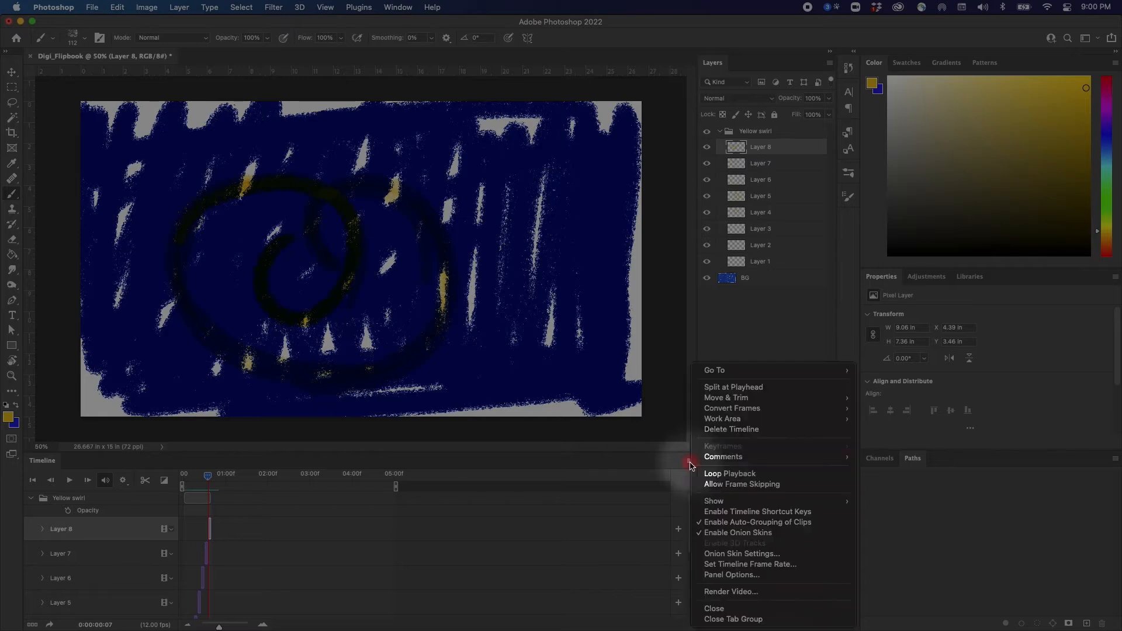
click(764, 554)
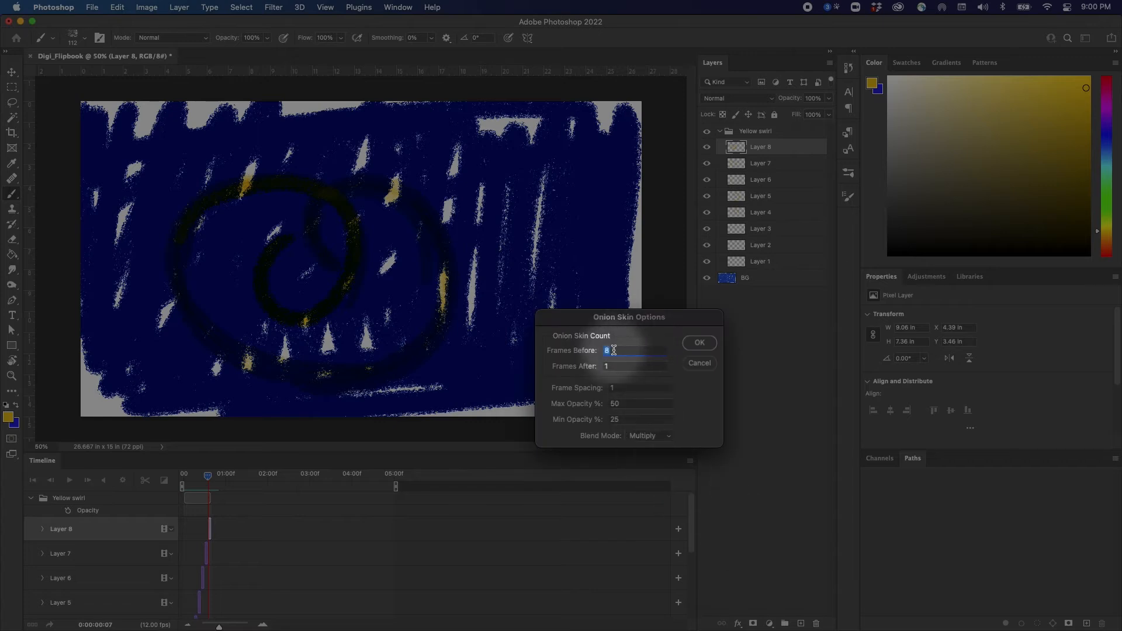
text(1)
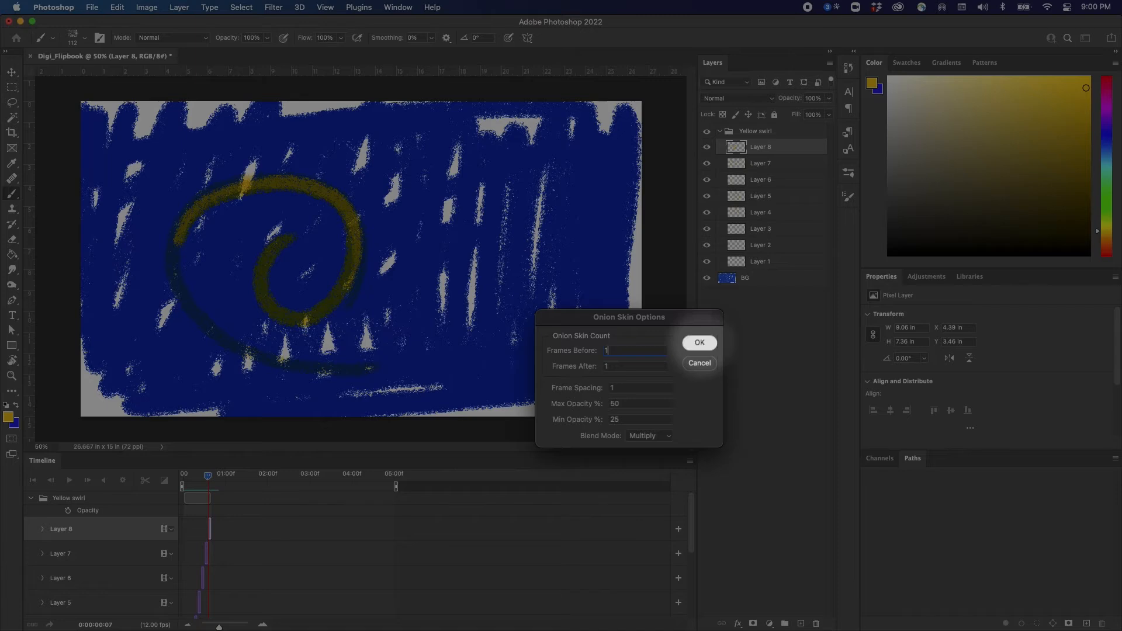
click(700, 342)
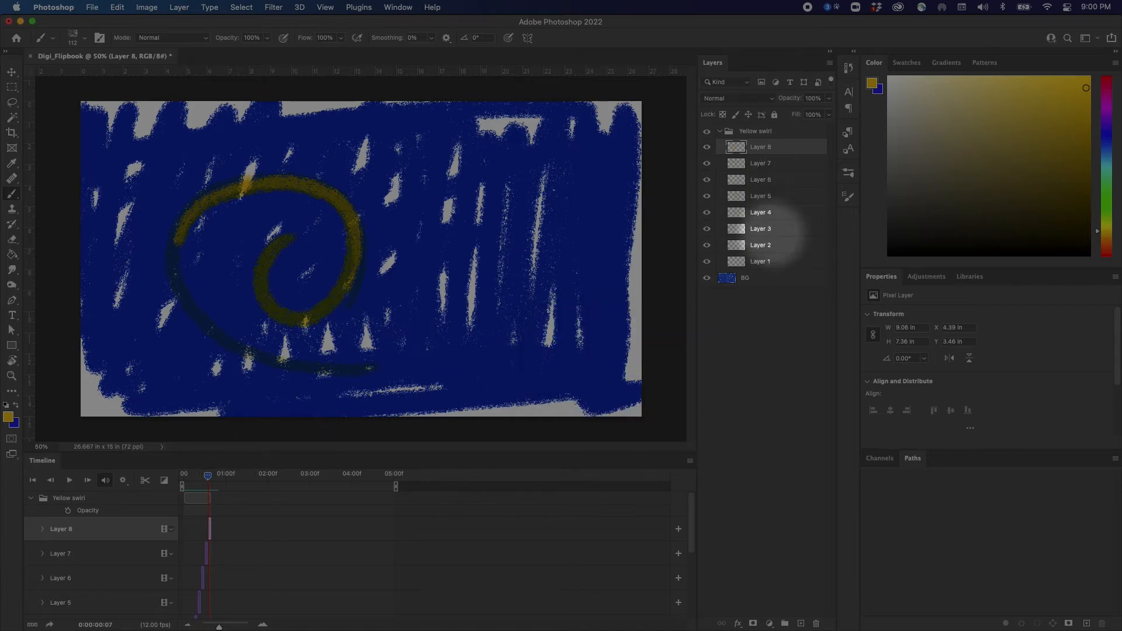
Duplicate Layer 1 above Layer 8, extend the copy's clip past 02:00f and move the playhead to 0:00:00:08
click(759, 261)
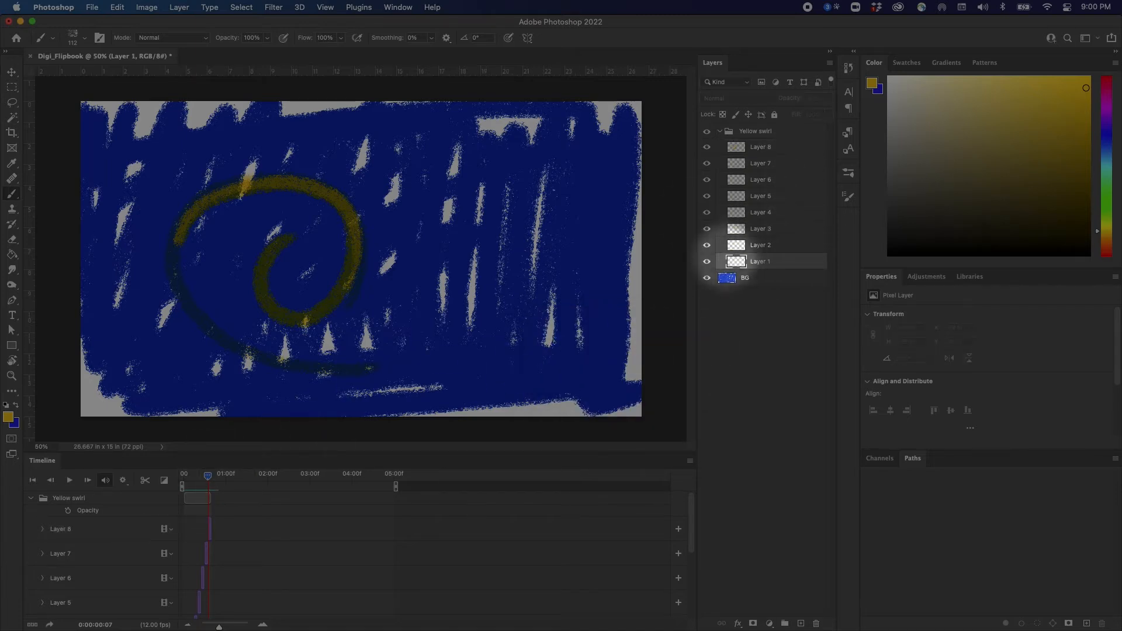
drag(733, 273, 802, 616)
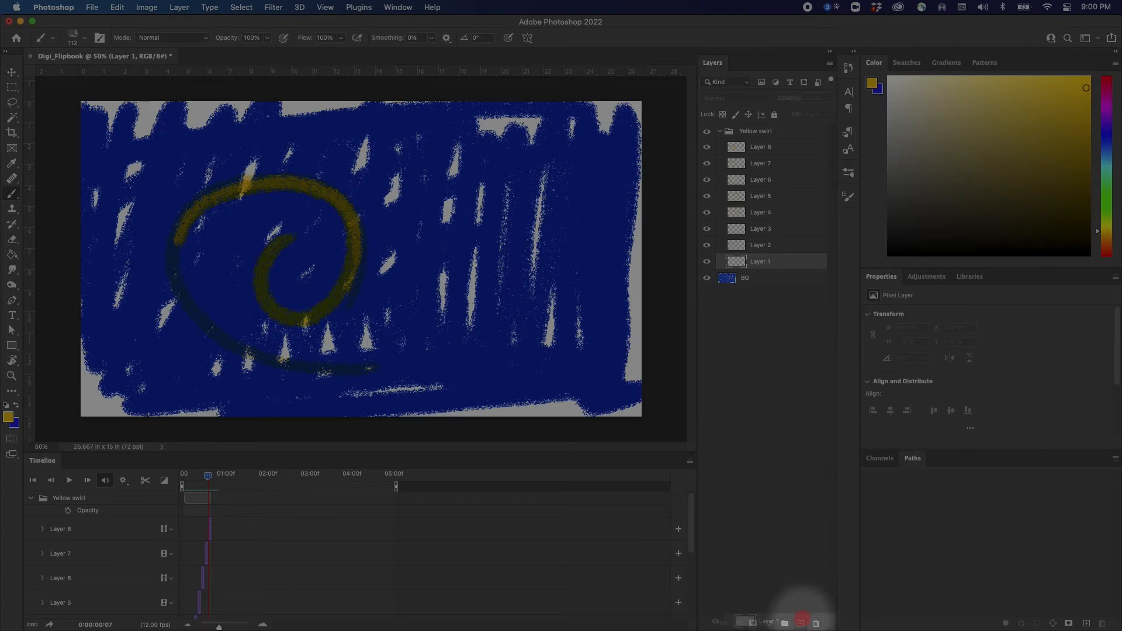
drag(754, 261, 752, 142)
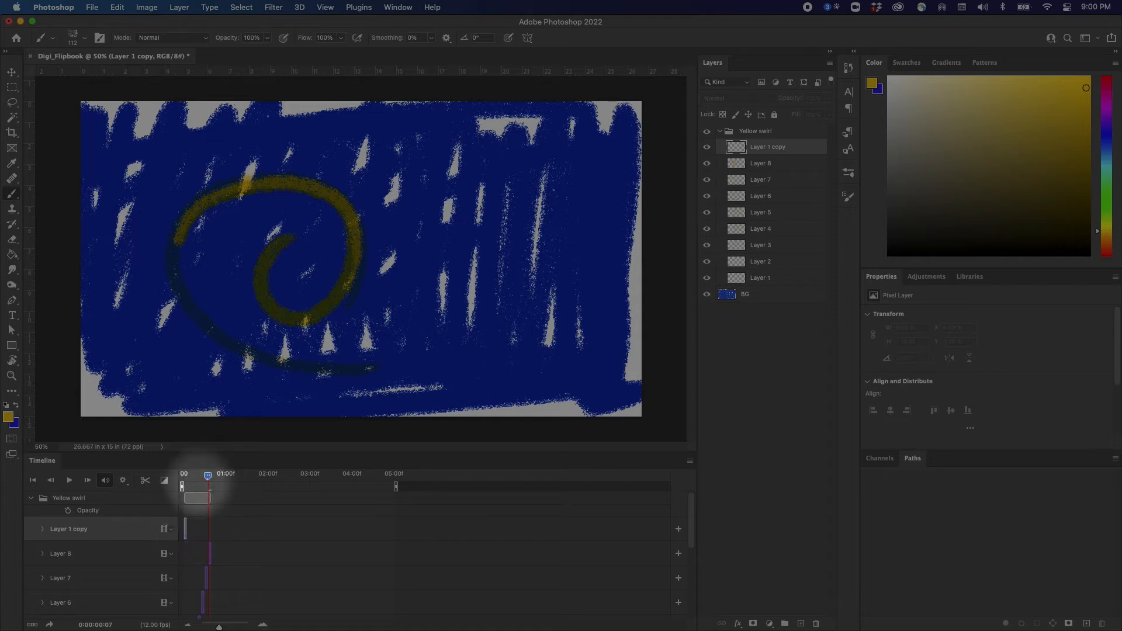
drag(186, 529, 284, 526)
mouse_move(208, 476)
mouse_down()
mouse_move(181, 483)
mouse_move(211, 489)
mouse_up()
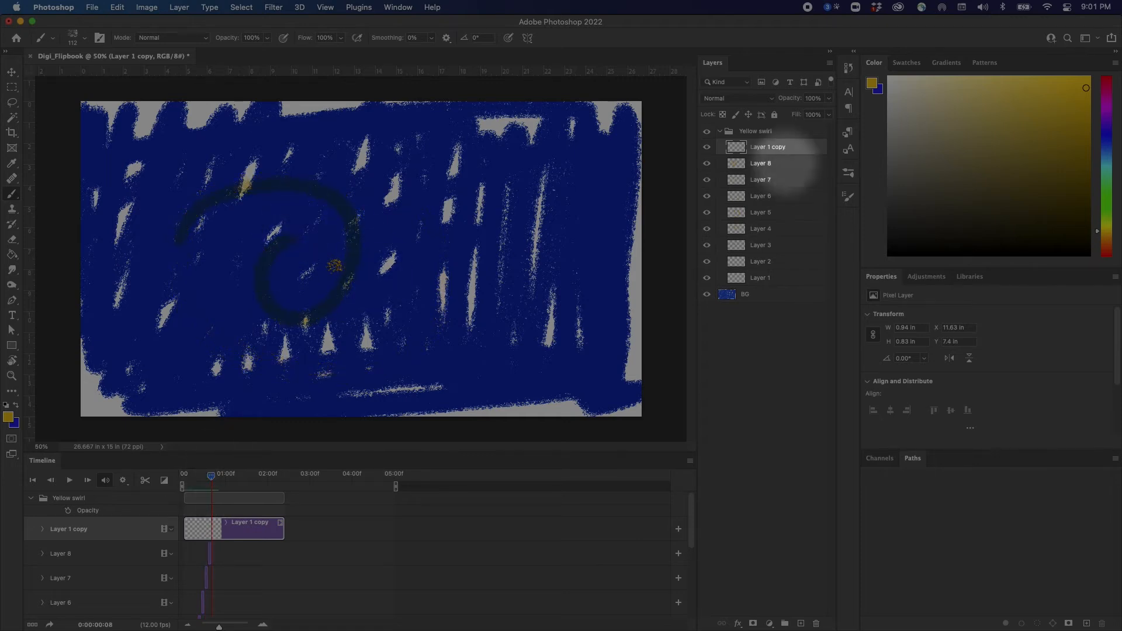
Add a layer above Layer 8, paint a small inward swirl about 5.6 in wide ending at the dot, and trim its clip to one frame
click(795, 163)
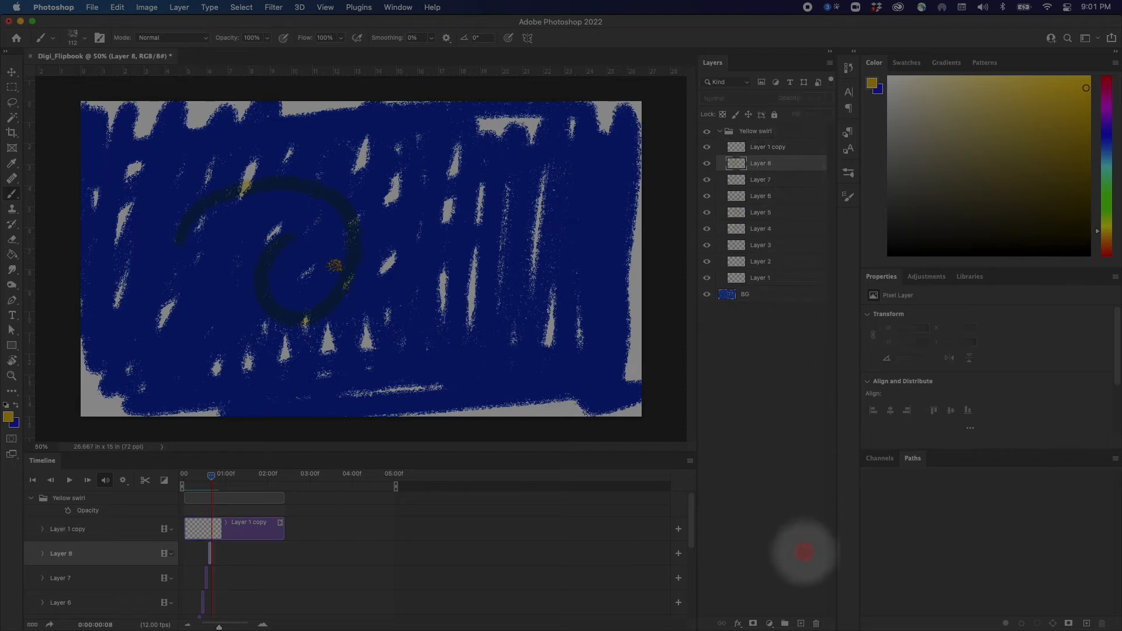
click(801, 622)
mouse_move(355, 224)
mouse_down()
mouse_move(330, 308)
mouse_move(333, 263)
mouse_up()
drag(212, 476, 218, 475)
drag(420, 553, 217, 551)
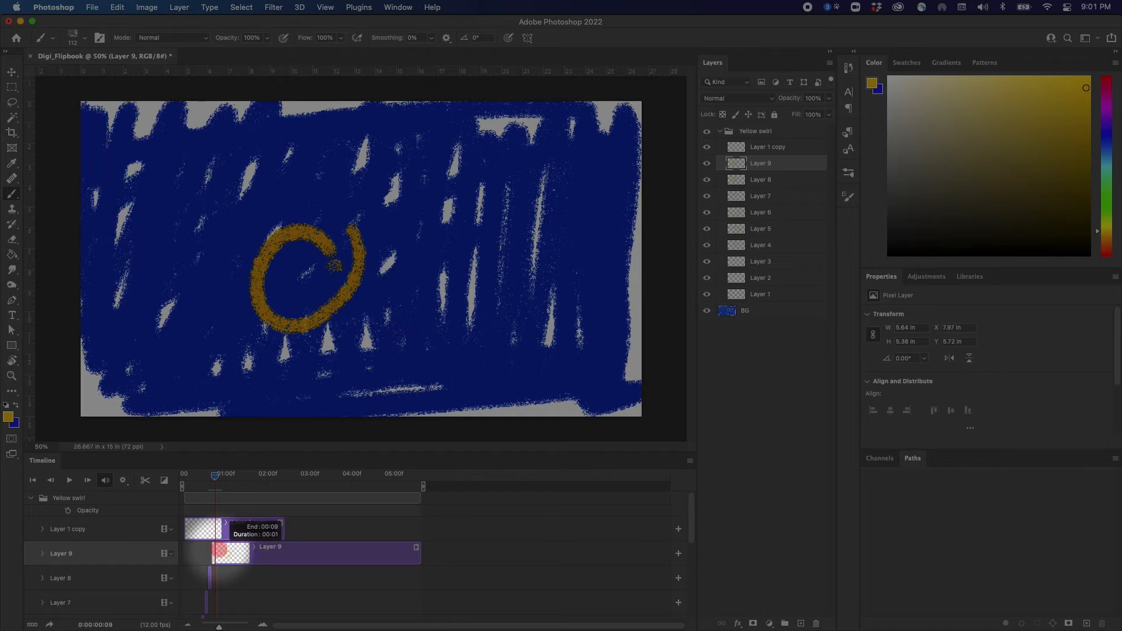
Add a one-frame layer at 0:00:00:09 and paint a shorter arc curling over the dot on it
click(800, 621)
drag(421, 553, 217, 552)
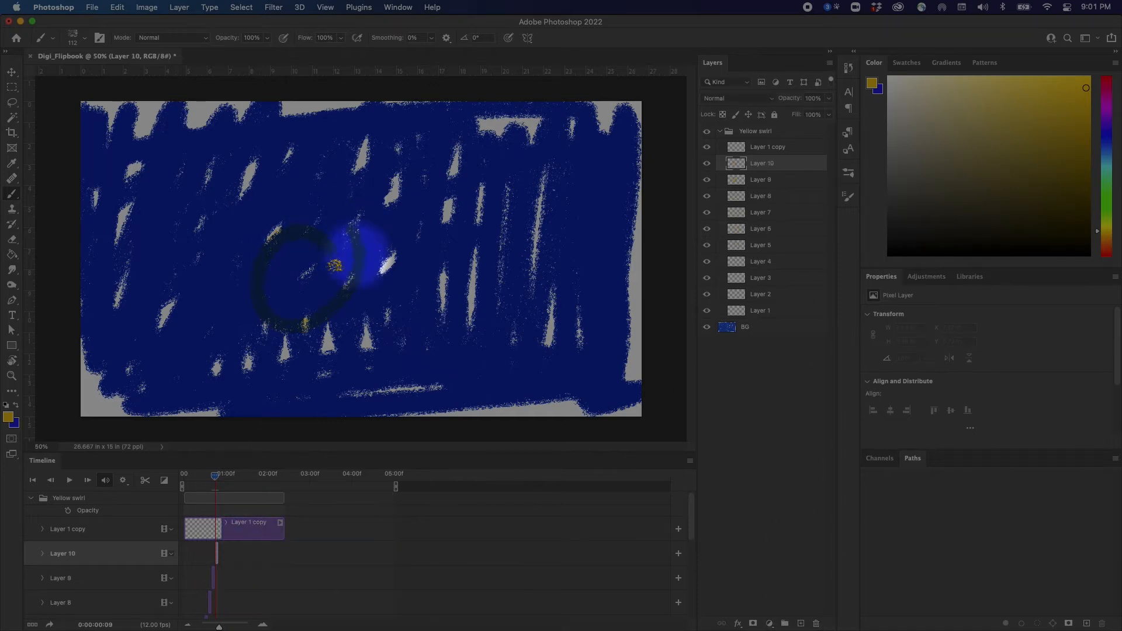
drag(351, 261, 282, 279)
Add another layer, trim its clip to a single frame and move the playhead to 0:00:00:10
click(801, 621)
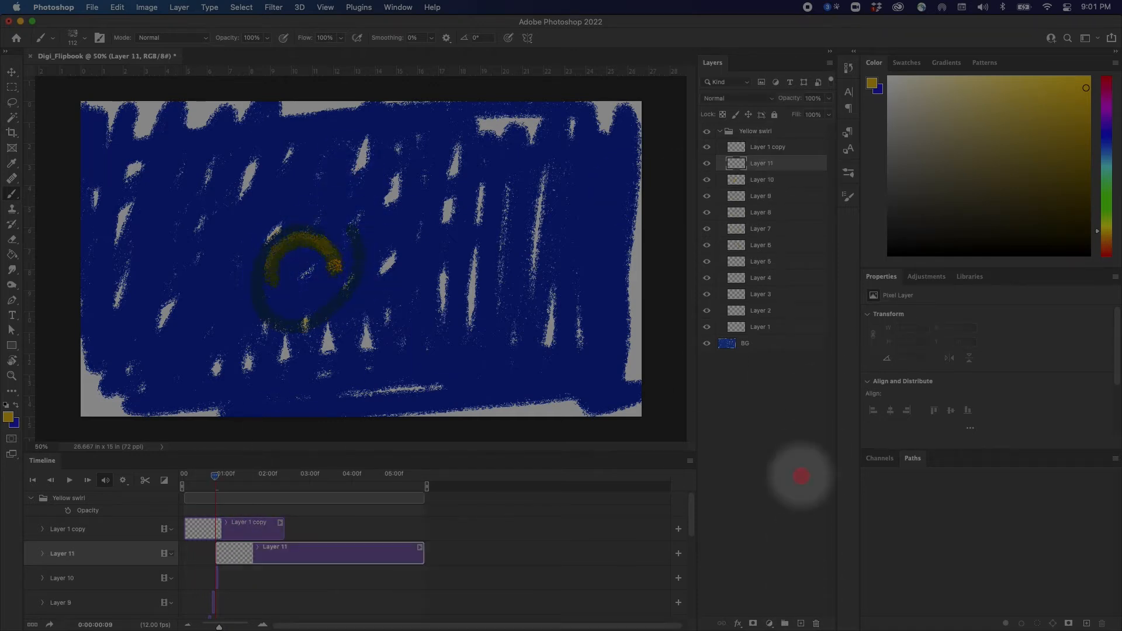
drag(423, 553, 218, 551)
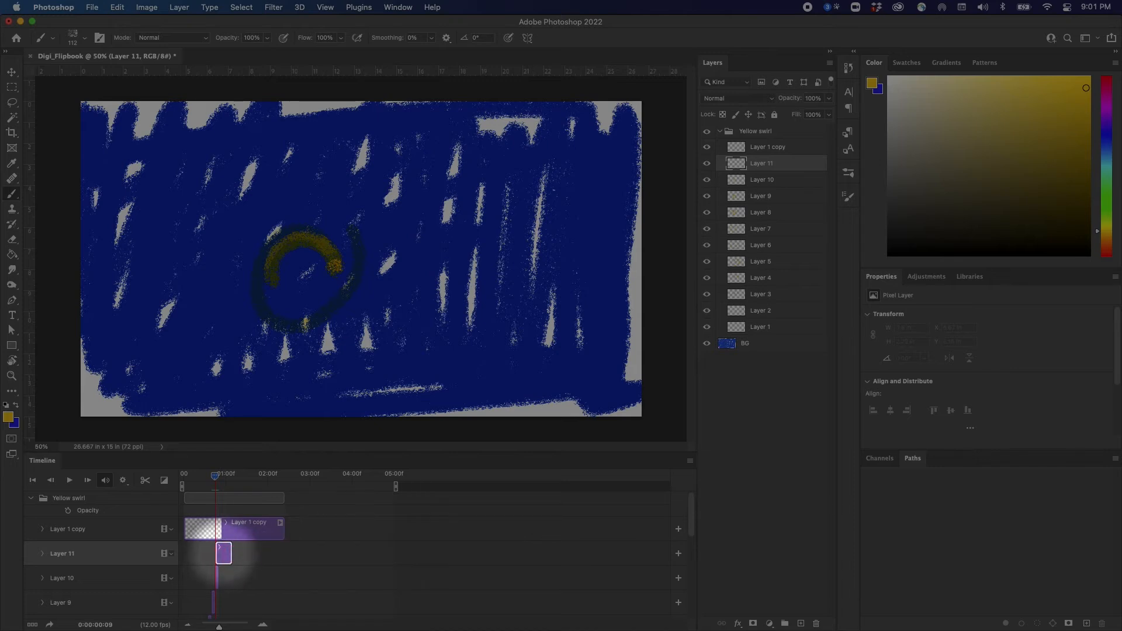
click(220, 473)
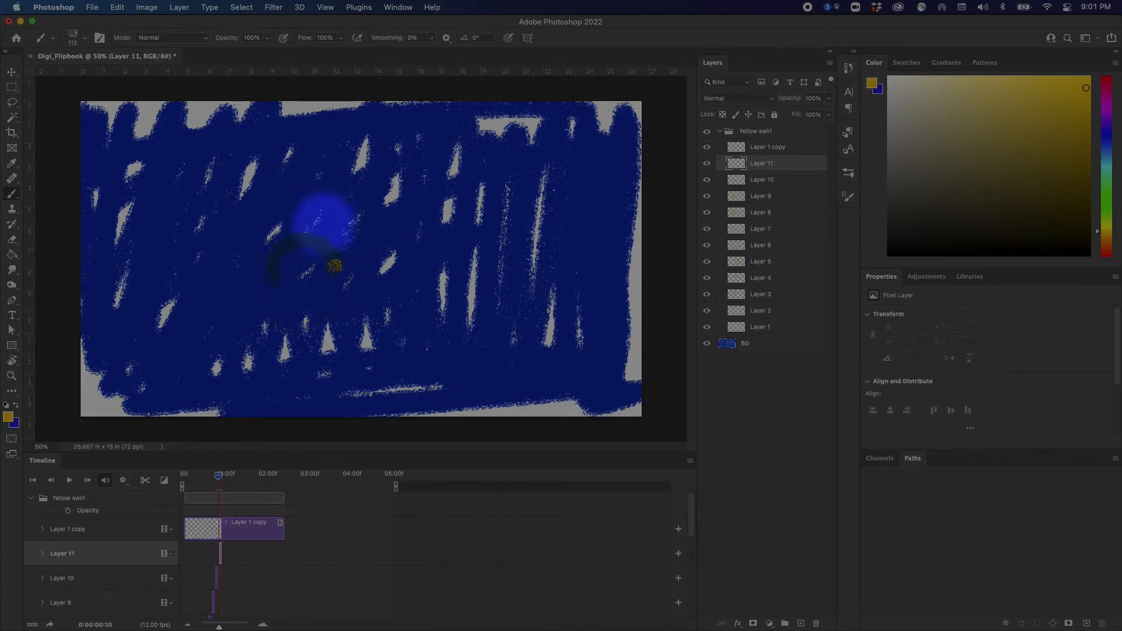
Paint a short stroke into the dot on Layer 11, adding small splash lines with the KYLE Ultimate Charcoal Pencil 25px Med2 brush
click(849, 173)
click(707, 298)
scroll(826, 330, up, 2)
scroll(829, 351, down, 2)
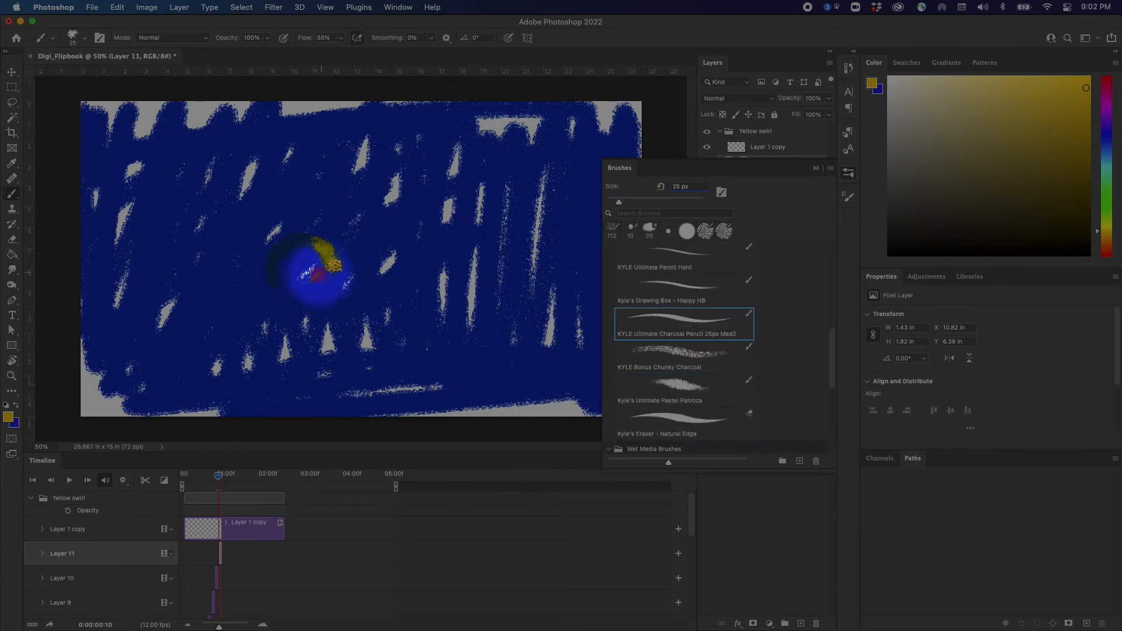
click(816, 168)
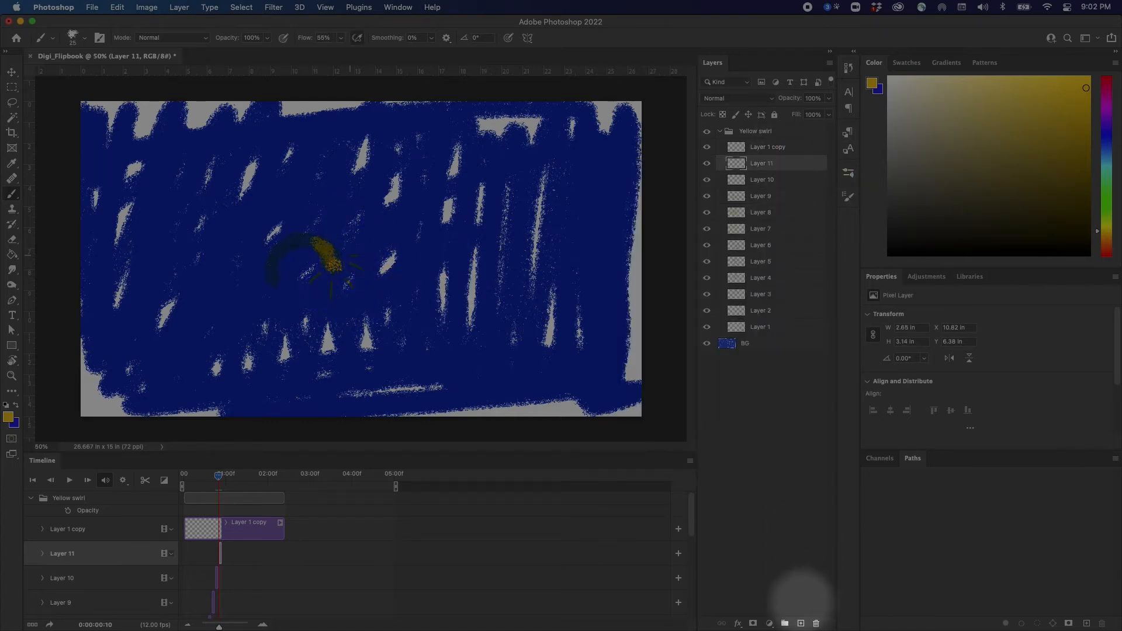
Add a one-frame layer at 0:00:00:11 and paint splash lines around the dot, spanning about 2.8 in
click(801, 623)
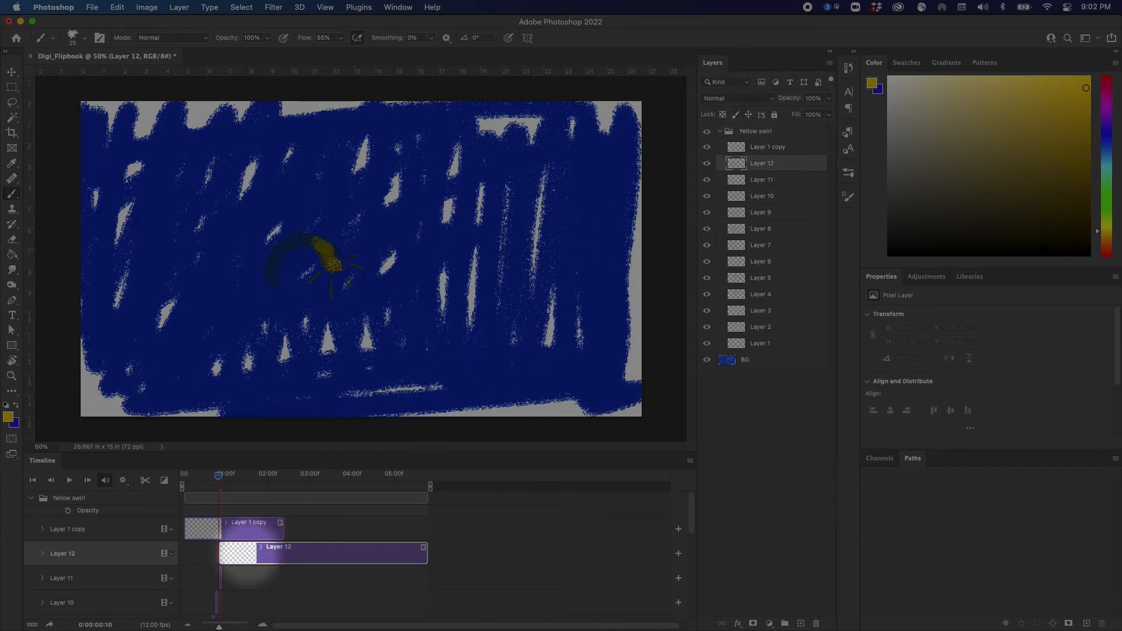
click(254, 553)
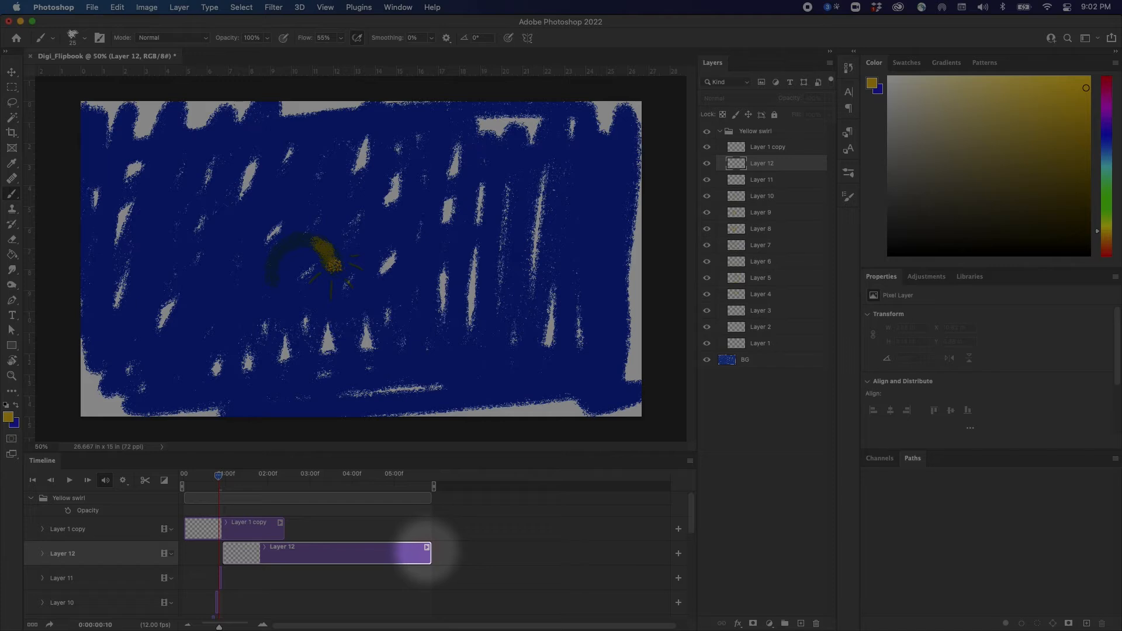
drag(412, 556, 224, 558)
click(218, 475)
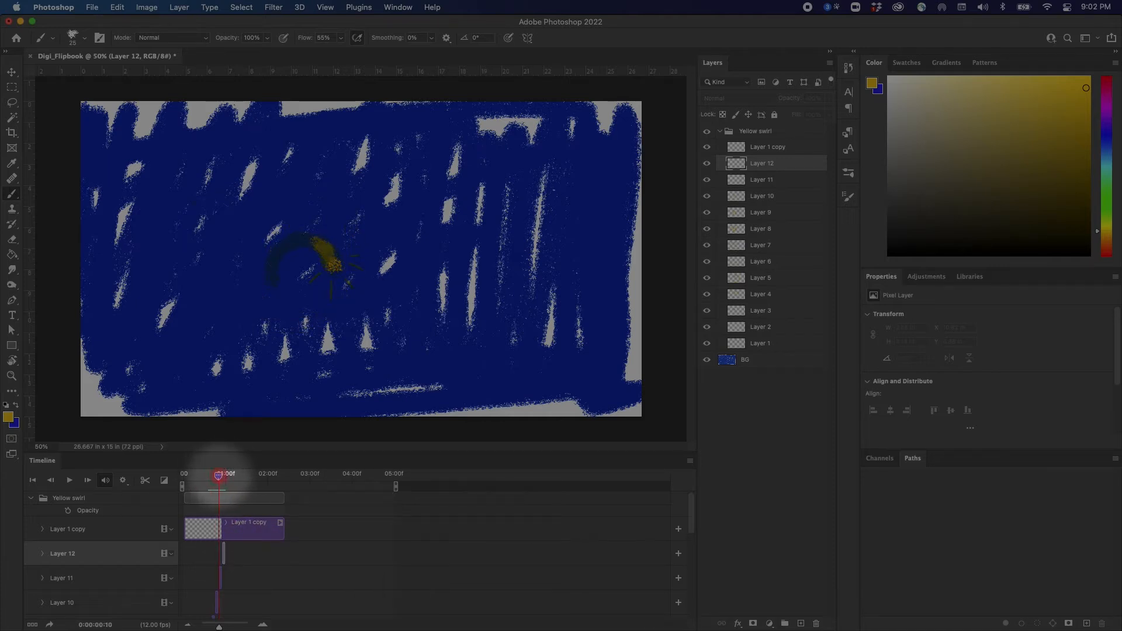
click(780, 165)
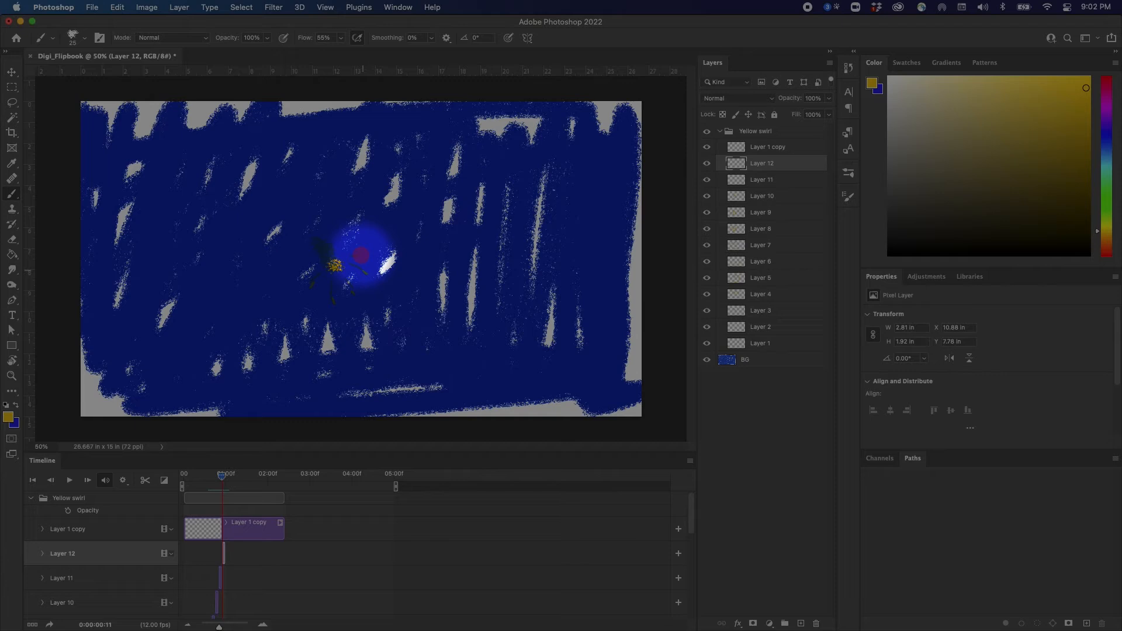
Check the Layer 1 copy guide layer's visibility and delete the layer
click(777, 147)
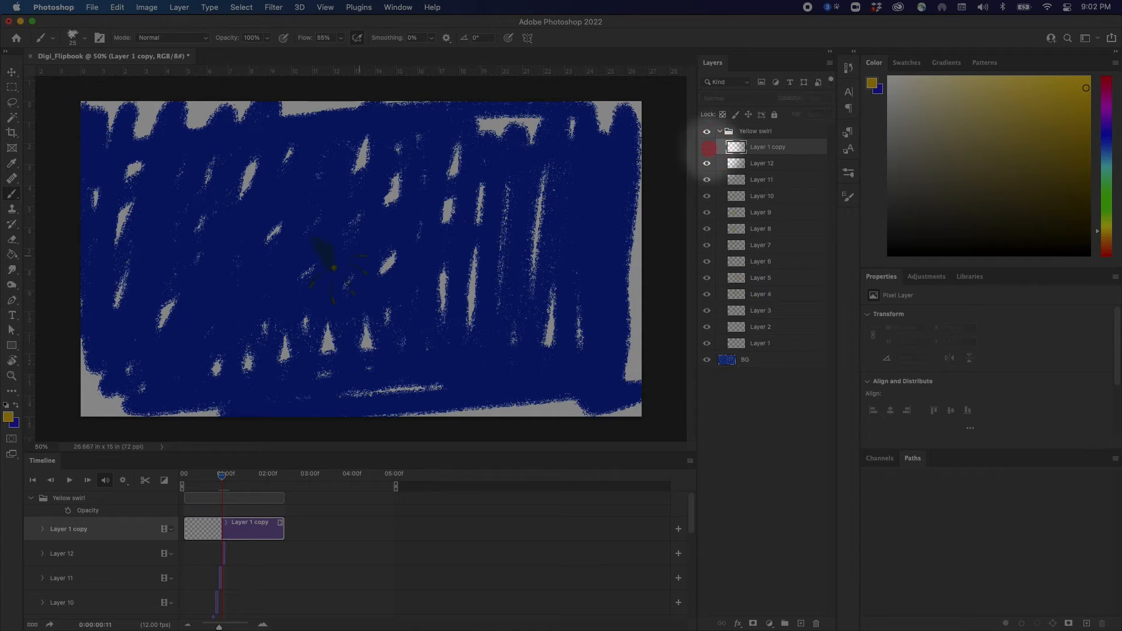
click(790, 144)
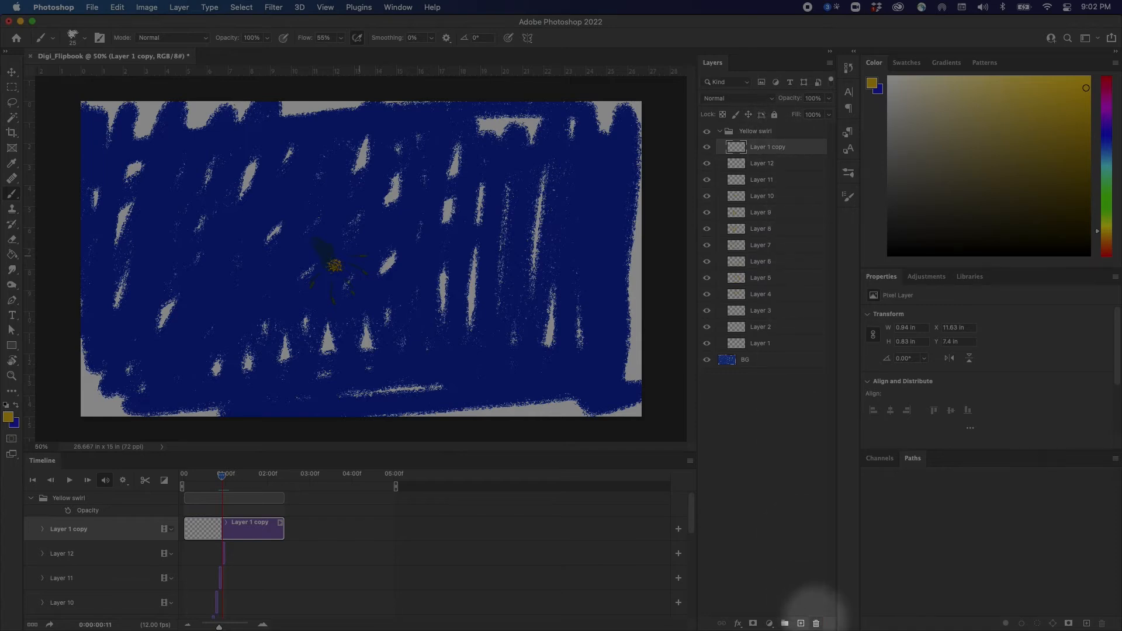
click(816, 623)
click(573, 220)
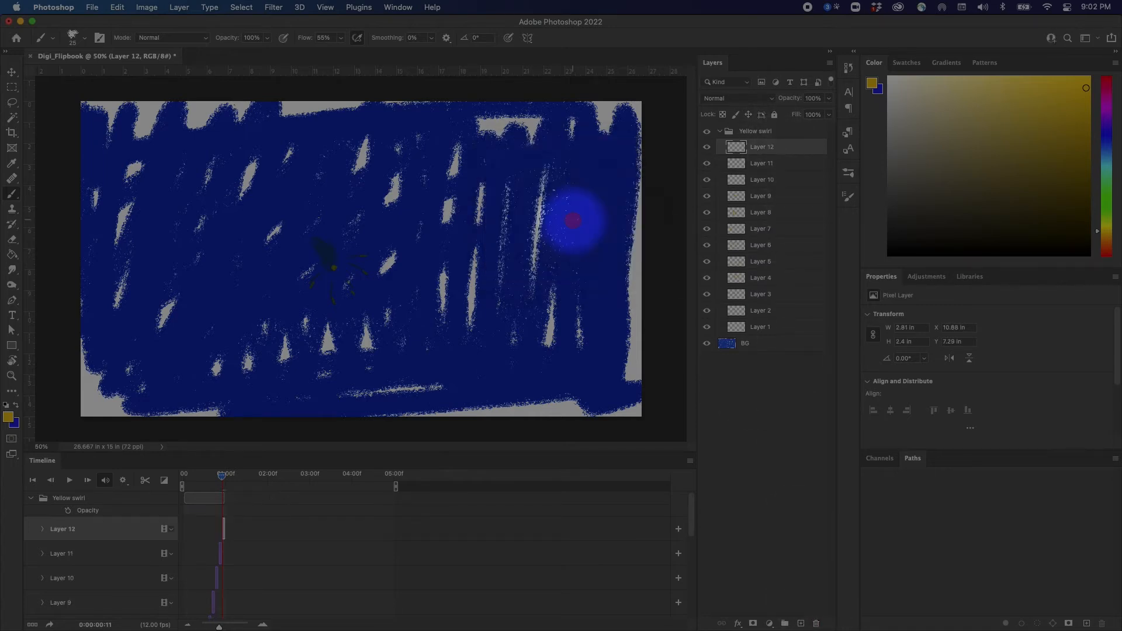
Turn off onion skins, play the animation from the start and return the playhead to the first frame
drag(221, 475, 183, 475)
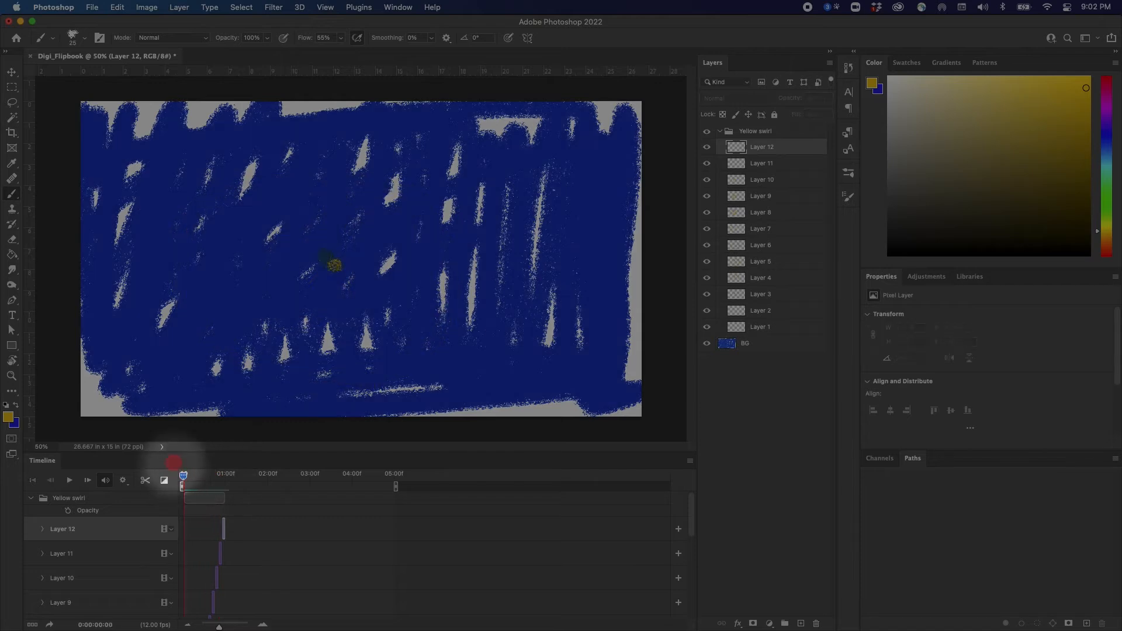
click(689, 461)
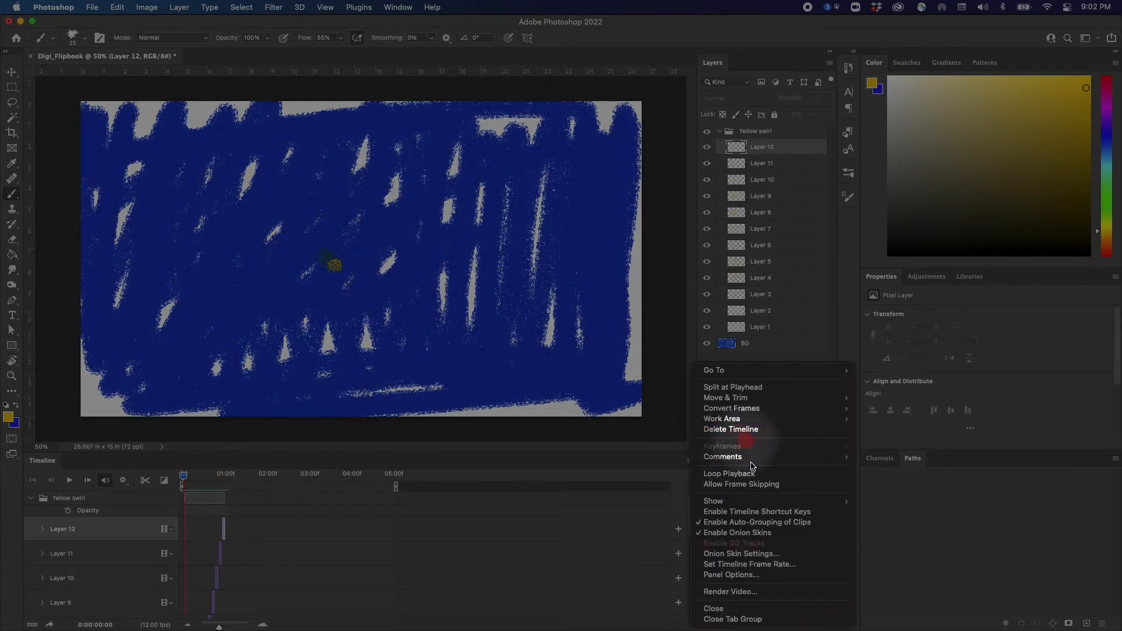
click(743, 533)
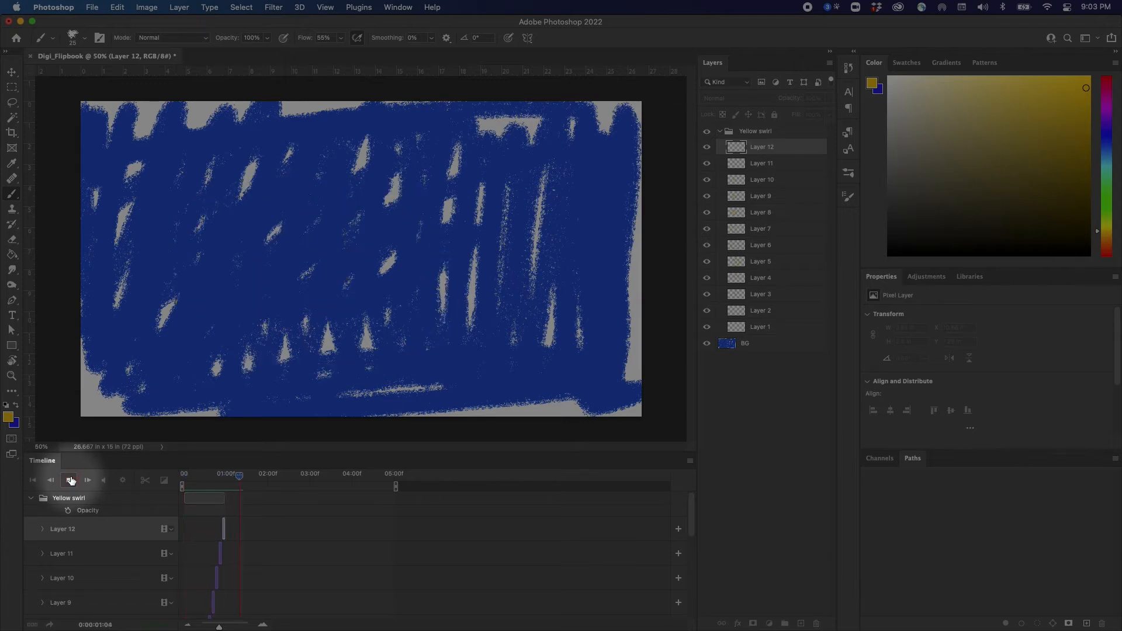
click(68, 481)
drag(229, 478, 171, 506)
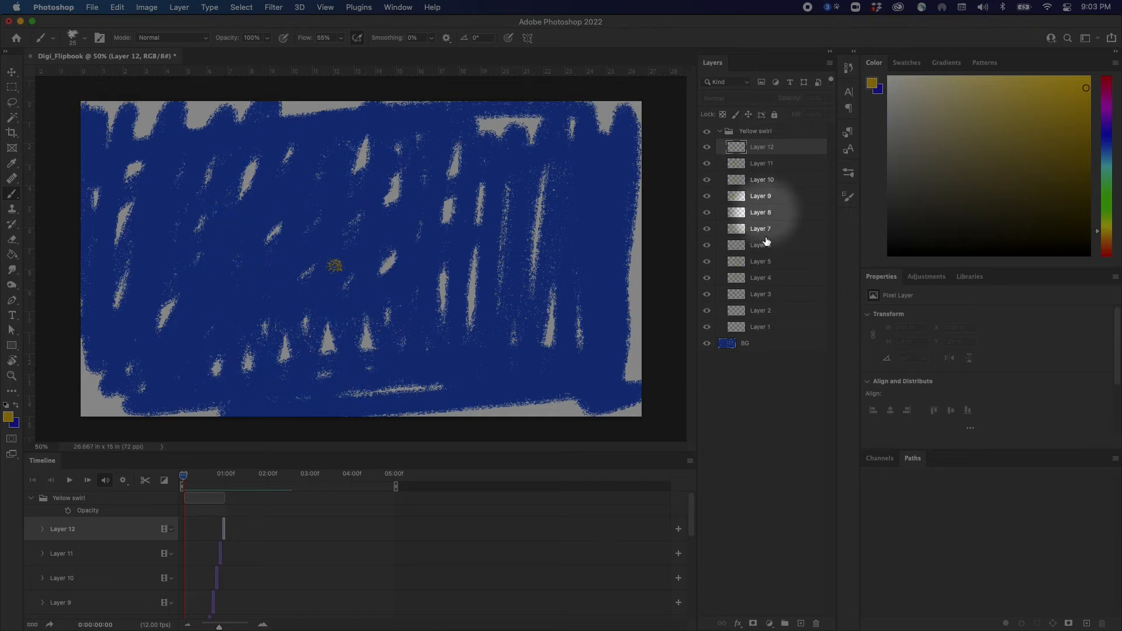
Duplicate Layers 1 through 12 in the Yellow swirl group
click(764, 327)
shift+click(768, 148)
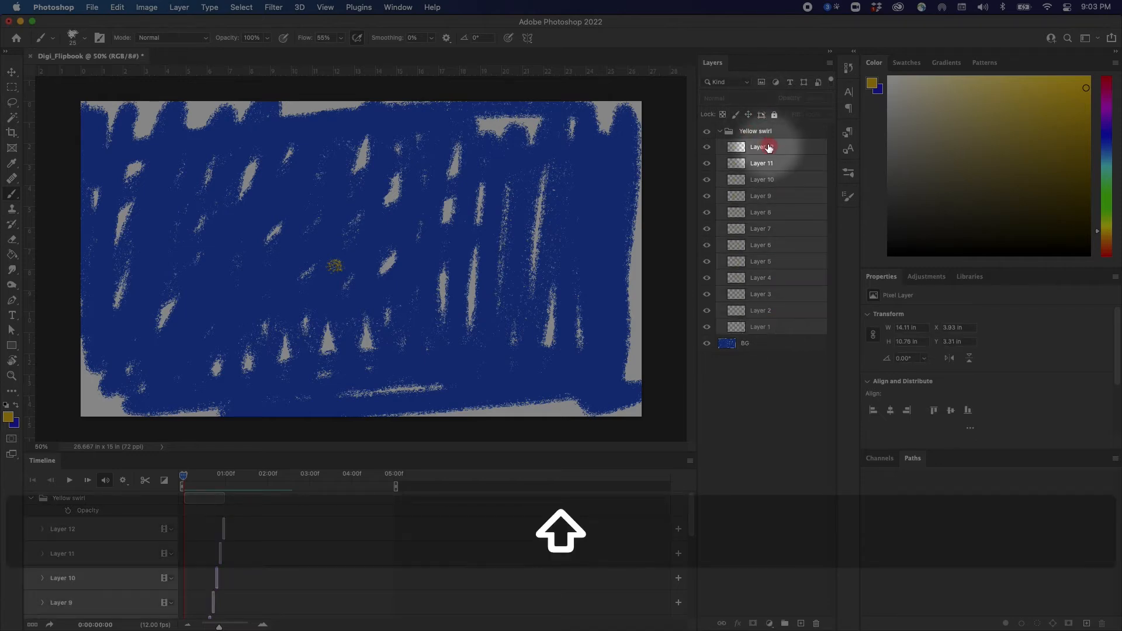
drag(770, 326, 798, 615)
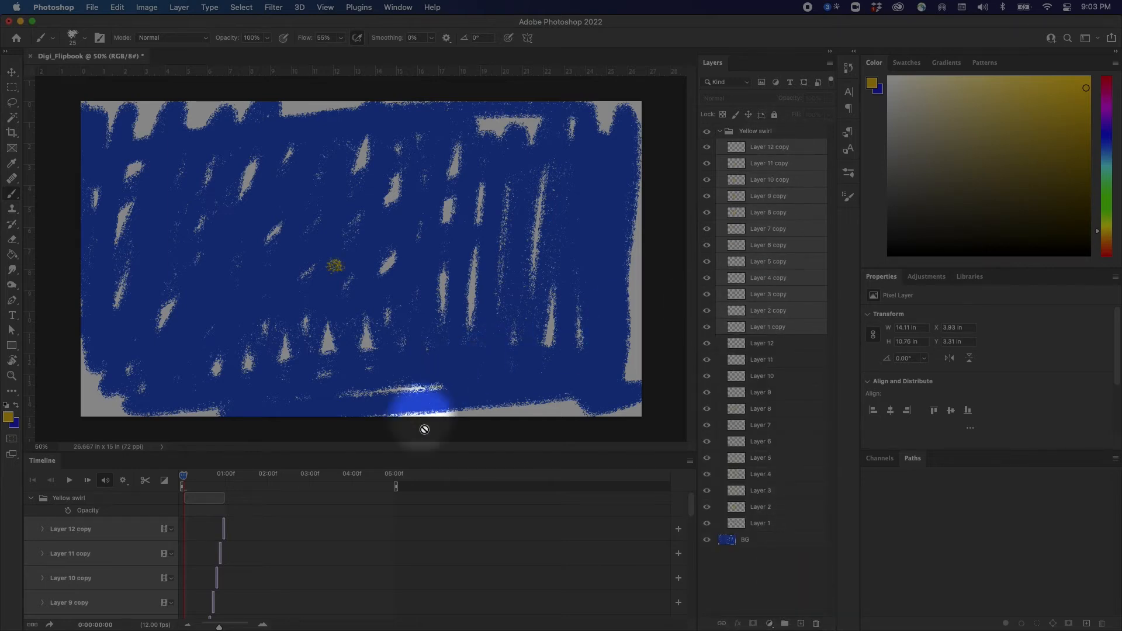
Shift the twelve duplicated clips together in the timeline so they start at 01:00f, directly after Layer 12, and deselect the layers
drag(439, 452, 466, 124)
click(189, 480)
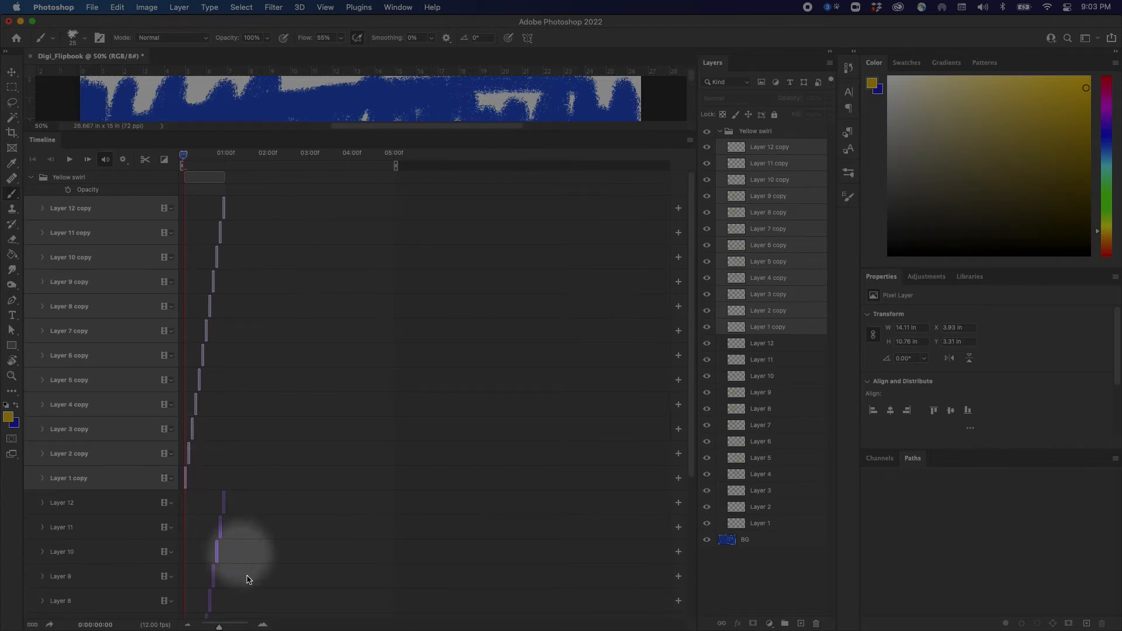
drag(219, 626, 228, 627)
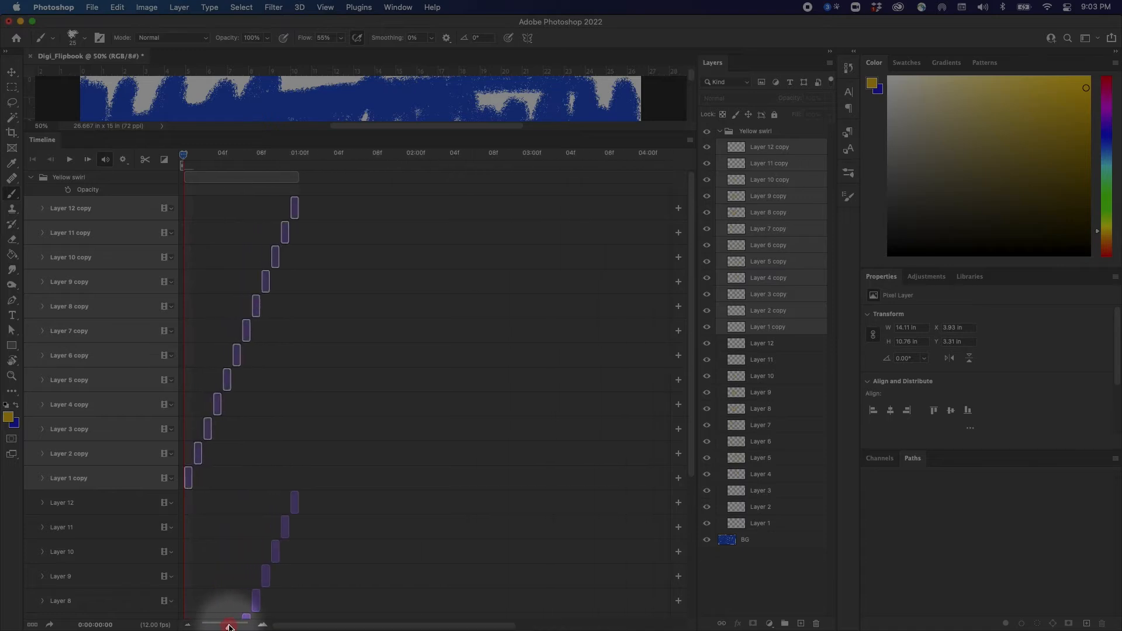
click(190, 479)
drag(202, 475, 306, 475)
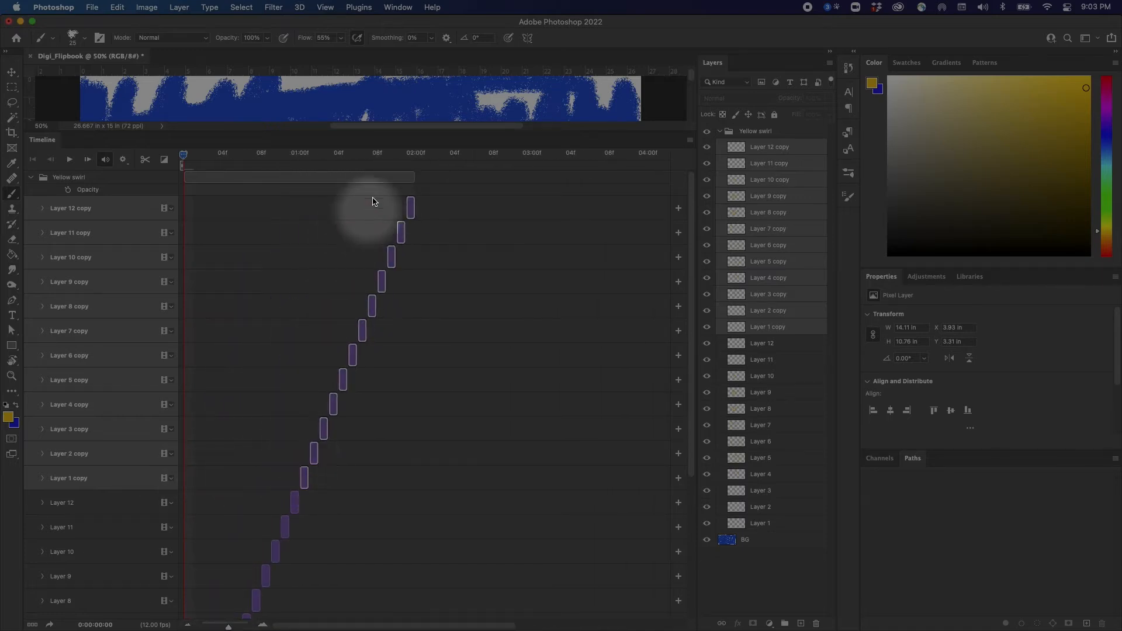
drag(229, 627, 221, 627)
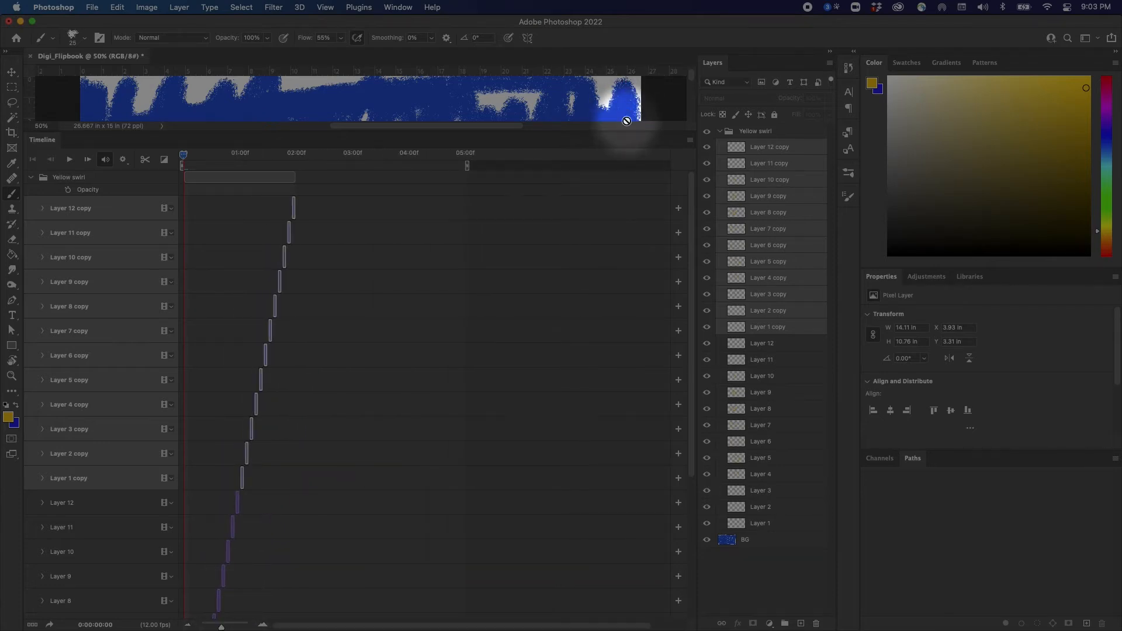
drag(629, 132, 602, 431)
click(776, 580)
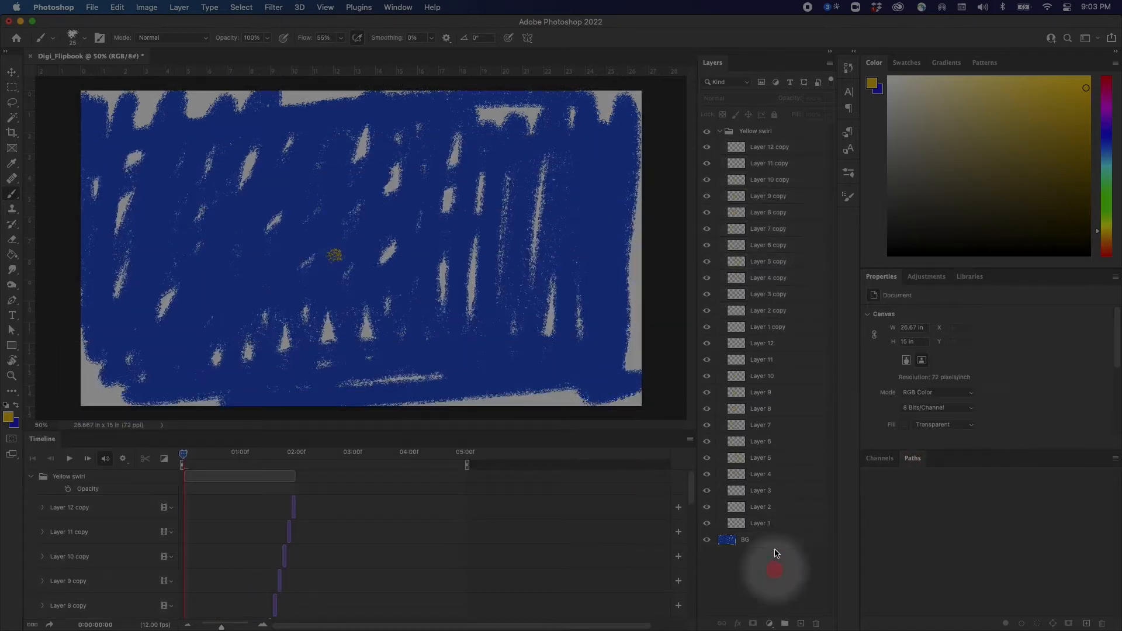
Collapse the Yellow swirl group in both the layer list and the timeline, leaving the group selected
click(721, 132)
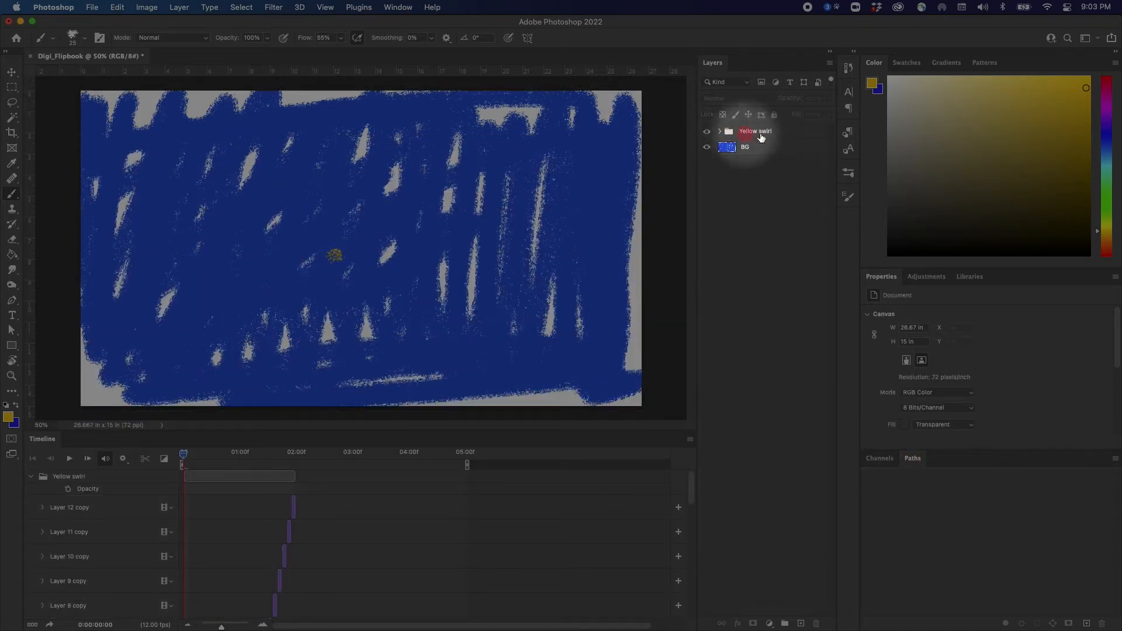
click(776, 134)
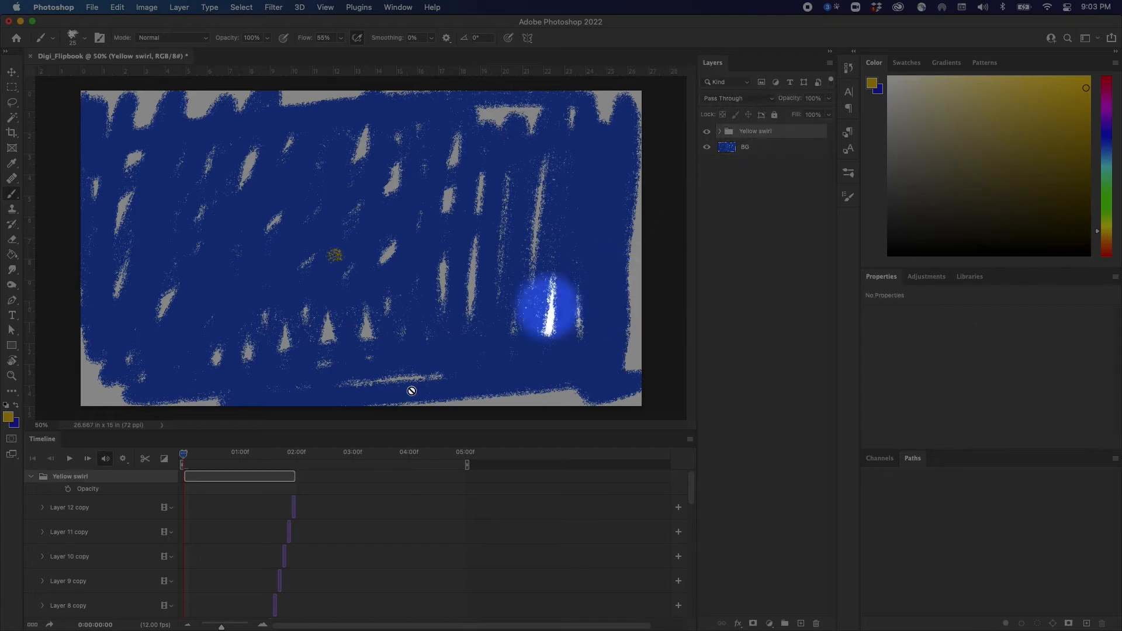
click(31, 476)
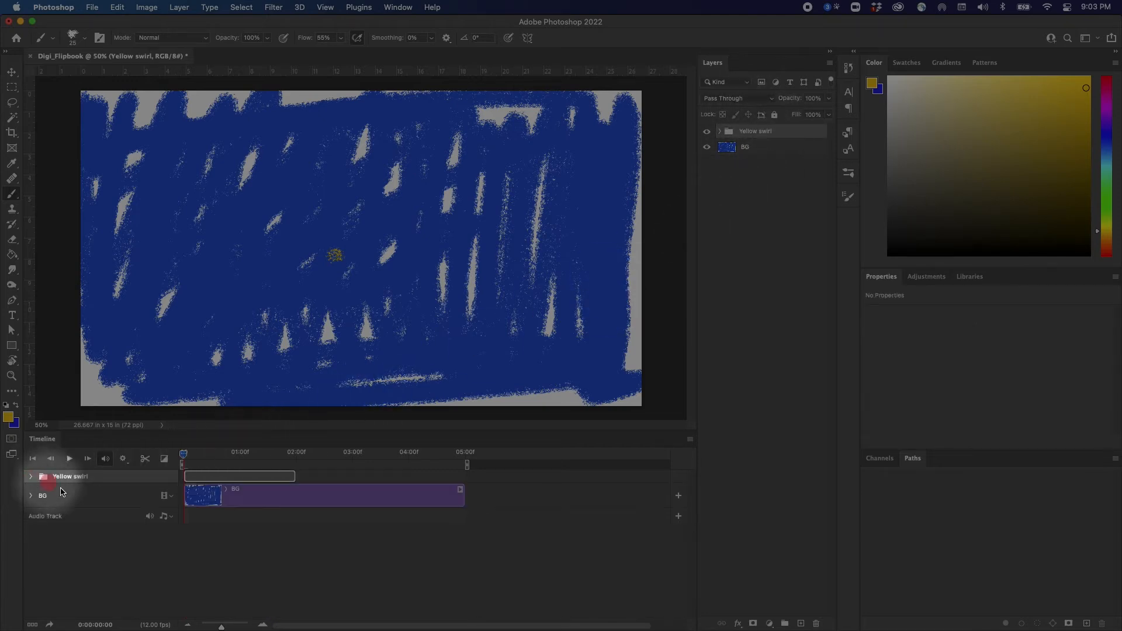
Preview the repeated swirl animation from the start, deselect the group and return the playhead to the first frame
drag(215, 452, 161, 494)
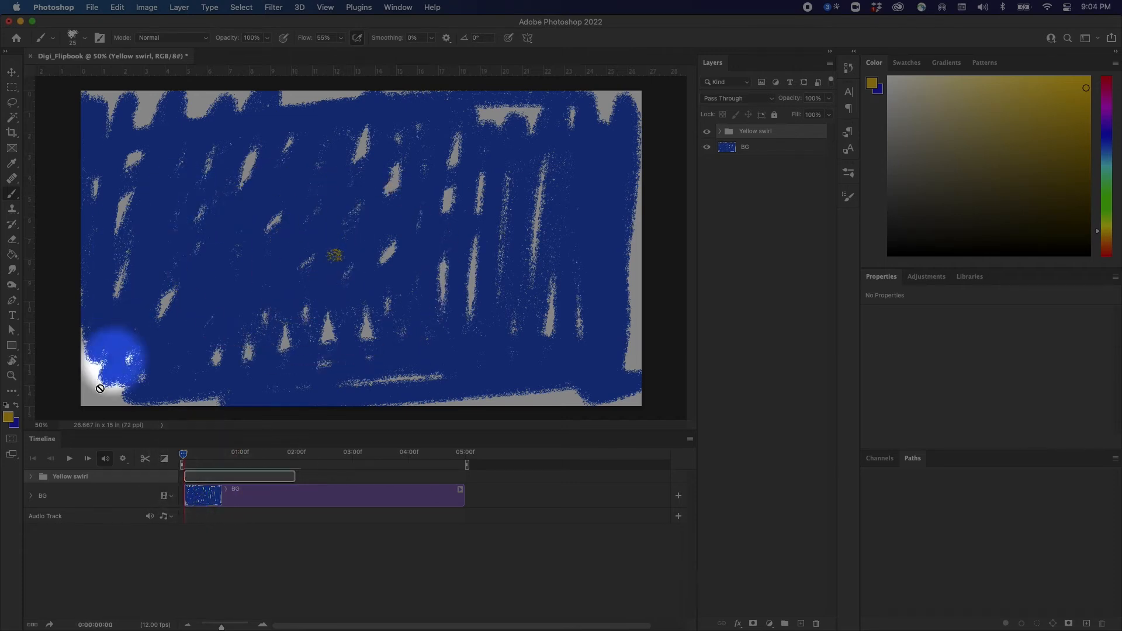
drag(194, 460, 230, 463)
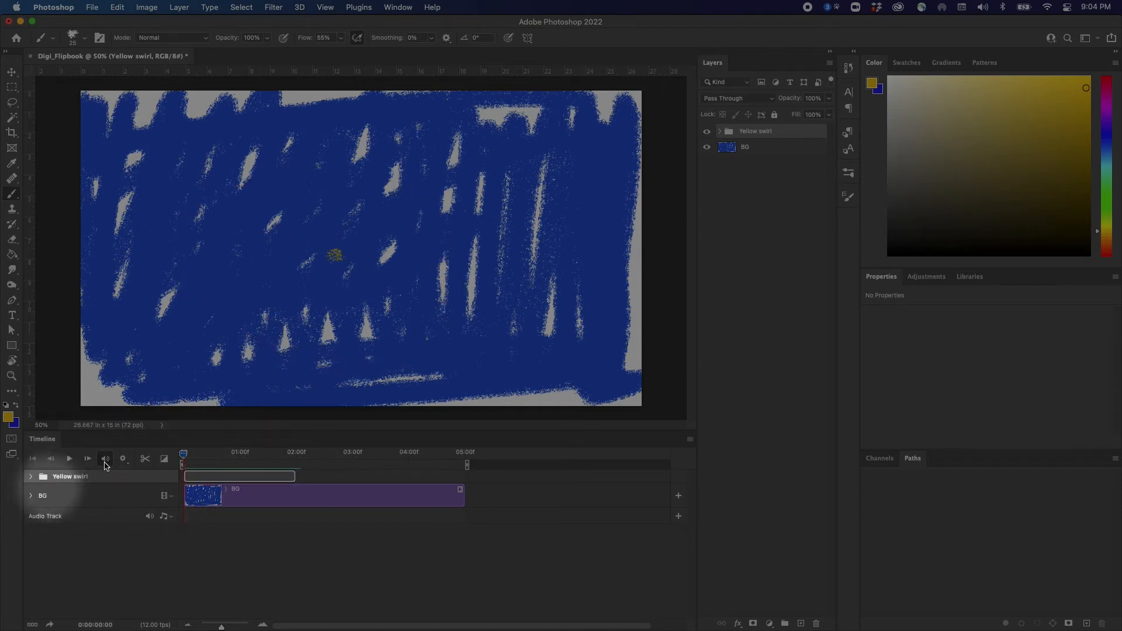
drag(215, 460, 178, 489)
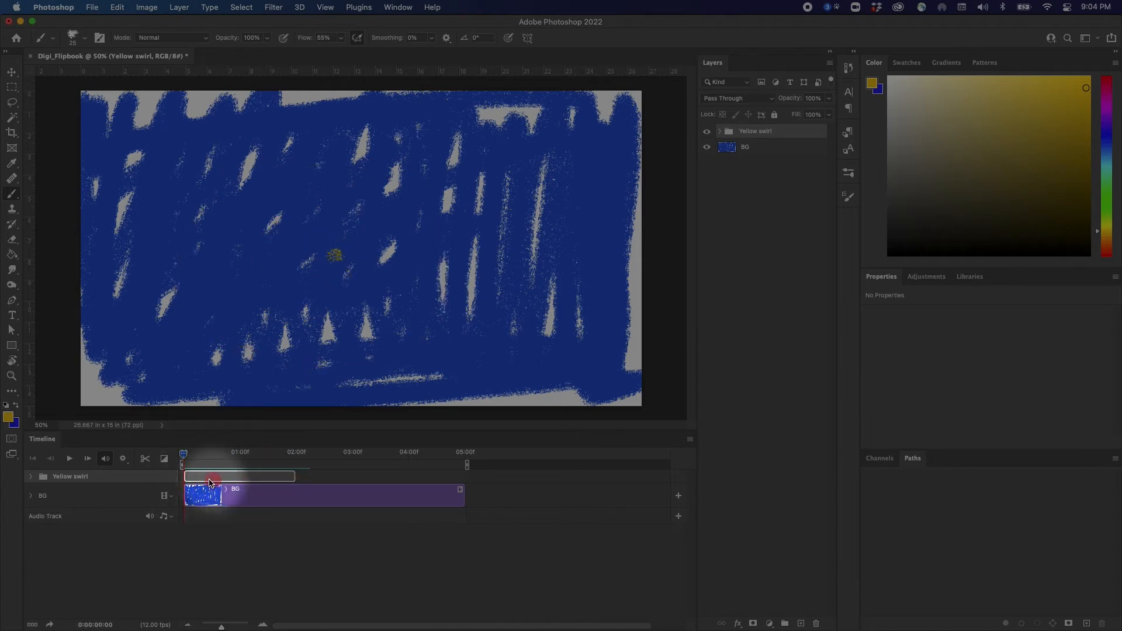
click(235, 561)
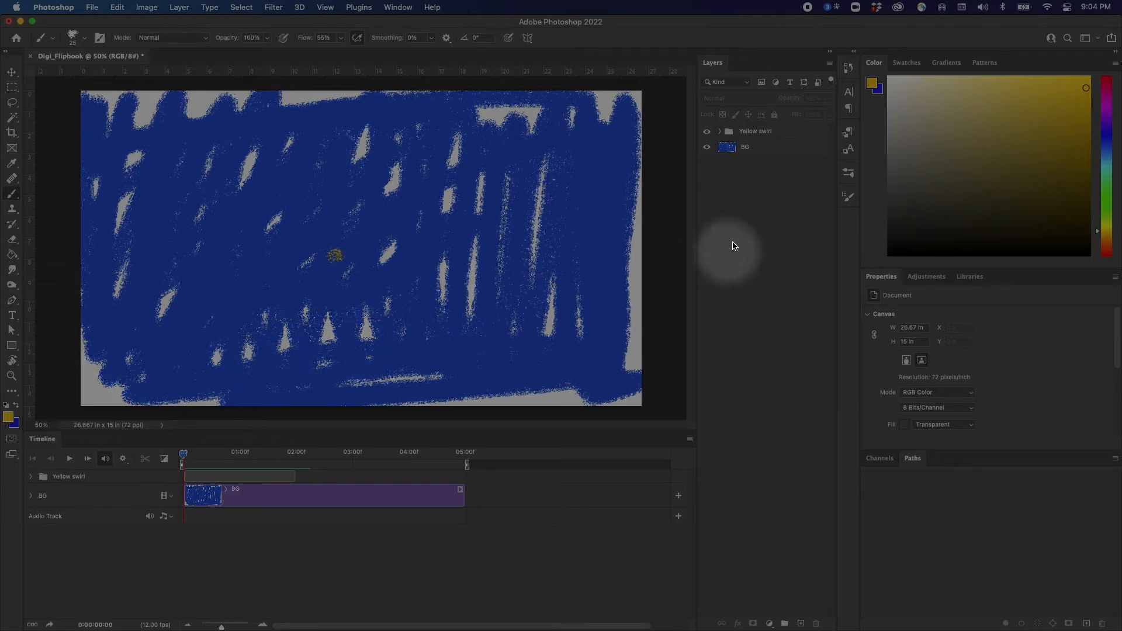
drag(183, 454, 126, 461)
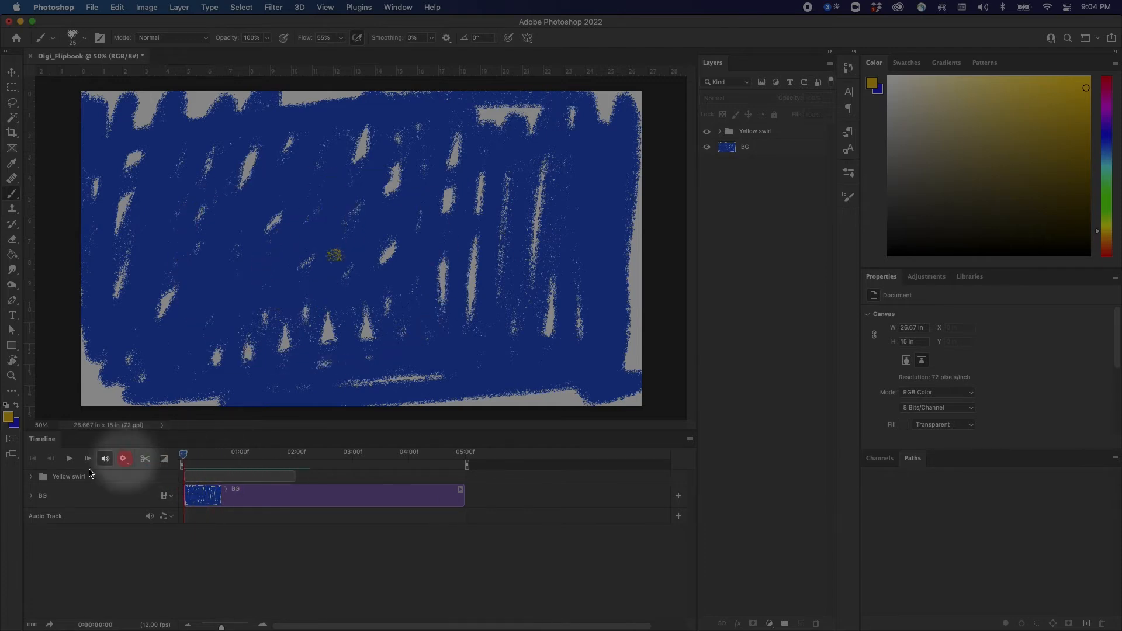
Inspect the individual frame layers of the Yellow swirl group while scrubbing through the duplicated cycle, ending with the playhead at the first frame
click(30, 476)
click(199, 460)
drag(197, 458, 284, 508)
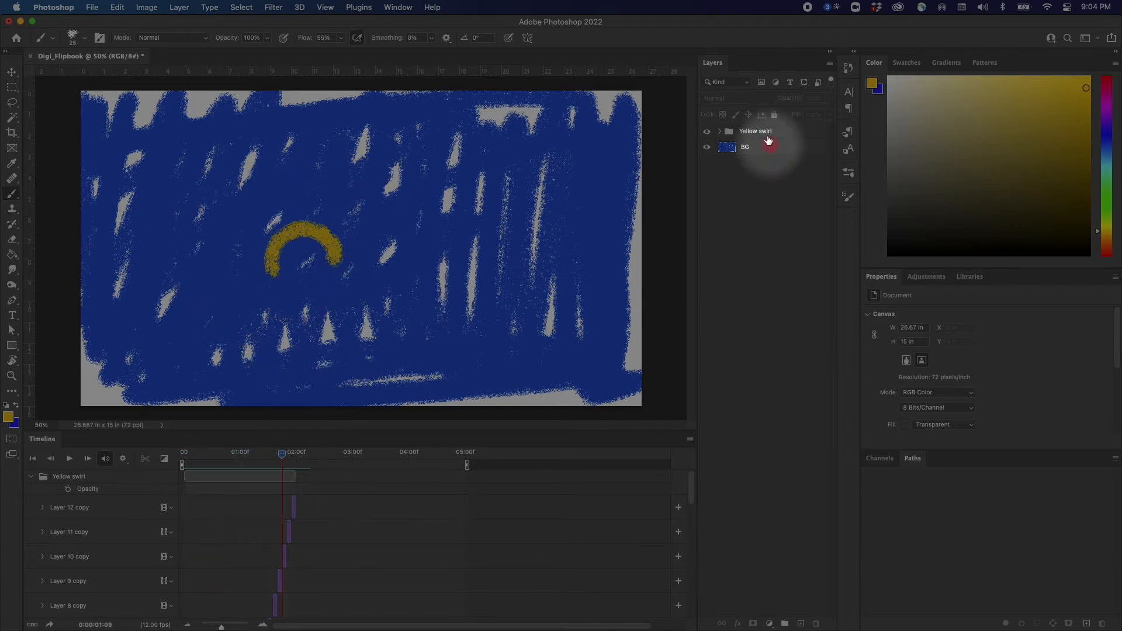
click(720, 130)
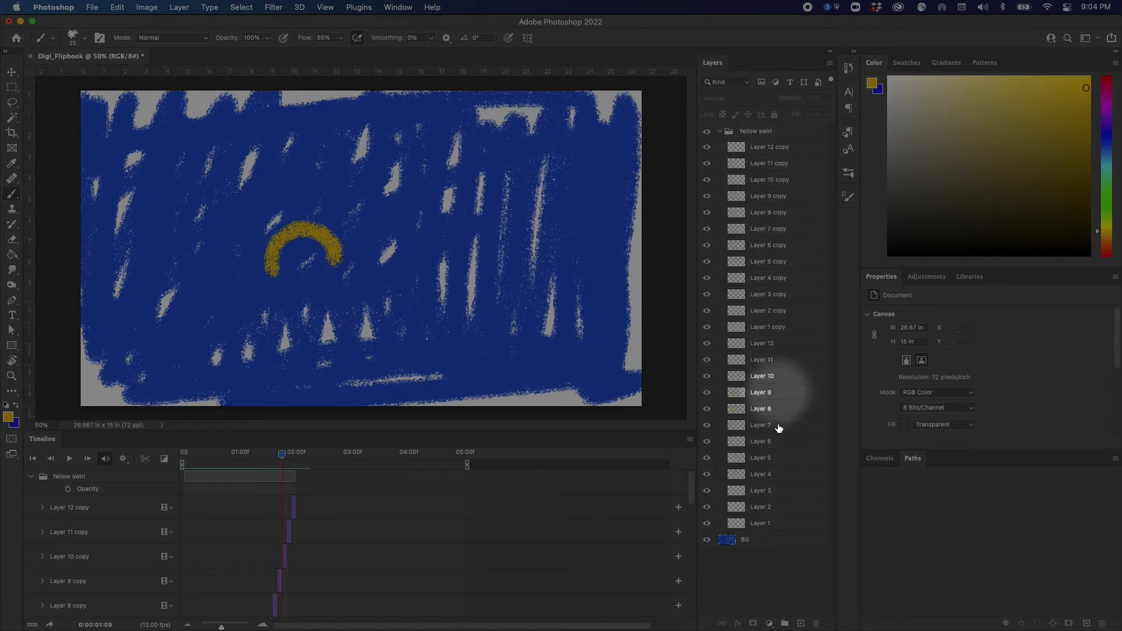
click(288, 454)
mouse_move(288, 457)
mouse_down()
mouse_move(275, 471)
mouse_move(286, 473)
mouse_move(263, 488)
mouse_move(293, 471)
mouse_move(286, 484)
mouse_move(301, 490)
mouse_move(293, 454)
mouse_move(283, 471)
mouse_move(271, 458)
mouse_move(296, 453)
mouse_move(266, 458)
mouse_move(289, 461)
mouse_move(275, 458)
mouse_up()
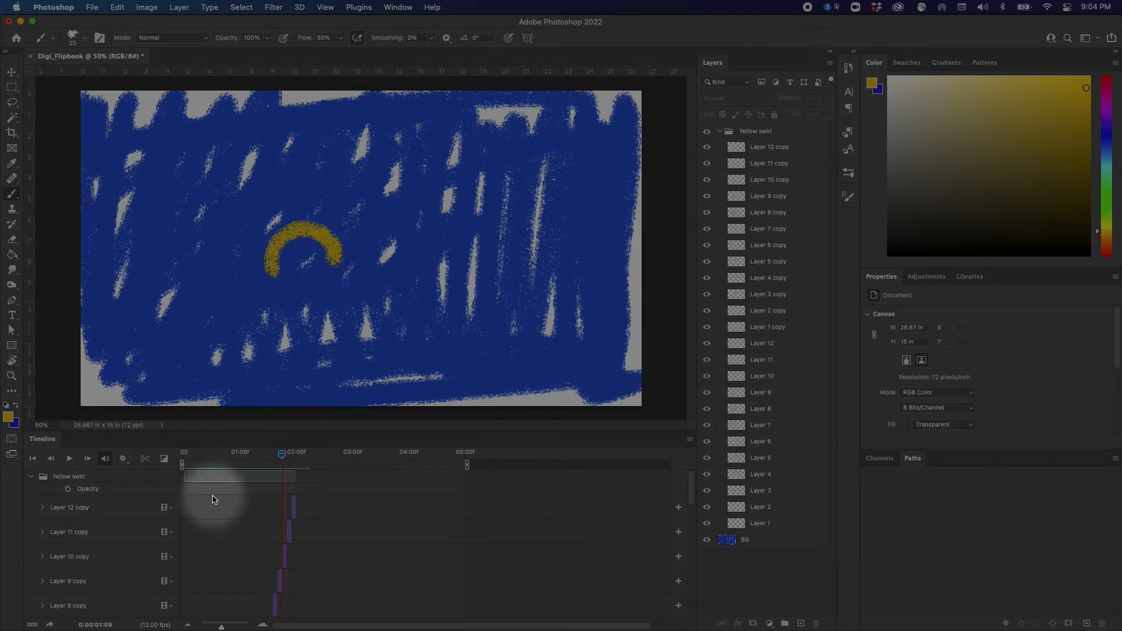
drag(281, 455, 253, 455)
click(31, 476)
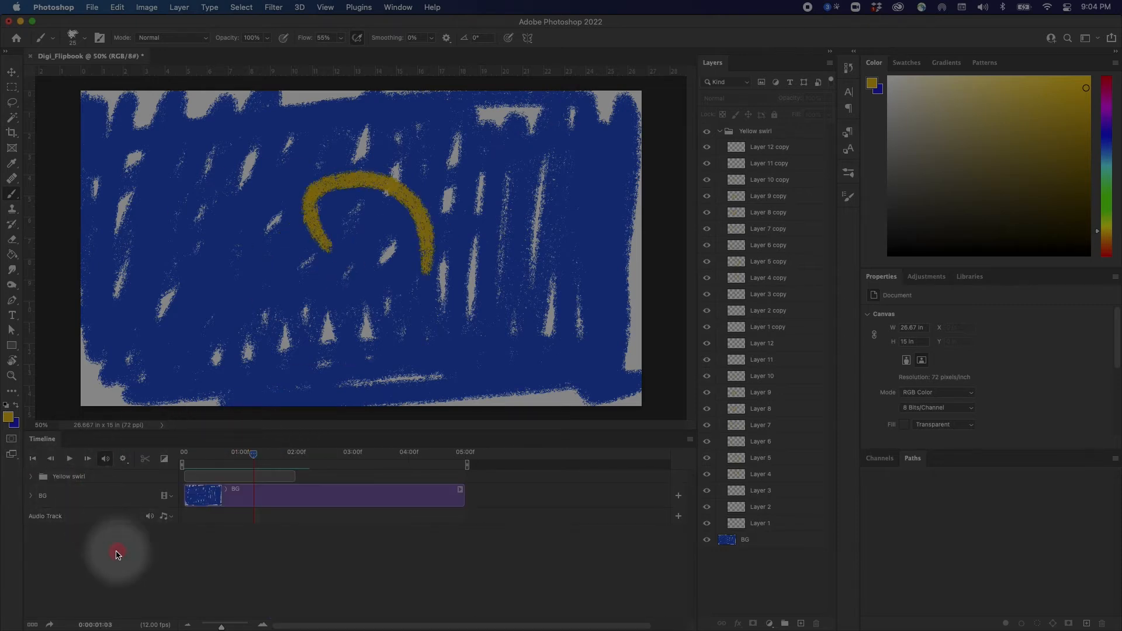
drag(253, 455, 171, 458)
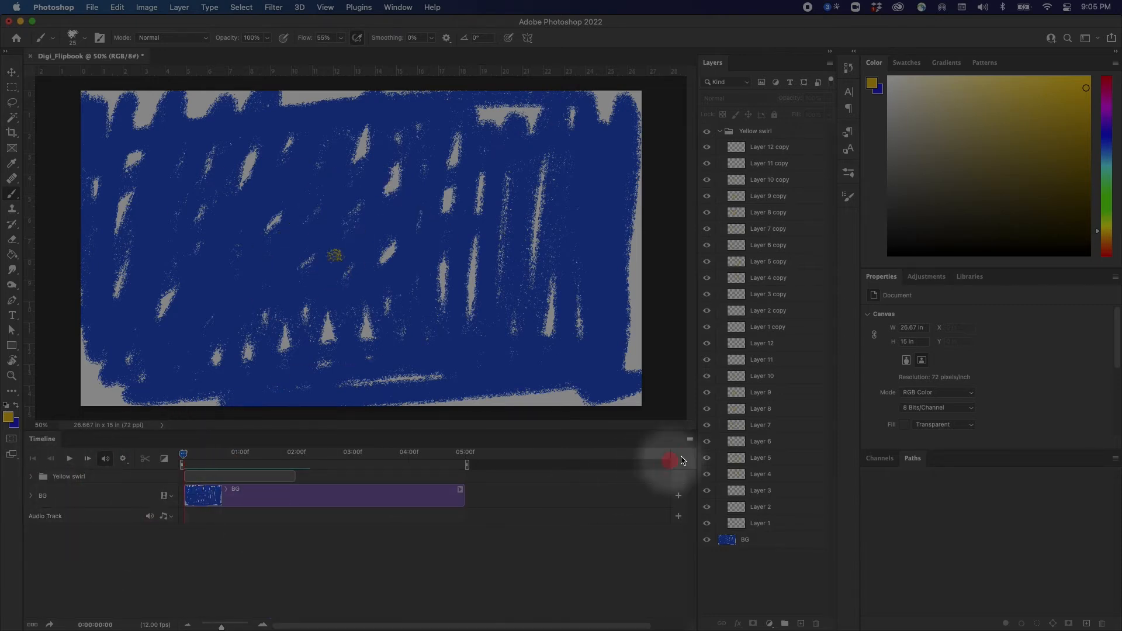
Create a new video group above the BG track and collapse the Yellow swirl group's layers
click(170, 497)
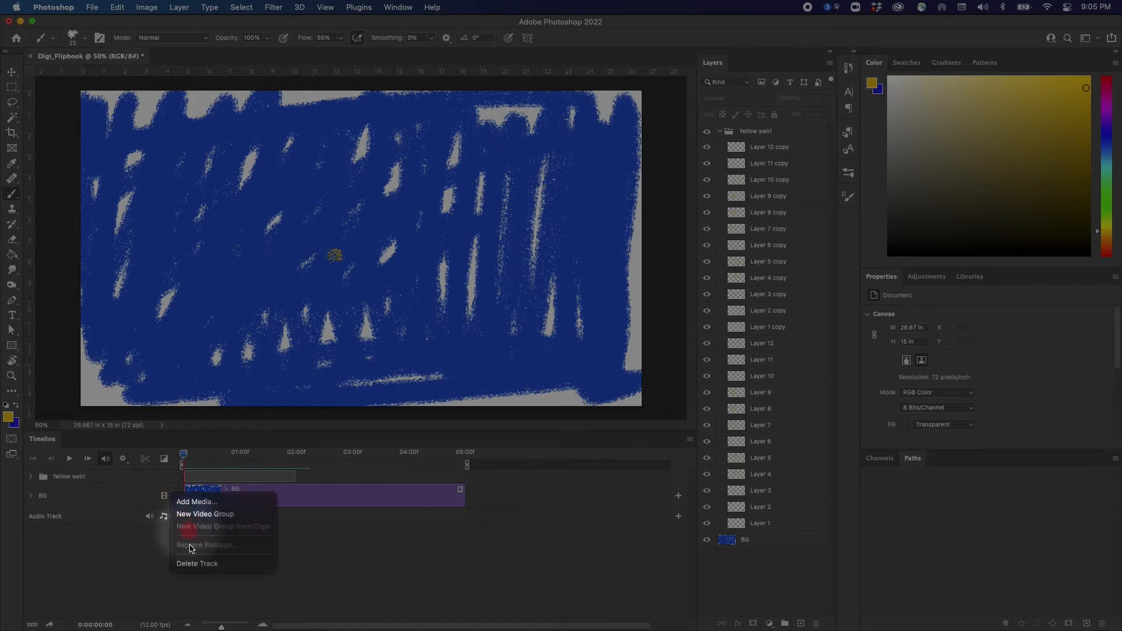
click(200, 515)
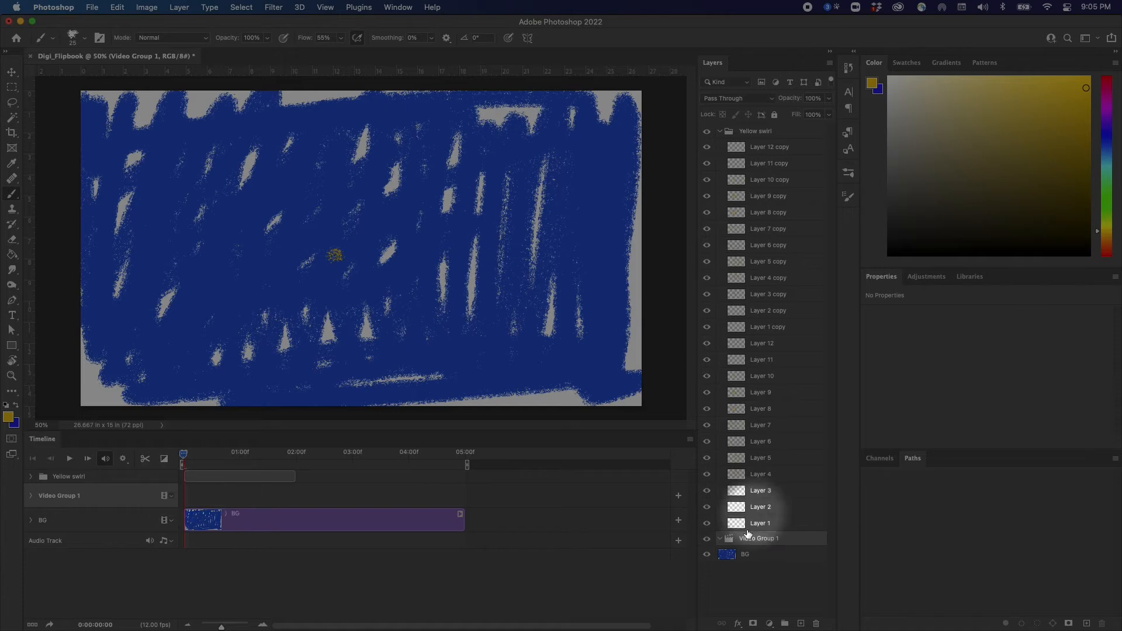
click(720, 133)
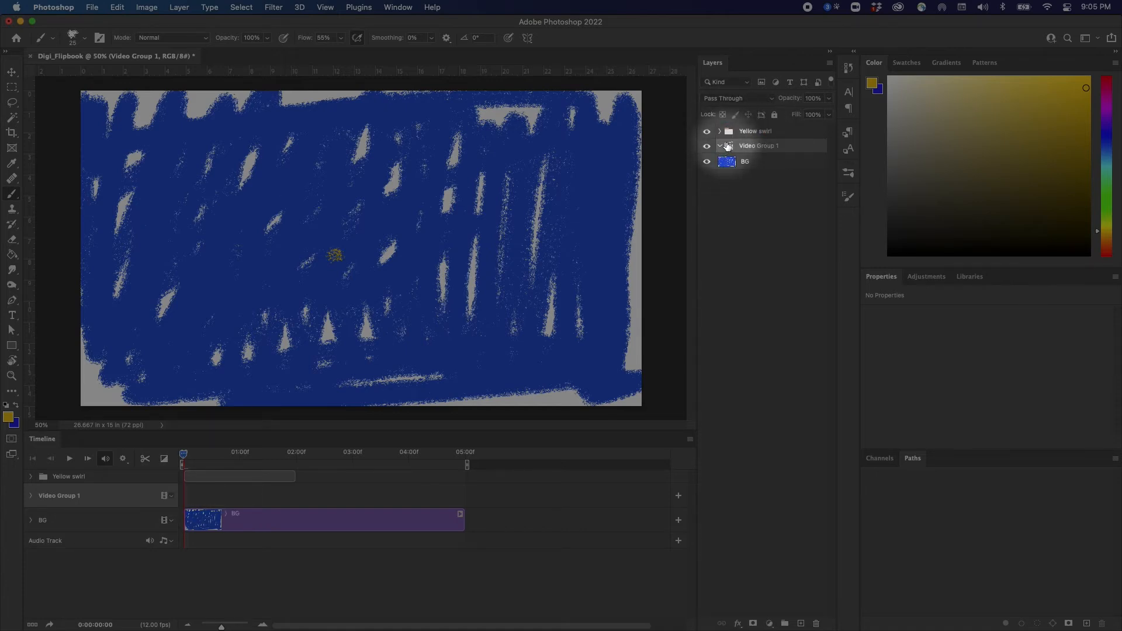
Create a new blank video layer and move it into Video Group 1
click(180, 8)
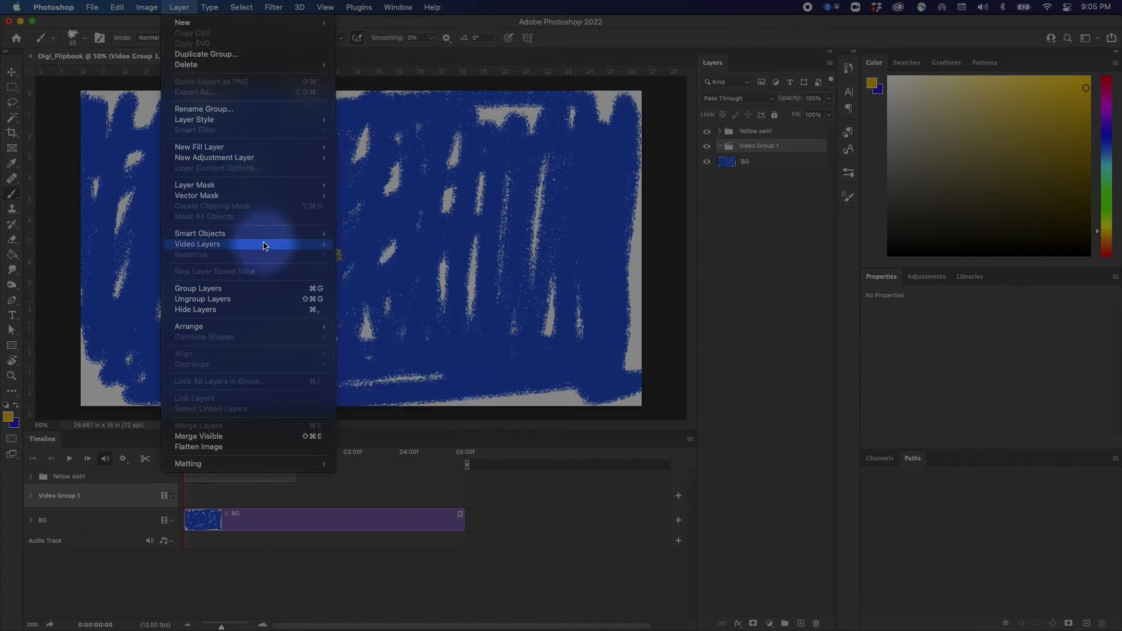
mouse_move(268, 244)
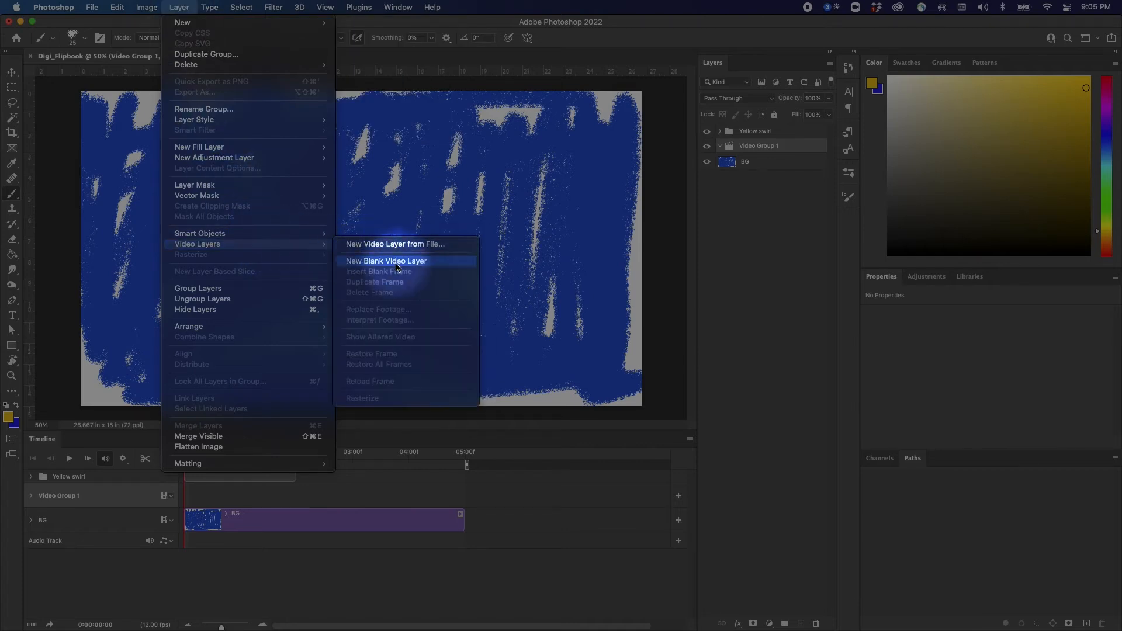
click(423, 263)
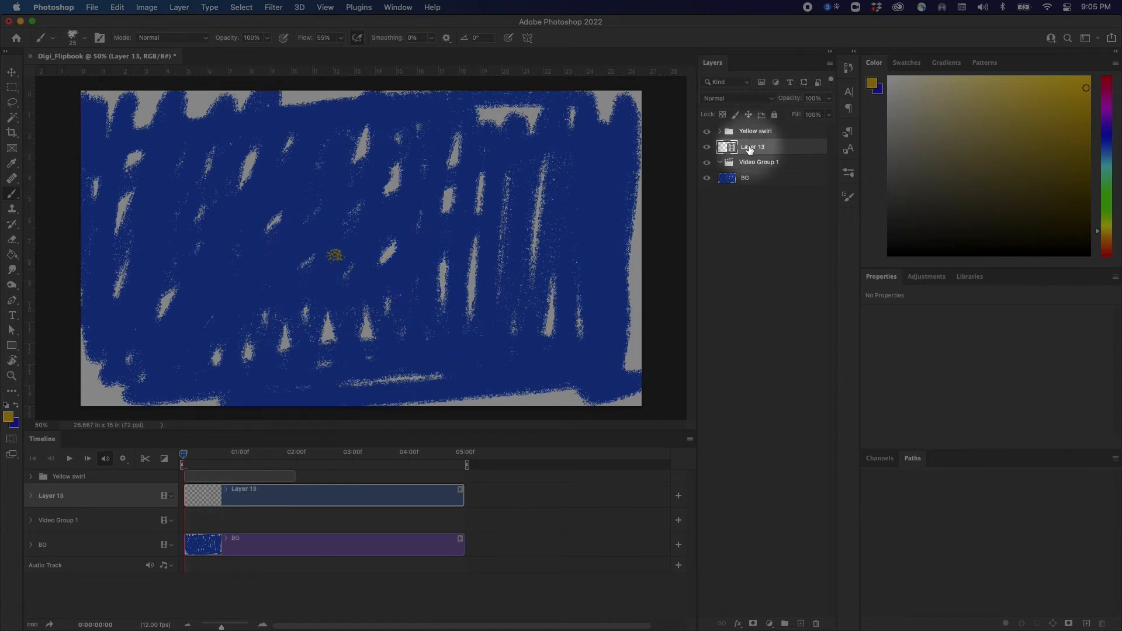
drag(754, 148, 757, 167)
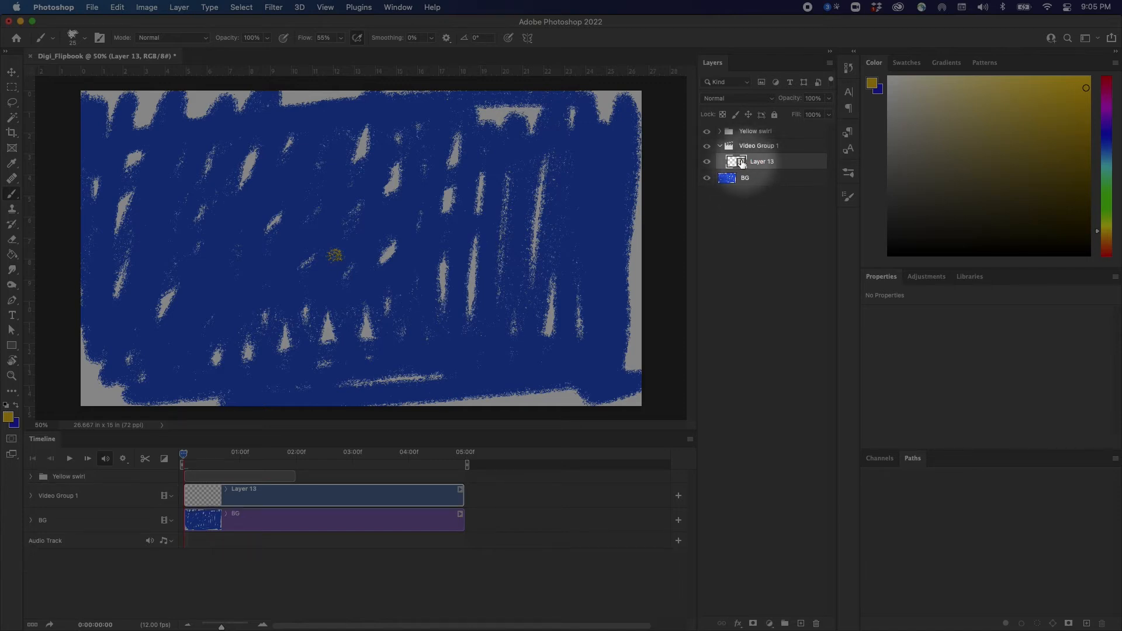
Compare the Yellow swirl group's separate frame layers with the single video layer, then return the playhead to the first frame
click(719, 131)
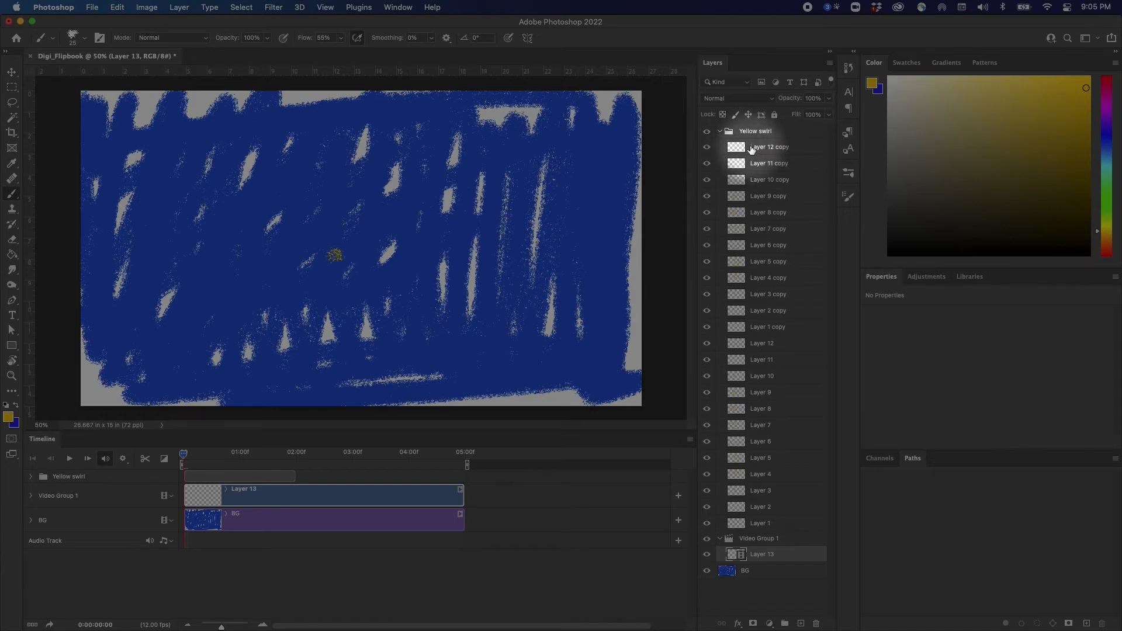
click(31, 479)
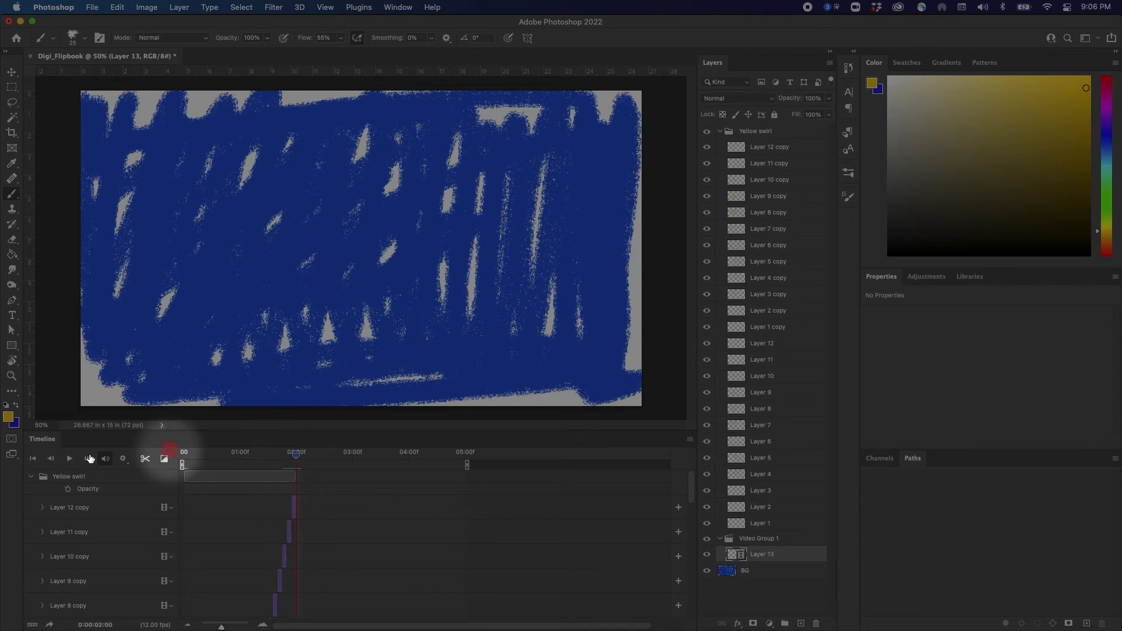
click(31, 477)
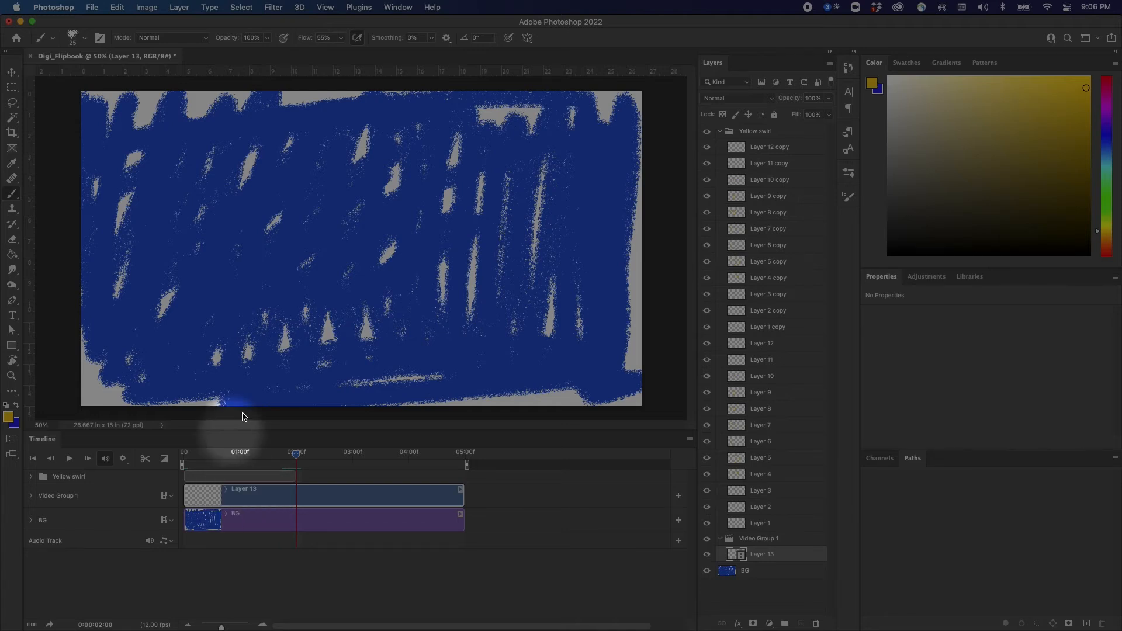
drag(296, 454, 184, 464)
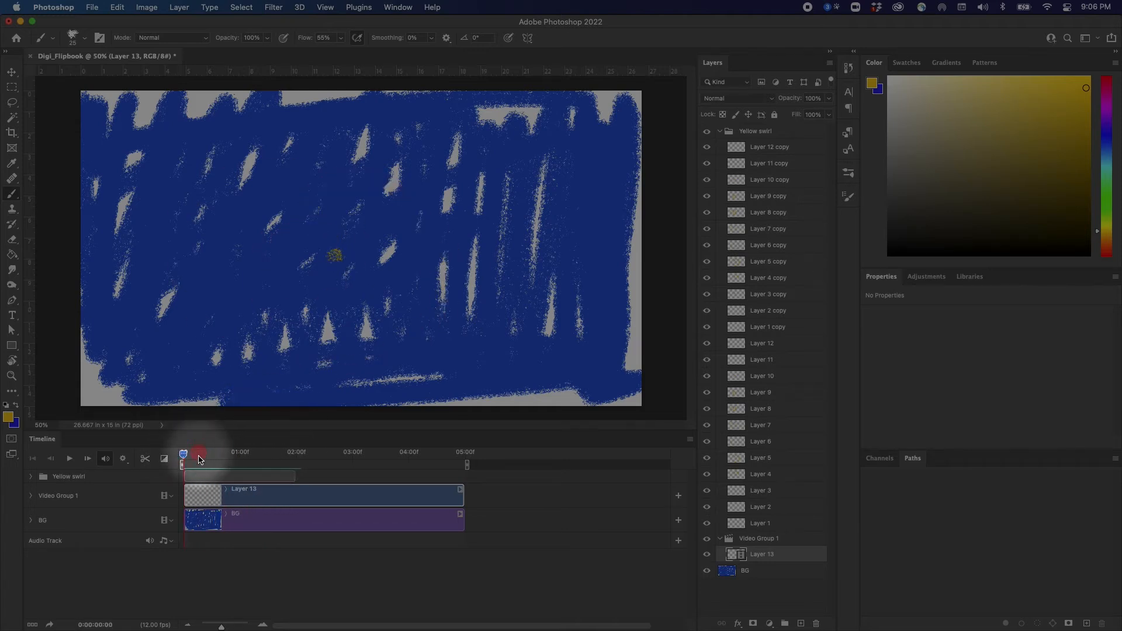
Set the foreground color to red (#ee0621) and reactivate the Brush tool
click(9, 420)
click(558, 273)
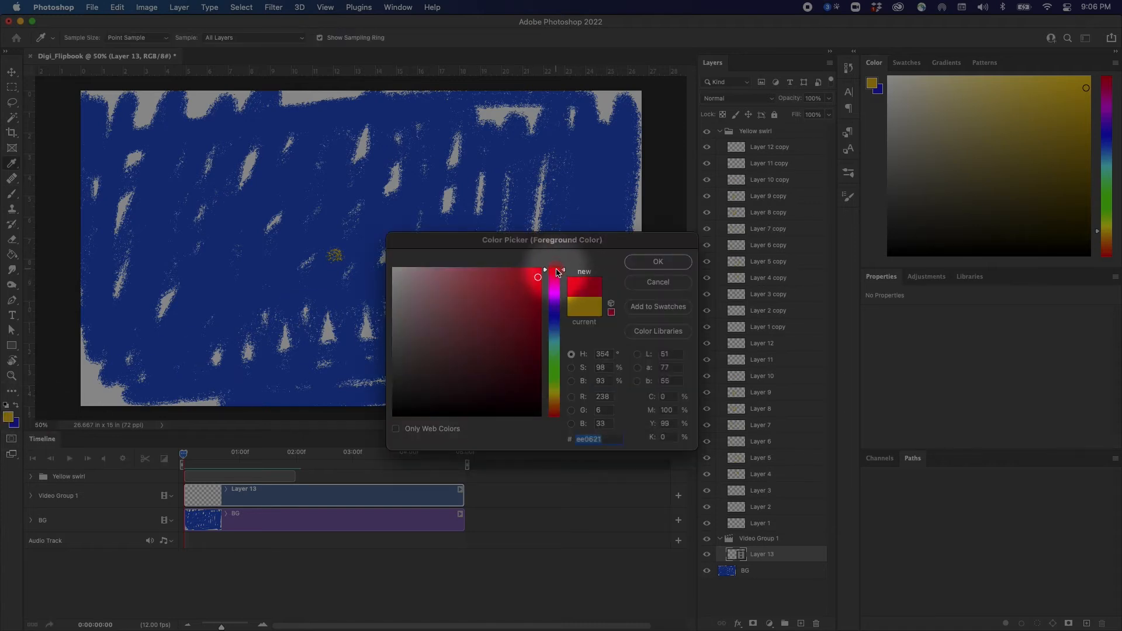
click(658, 262)
key(b)
Paint small red marks around the yellow dot on Layer 13's first frame and enable onion skins
drag(184, 454, 180, 458)
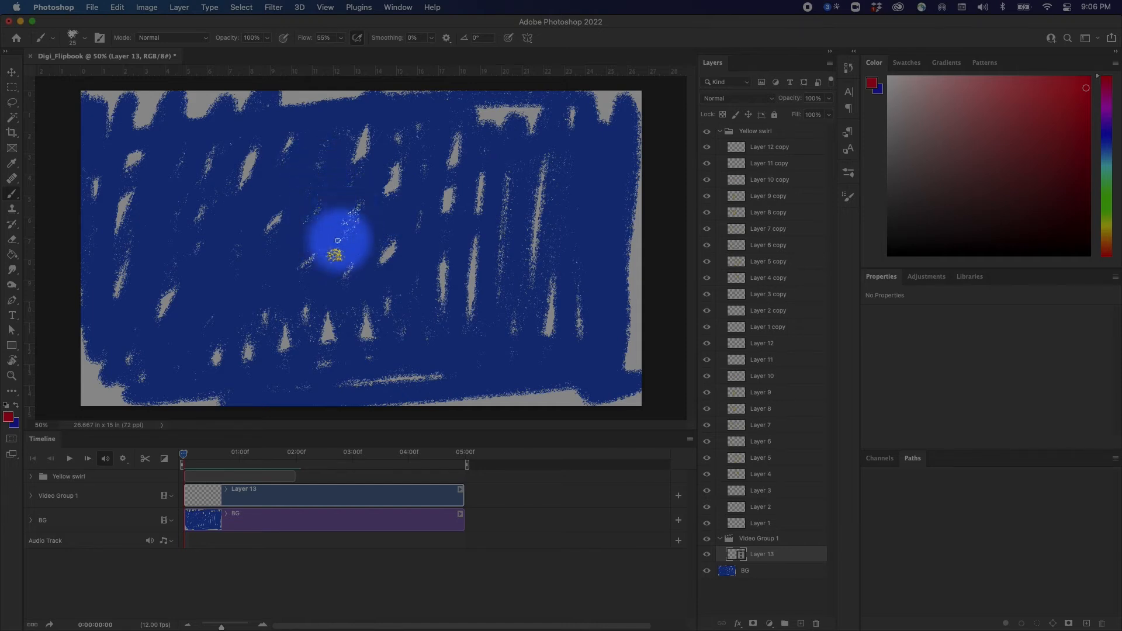
mouse_move(321, 252)
mouse_down()
mouse_move(350, 251)
mouse_move(352, 262)
mouse_up()
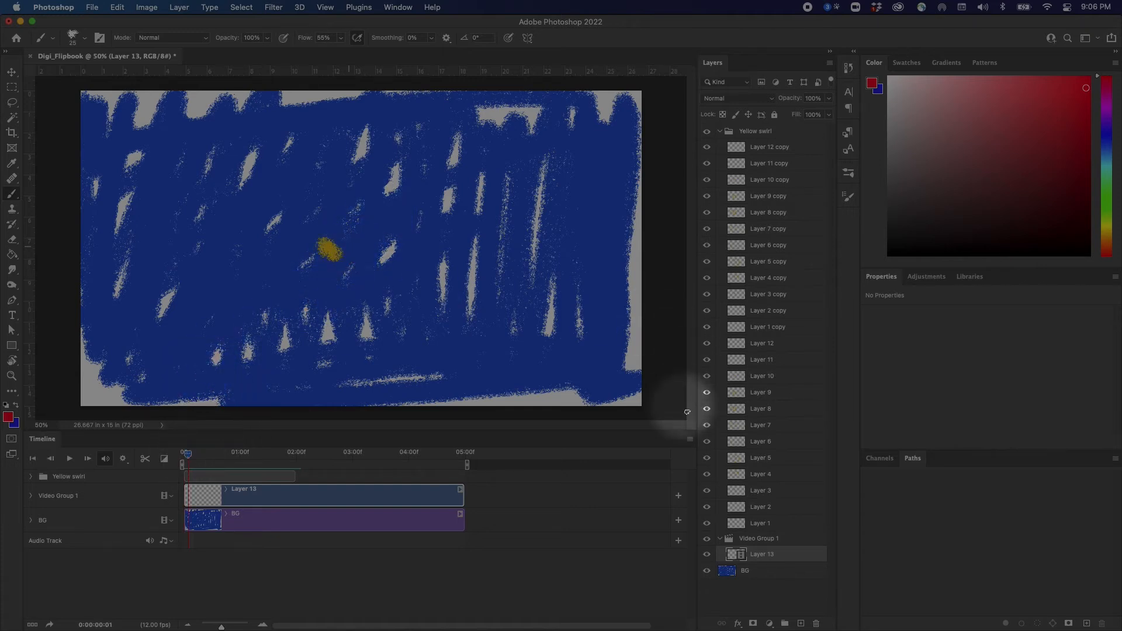
click(690, 439)
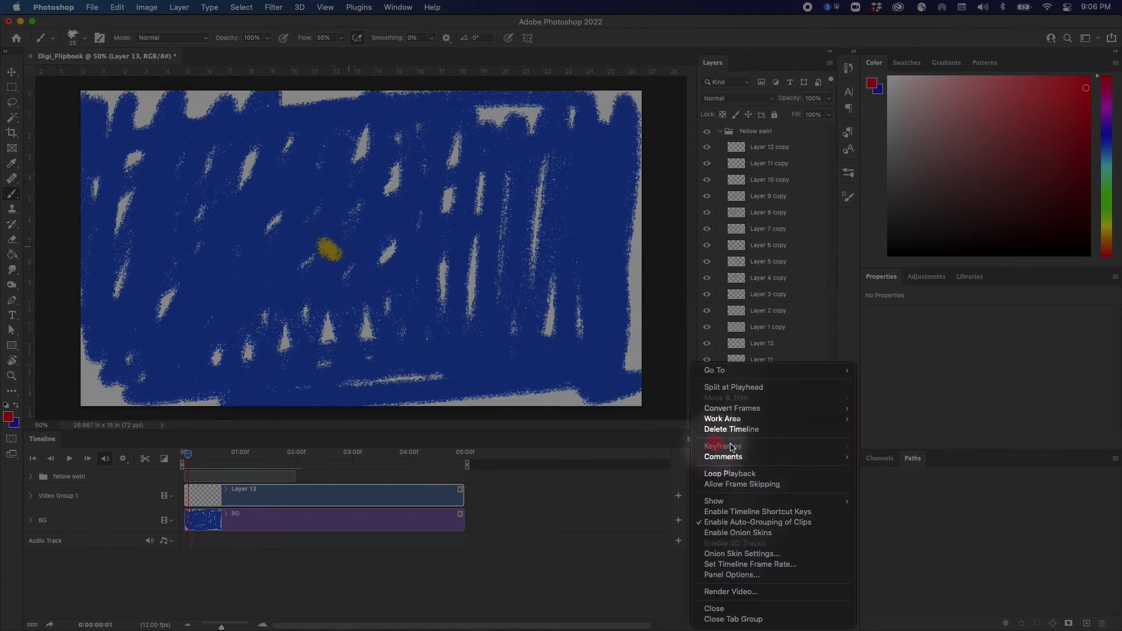
click(754, 534)
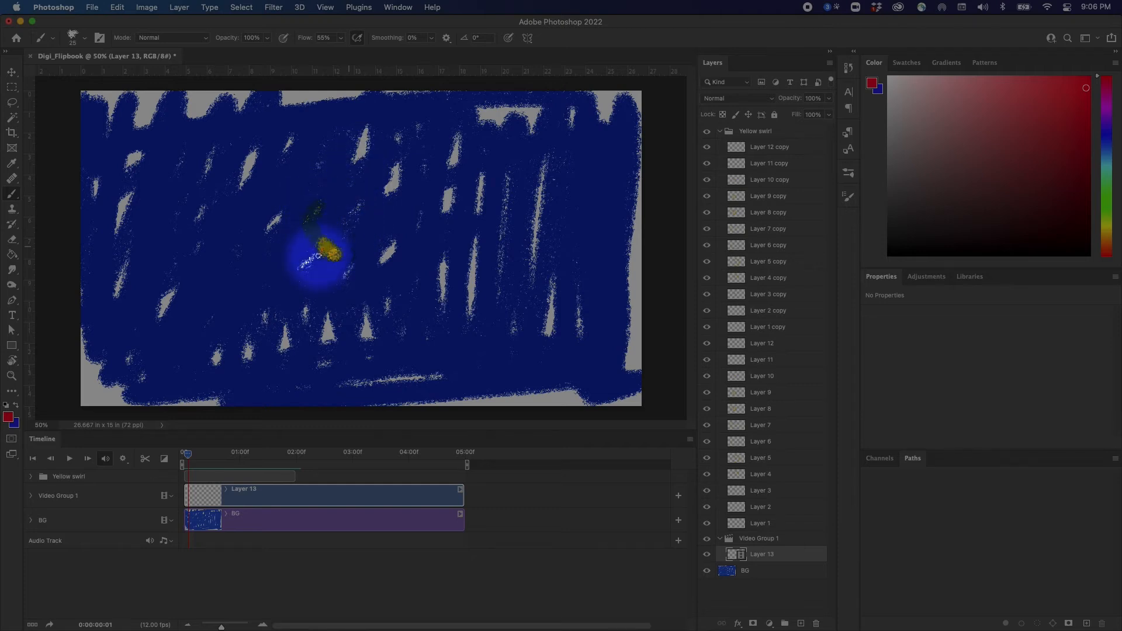
Paint short red curved strokes around the swirl's center on Layer 13, moving outward frame by frame through 0:00:00:03
drag(320, 264, 346, 239)
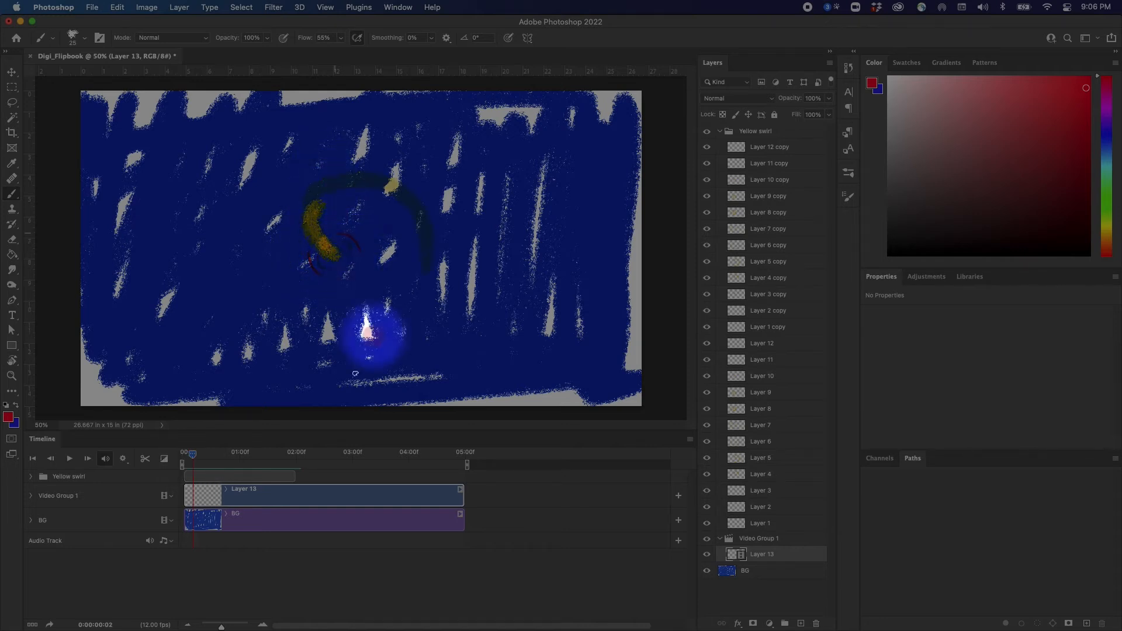
drag(196, 456, 198, 455)
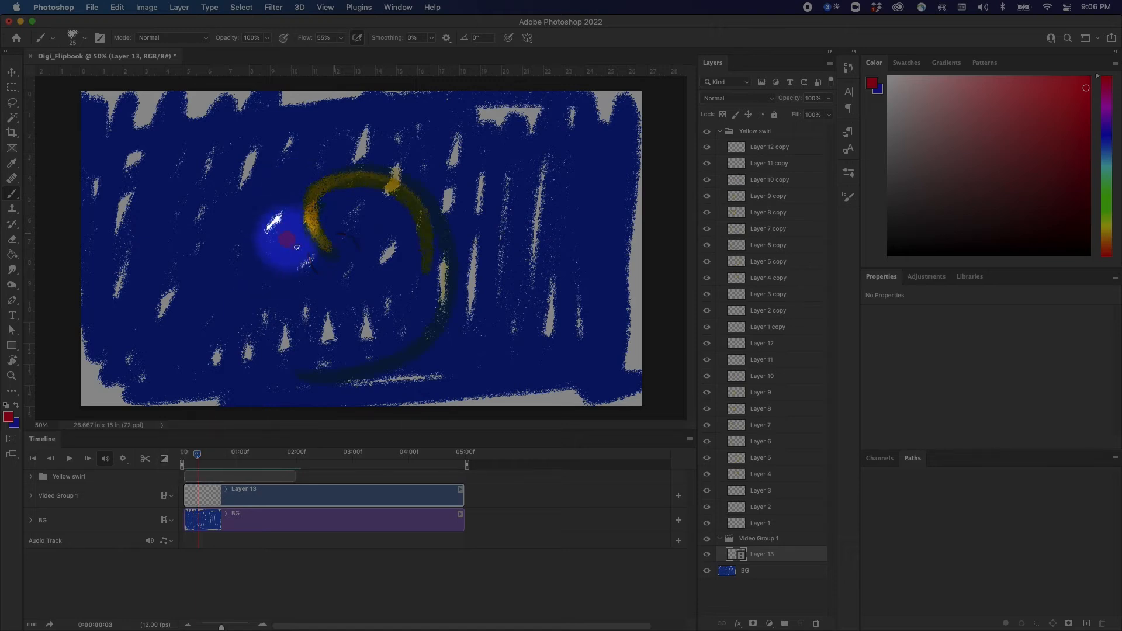
drag(338, 220, 378, 244)
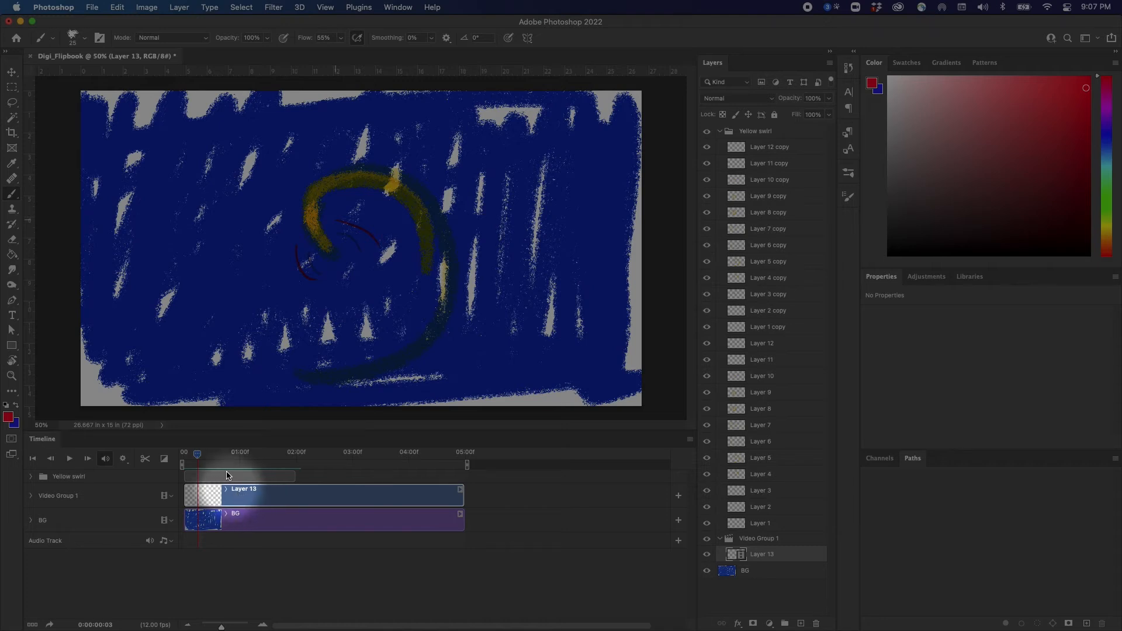
Paint longer red arcs farther out on both sides of the center at frame 0:00:00:04, then advance to frame 0:00:00:05
mouse_move(198, 455)
mouse_down()
mouse_move(179, 456)
mouse_move(203, 458)
mouse_up()
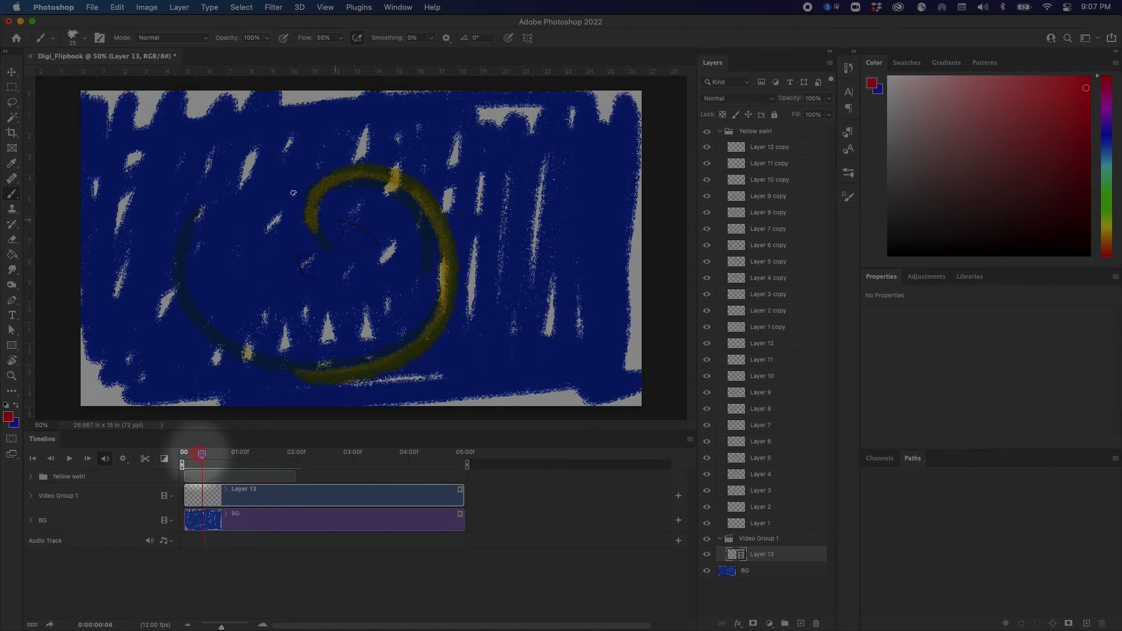
drag(282, 226, 291, 277)
mouse_move(336, 205)
mouse_down()
mouse_move(360, 210)
mouse_move(385, 243)
mouse_up()
mouse_move(202, 456)
mouse_down()
mouse_move(181, 458)
mouse_move(203, 459)
mouse_up()
drag(285, 196, 265, 260)
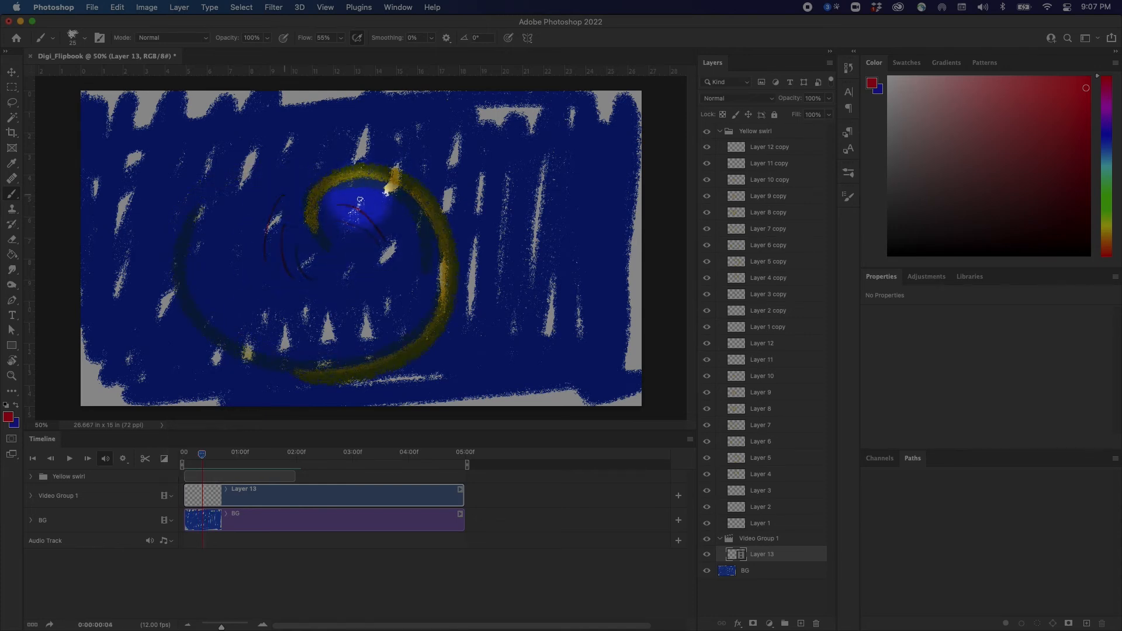
drag(202, 455, 209, 457)
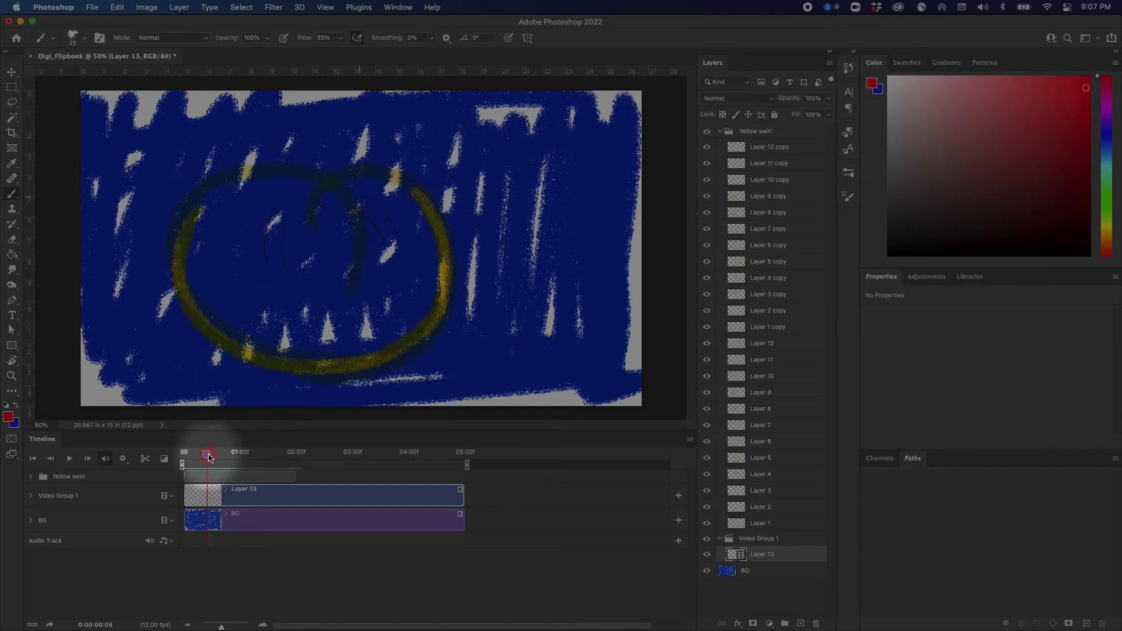
Paint red arcs progressively farther out around the swirl on Layer 13, frame by frame from 0:00:00:05 through 0:00:00:07
drag(271, 188, 251, 221)
drag(385, 190, 403, 243)
drag(206, 454, 212, 455)
drag(261, 181, 244, 203)
drag(390, 180, 411, 226)
drag(209, 453, 216, 445)
drag(399, 170, 419, 202)
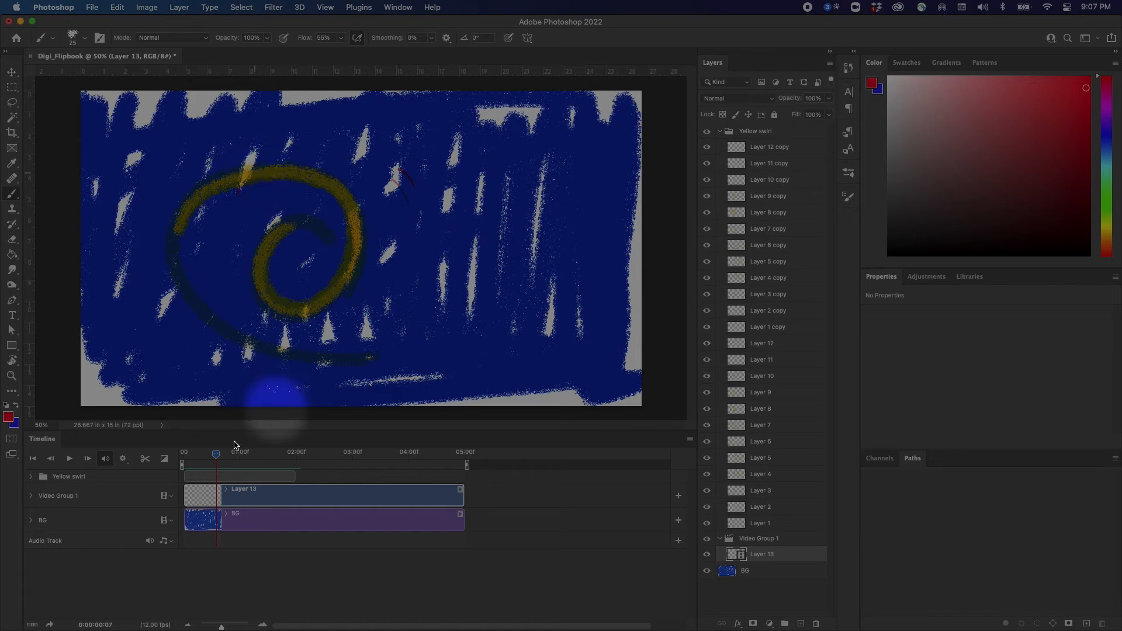
Paint tiny red marks farther out on both sides of the swirl on Layer 13 from frame 0:00:00:08 onward, ending the outward burst
drag(215, 454, 220, 454)
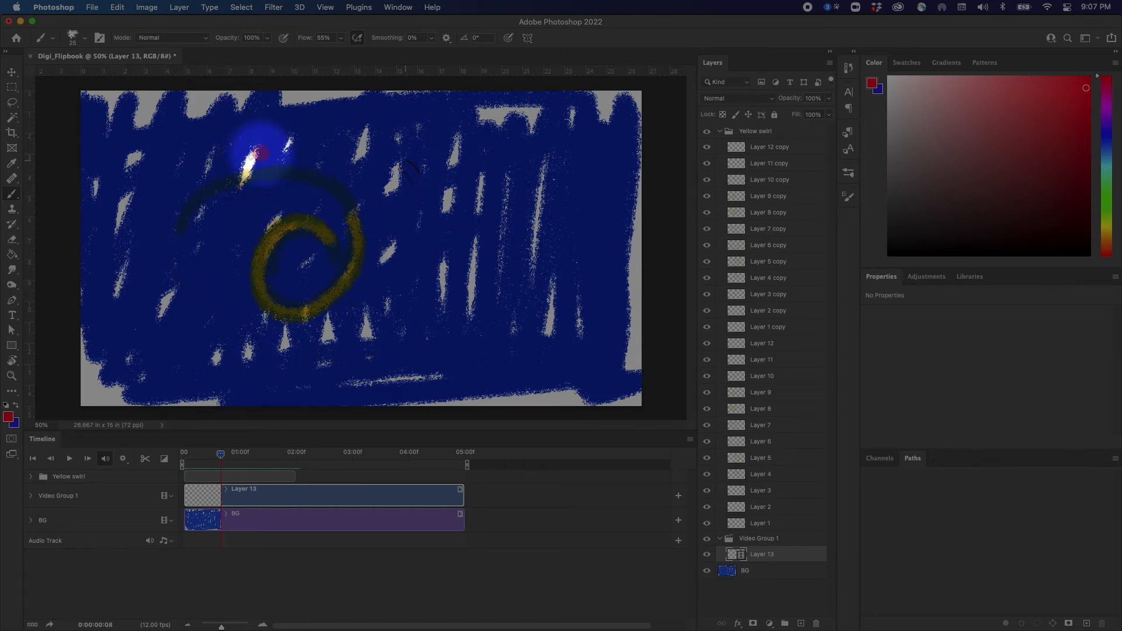
drag(220, 454, 225, 453)
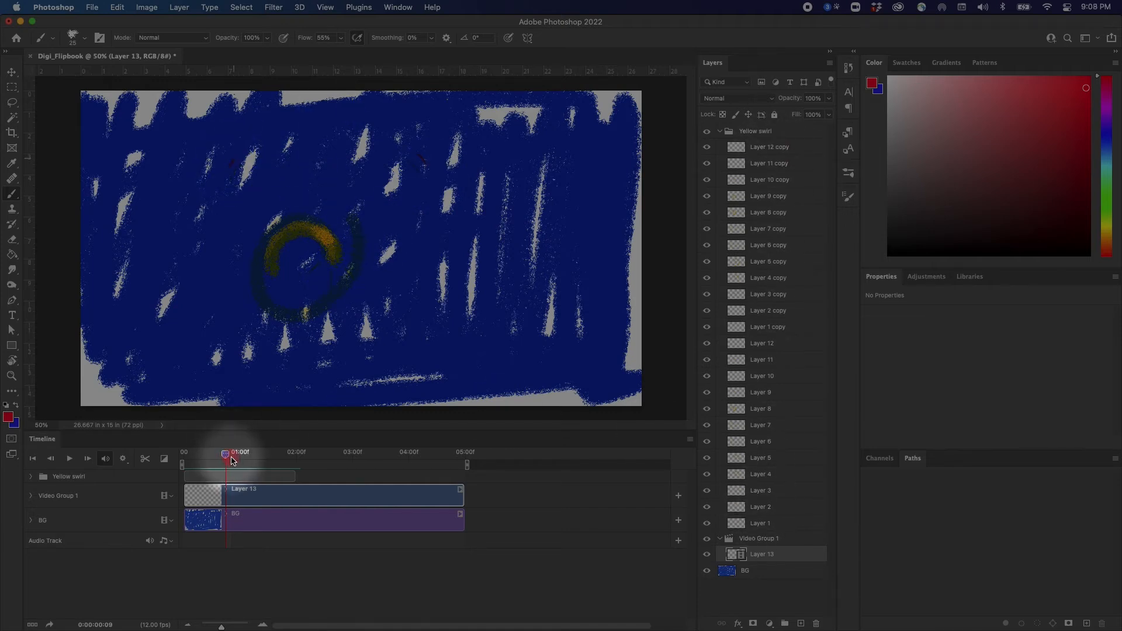
drag(426, 151, 431, 155)
click(229, 162)
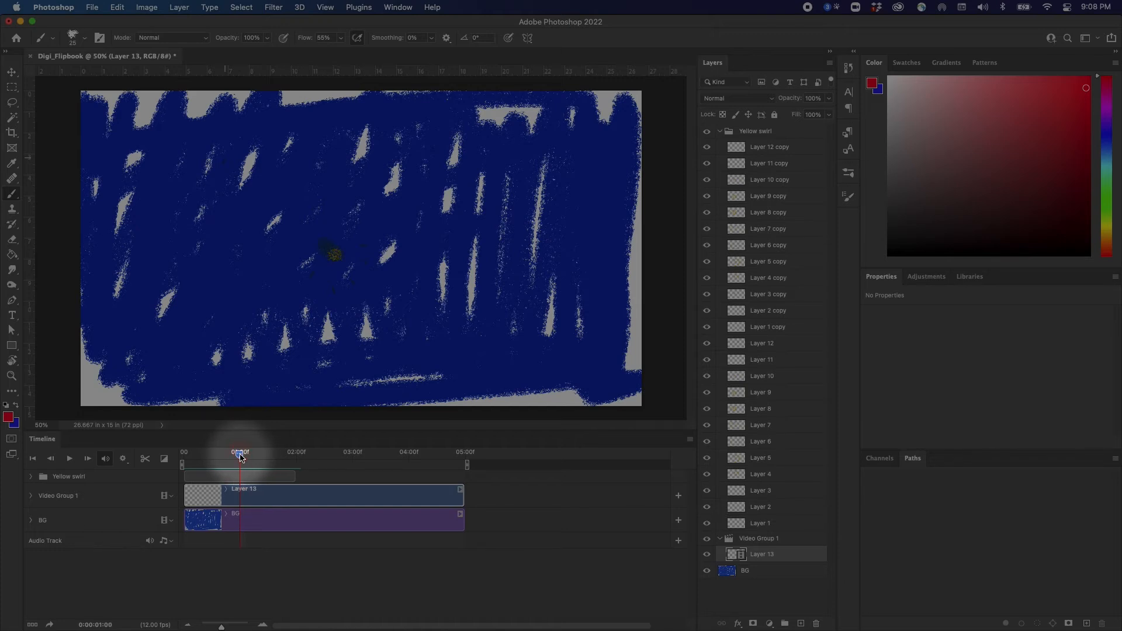
Return to the first frame, disable onion skins and play the animation
drag(229, 456, 150, 458)
click(690, 439)
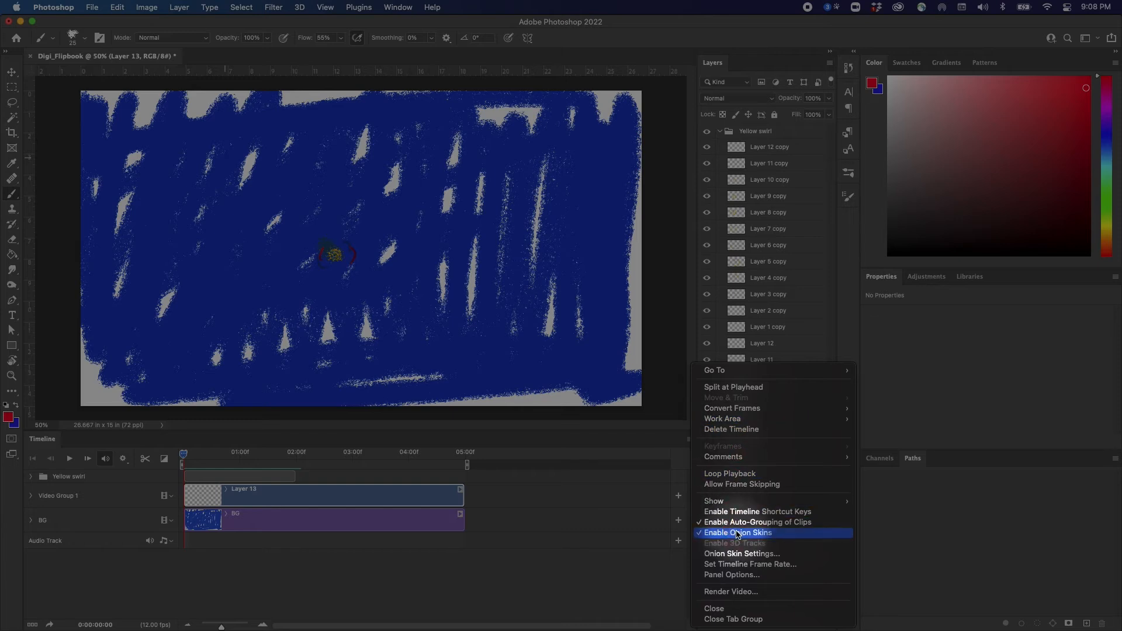
click(738, 529)
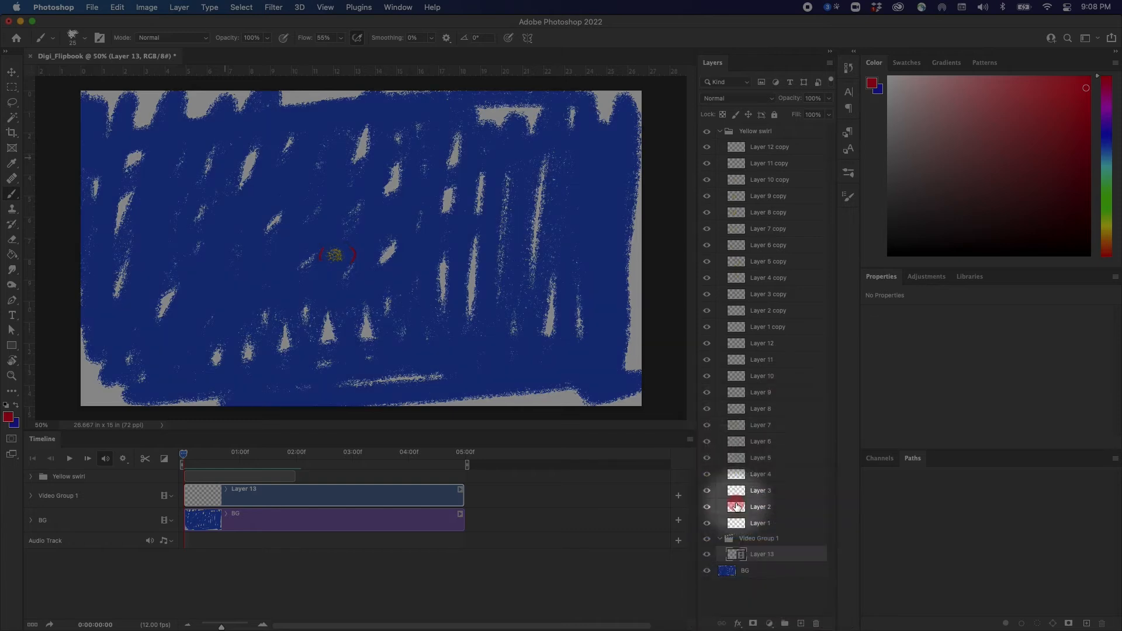
click(69, 459)
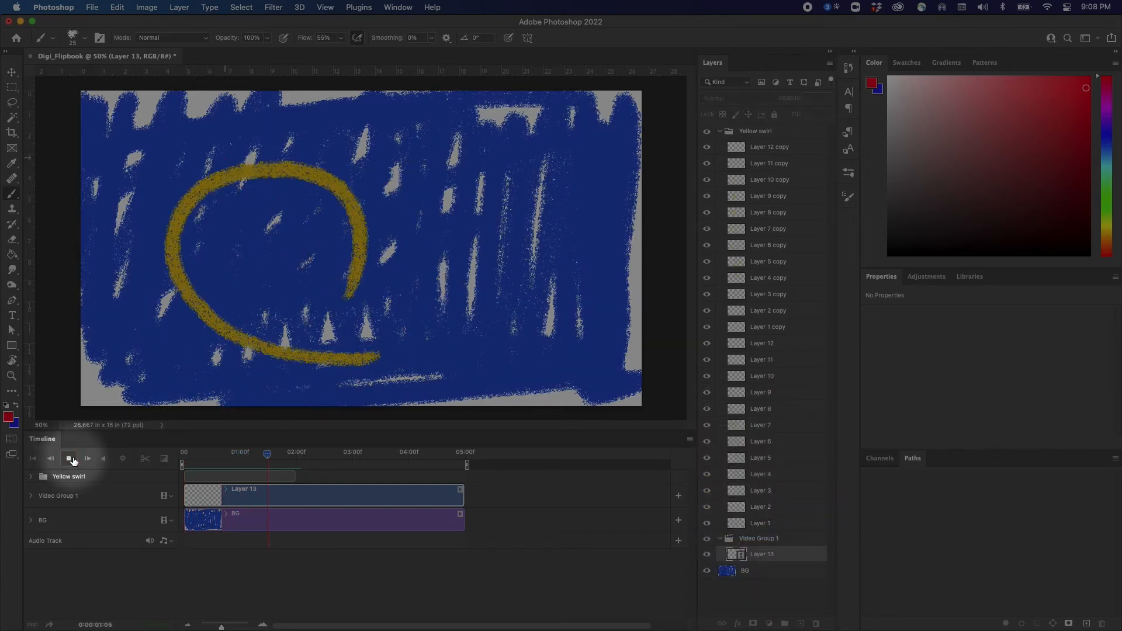
Locate the end of the red strokes and trim the Layer 13 clip to end at 01:00
drag(286, 464, 230, 471)
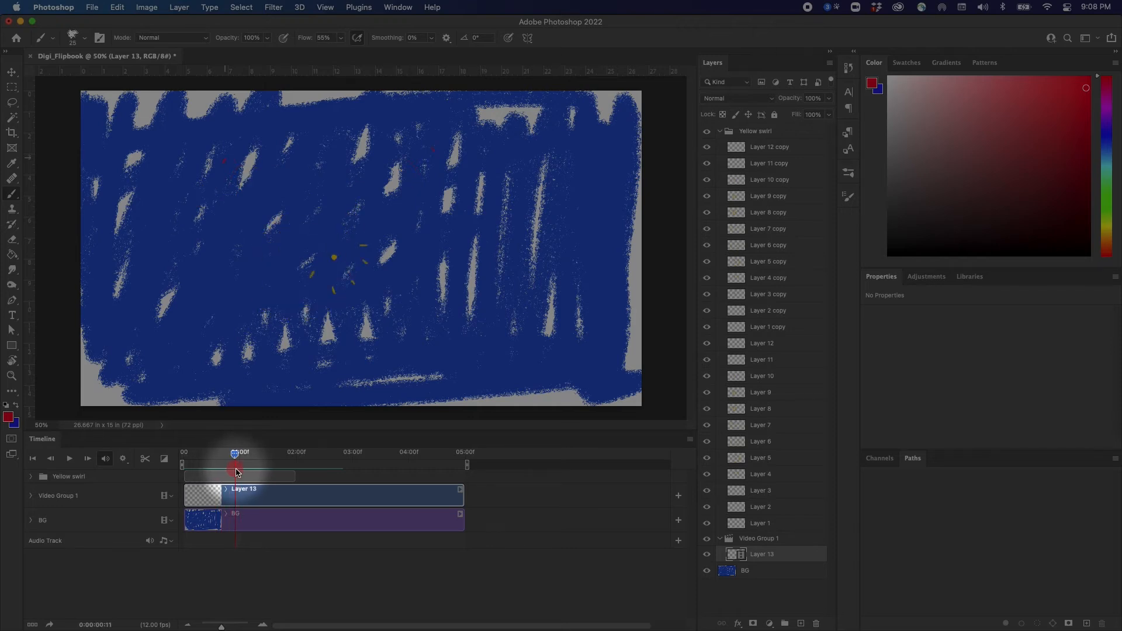
drag(237, 473, 236, 495)
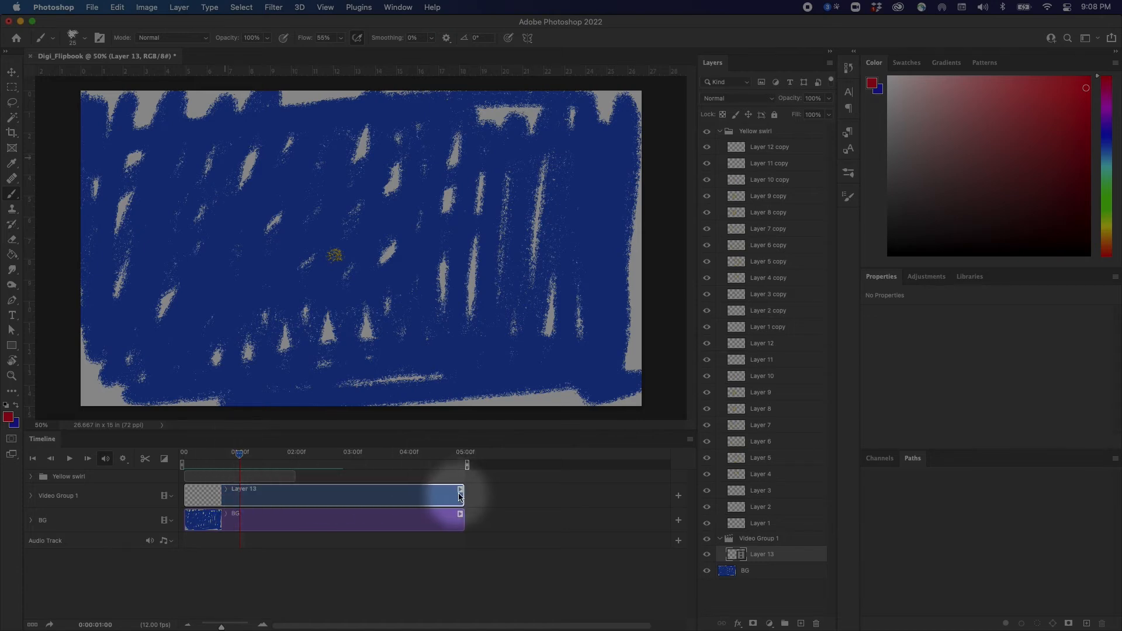
drag(461, 499, 245, 498)
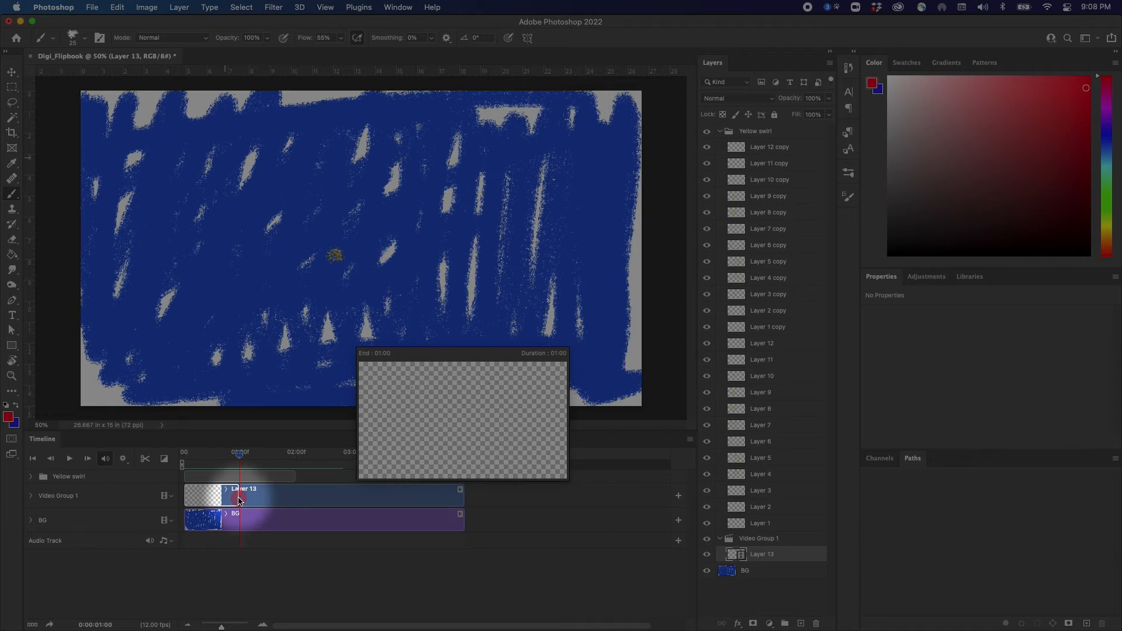
drag(239, 501, 239, 500)
Return to the first frame and rename Video Group 1 as Red flourish
drag(206, 462, 183, 461)
click(206, 488)
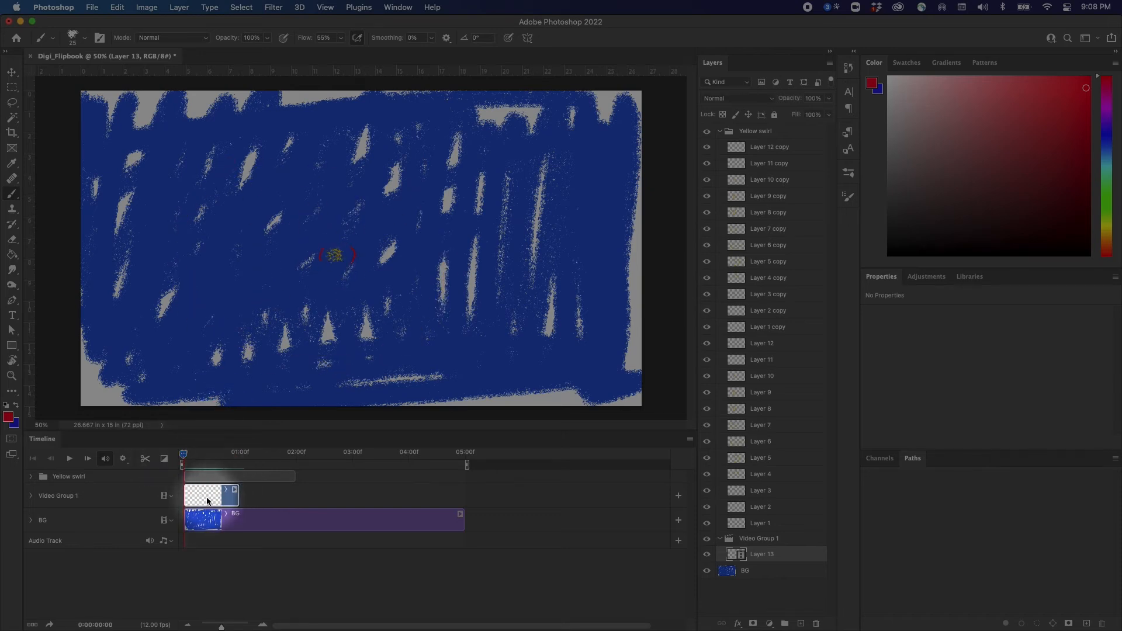
double_click(759, 538)
text(Red )
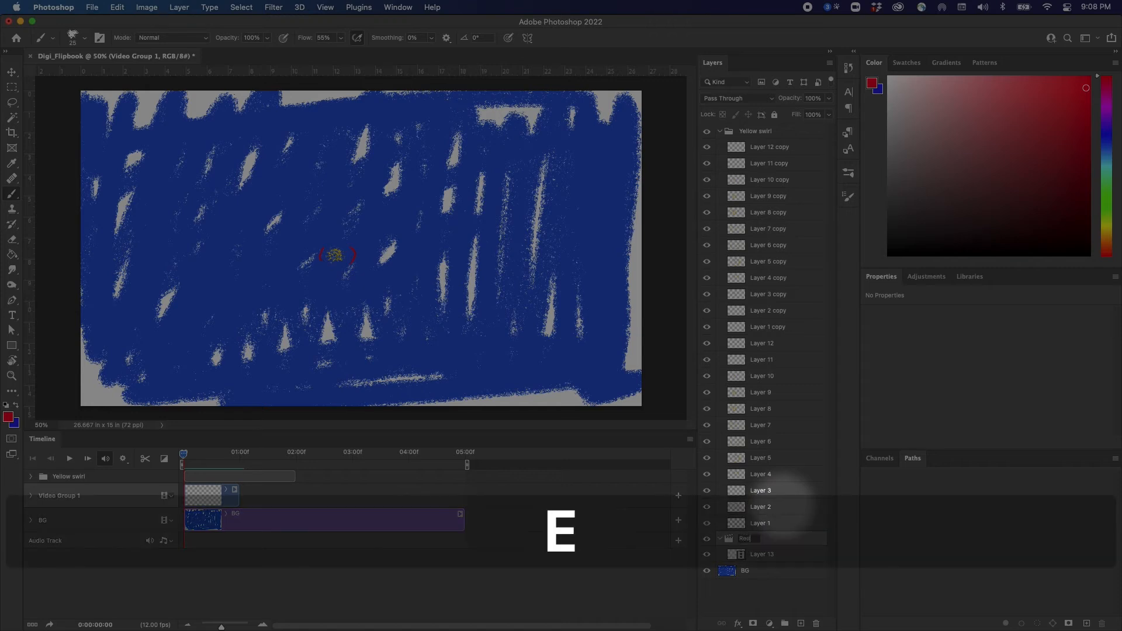
text(flourish)
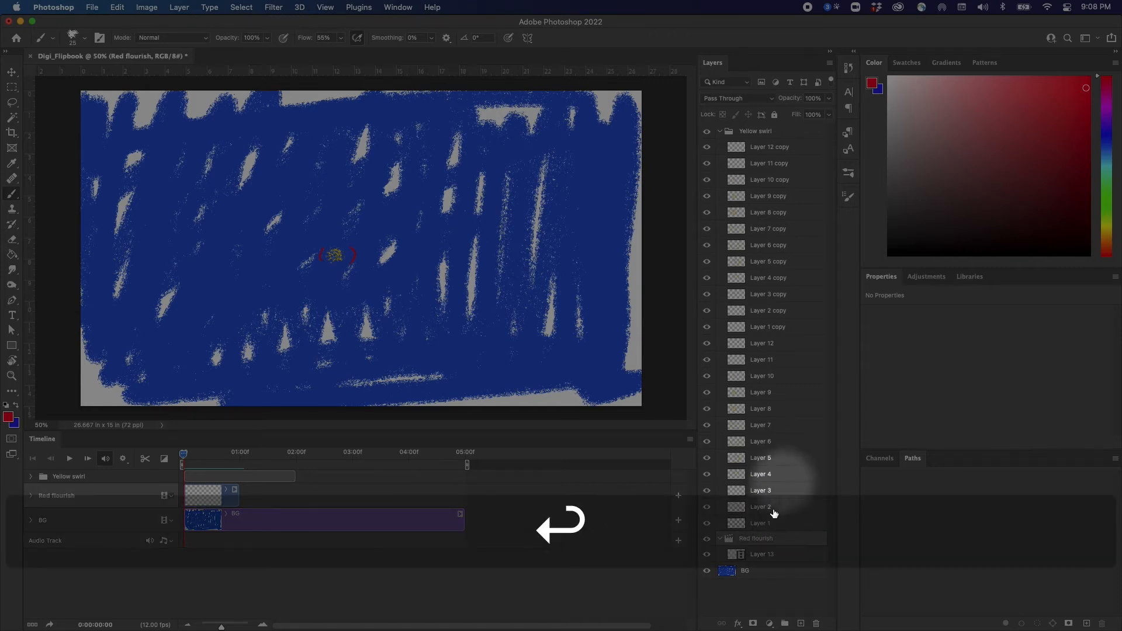
Duplicate Layer 13 in the Red flourish group and scrub through the repeated clip
click(772, 555)
drag(748, 554, 801, 623)
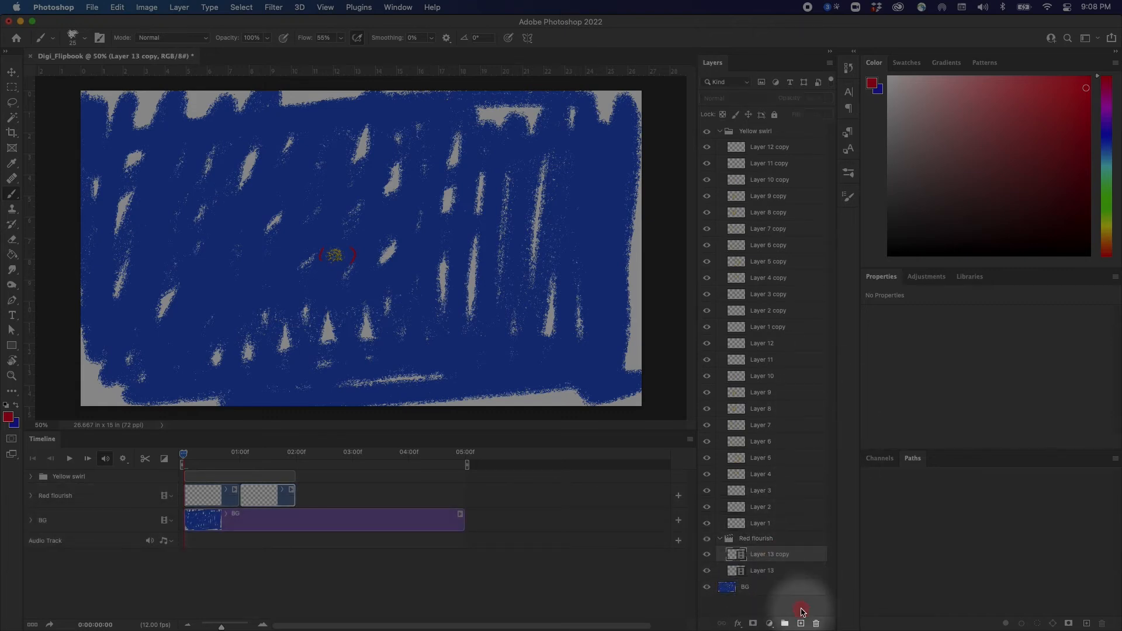
drag(205, 459, 255, 496)
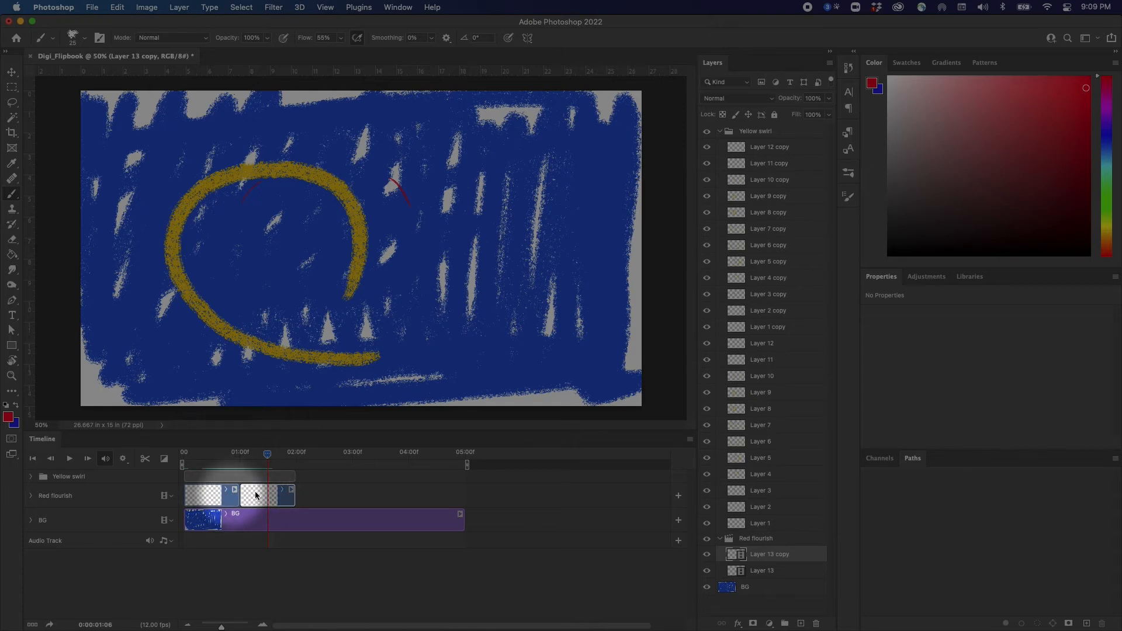
Play the animation from the start to check the repeated red flourish, and return to the first frame
mouse_move(187, 460)
mouse_down()
mouse_move(283, 472)
mouse_move(226, 471)
mouse_move(278, 483)
mouse_move(193, 476)
mouse_up()
click(51, 458)
click(69, 459)
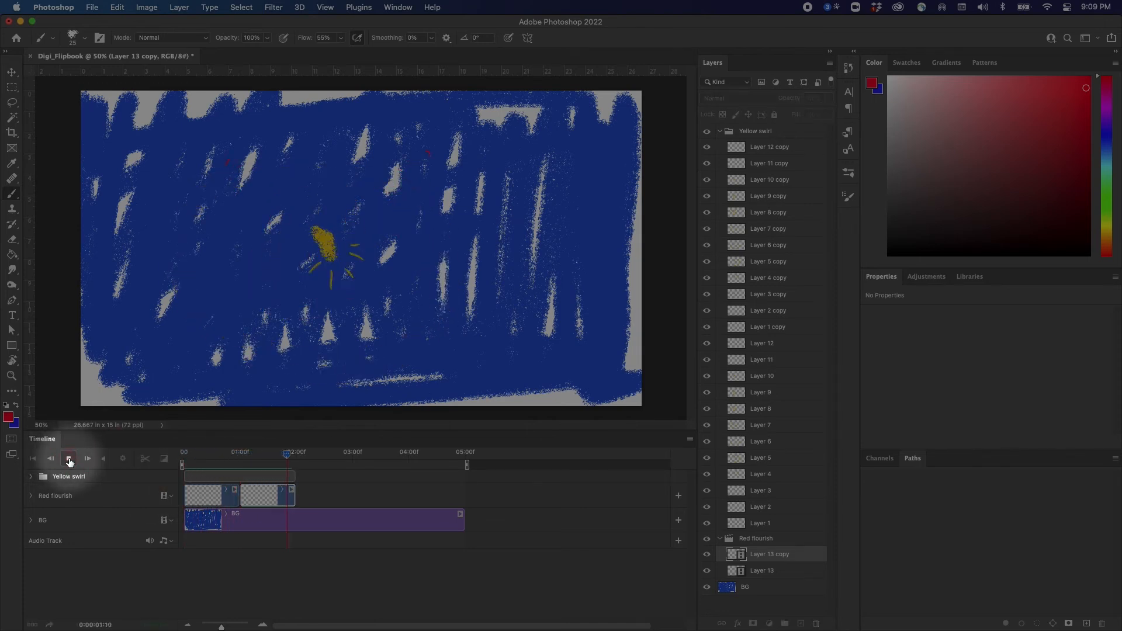
click(71, 459)
drag(278, 455, 180, 496)
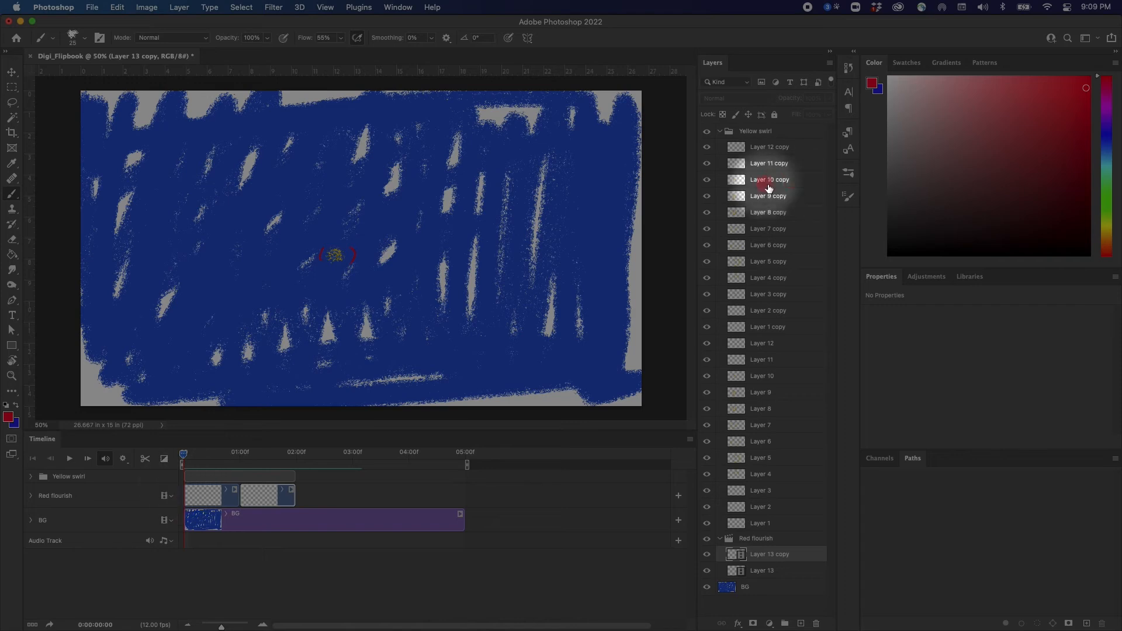
Collapse the Yellow swirl and Red flourish groups and deselect all layers
click(720, 131)
click(754, 281)
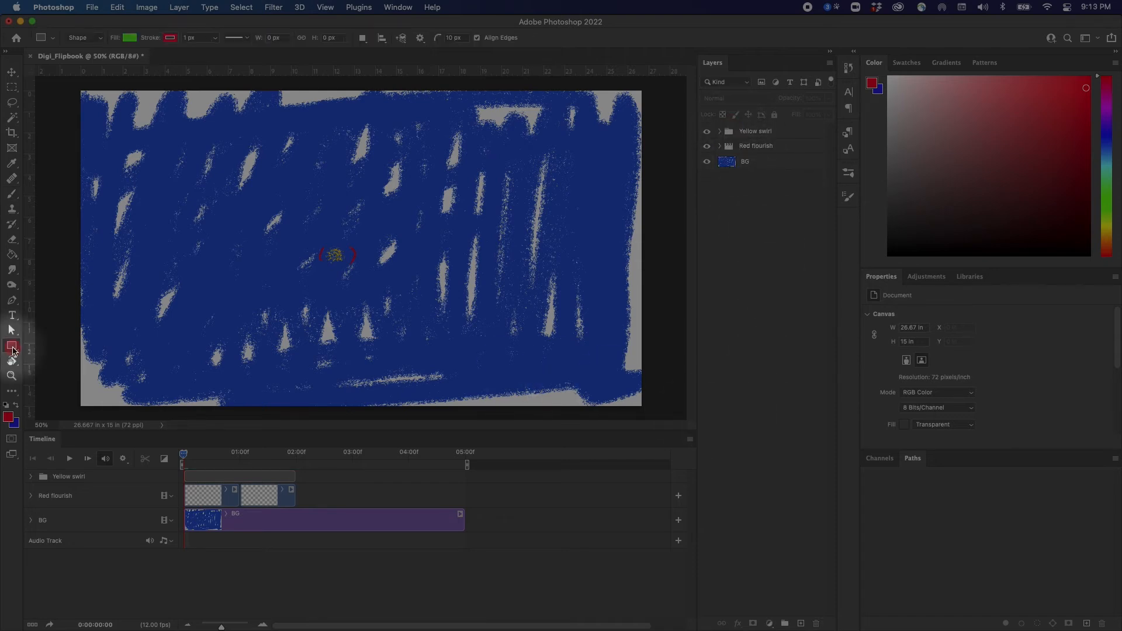
Set up the Rectangle tool with a yellow fill and a red stroke
click(12, 345)
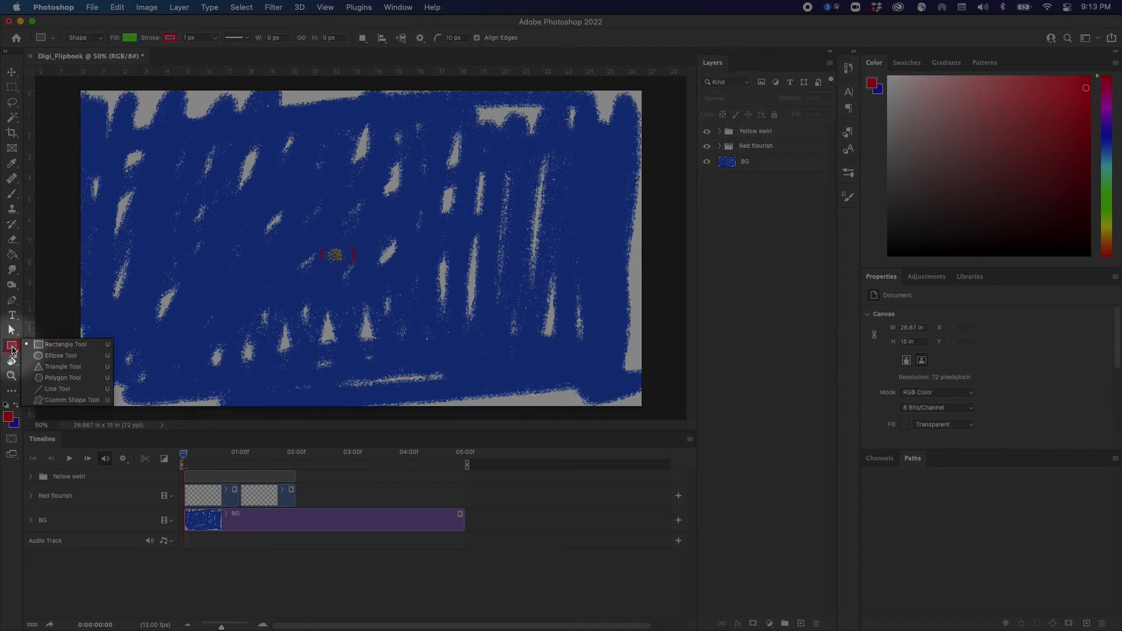
click(129, 39)
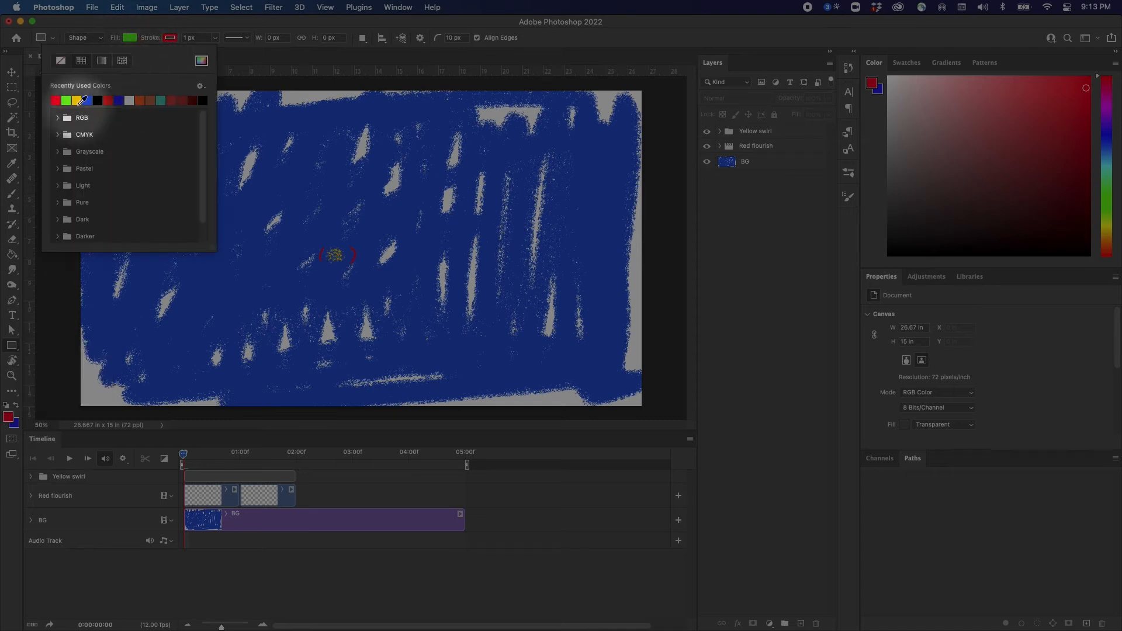
click(170, 37)
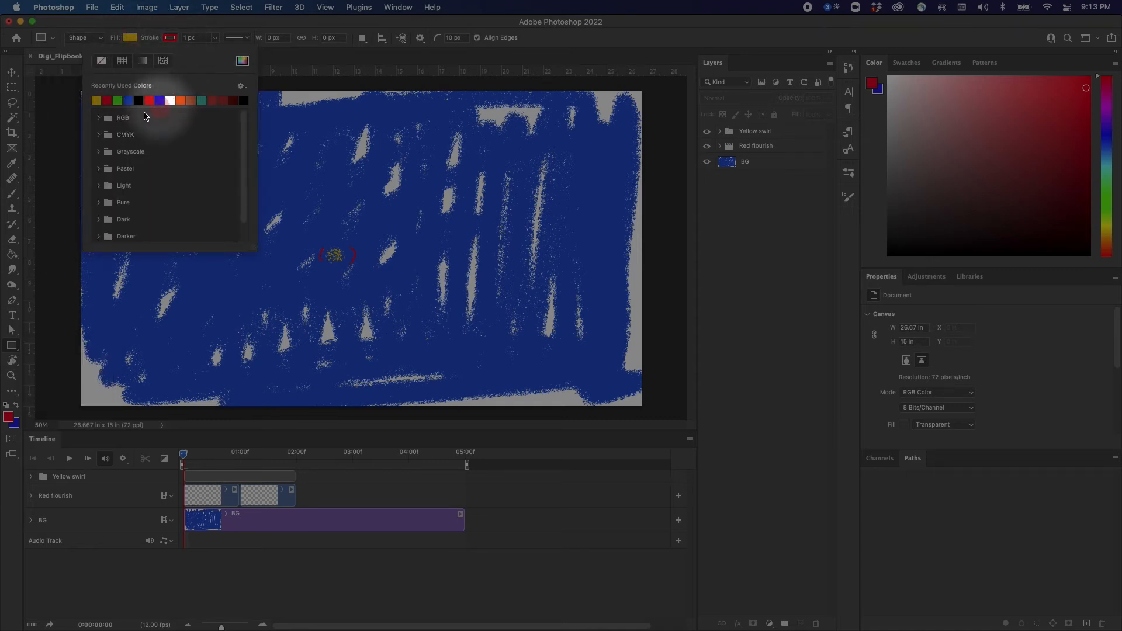
click(170, 37)
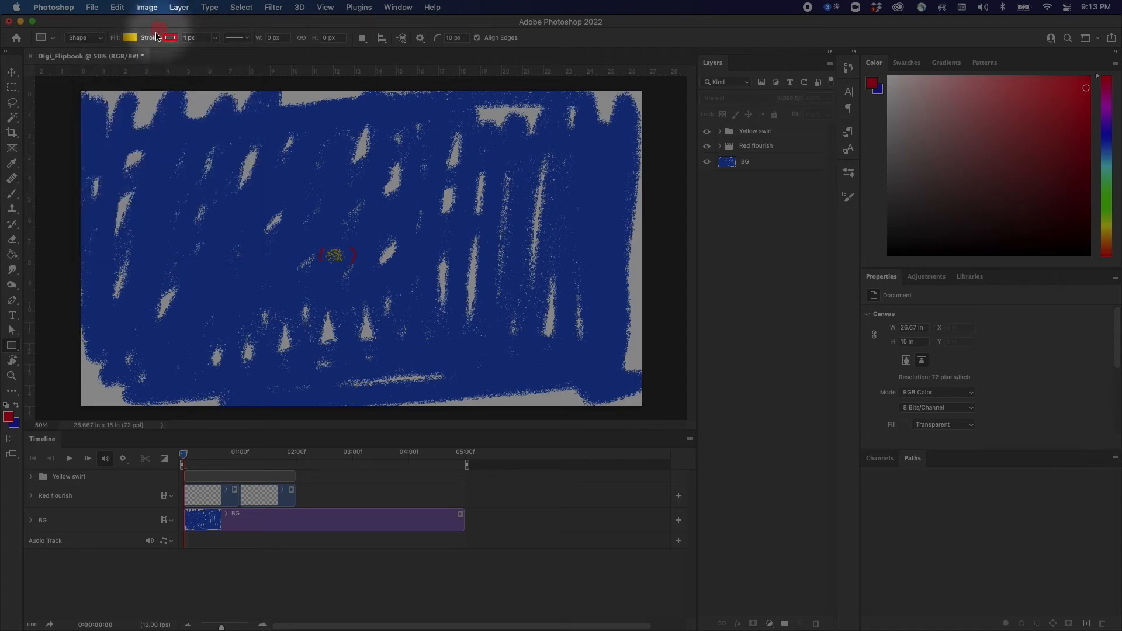
Draw a rectangle about 349 by 313 px in the canvas's upper-left area and set its stroke width to 15.97 px
drag(198, 193, 270, 245)
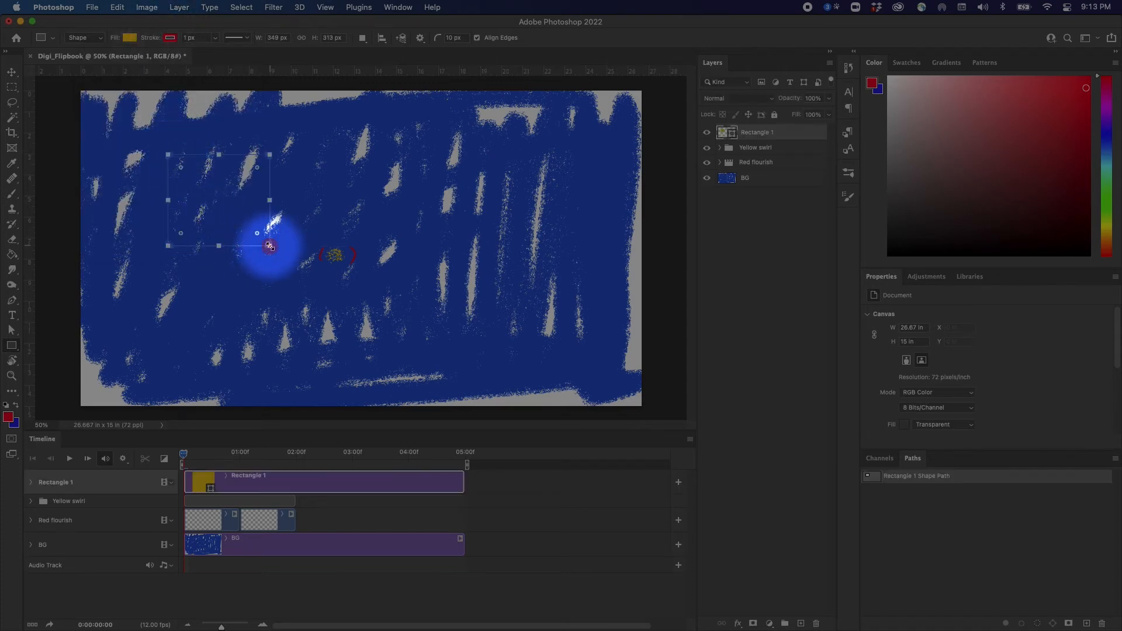
mouse_move(211, 49)
mouse_down()
mouse_move(229, 48)
mouse_move(216, 61)
mouse_up()
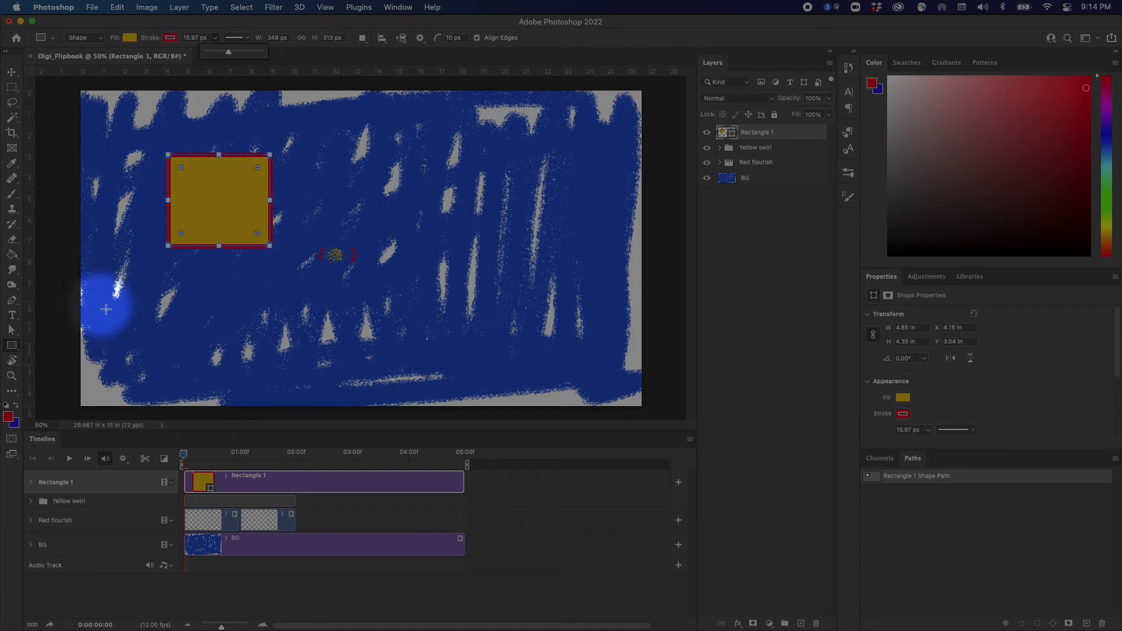
mouse_move(183, 455)
mouse_down()
mouse_move(205, 460)
mouse_move(183, 459)
mouse_up()
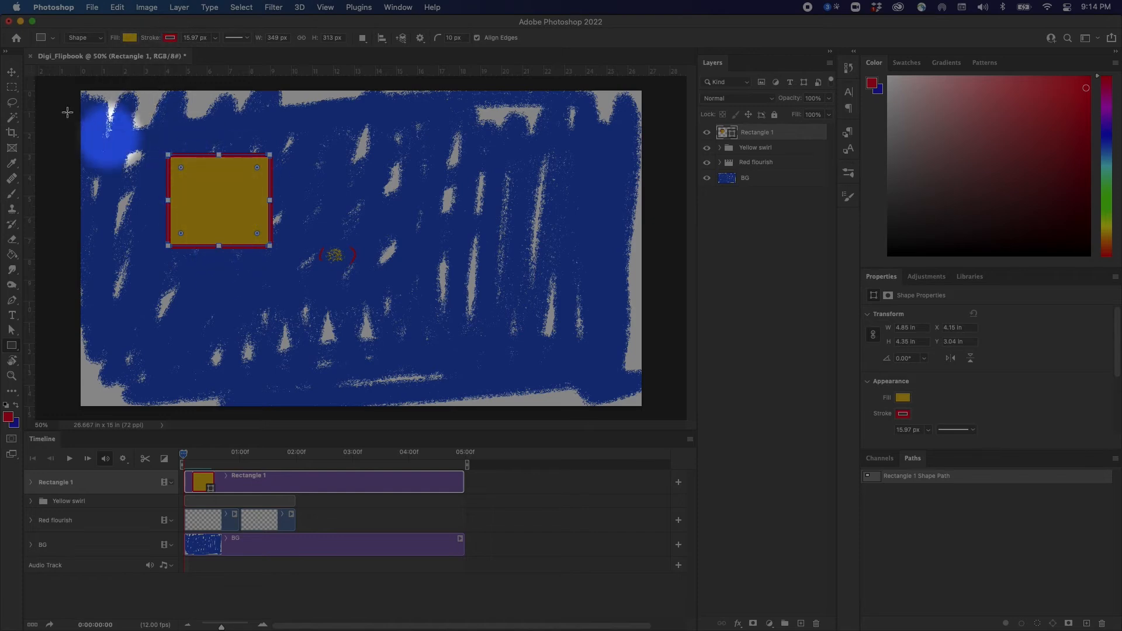
Move the yellow rectangle slightly toward the canvas's upper-left corner and round its corners
click(11, 73)
drag(229, 196, 207, 188)
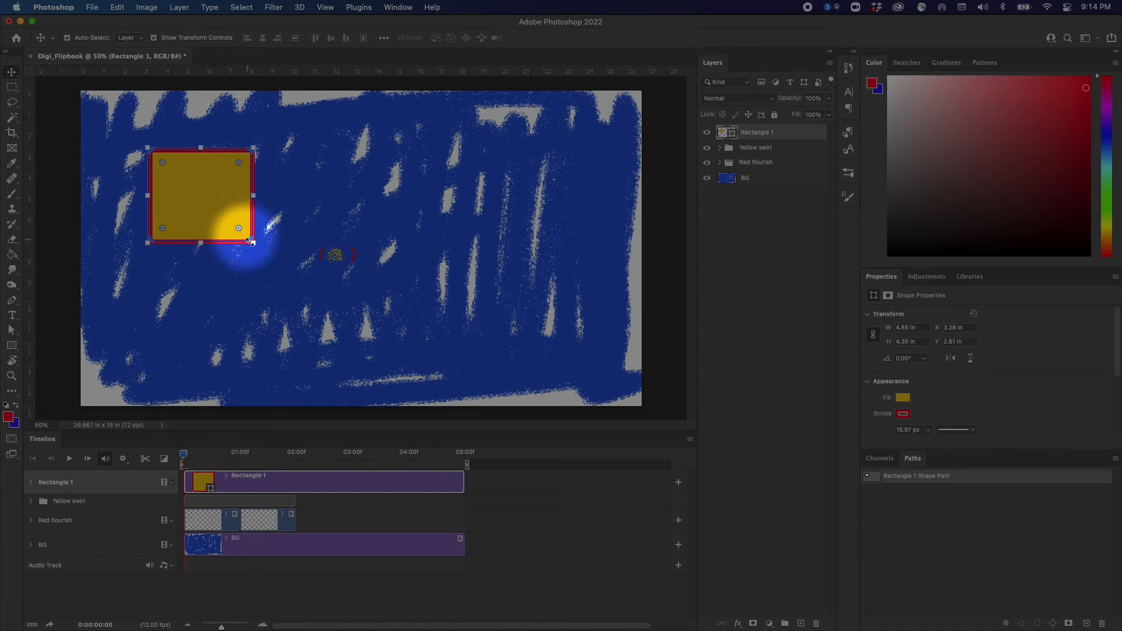
mouse_move(240, 228)
mouse_down()
mouse_move(222, 195)
mouse_move(222, 217)
mouse_up()
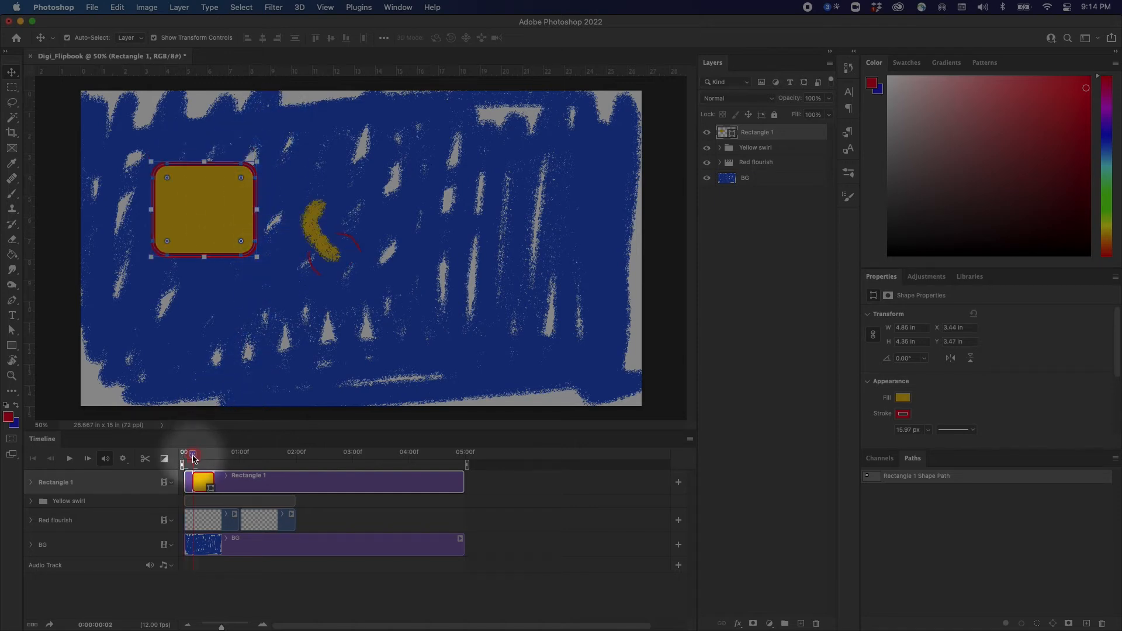
Shift the rounded rectangle up and left at frame 0:00:00:02 and expand the Rectangle 1 track's animation properties
click(91, 481)
click(198, 212)
key(Return)
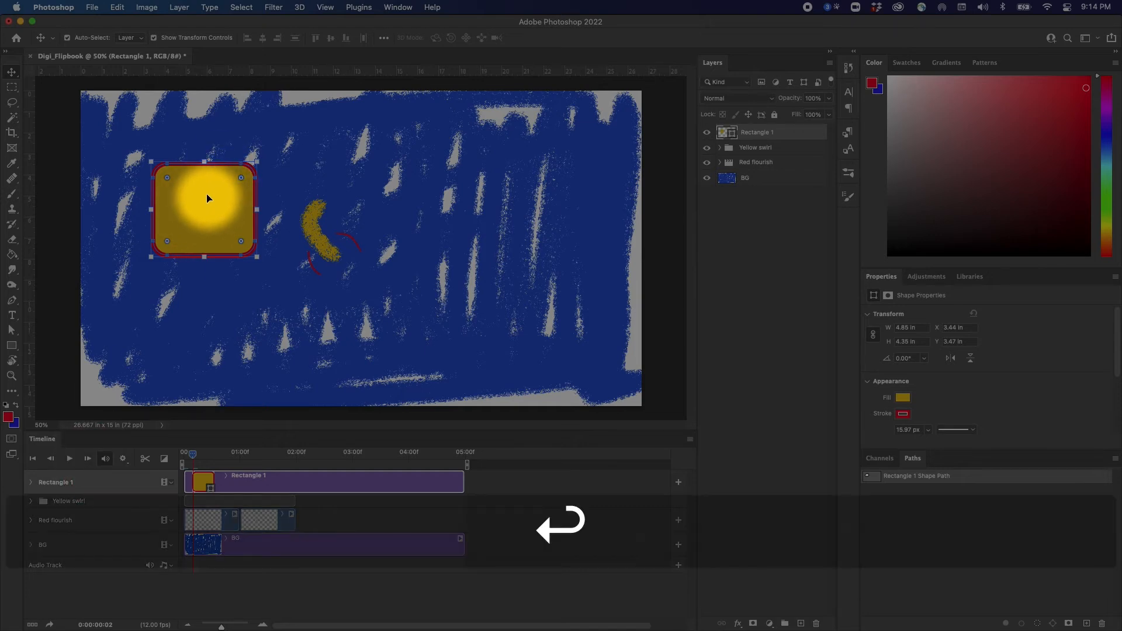
mouse_move(238, 217)
mouse_down()
mouse_move(226, 230)
mouse_move(225, 199)
mouse_up()
click(31, 483)
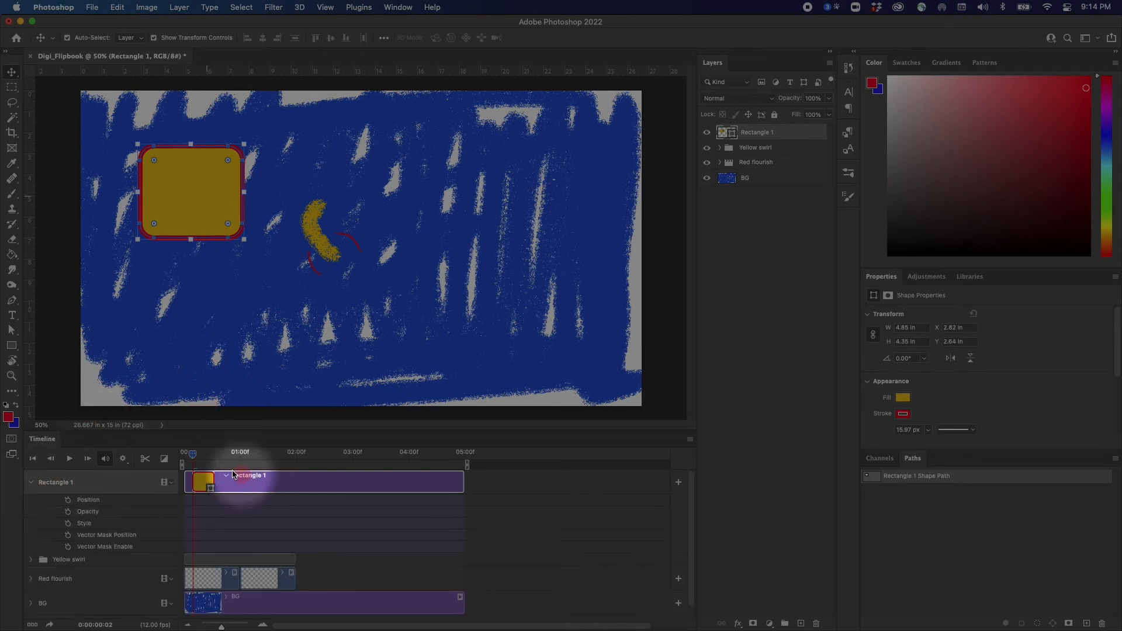
At the first frame, move the rectangle nearer the canvas's upper-left corner and scale it to about 94%
drag(193, 454, 167, 459)
drag(209, 167, 176, 176)
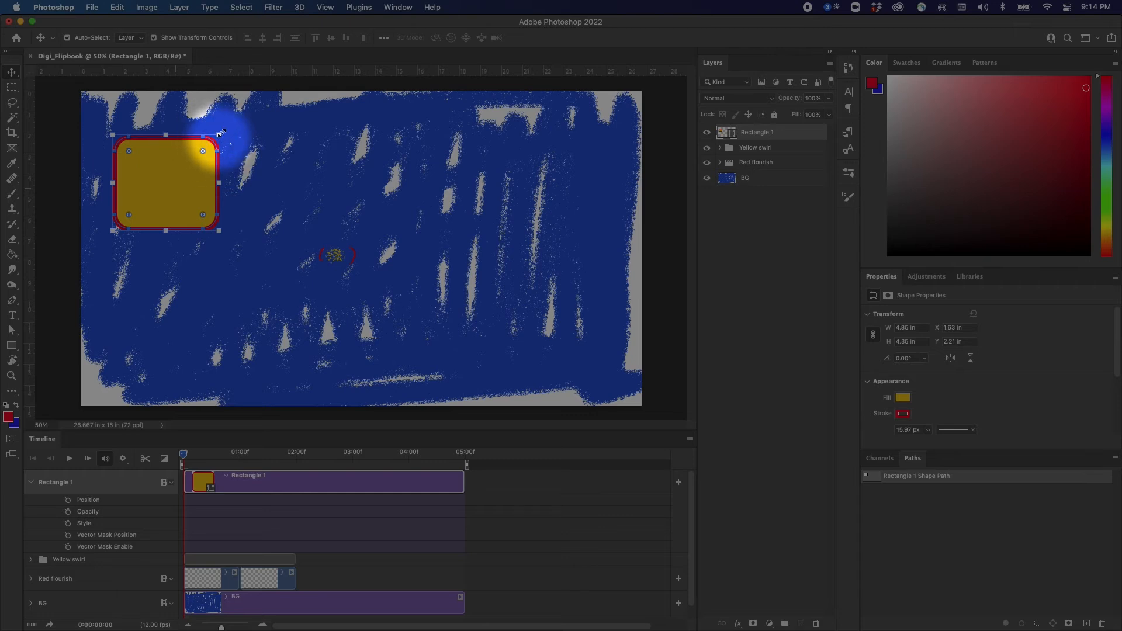
mouse_move(218, 231)
mouse_down()
mouse_move(245, 253)
mouse_move(212, 224)
mouse_up()
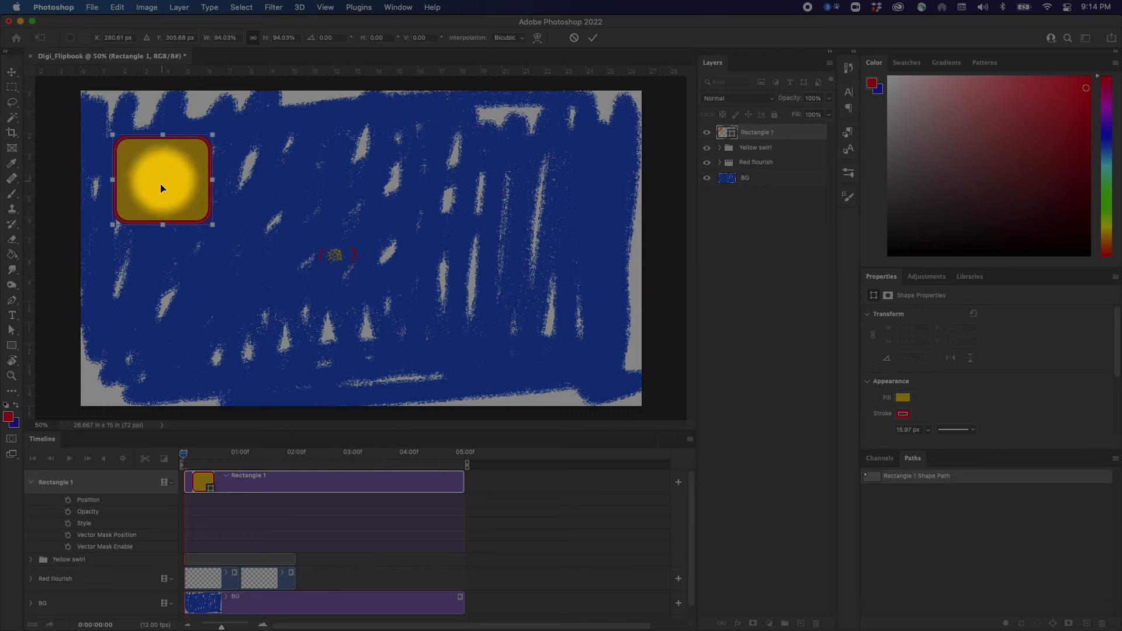
key(Return)
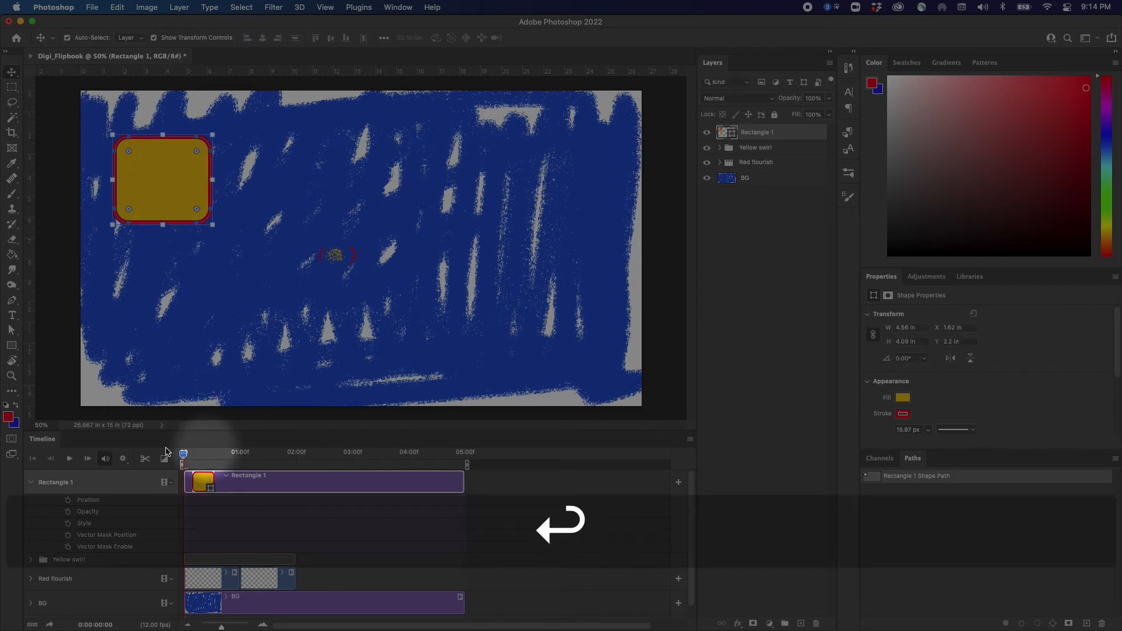
Animate Rectangle 1's opacity with a keyframe at the first frame and 0% opacity at 0:00:04:11
mouse_move(188, 464)
mouse_down()
mouse_move(208, 453)
mouse_move(183, 455)
mouse_up()
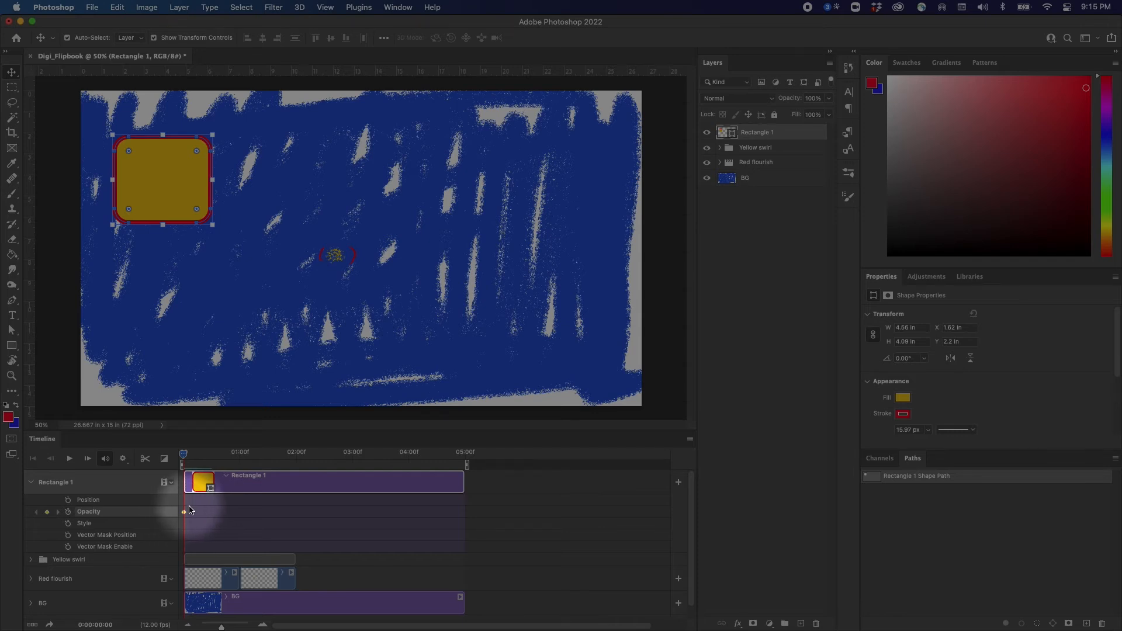
drag(186, 455, 453, 489)
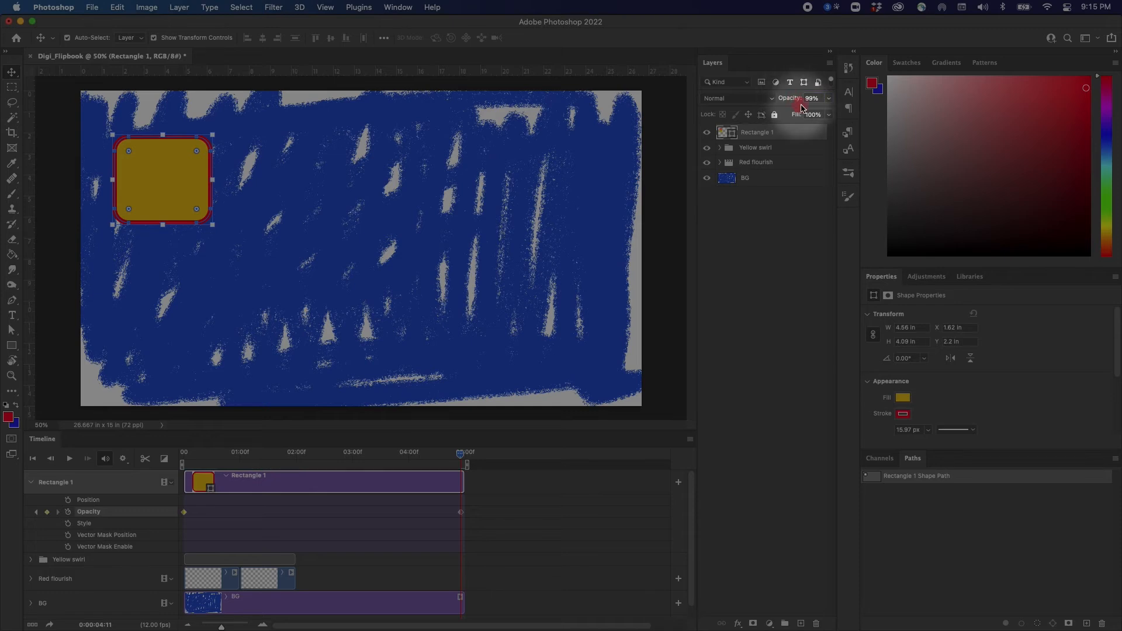
click(819, 97)
text(0)
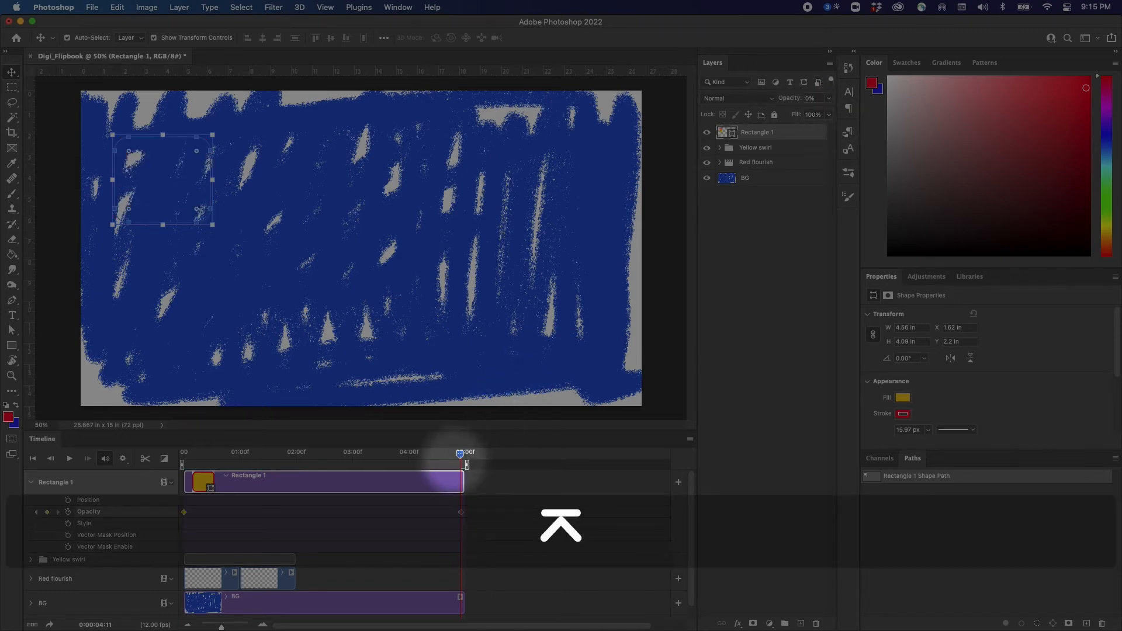
At the first frame, duplicate the Rectangle 1 layer, scale the copy to about 77% by 75% and rotate it about 50°
drag(445, 453, 170, 514)
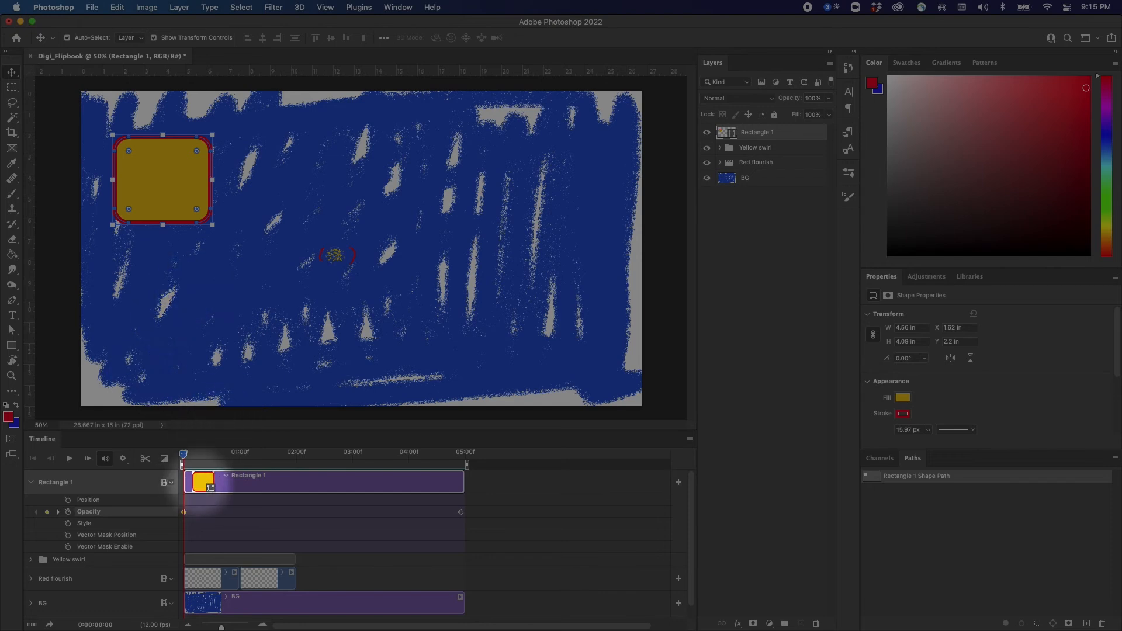
click(175, 182)
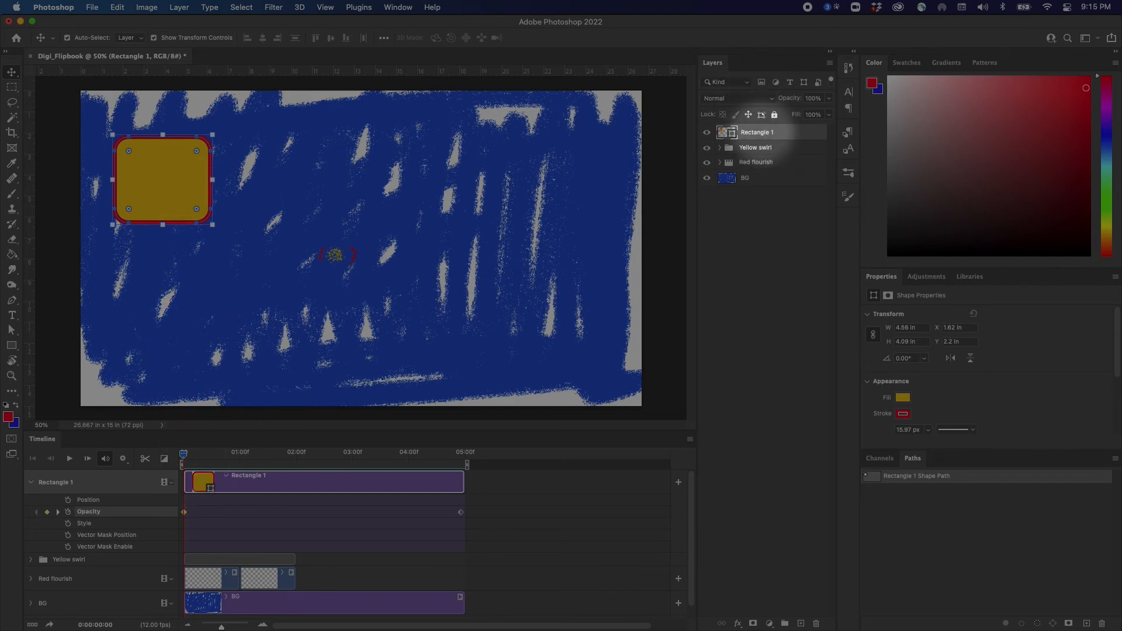
drag(789, 133, 801, 621)
click(165, 169)
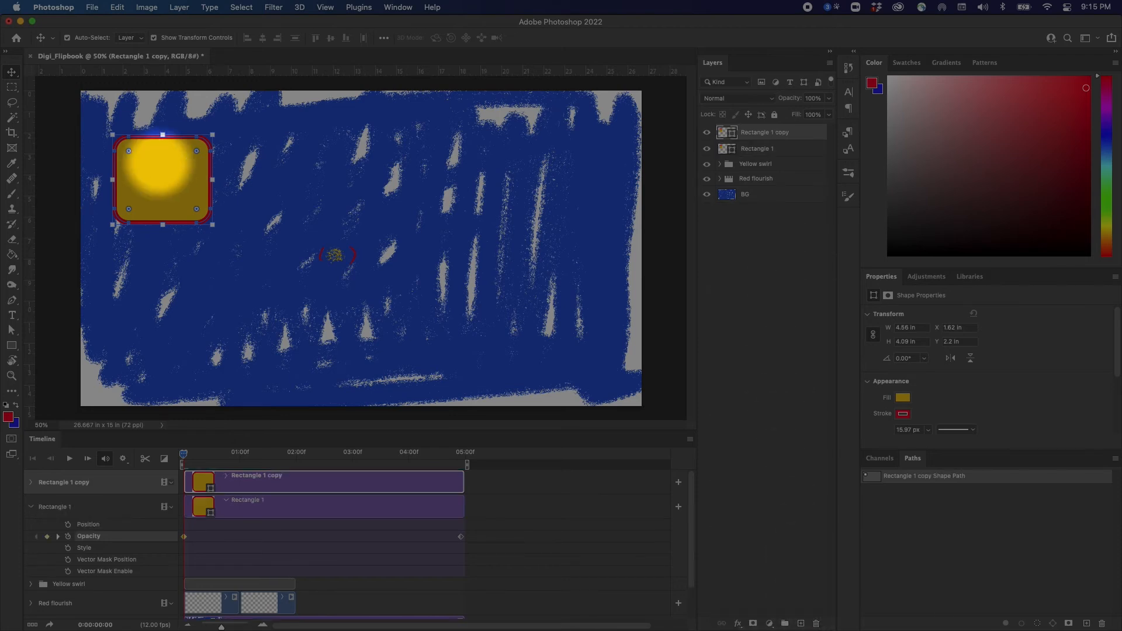
drag(212, 225, 198, 211)
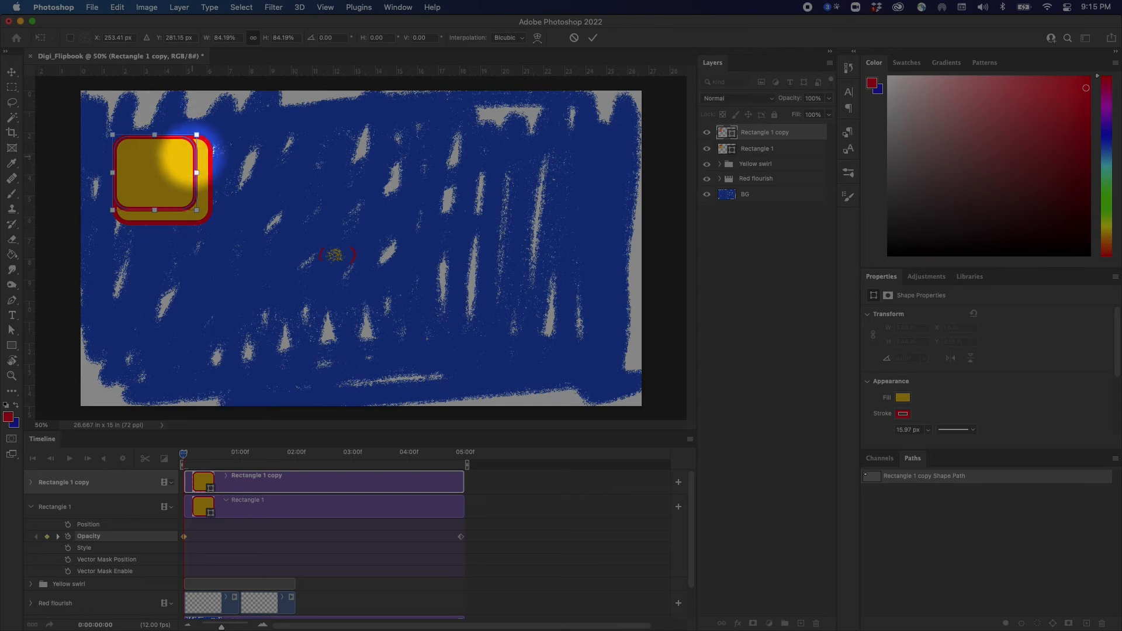
key(shift)
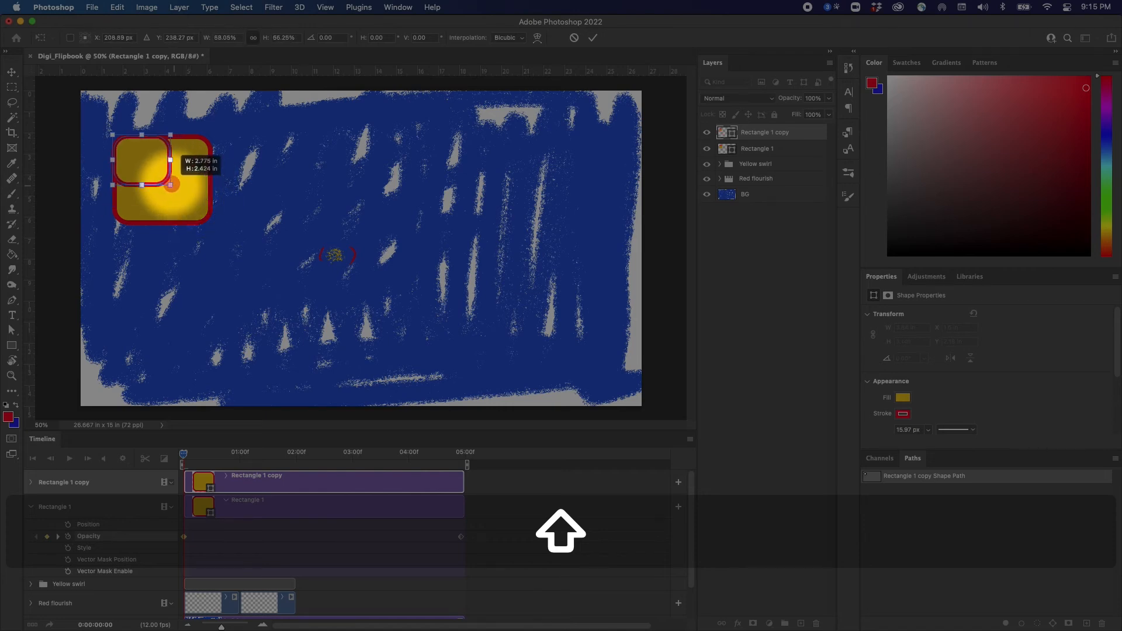
drag(171, 185, 188, 200)
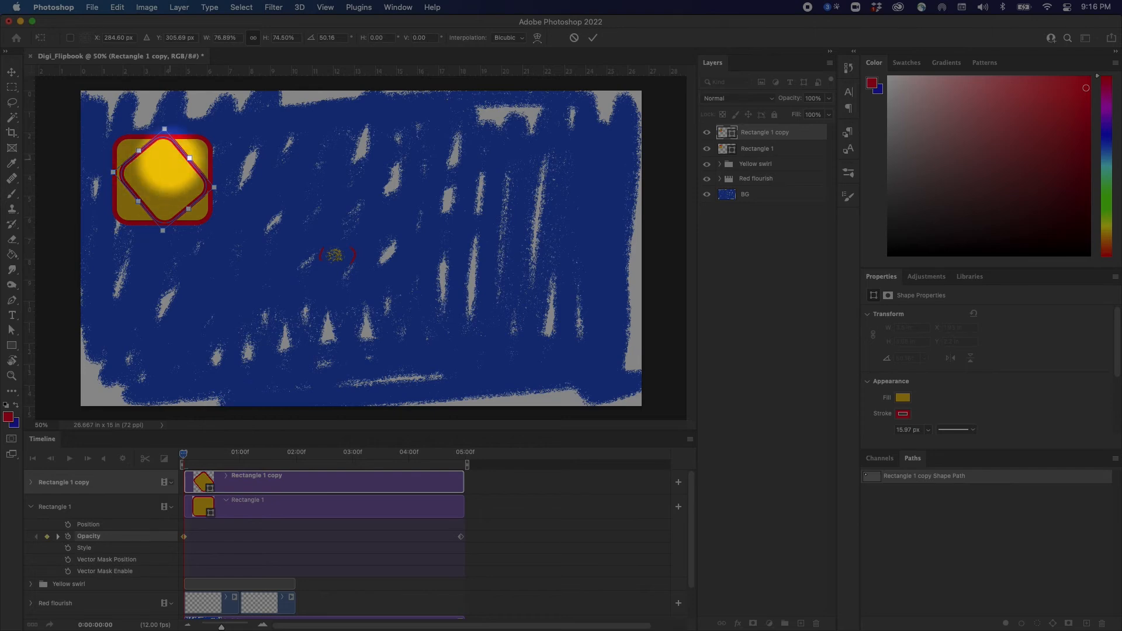
key(Return)
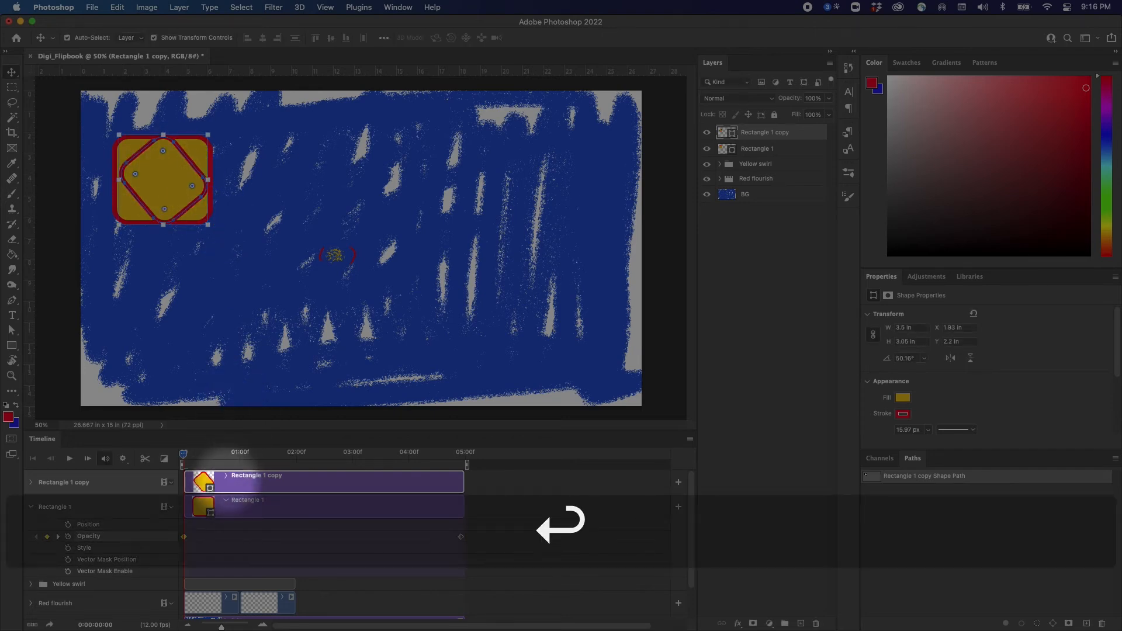
Offset the Rectangle 1 copy clip to start at 0:00:00:02 and replace its opacity keyframes with a Style keyframe at that frame
drag(231, 485, 240, 485)
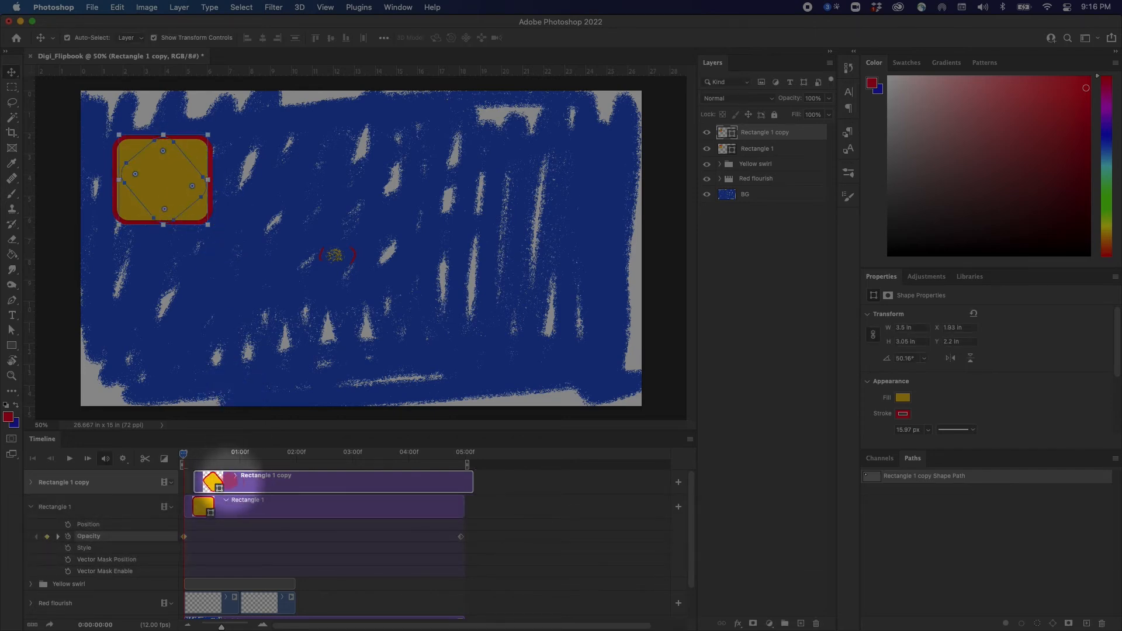
mouse_move(185, 456)
mouse_down()
mouse_move(202, 458)
mouse_move(176, 460)
mouse_move(198, 459)
mouse_up()
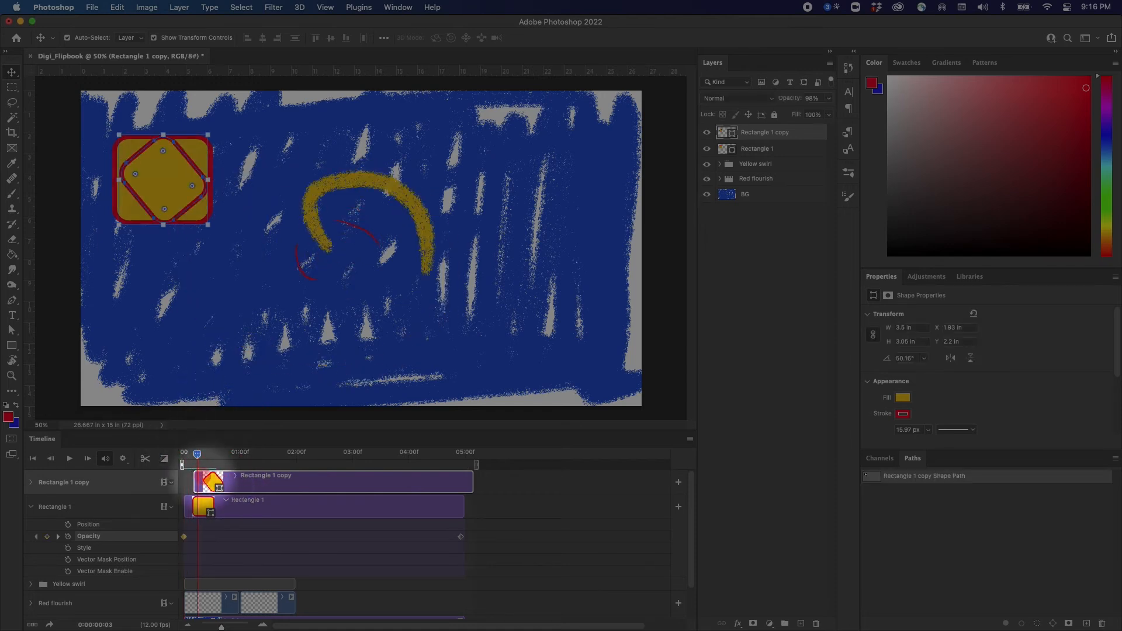
click(30, 507)
click(31, 482)
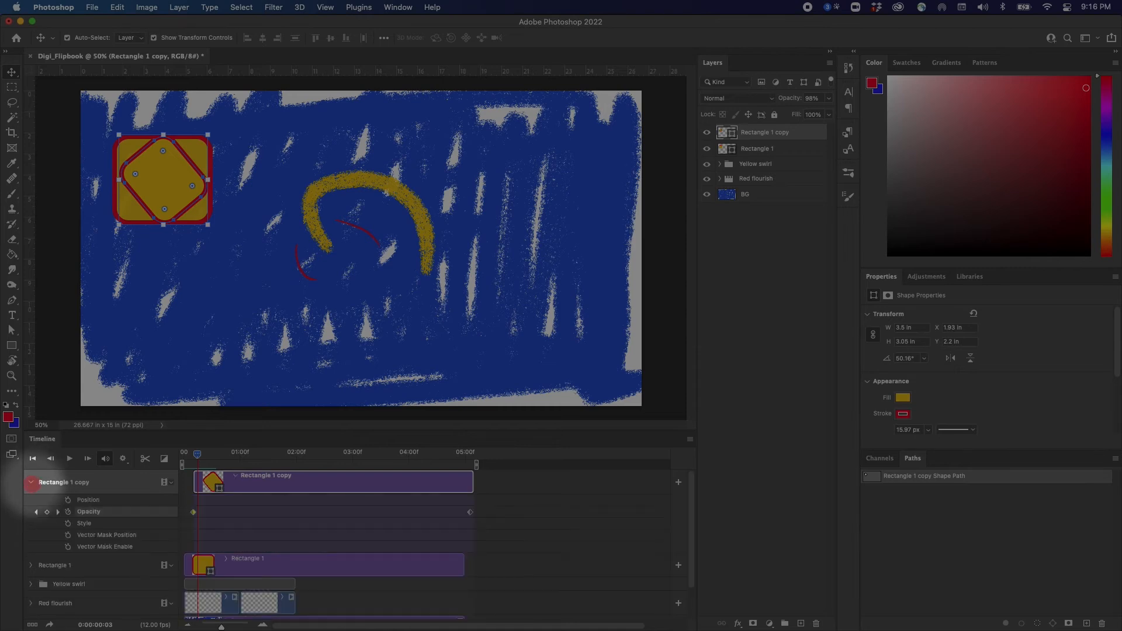
drag(197, 454, 192, 454)
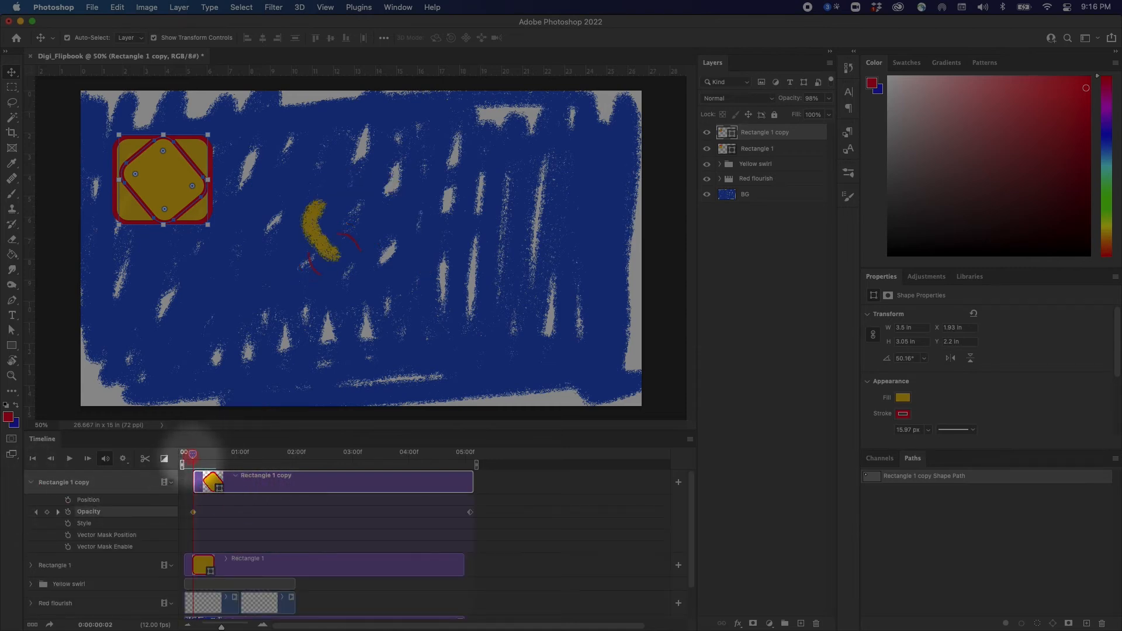
click(46, 512)
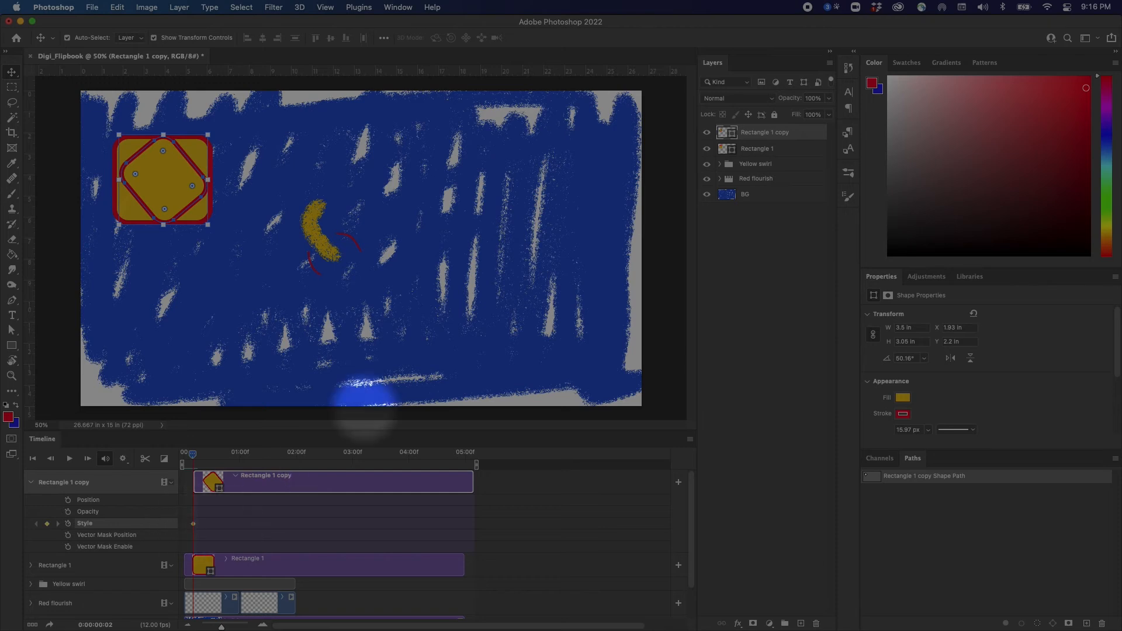
Set Rectangle 1 copy's blend mode to Multiply at 0:00:00:02 and to Vivid Light at 0:00:05:00, and preview the change
click(769, 99)
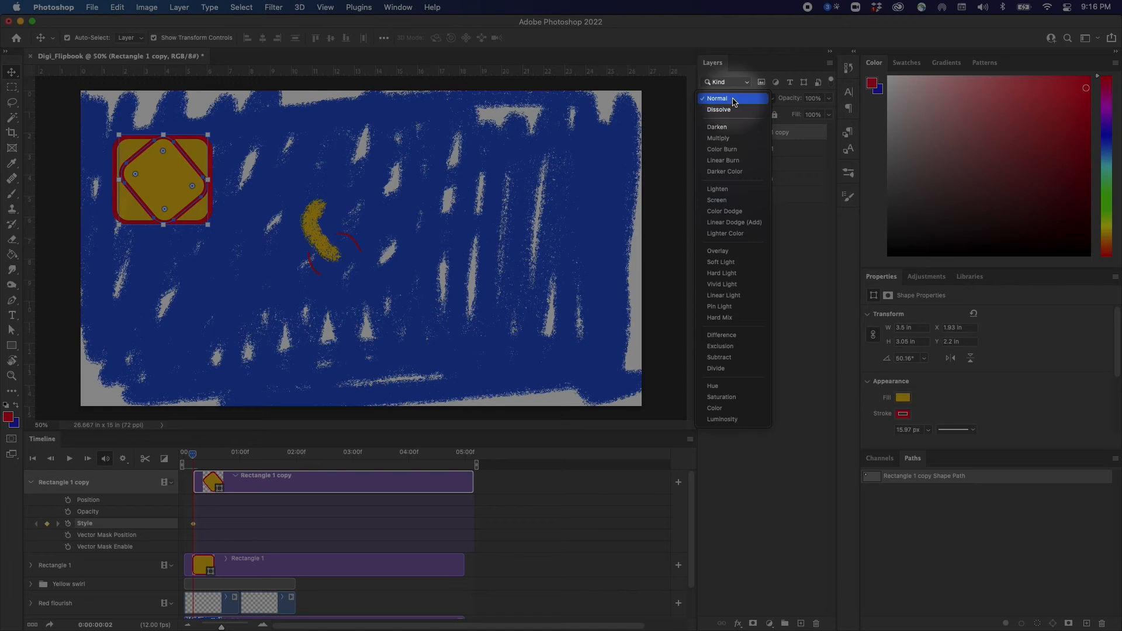
click(732, 140)
drag(192, 455, 441, 517)
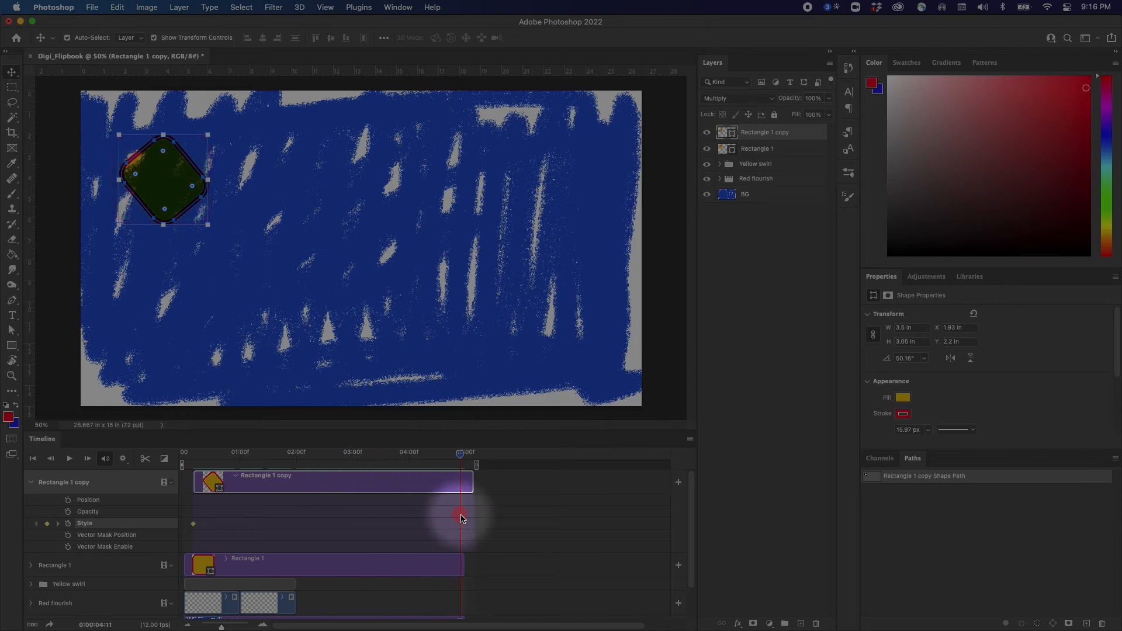
click(753, 103)
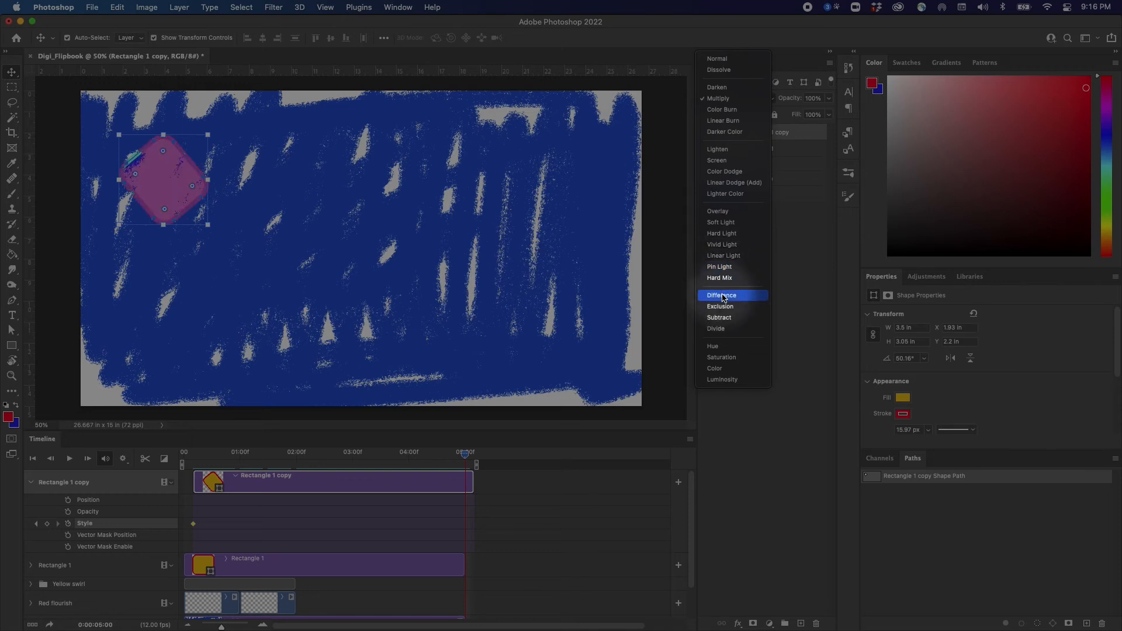
click(729, 245)
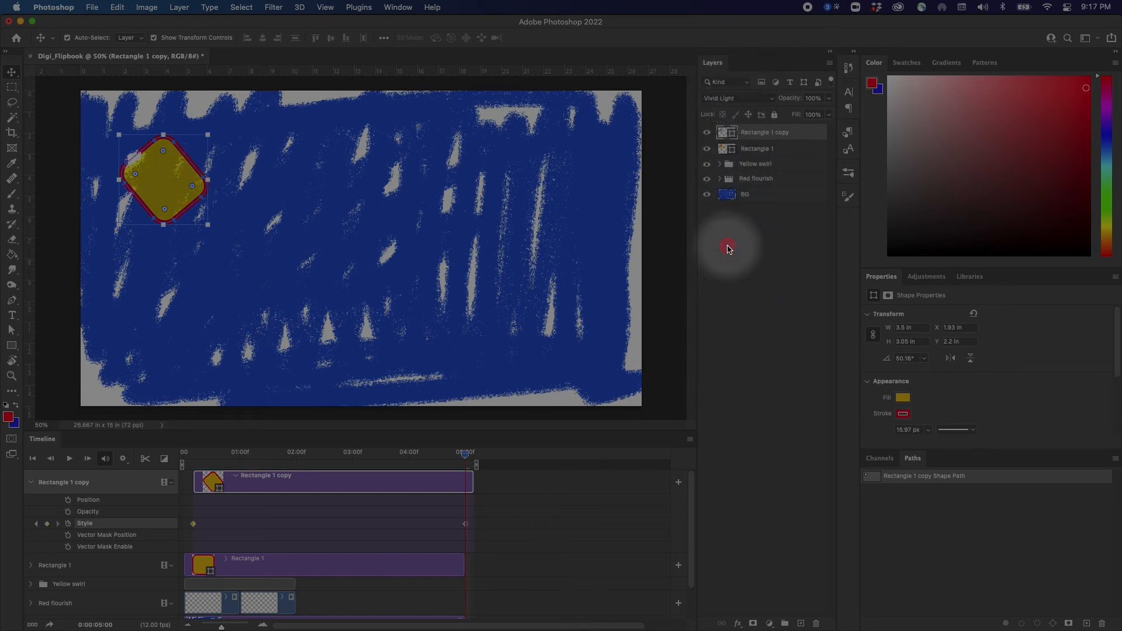
mouse_move(464, 455)
mouse_down()
mouse_move(201, 476)
mouse_move(493, 501)
mouse_move(263, 501)
mouse_move(205, 483)
mouse_move(298, 510)
mouse_move(441, 514)
mouse_move(253, 508)
mouse_up()
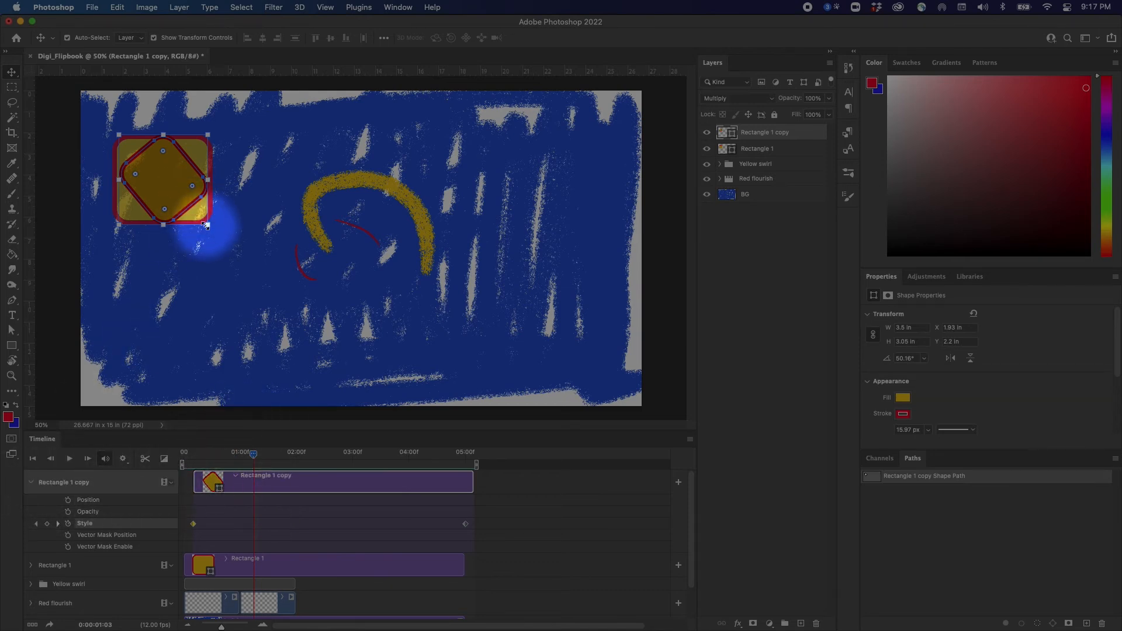
drag(254, 455, 193, 455)
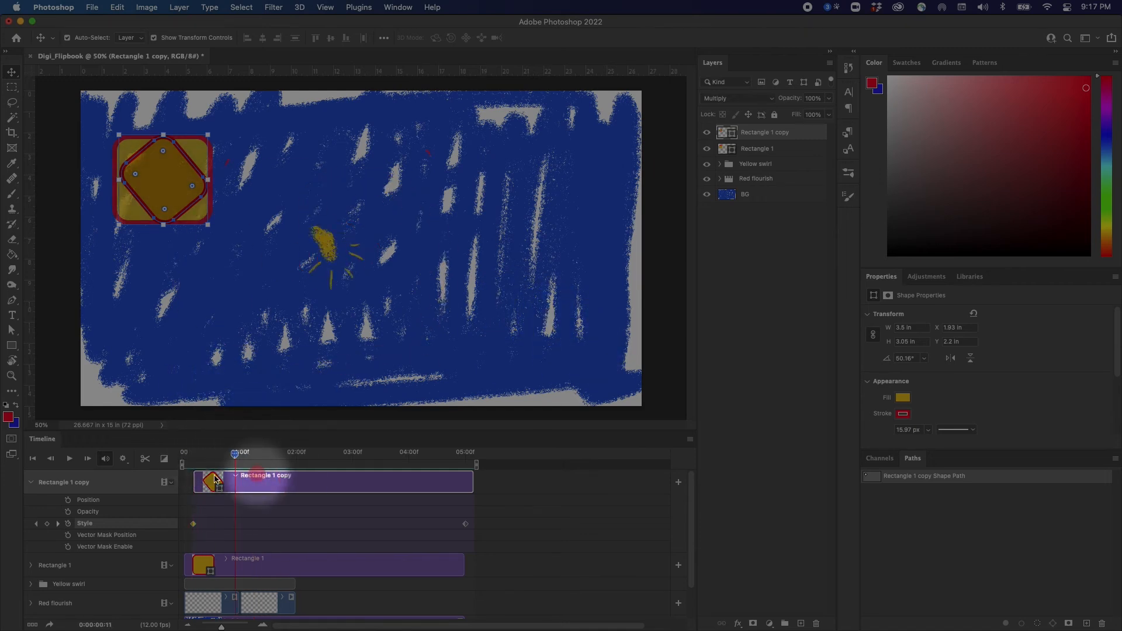
Duplicate the Rectangle 1 copy layer and offset the new clip to start at 0:00:00:05
click(31, 482)
drag(771, 134, 801, 623)
drag(232, 484, 207, 455)
Scale Rectangle 1 copy 2 to about 75%, rotate it about -51° and center it inside the rotated diamond
key(super+t)
drag(208, 224, 185, 201)
drag(196, 128, 153, 116)
drag(155, 172, 167, 180)
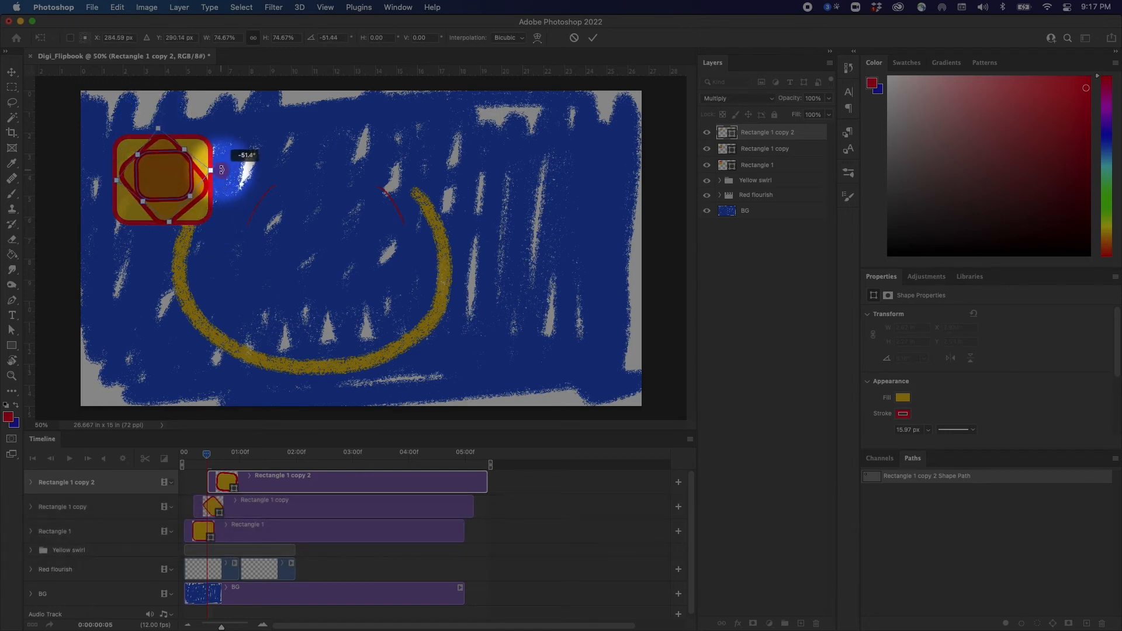
key(Escape)
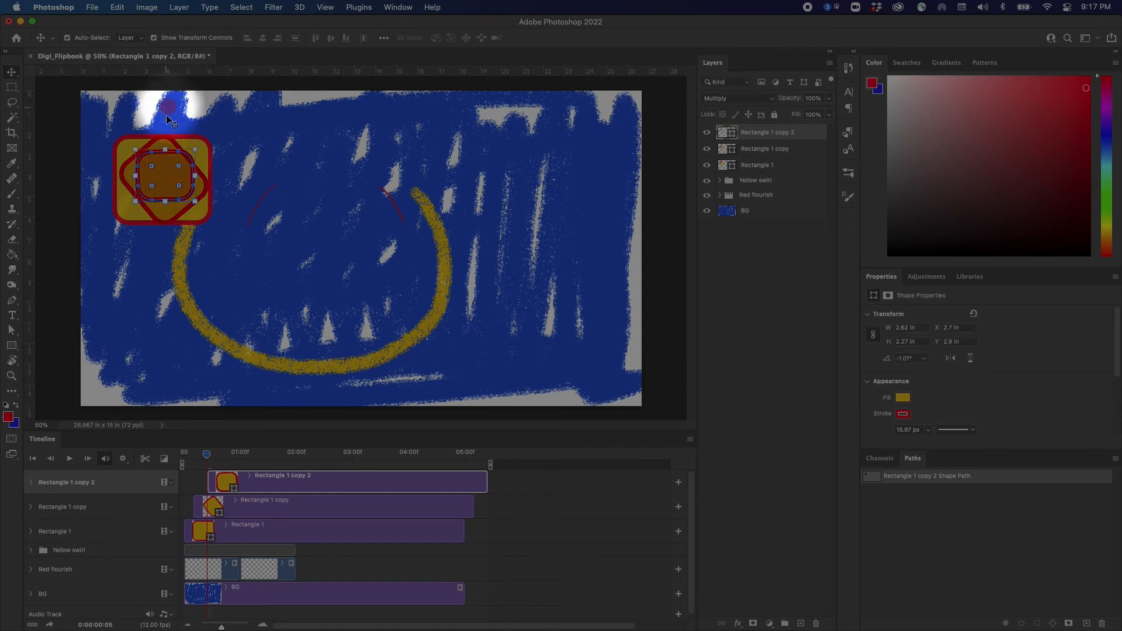
drag(163, 177, 180, 194)
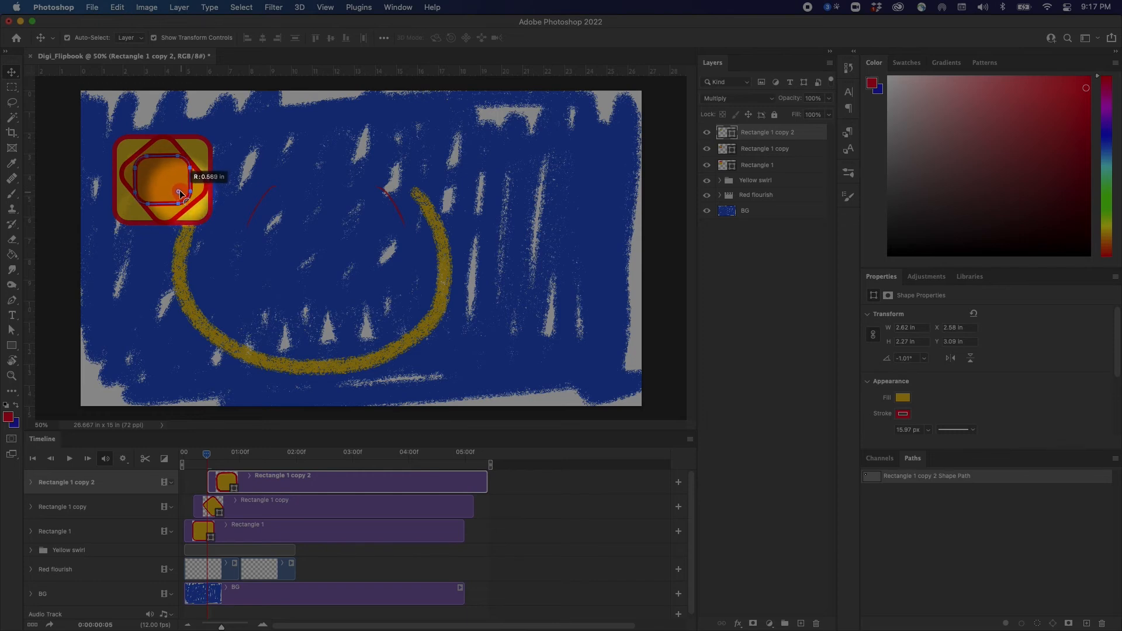
key(Return)
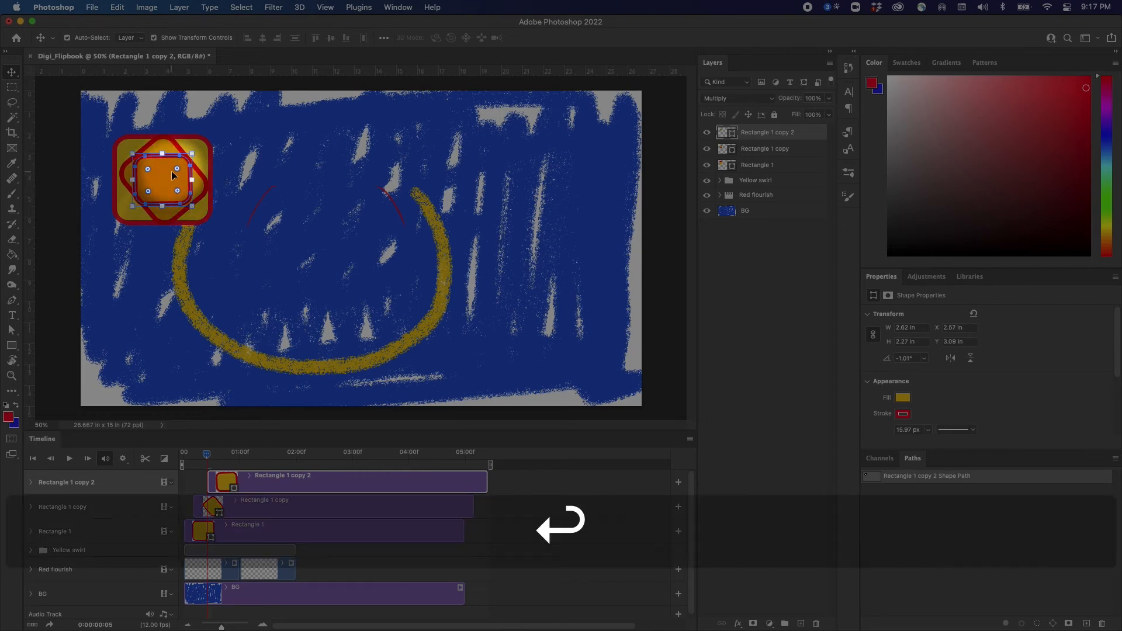
At 0:00:00:05, set Rectangle 1 copy 2's blend mode to Normal and add a Vector Mask Position keyframe
mouse_move(207, 455)
mouse_down()
mouse_move(230, 458)
mouse_move(188, 458)
mouse_move(226, 462)
mouse_up()
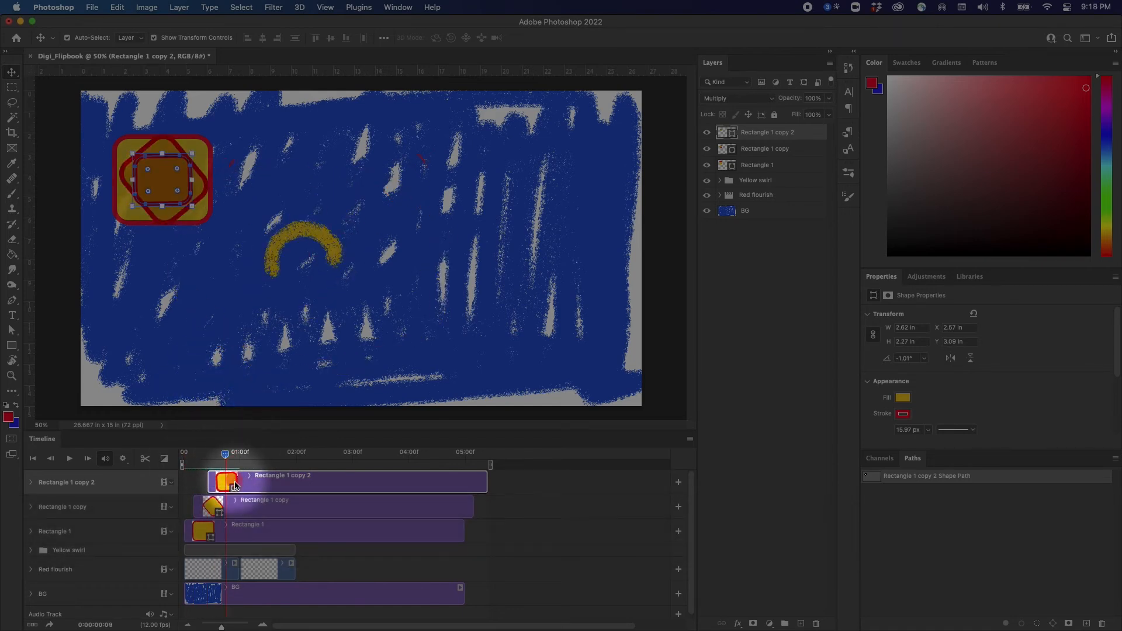
click(31, 483)
drag(225, 455, 206, 455)
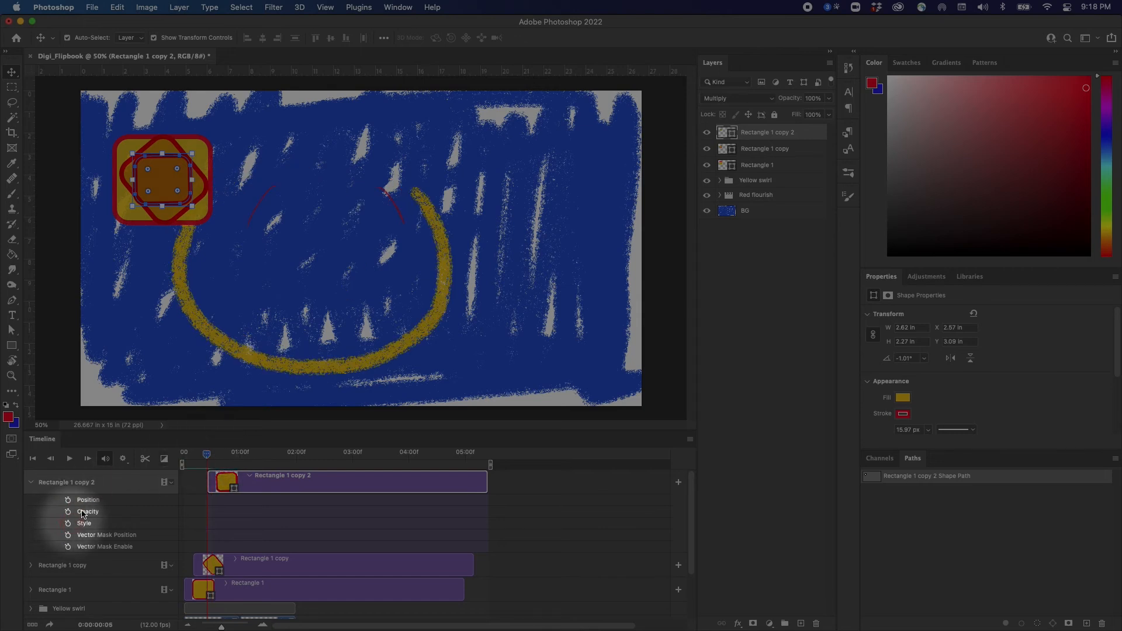
click(734, 98)
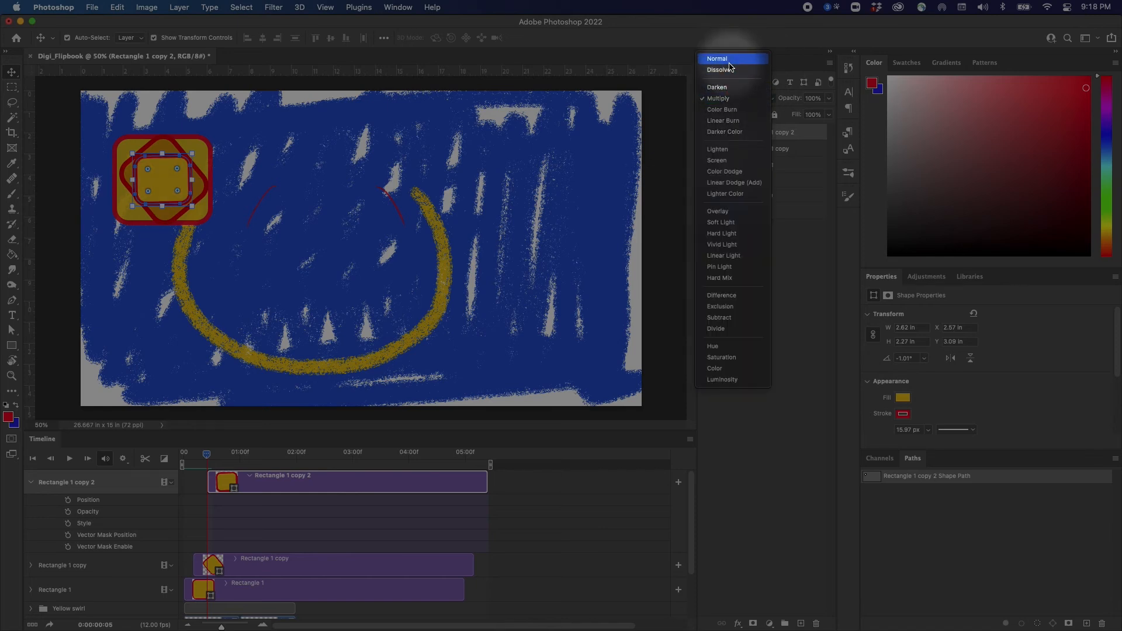
click(729, 62)
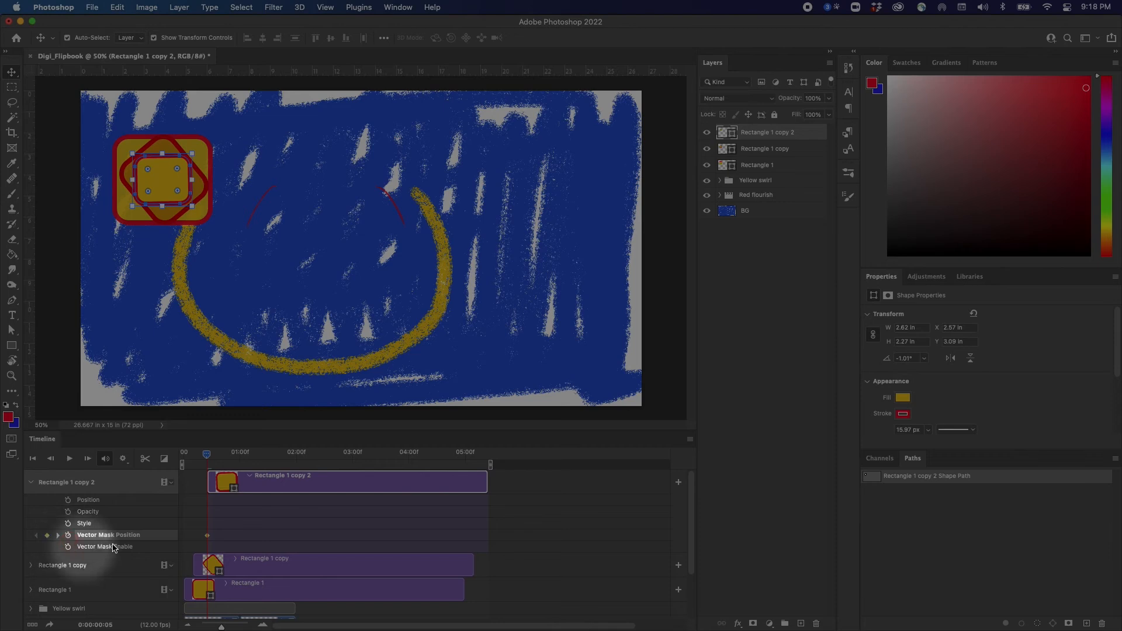
At 0:00:05:03, move the smallest rectangle to the canvas's lower-right area and preview its movement
drag(228, 454, 482, 495)
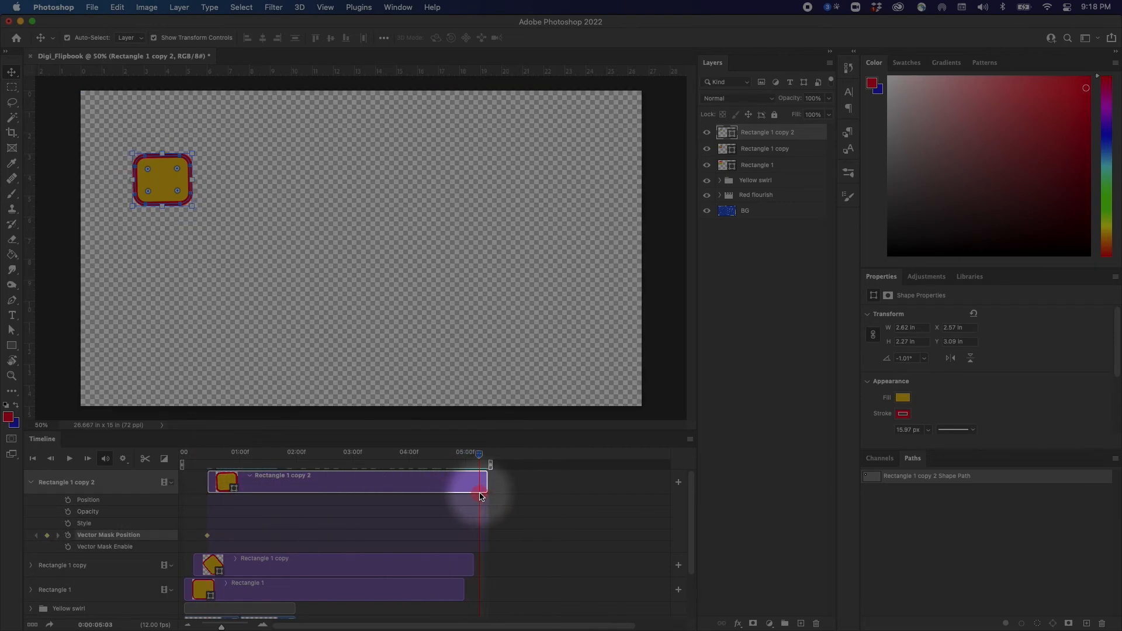
drag(179, 187, 582, 342)
drag(479, 459, 207, 506)
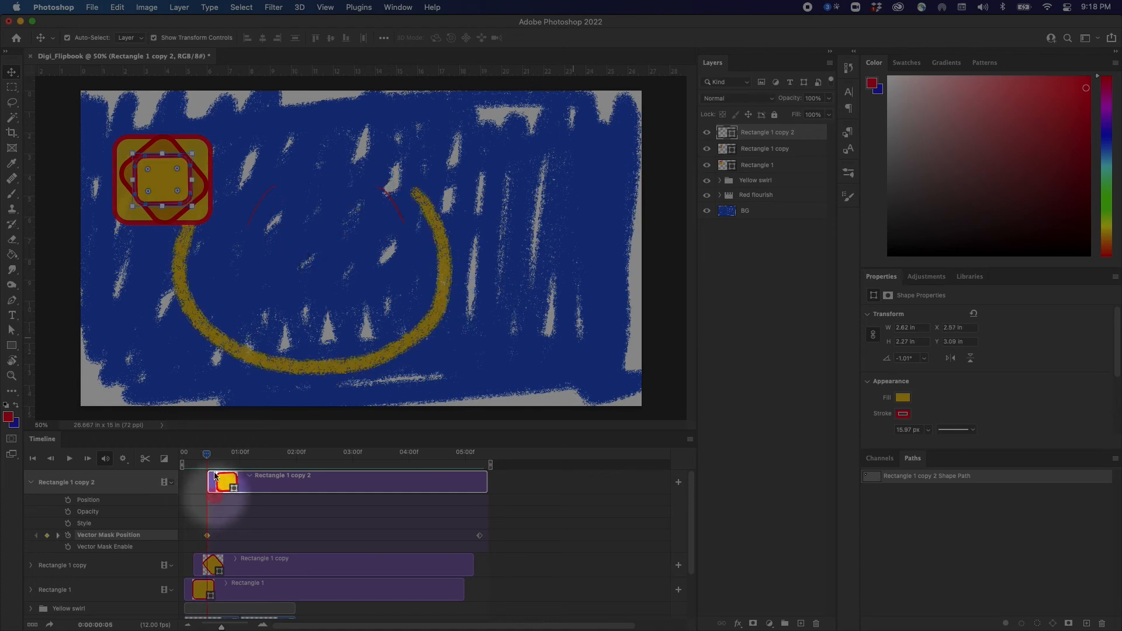
click(159, 299)
drag(214, 473, 246, 457)
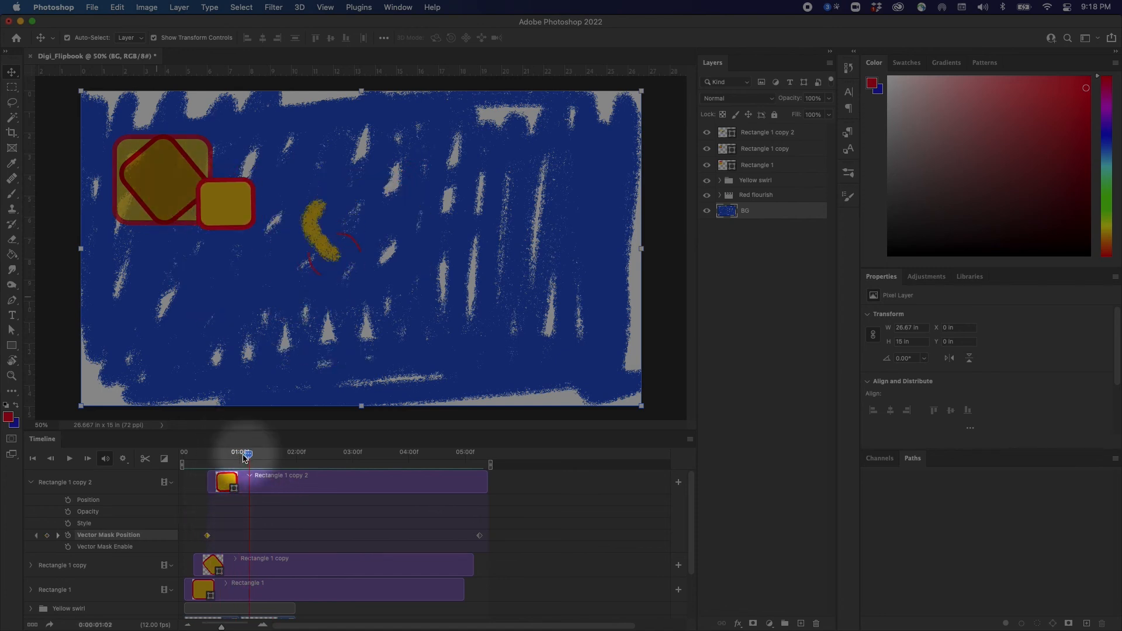
Collapse the Rectangle 1 copy 2 track and expand the Yellow swirl group to examine Layer 12 copy's animation properties
click(31, 484)
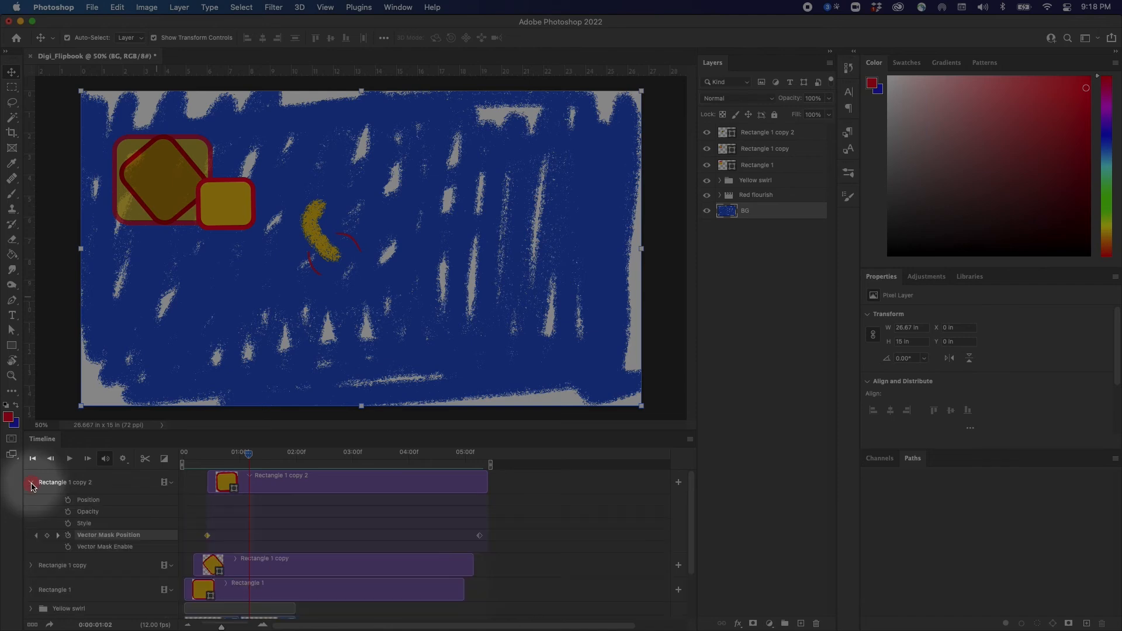
click(31, 483)
mouse_move(239, 454)
mouse_down()
mouse_move(211, 464)
mouse_move(236, 464)
mouse_up()
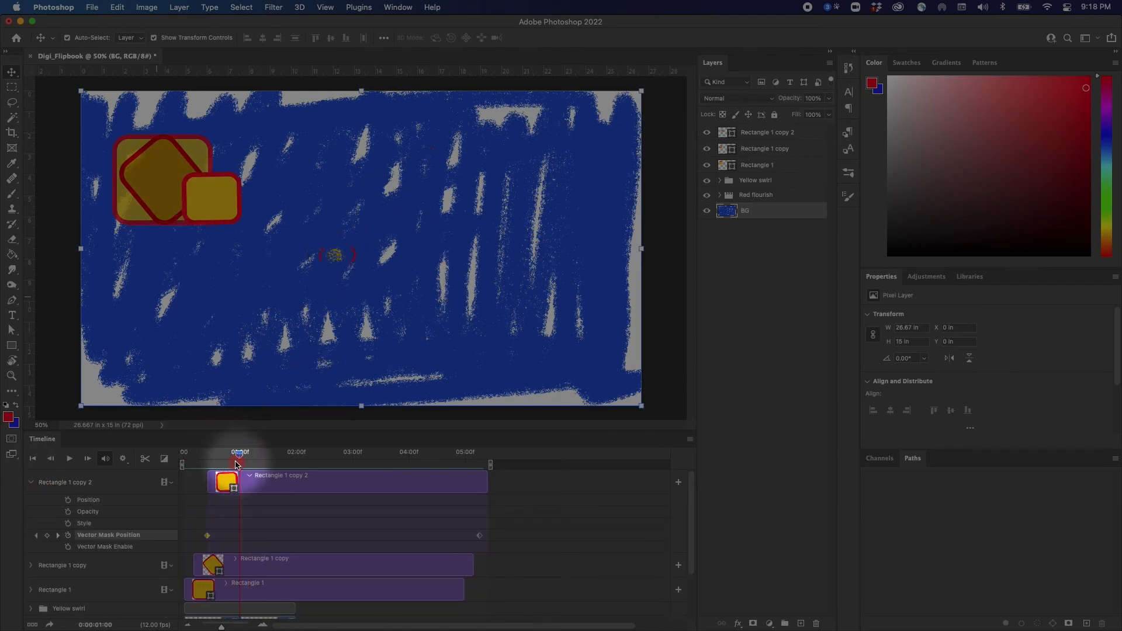
click(30, 483)
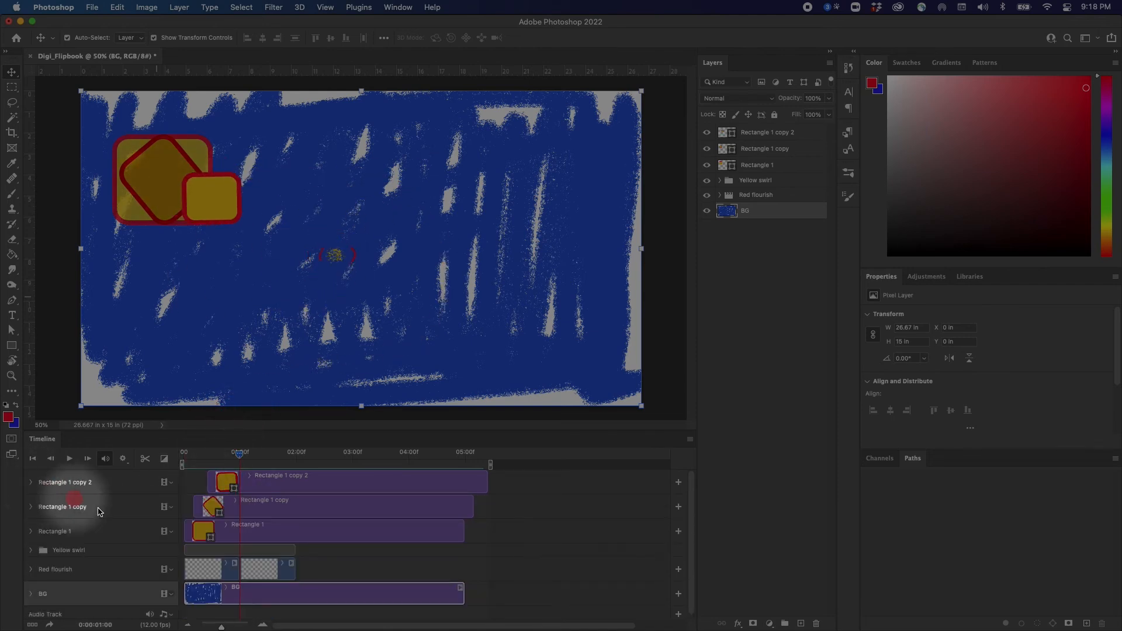
click(31, 550)
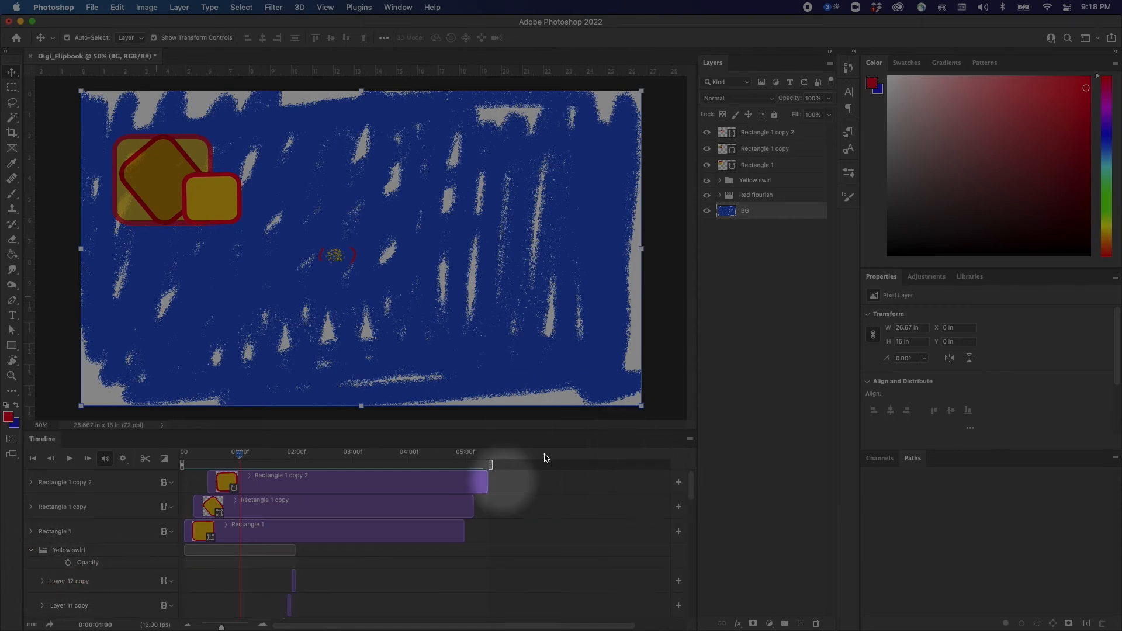
drag(691, 483, 691, 497)
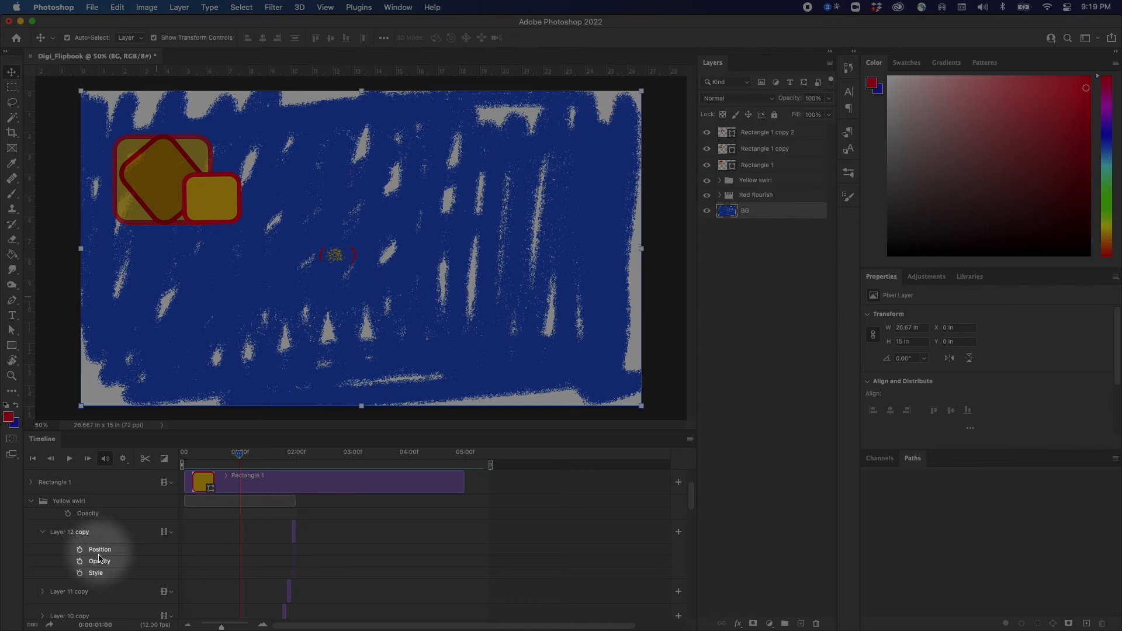
click(42, 533)
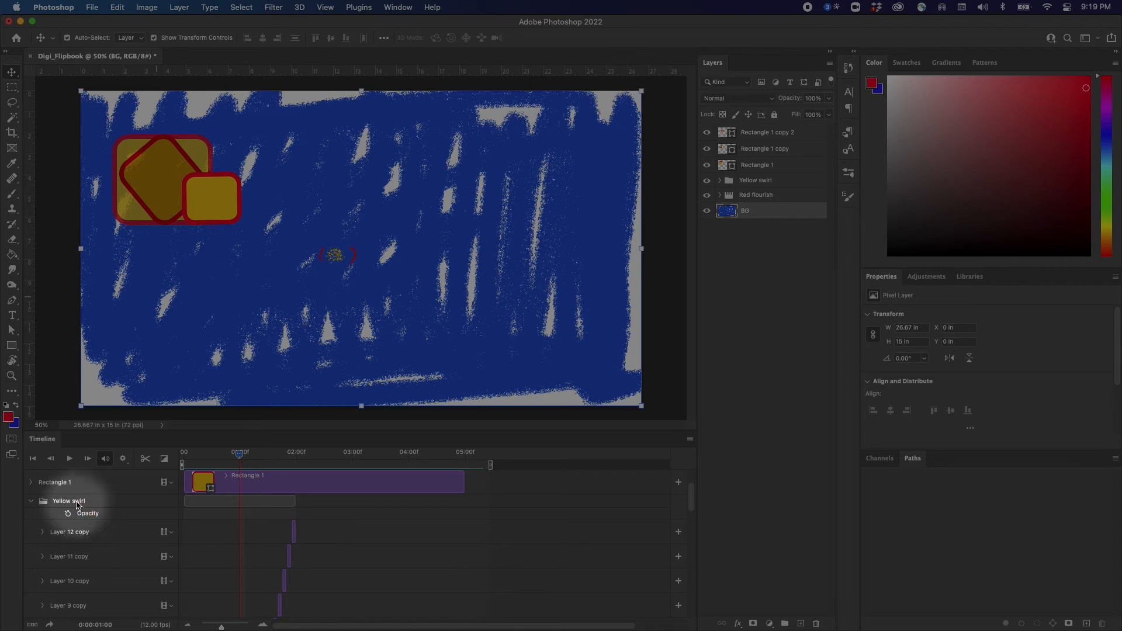
Collapse the Yellow swirl group and expand the Red flourish track to examine its animation properties and frames
click(77, 502)
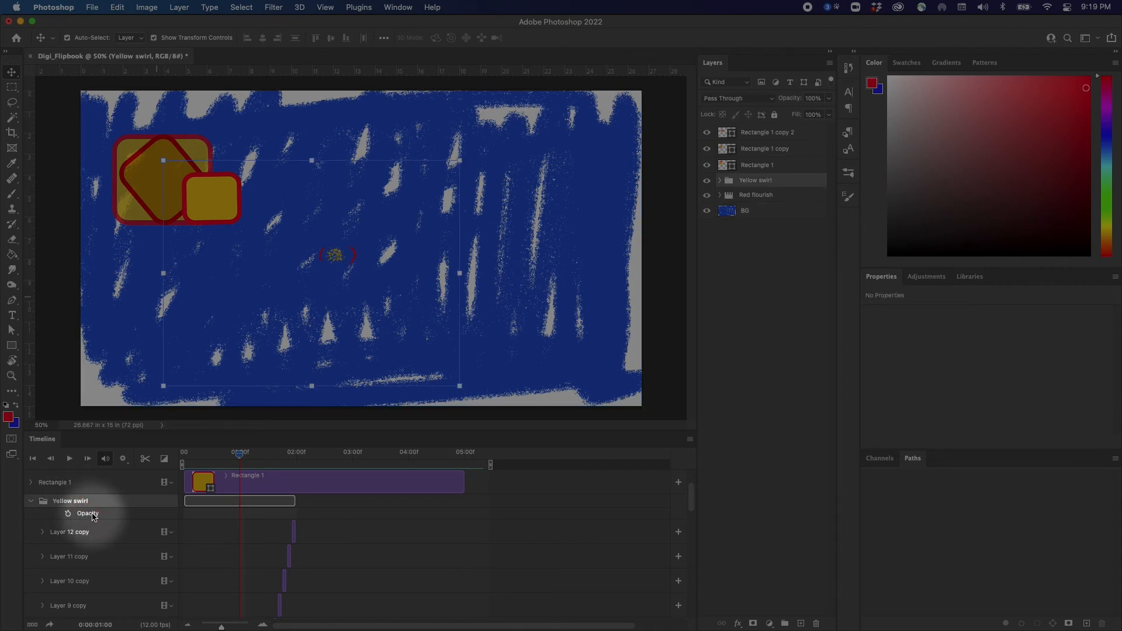
click(31, 501)
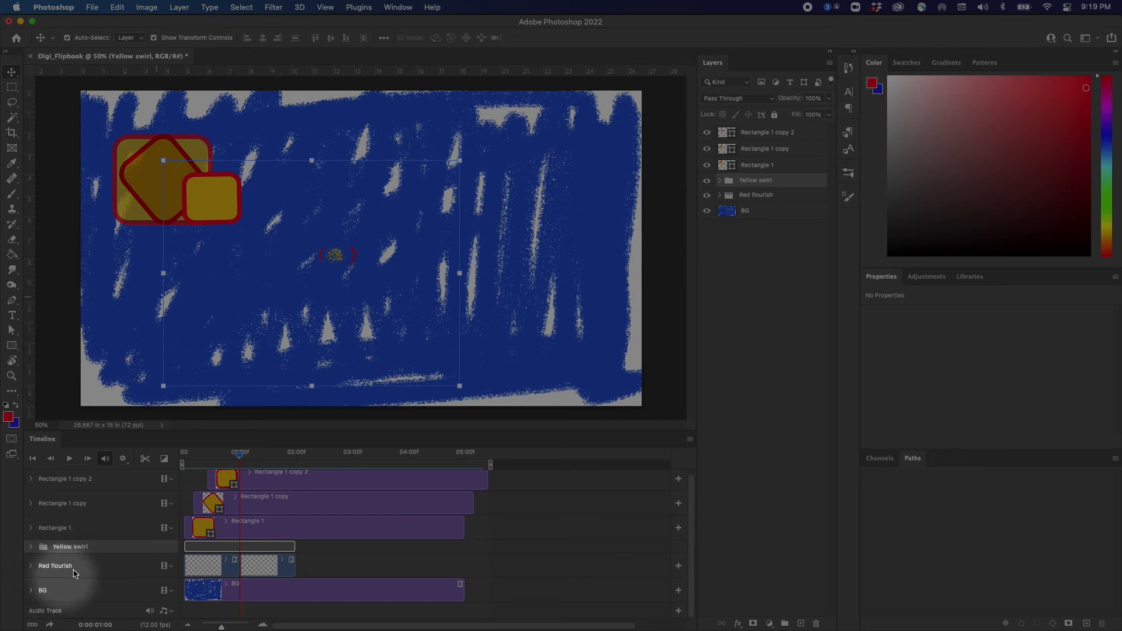
click(31, 566)
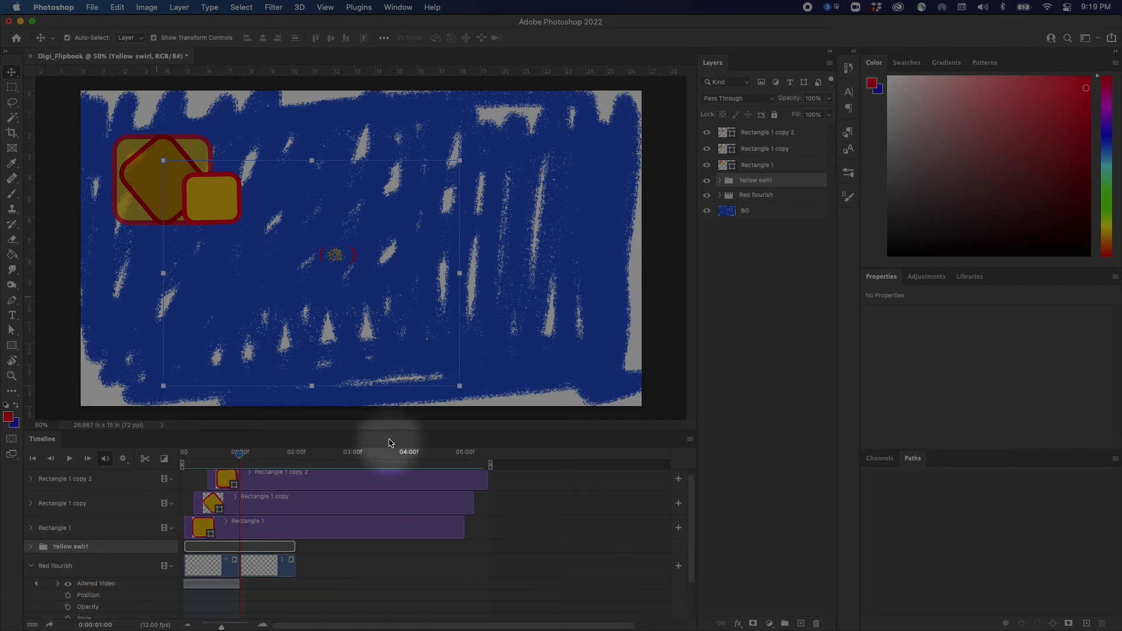
drag(692, 512, 689, 526)
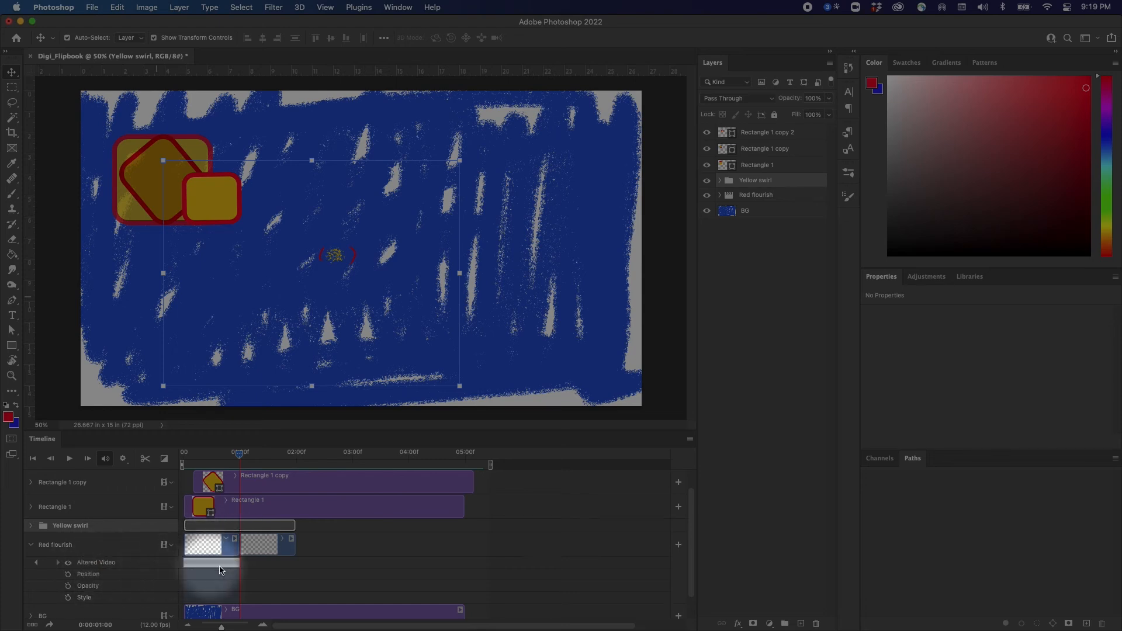
mouse_move(225, 465)
mouse_down()
mouse_move(213, 470)
mouse_move(232, 468)
mouse_up()
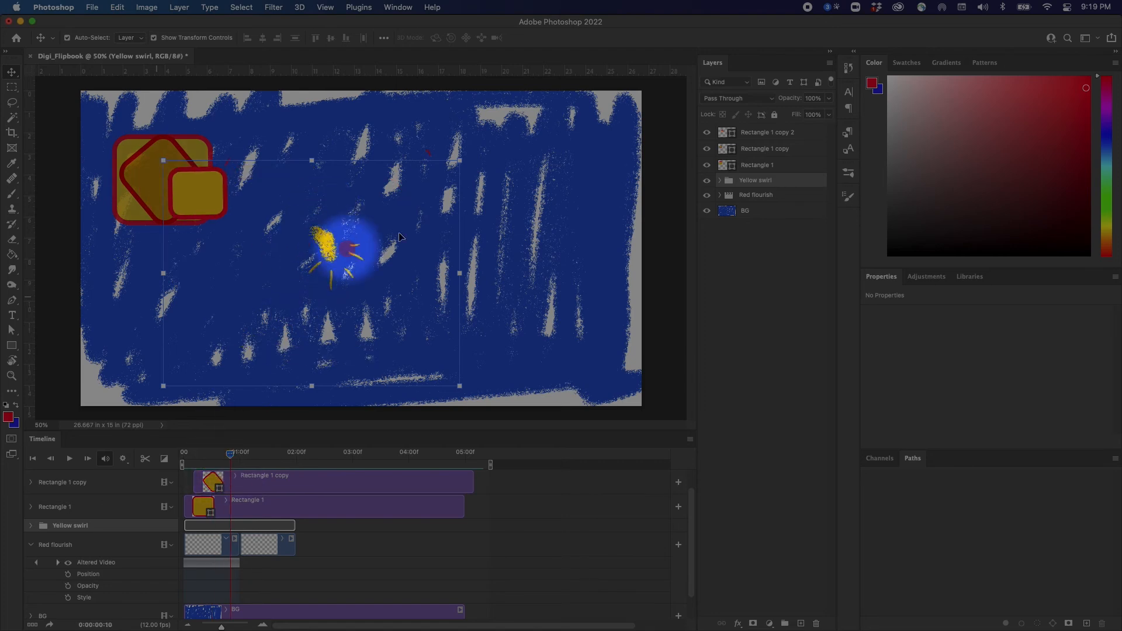
drag(228, 466, 207, 463)
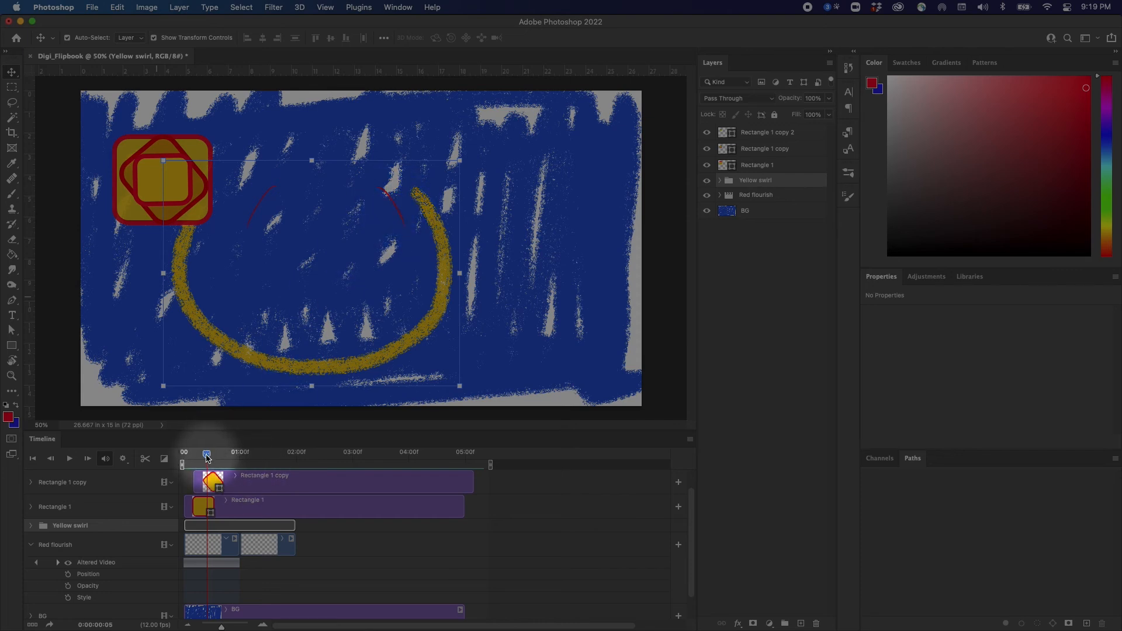
Try to animate the red flourish's position from 0:00:00:00 to the end of its first clip with Position keyframes
drag(208, 459, 183, 459)
click(82, 575)
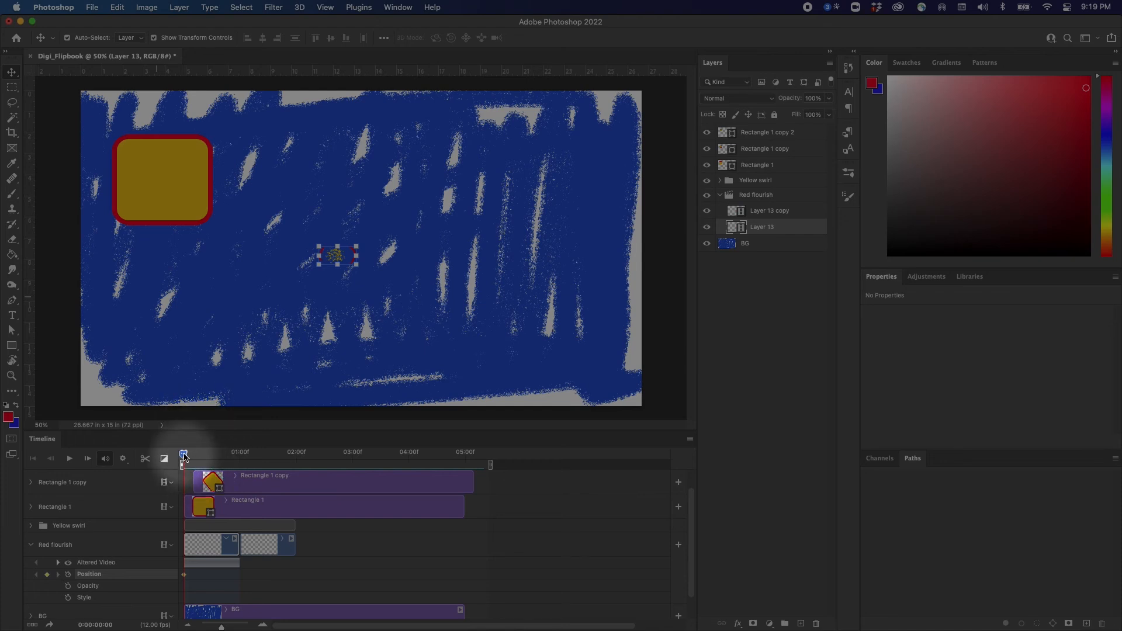
drag(185, 457, 239, 470)
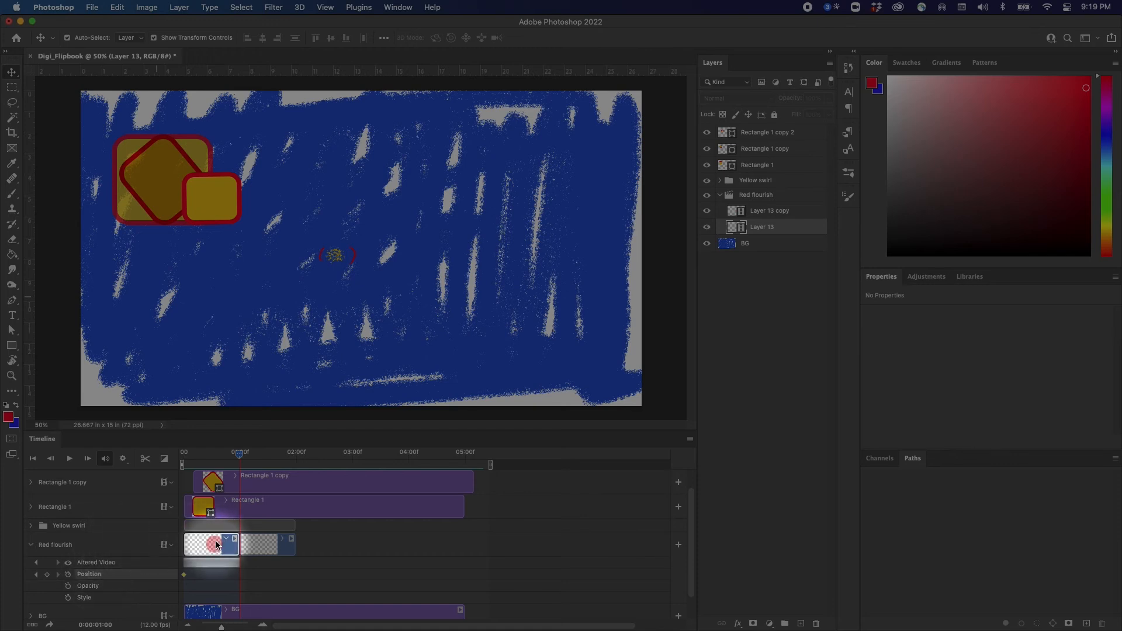
drag(361, 264, 446, 346)
drag(239, 454, 233, 481)
click(47, 574)
Undo the Position keyframes and the movement attempted on the red flourish
key(super+z)
key(super+z)
key(super+z)
key(super+z)
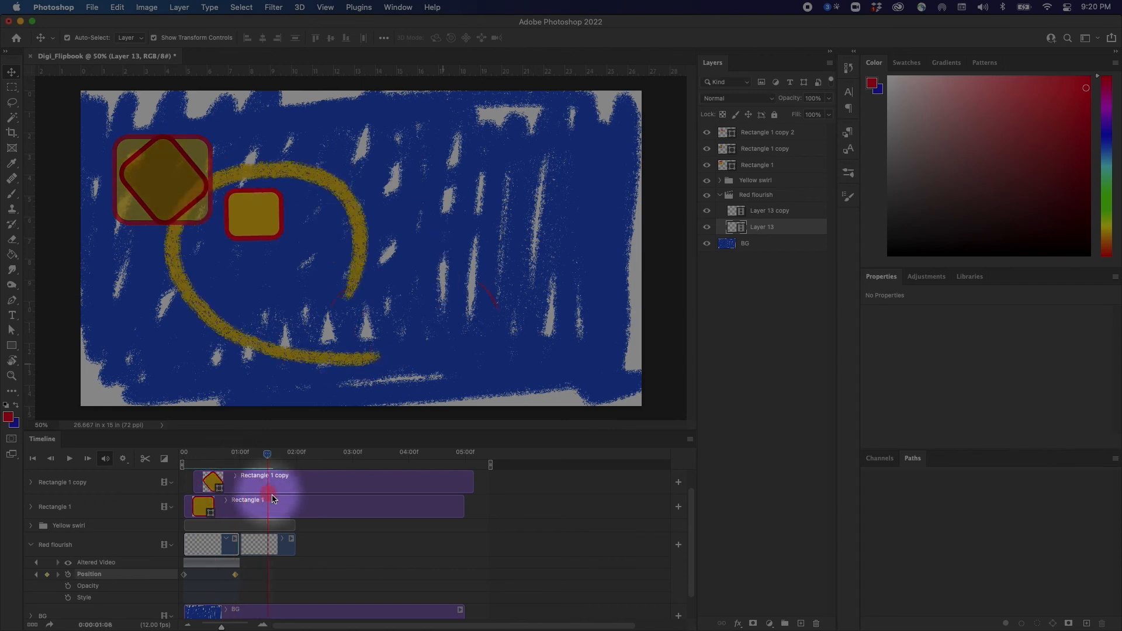
key(super+z)
scroll(684, 509, up, 1)
Add Position keyframes to the red flourish's Layer 13 at 0:00:01:00 and 0:00:01:06
click(100, 558)
drag(201, 464, 235, 465)
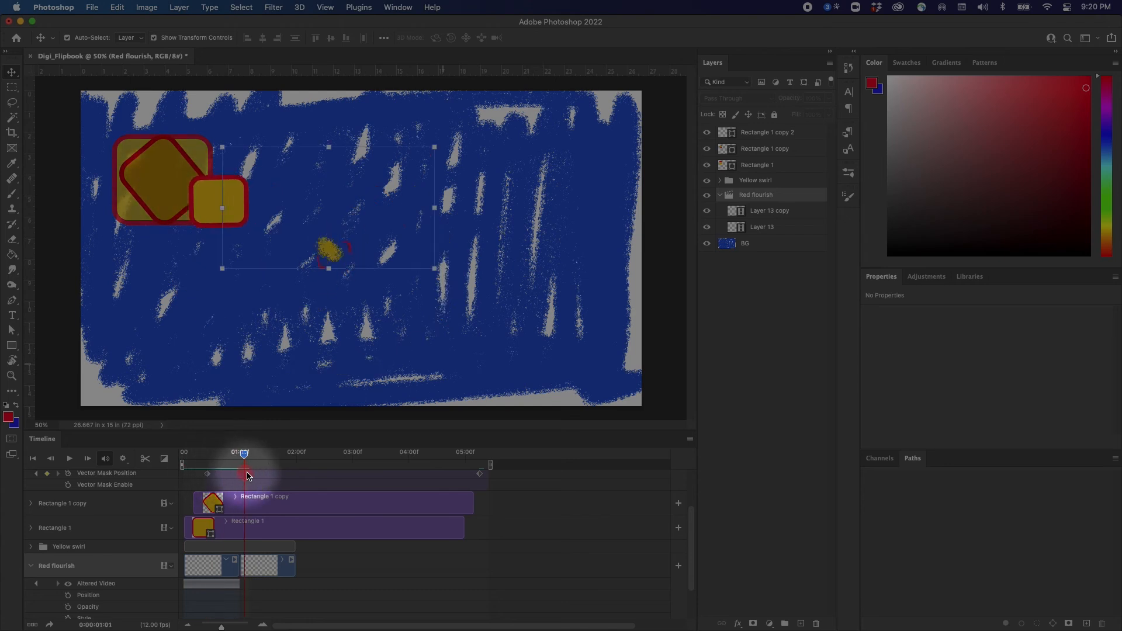
click(38, 587)
drag(691, 520, 691, 550)
drag(204, 456, 251, 514)
click(68, 548)
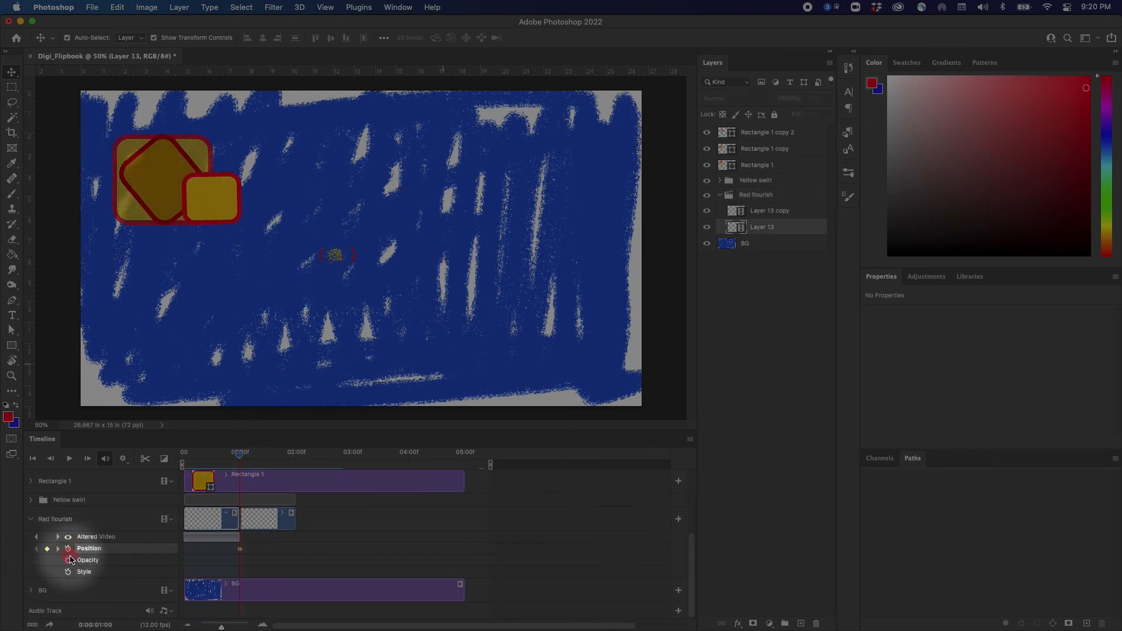
click(259, 460)
drag(260, 461, 268, 462)
click(47, 549)
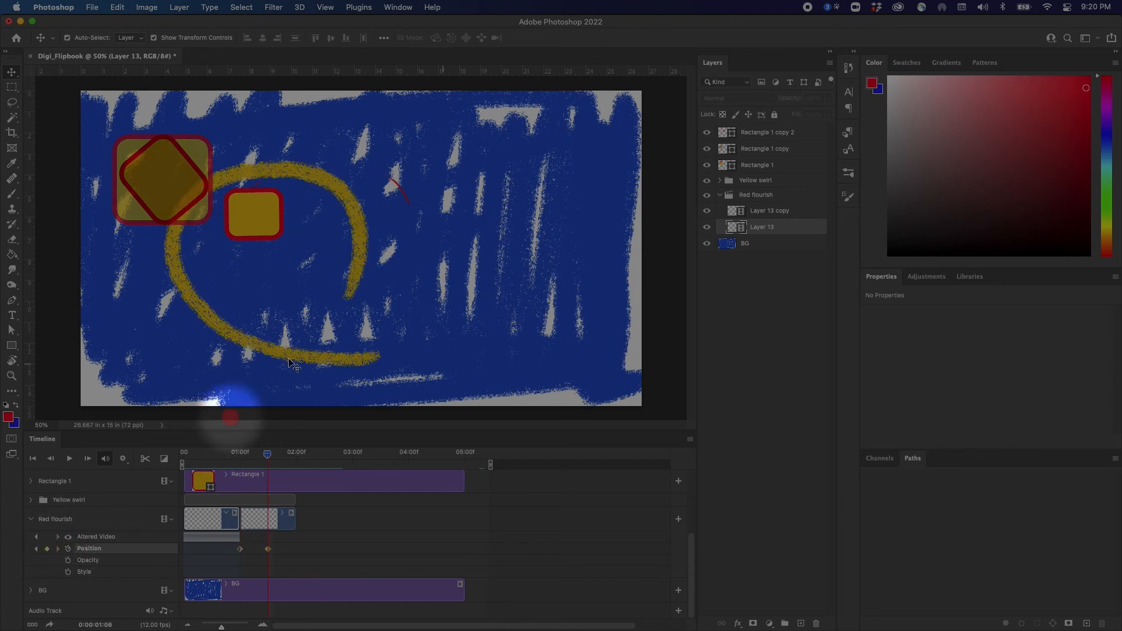
Try to move the red stroke on the canvas at 0:00:01:06, and undo the shift of the background
click(406, 201)
drag(409, 205, 414, 194)
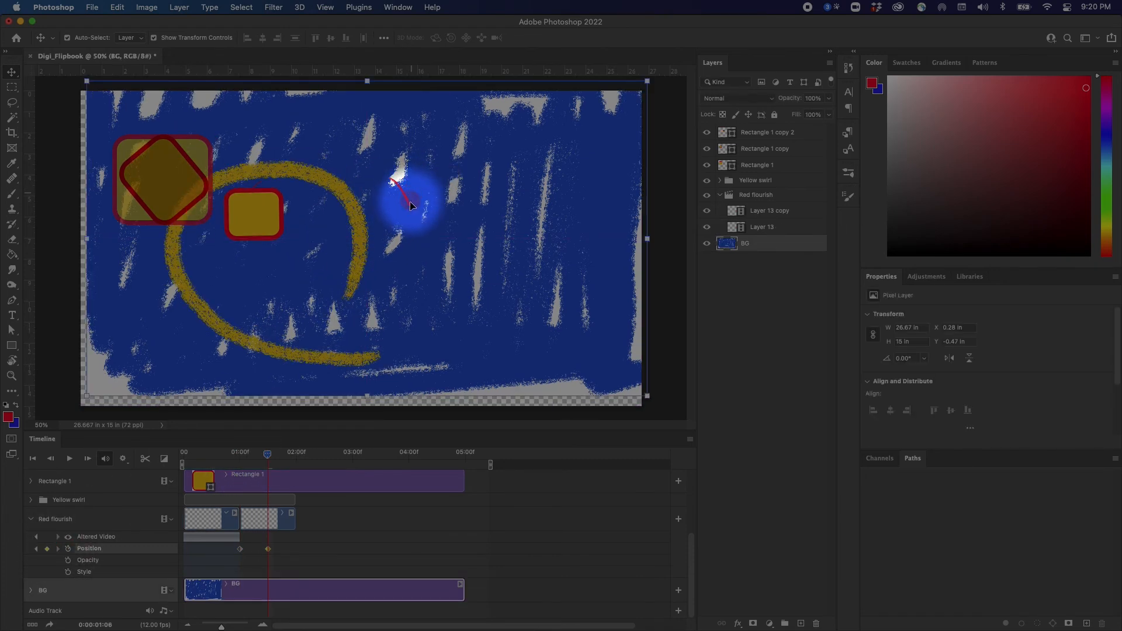
key(super+z)
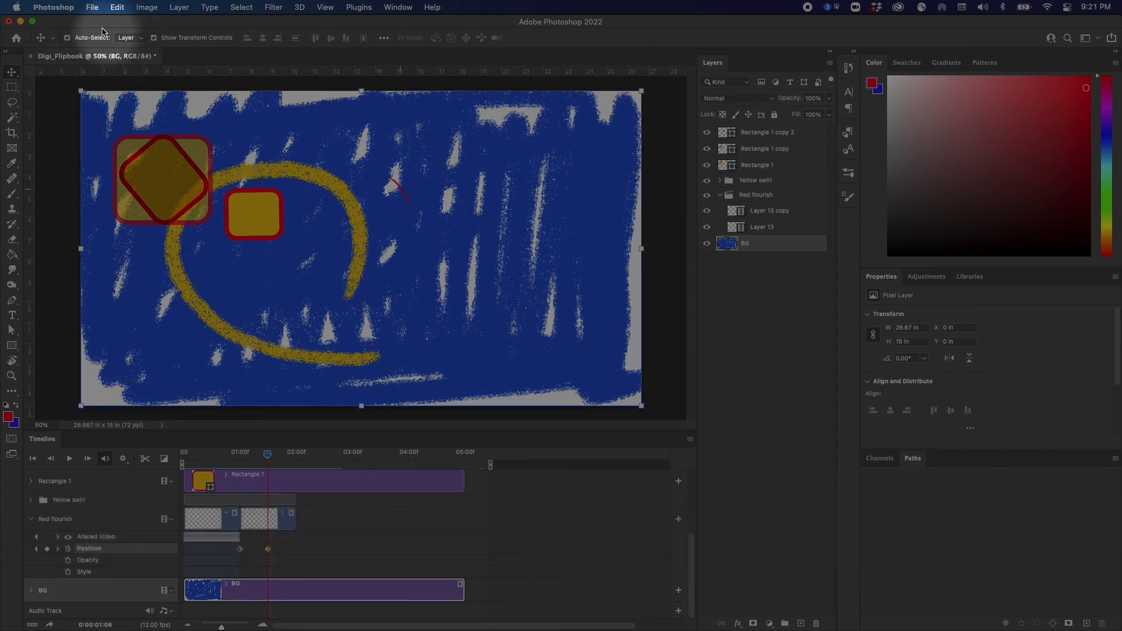
Turn off Auto-Select for the Move tool, lock the BG layer and try moving the artwork on the canvas
click(69, 38)
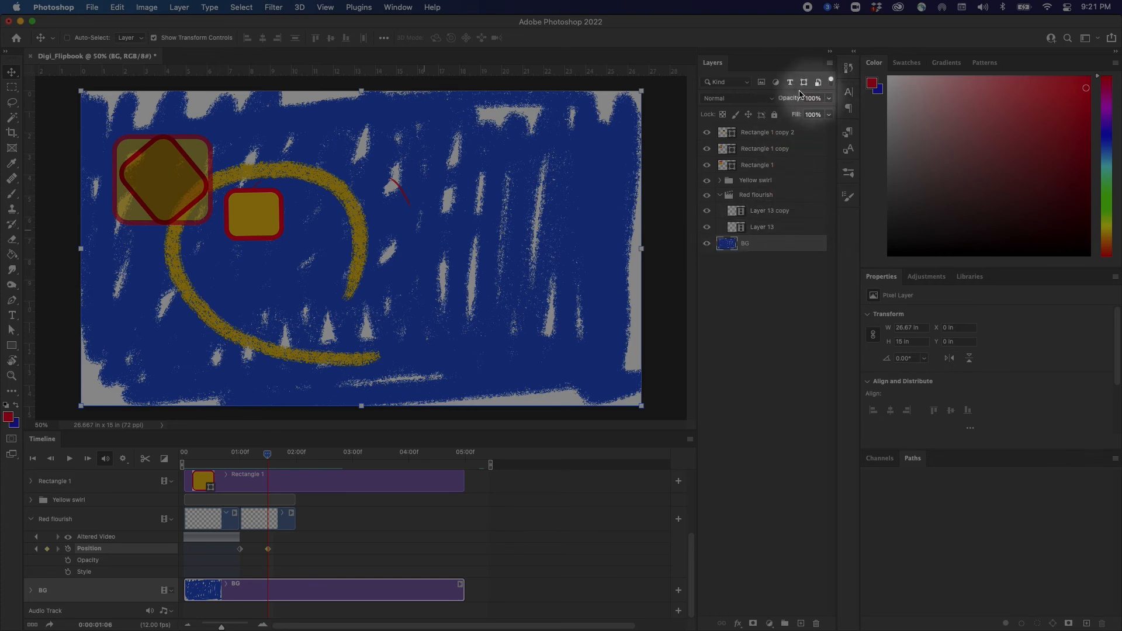
click(775, 115)
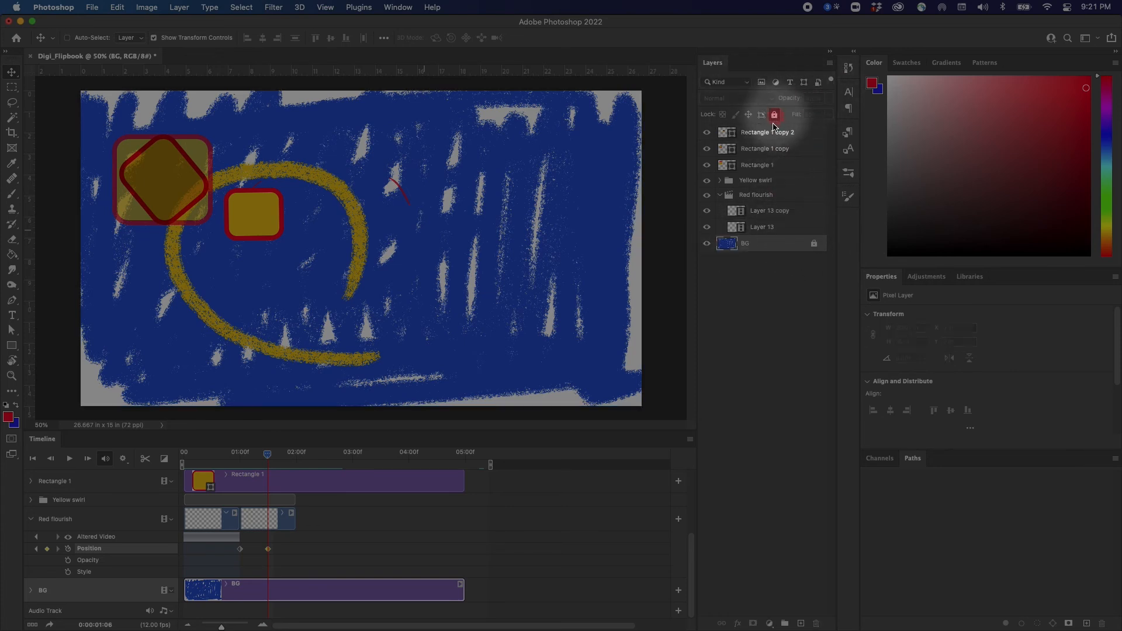
click(410, 203)
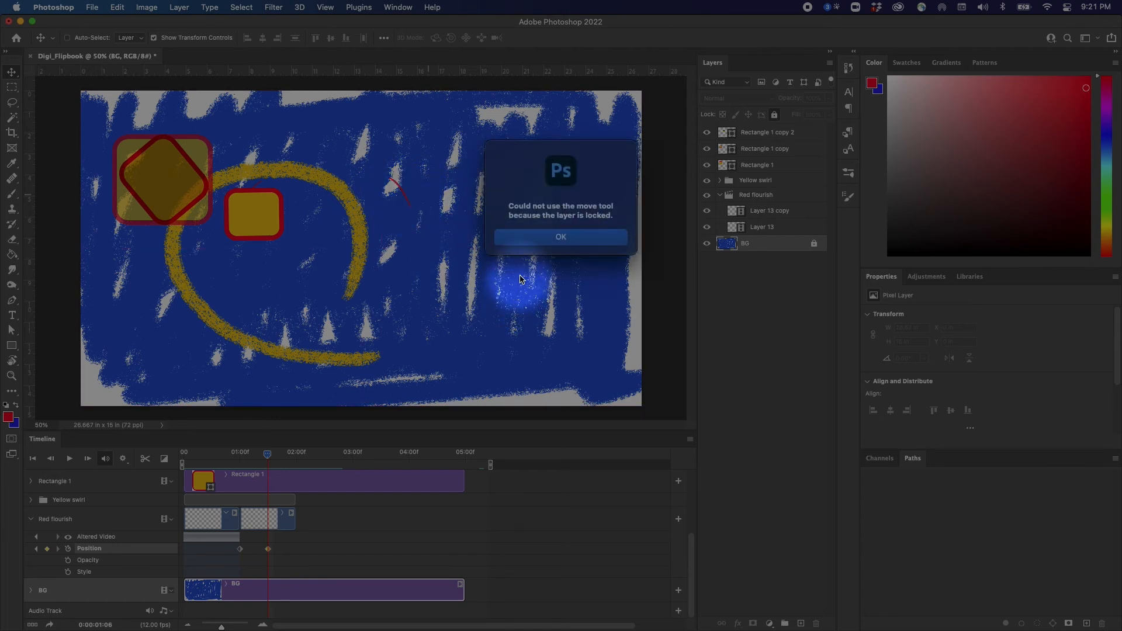
click(552, 237)
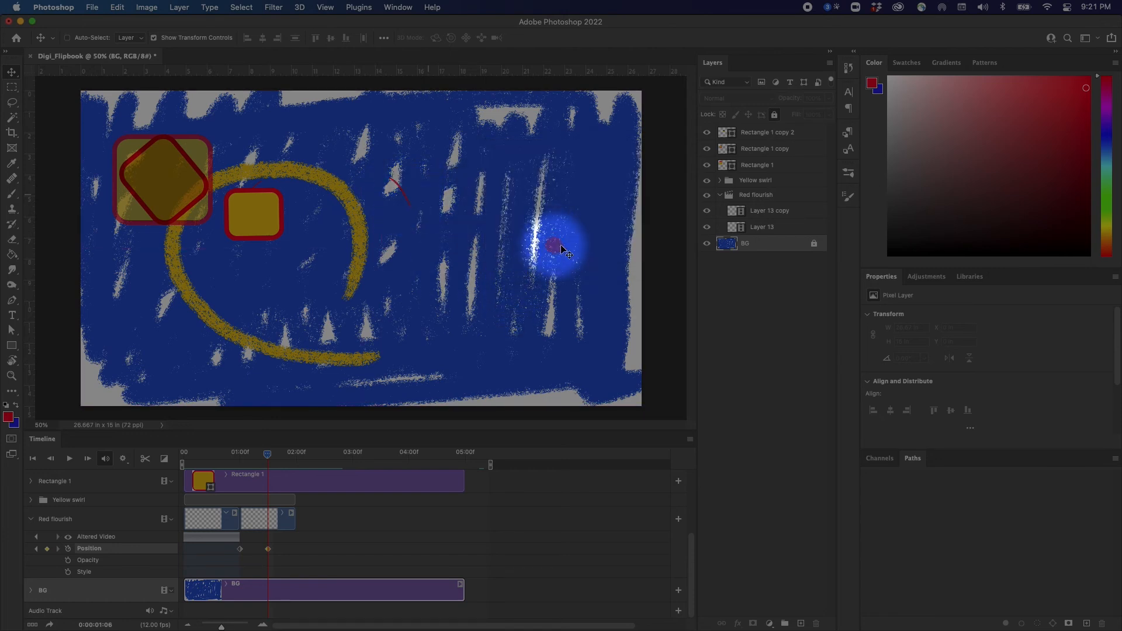
Try to scale the Red flourish group to 145.88% at 0:00:01:06 and preview the animation
click(771, 198)
drag(433, 211, 525, 263)
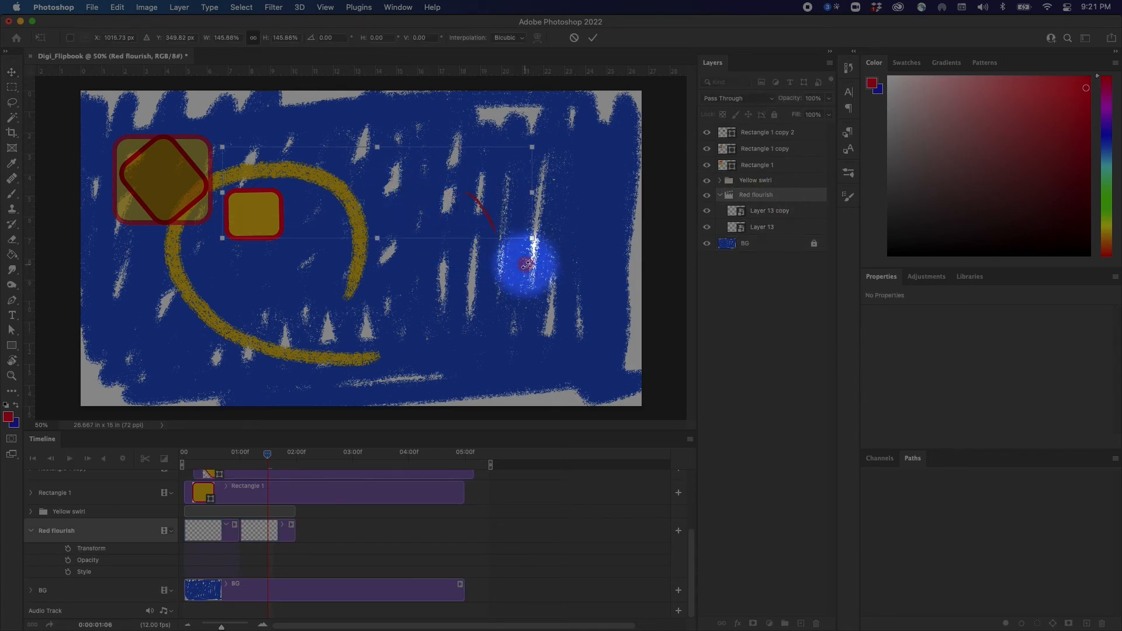
drag(264, 455, 264, 442)
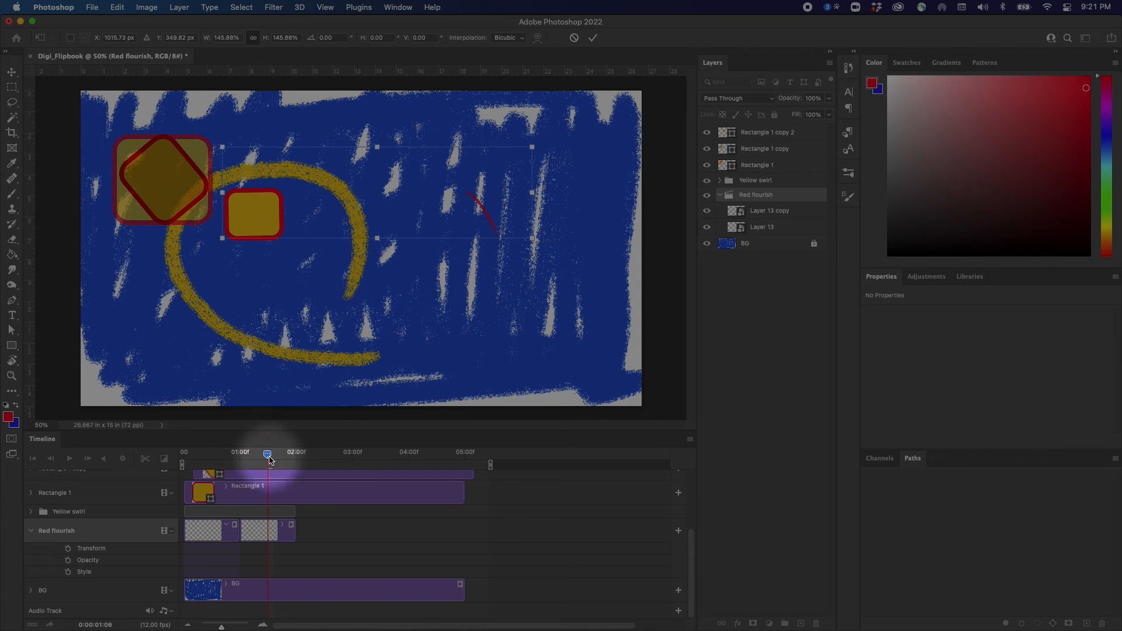
key(Return)
drag(264, 456, 233, 529)
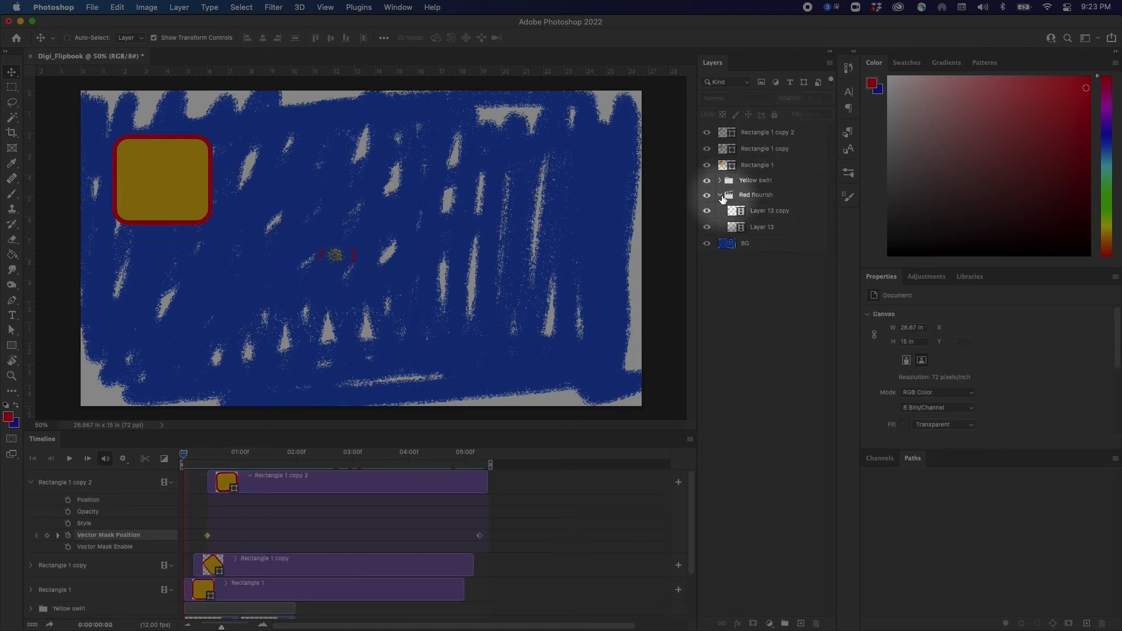
Group Rectangle 1, Rectangle 1 copy and Rectangle 1 copy 2, and name the group Rectangles
click(786, 166)
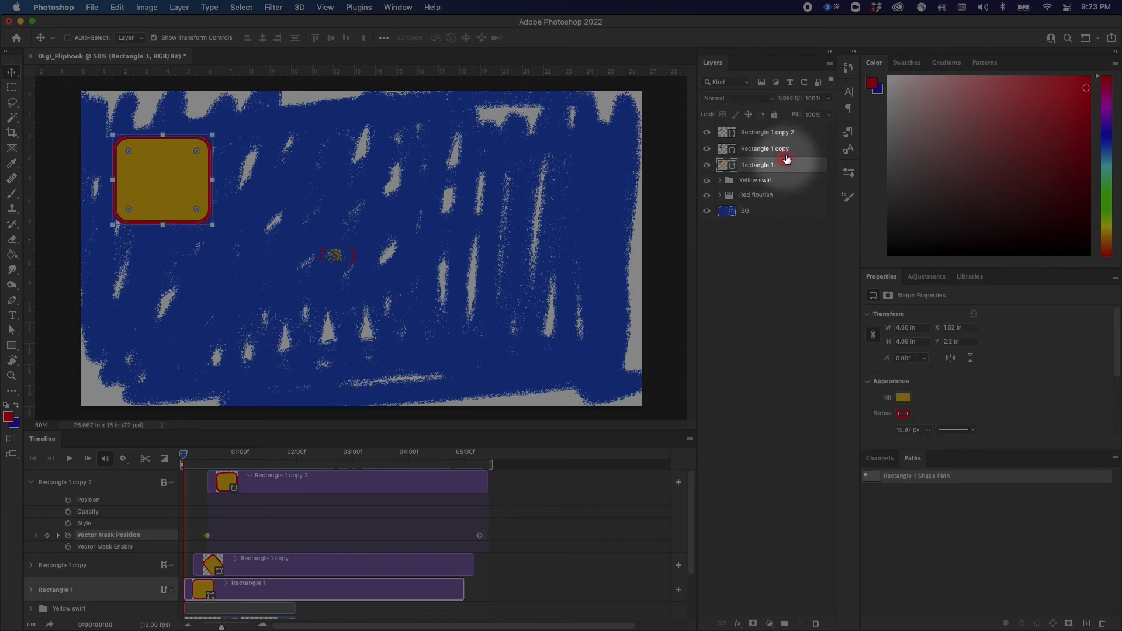
shift+click(798, 132)
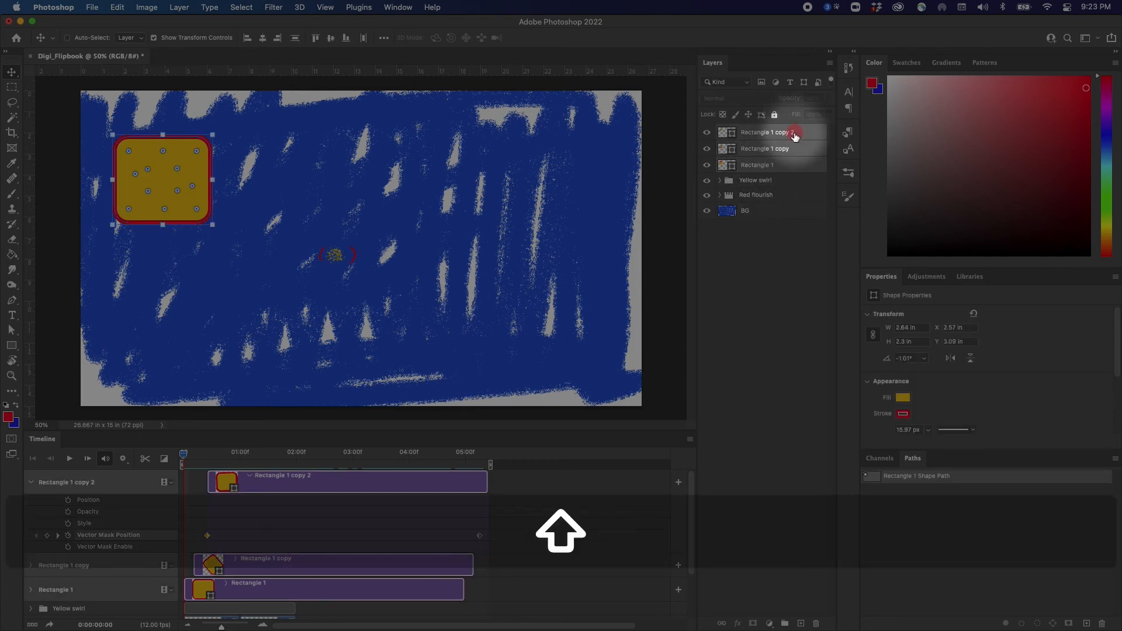
drag(769, 153, 785, 622)
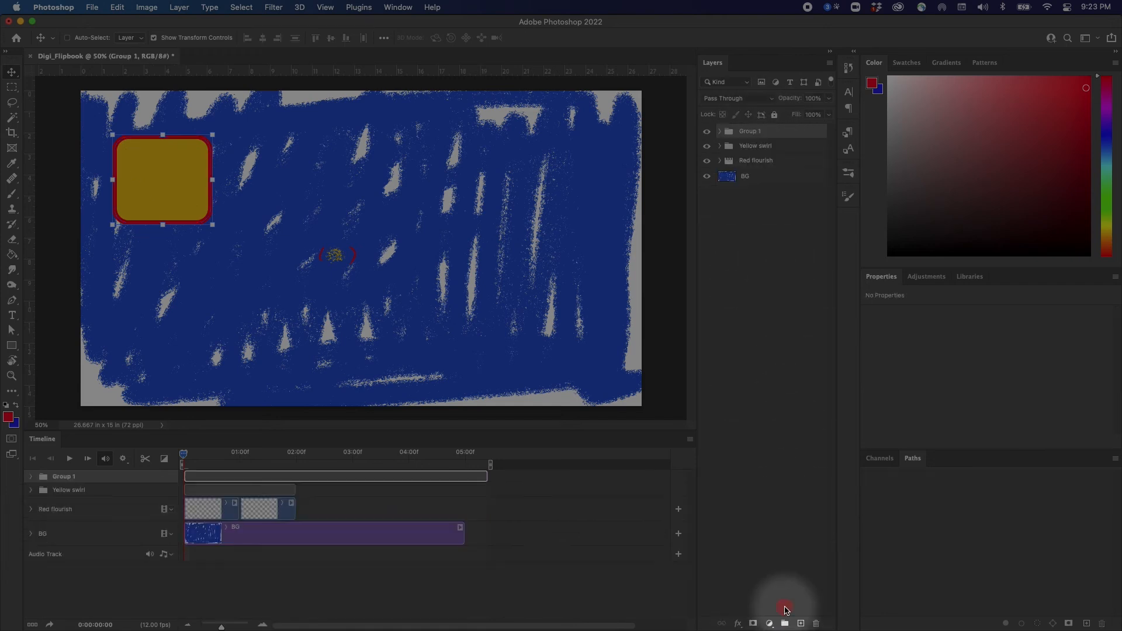
click(31, 477)
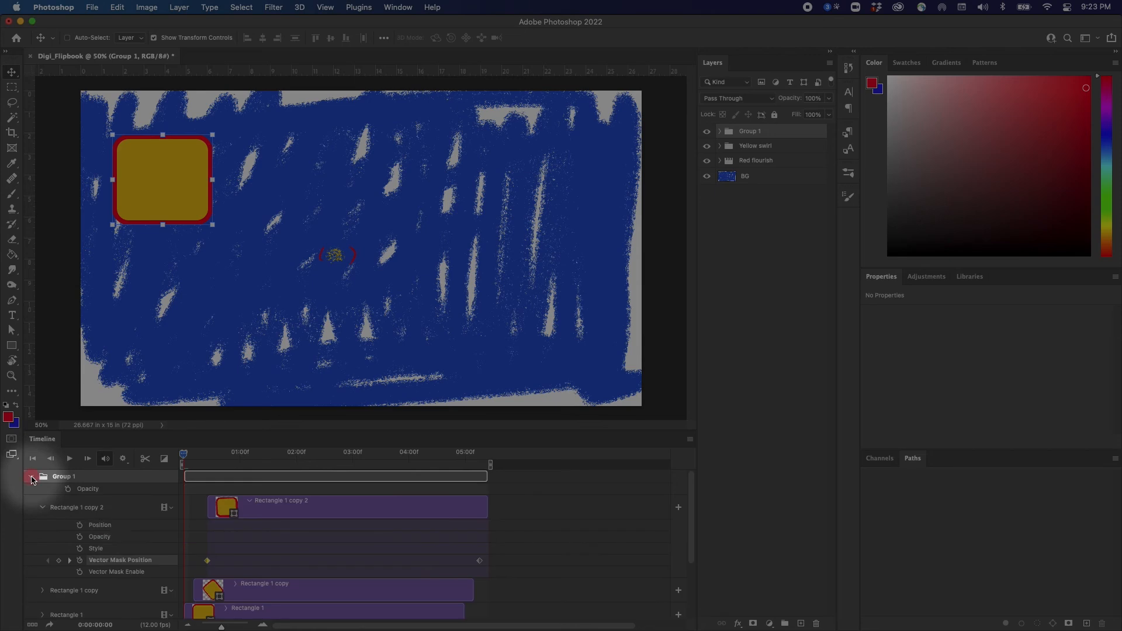
click(719, 131)
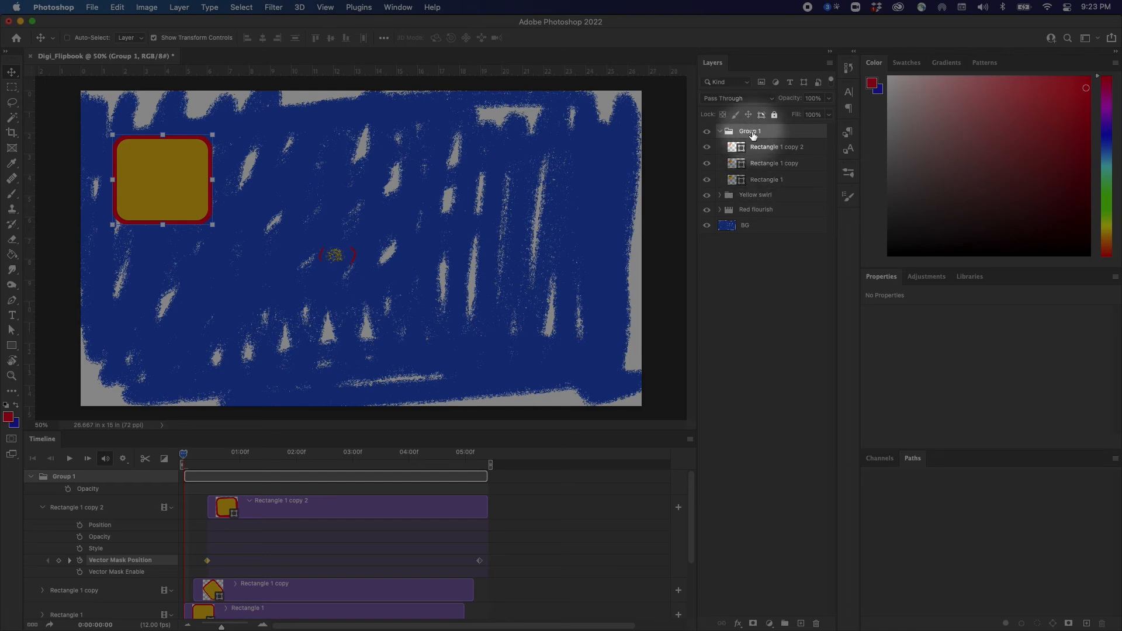
text(Rectangles)
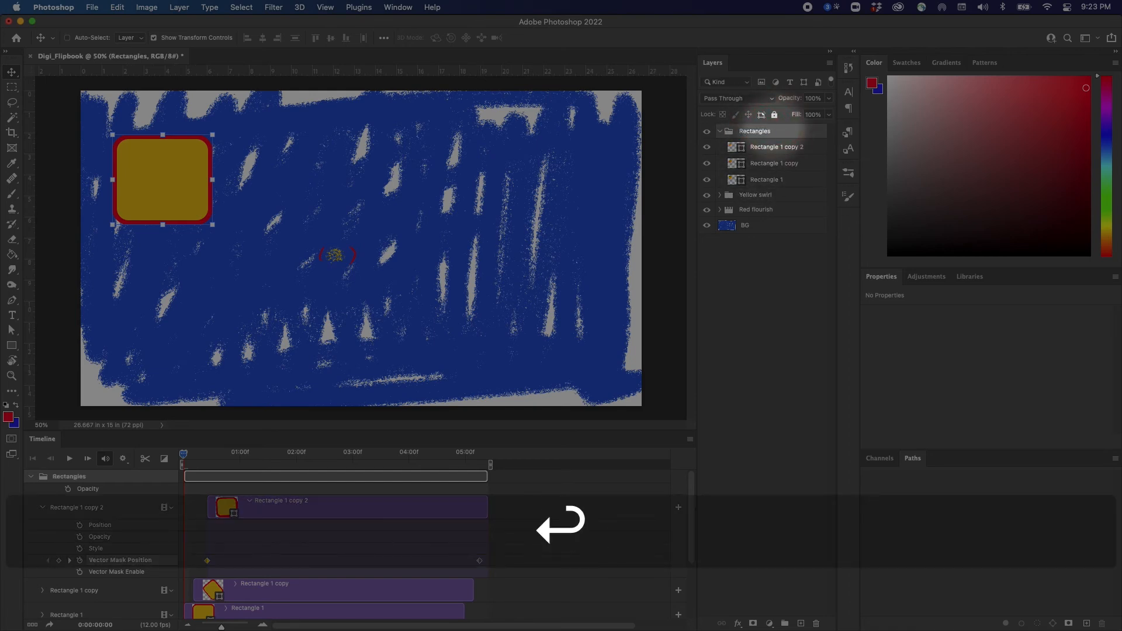
click(764, 342)
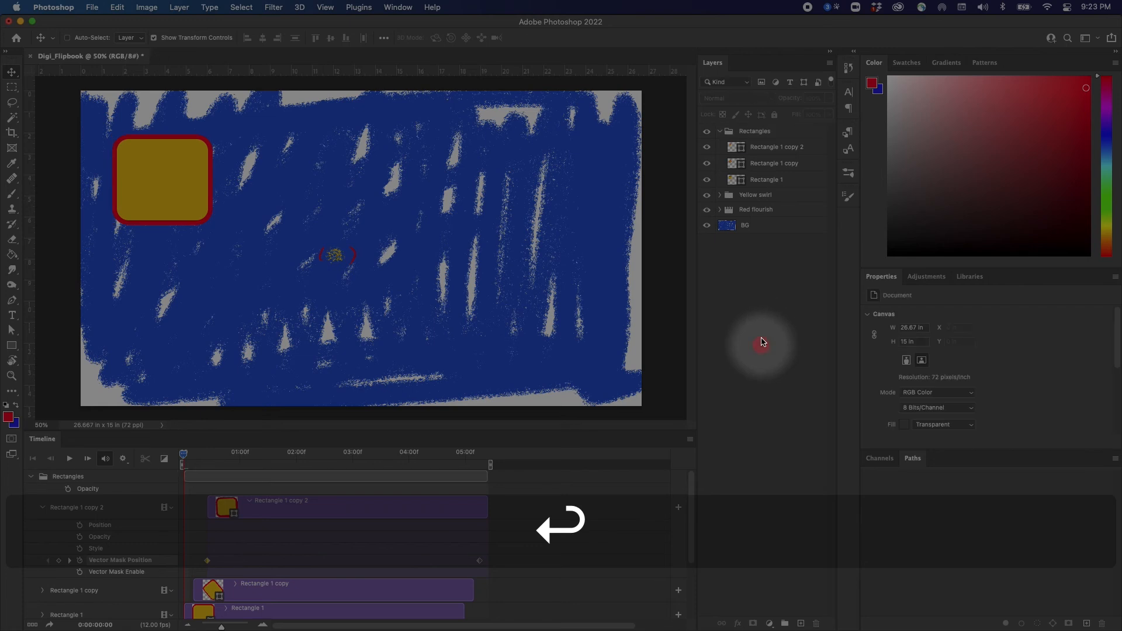
Collapse the Rectangles layer group and trim the BG clip to a duration of 00:02
drag(187, 455, 163, 495)
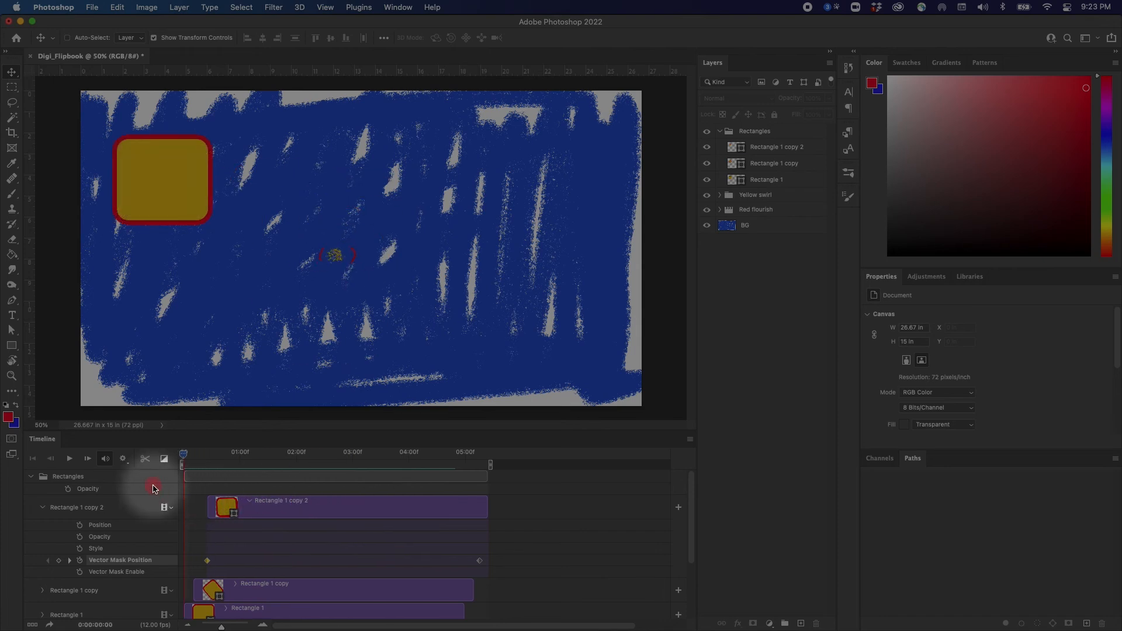
click(761, 195)
click(721, 131)
click(764, 200)
click(751, 176)
click(730, 178)
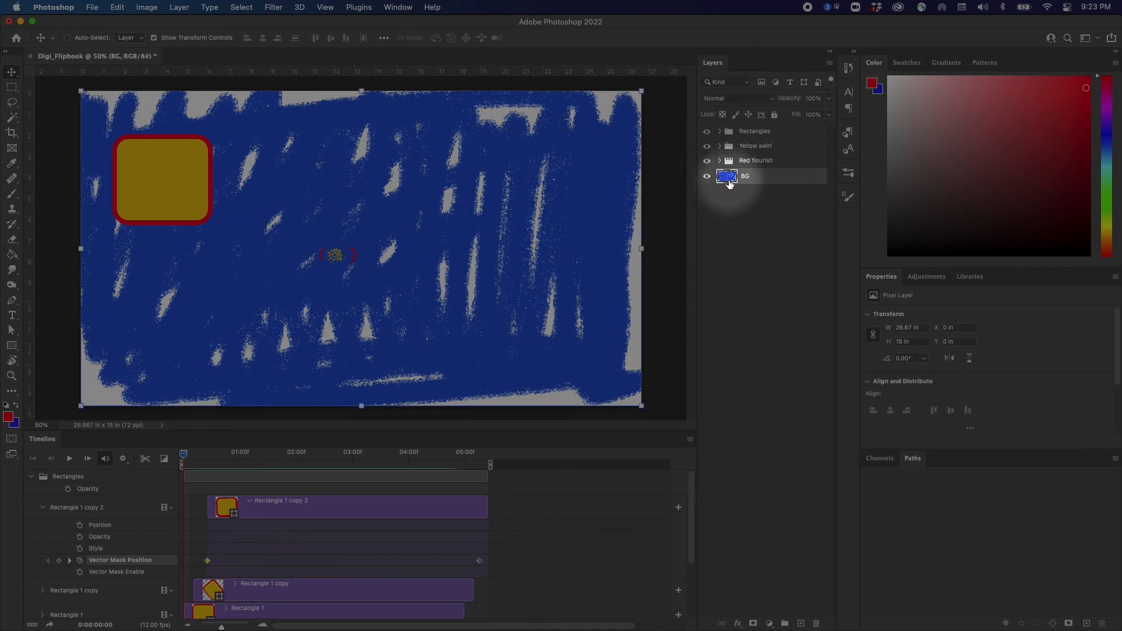
drag(683, 501, 685, 540)
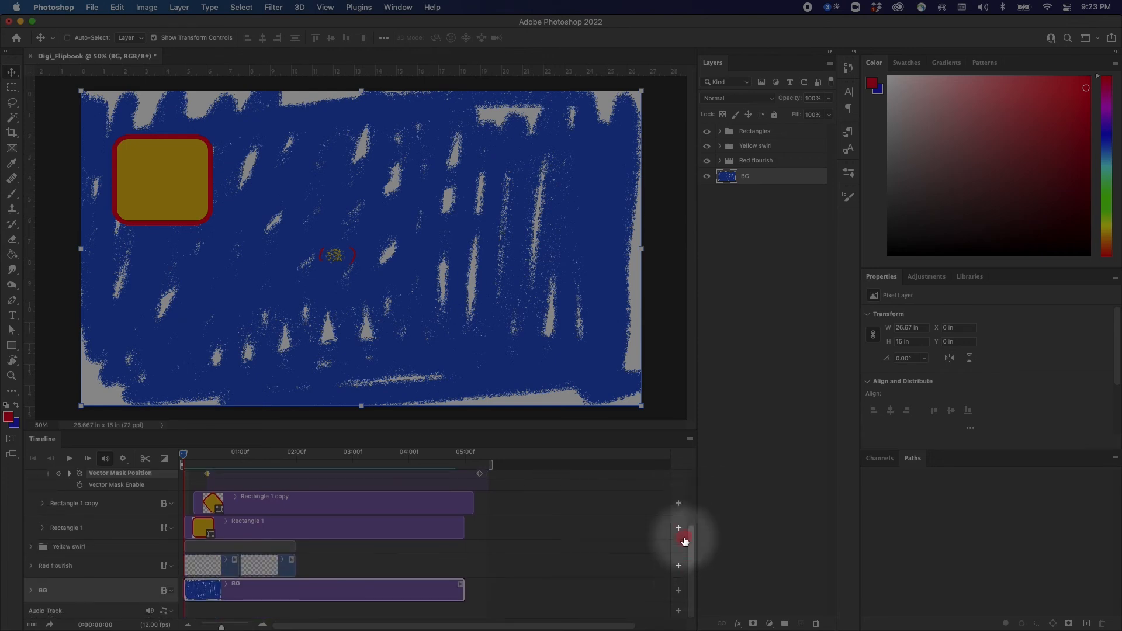
drag(462, 592, 193, 594)
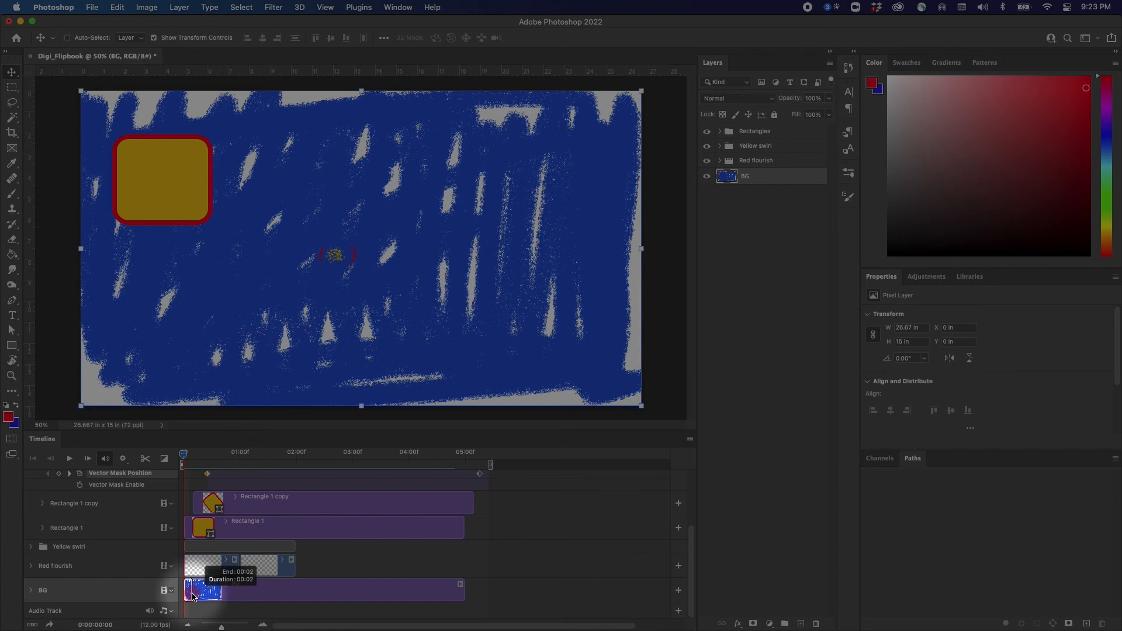
drag(199, 597, 191, 594)
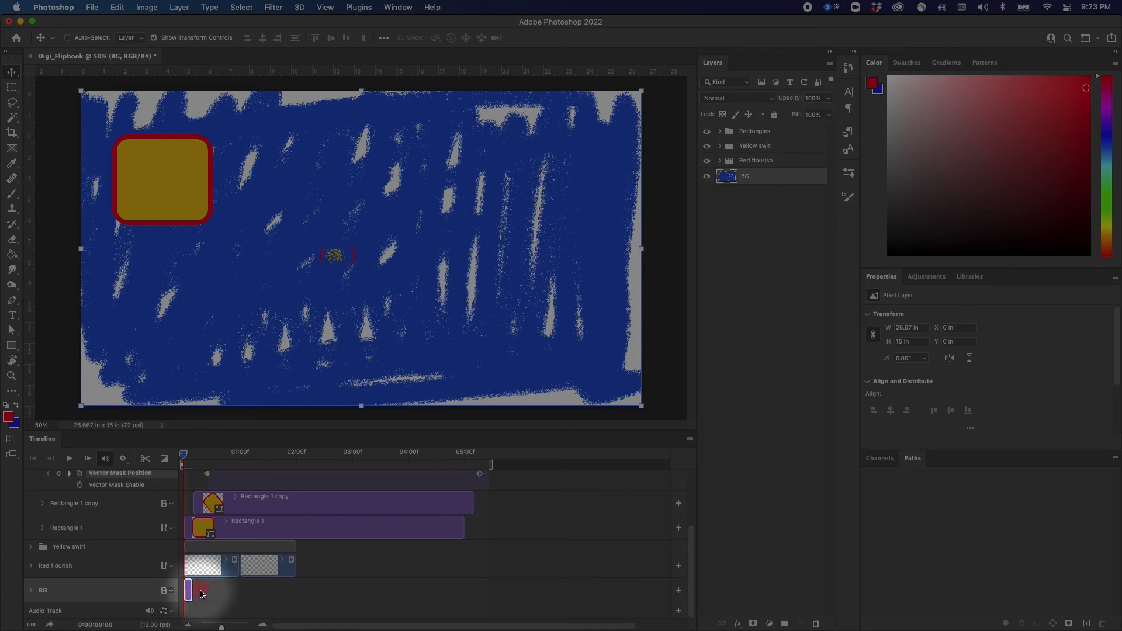
Add a new empty layer directly above BG, starting at 0:00:00:02
drag(189, 457, 194, 462)
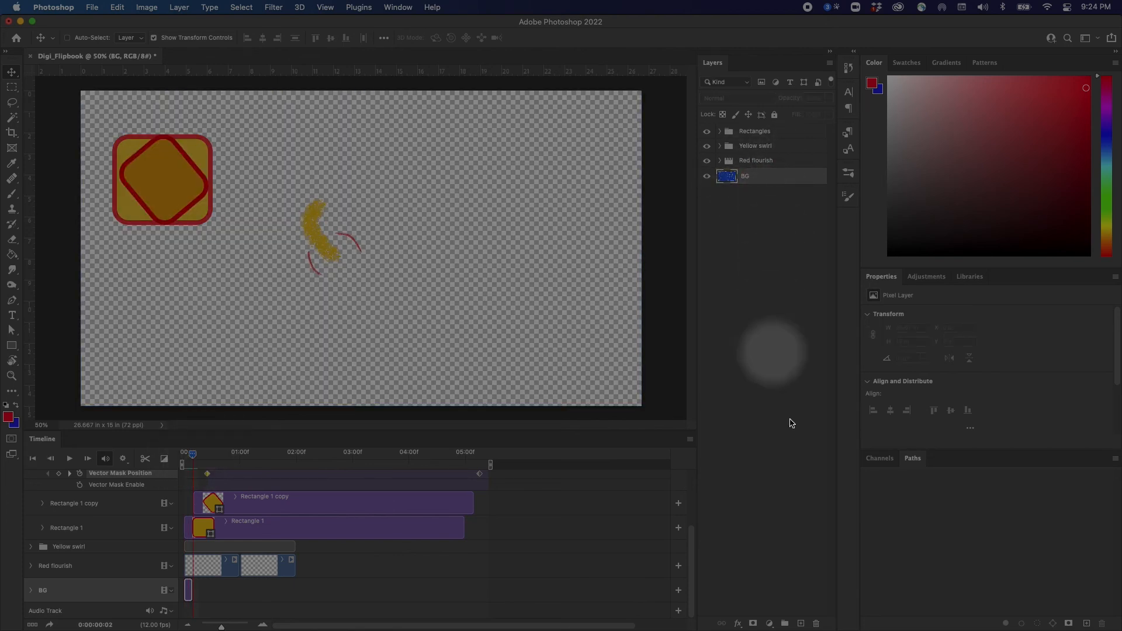
click(801, 624)
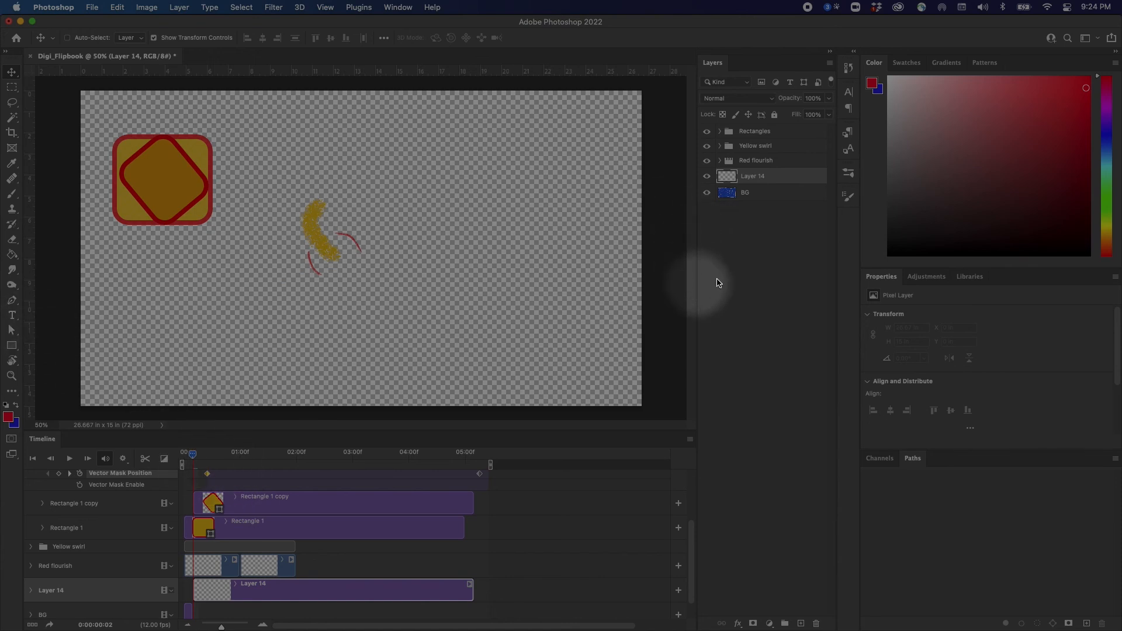
Move the new empty layer beneath BG and rename it "white bg"
drag(753, 178, 754, 195)
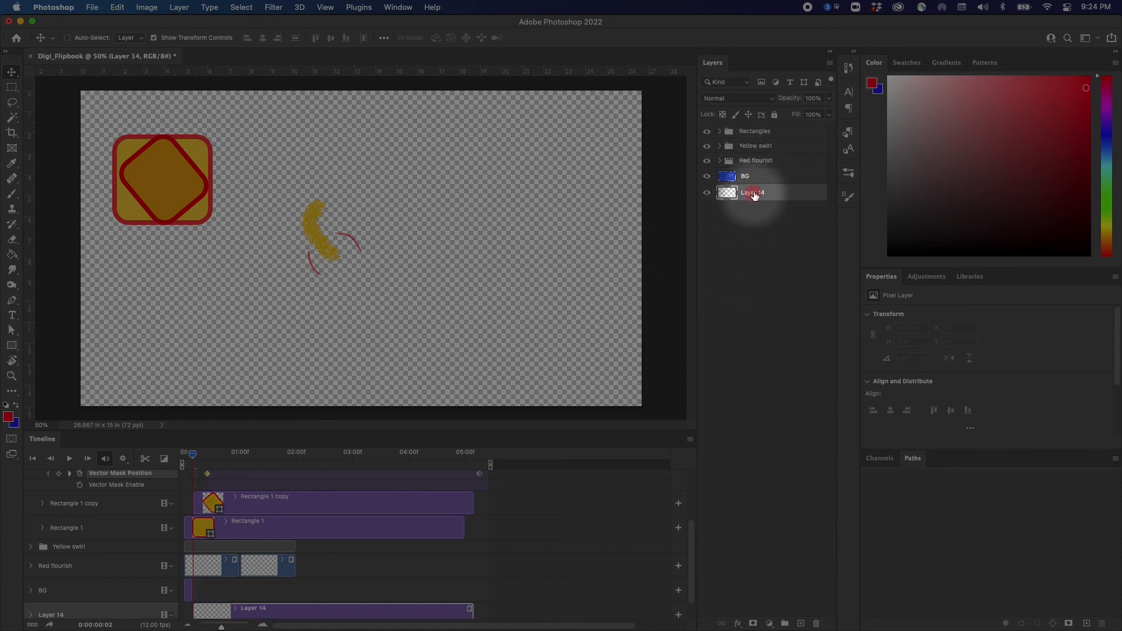
text(white bg)
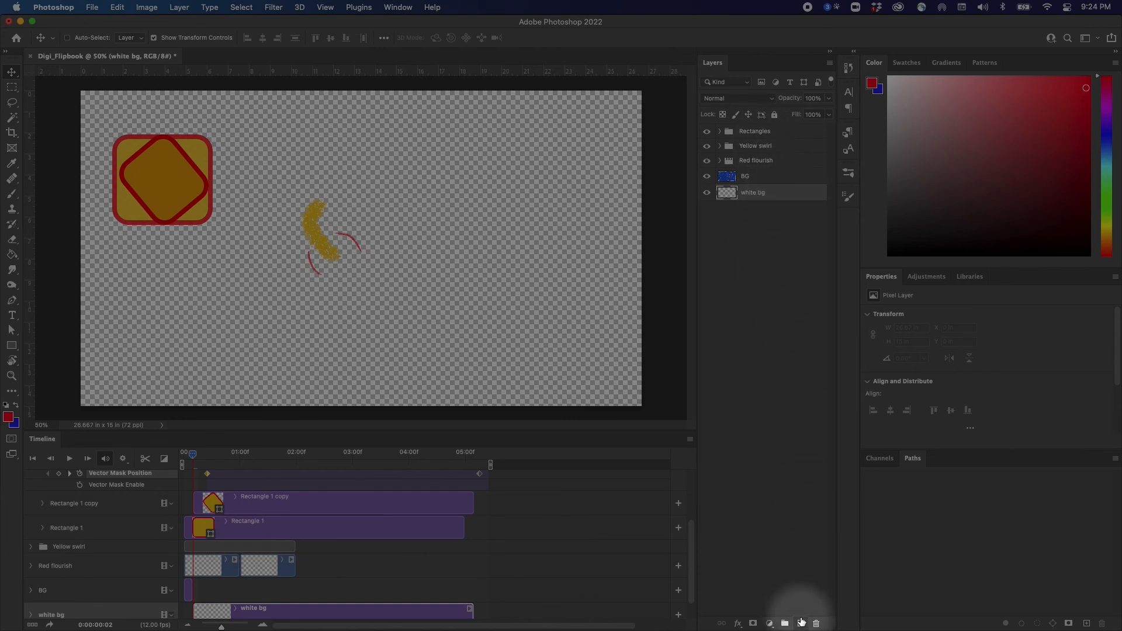
Add another empty layer between BG and white bg, and shift the white bg clip to start at 0:00:00:00
drag(690, 539, 691, 561)
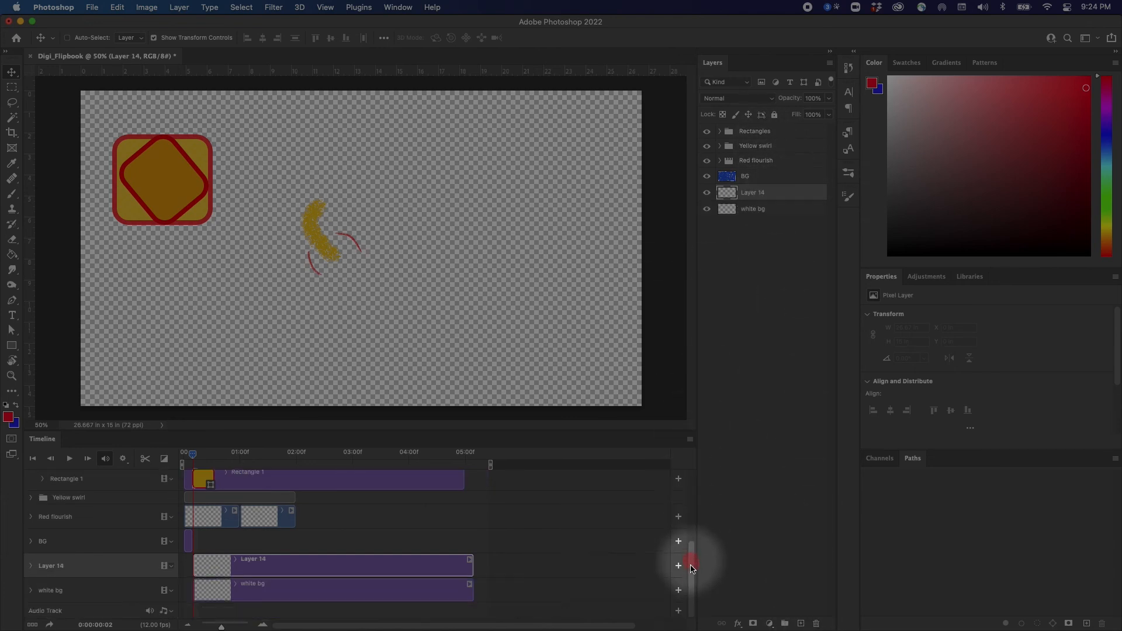
drag(197, 587, 185, 588)
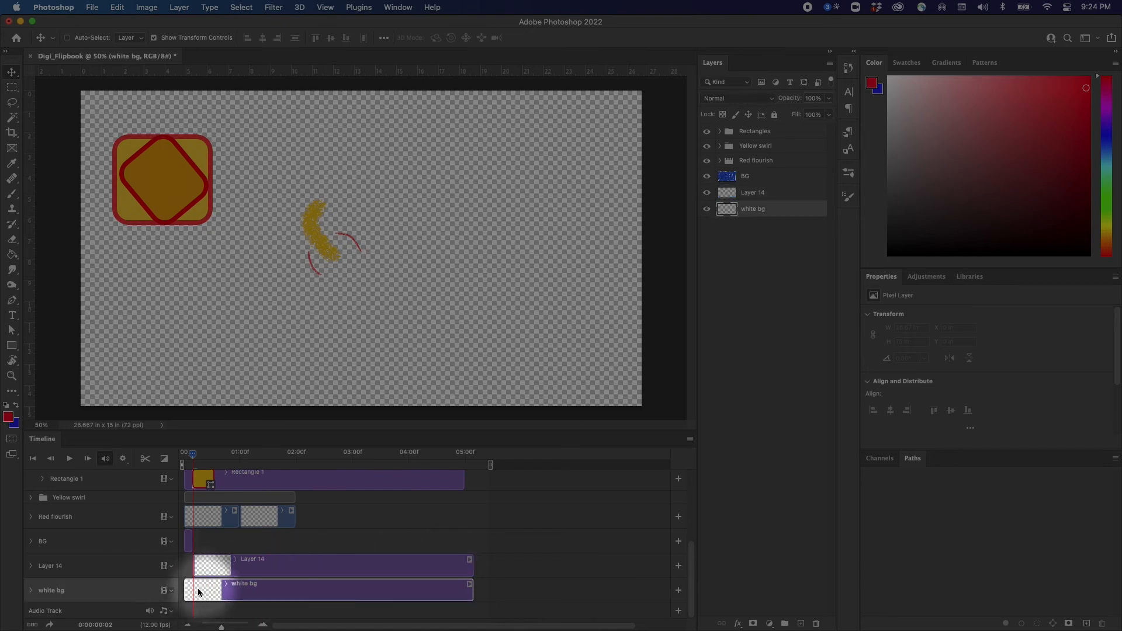
click(188, 455)
click(183, 455)
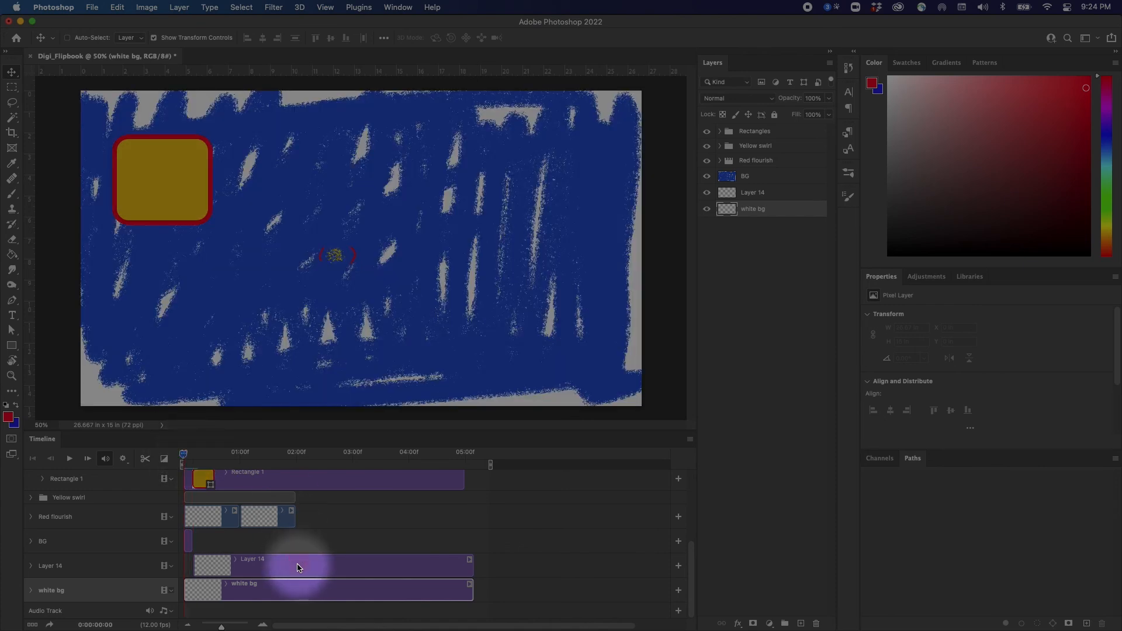
Cover Layer 14 at 0:00:00:02 with rough dark blue strokes using the KYLE Bonus Chunky Charcoal brush at 112 px
click(193, 459)
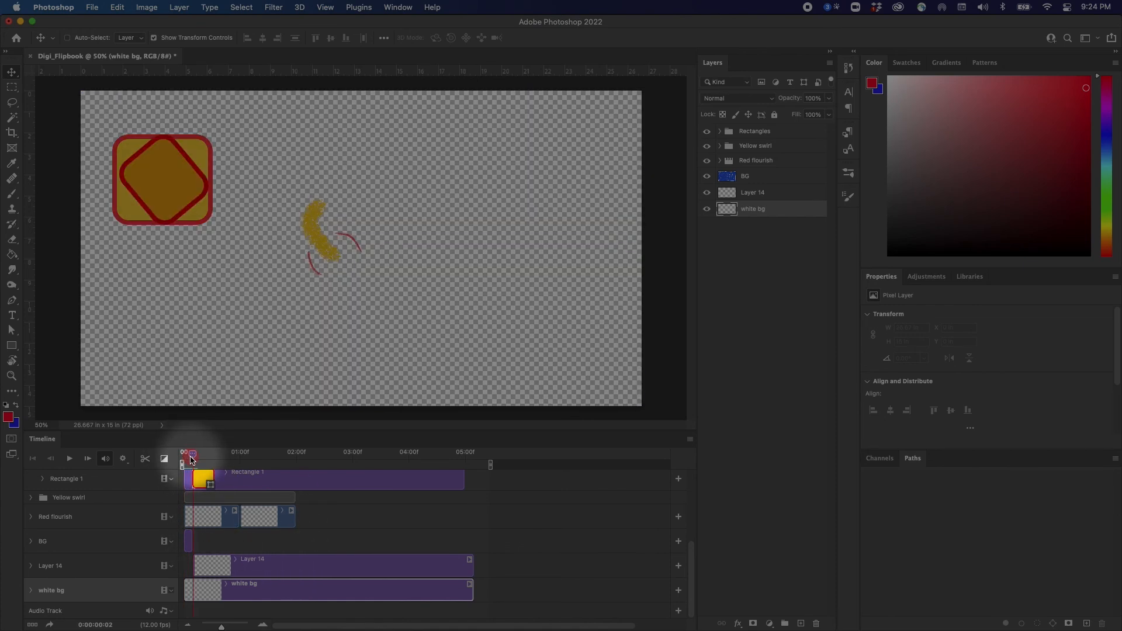
click(246, 563)
click(755, 194)
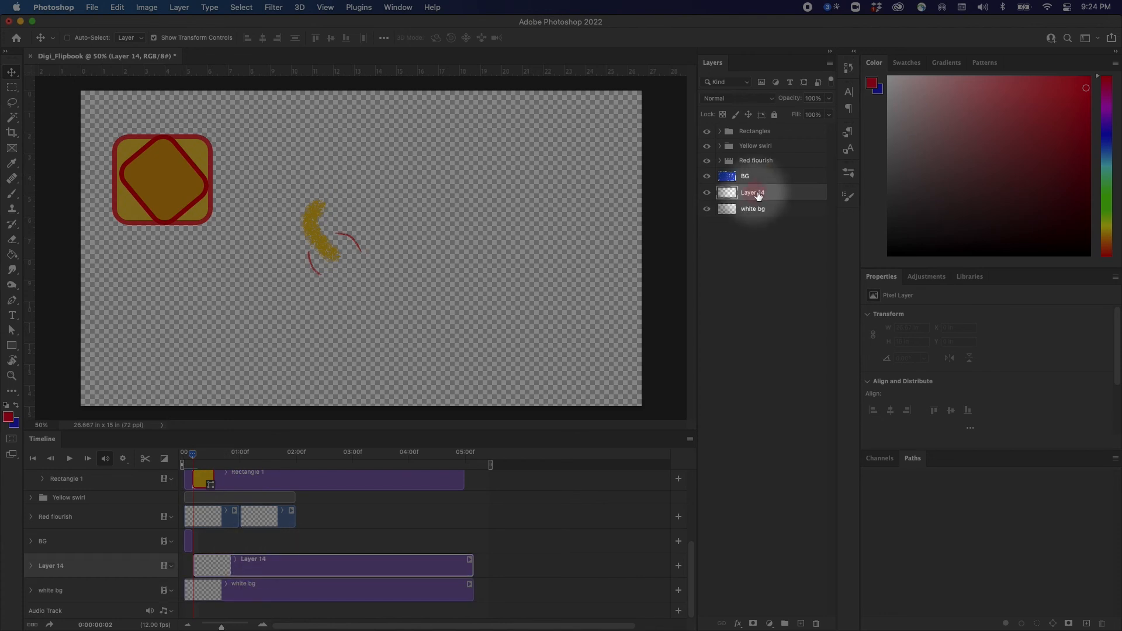
click(16, 404)
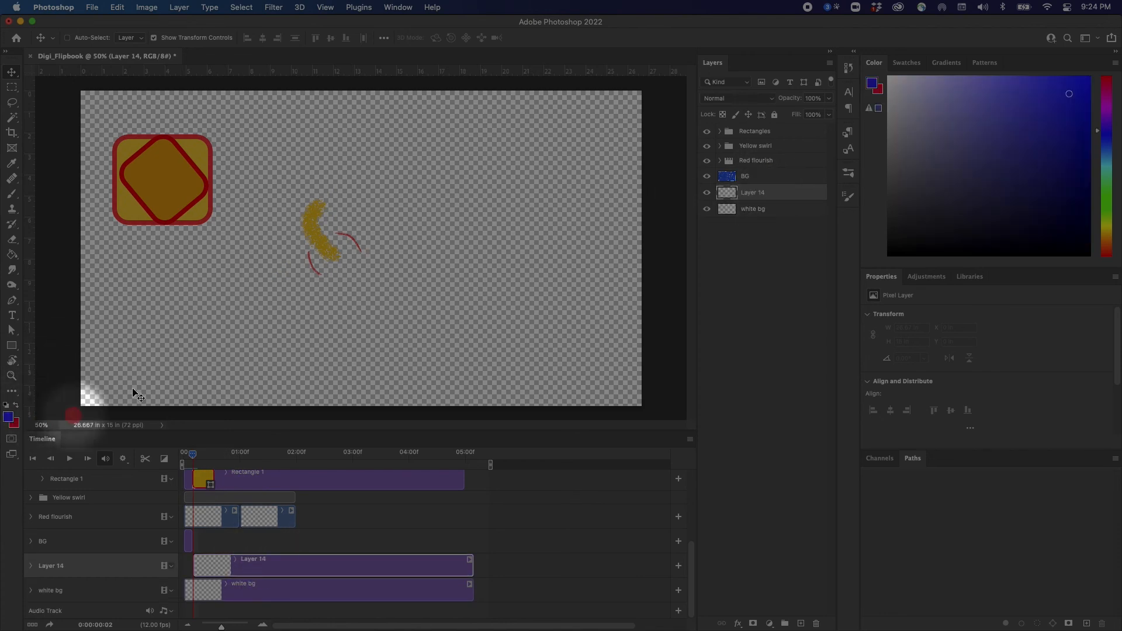
click(849, 174)
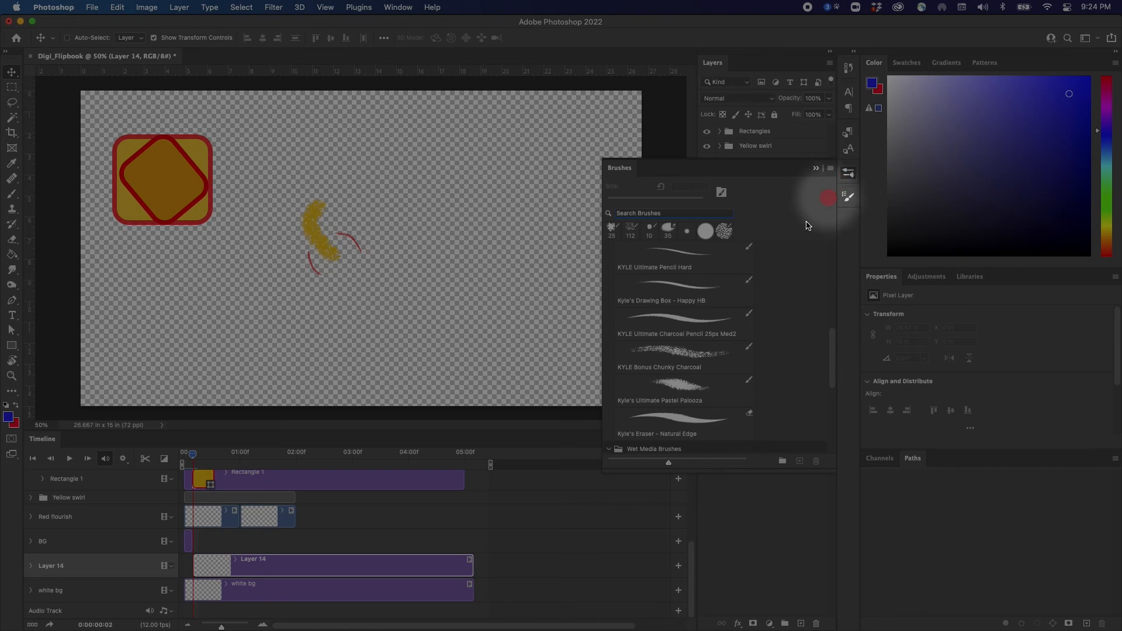
click(692, 357)
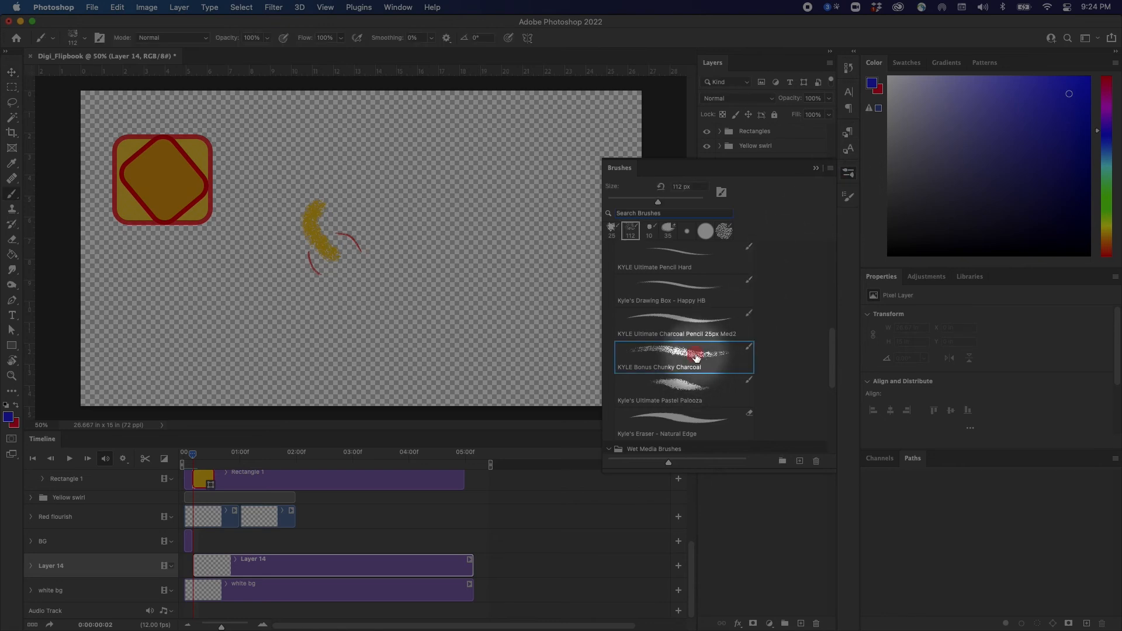
mouse_move(471, 312)
mouse_down()
mouse_move(454, 321)
mouse_move(476, 280)
mouse_move(519, 255)
mouse_move(390, 350)
mouse_move(376, 238)
mouse_move(283, 168)
mouse_move(142, 334)
mouse_move(86, 369)
mouse_move(138, 105)
mouse_move(218, 114)
mouse_move(520, 391)
mouse_move(421, 106)
mouse_move(546, 358)
mouse_move(596, 357)
mouse_up()
mouse_move(590, 312)
mouse_down()
mouse_move(603, 152)
mouse_move(590, 326)
mouse_move(200, 365)
mouse_move(502, 370)
mouse_move(373, 392)
mouse_move(503, 133)
mouse_move(235, 154)
mouse_move(169, 111)
mouse_move(527, 128)
mouse_move(609, 101)
mouse_move(563, 125)
mouse_up()
click(848, 173)
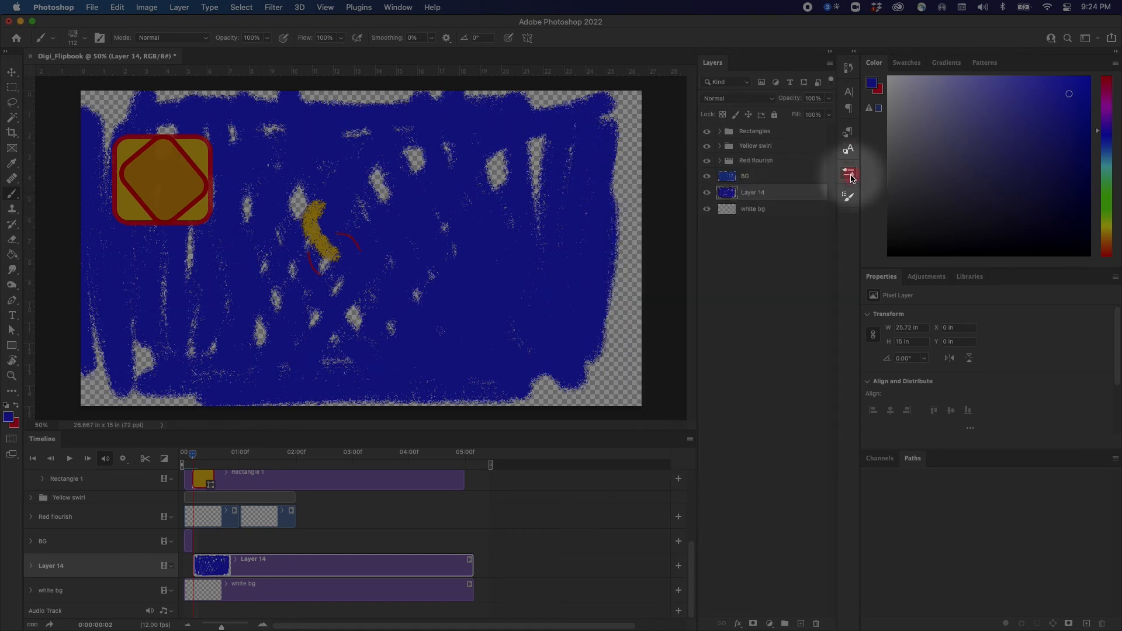
Select white bg, hide Layer 14 and BG, and set the foreground colour to white with black as background
click(758, 210)
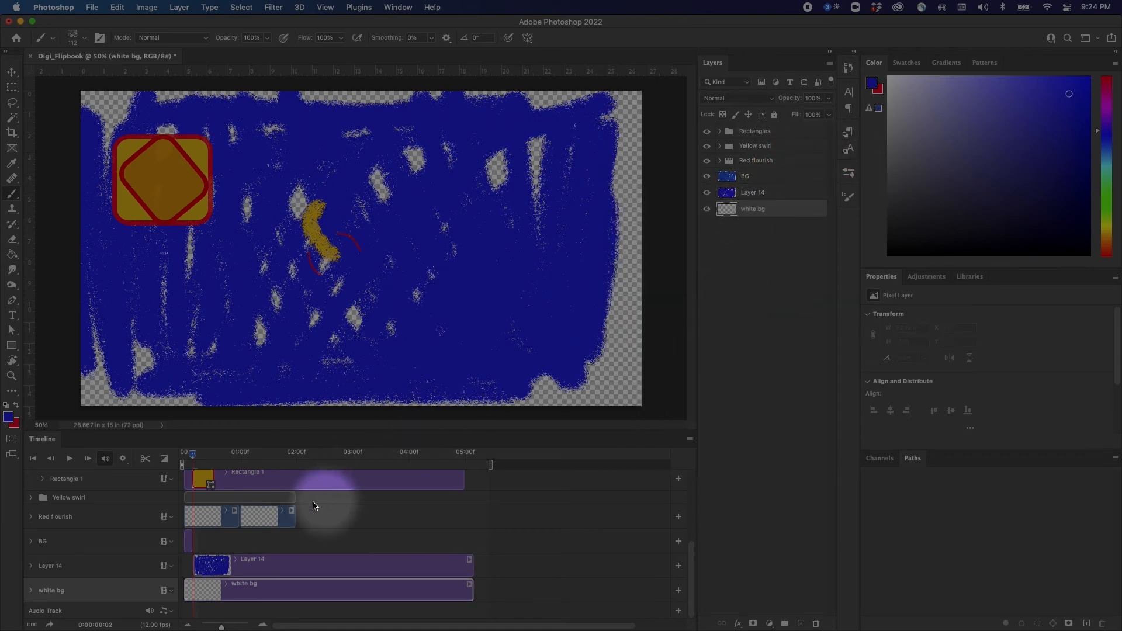
click(188, 455)
drag(189, 455, 193, 458)
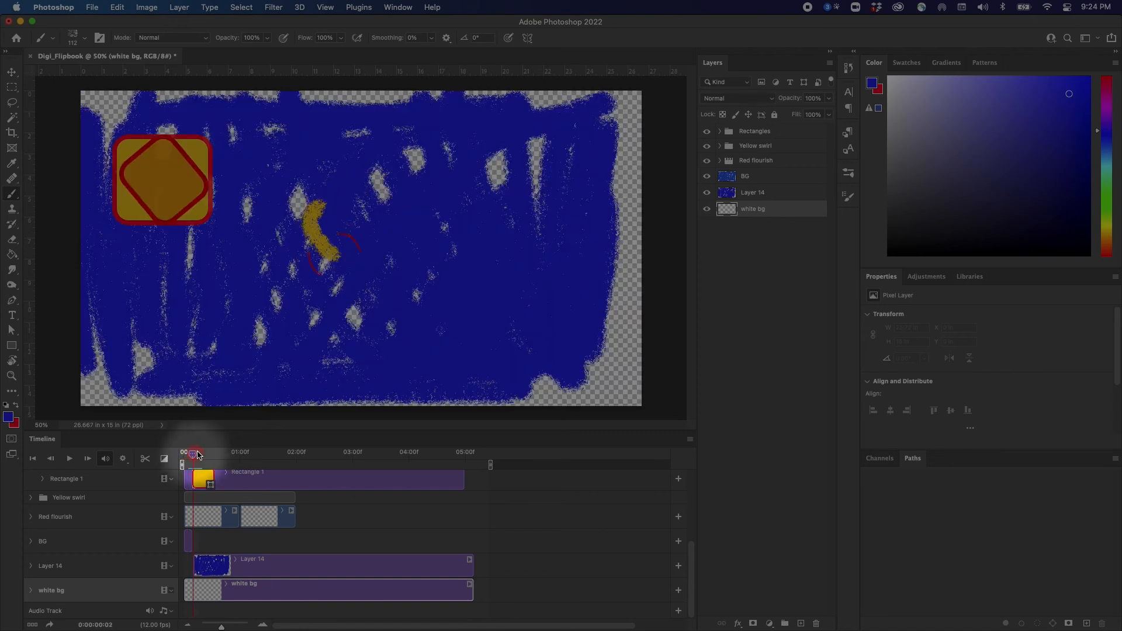
drag(708, 195, 708, 176)
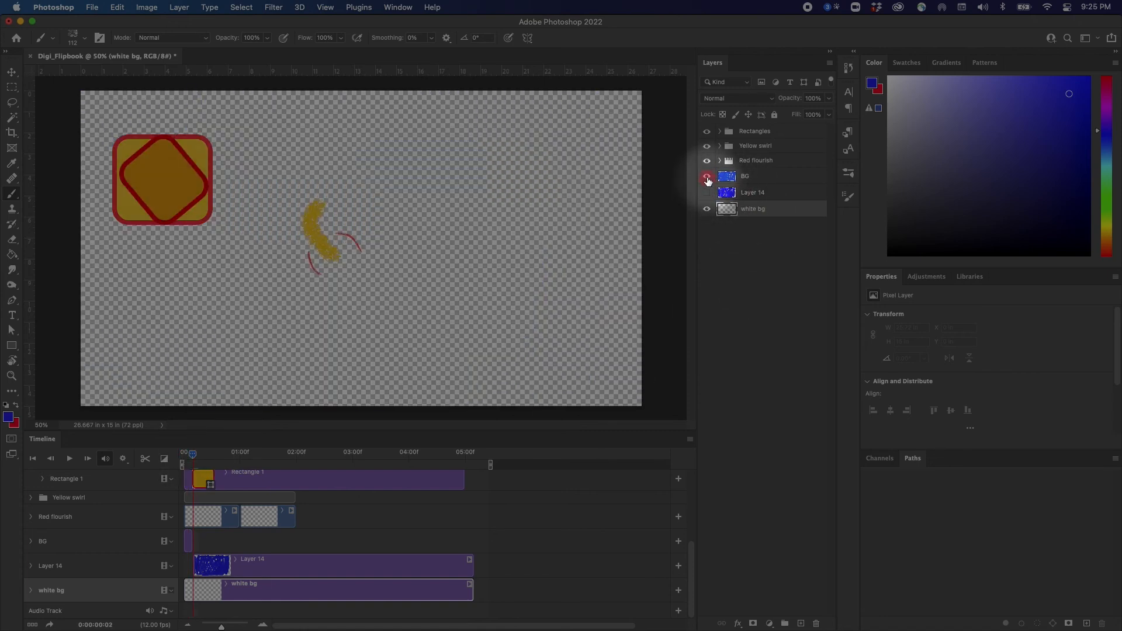
click(16, 405)
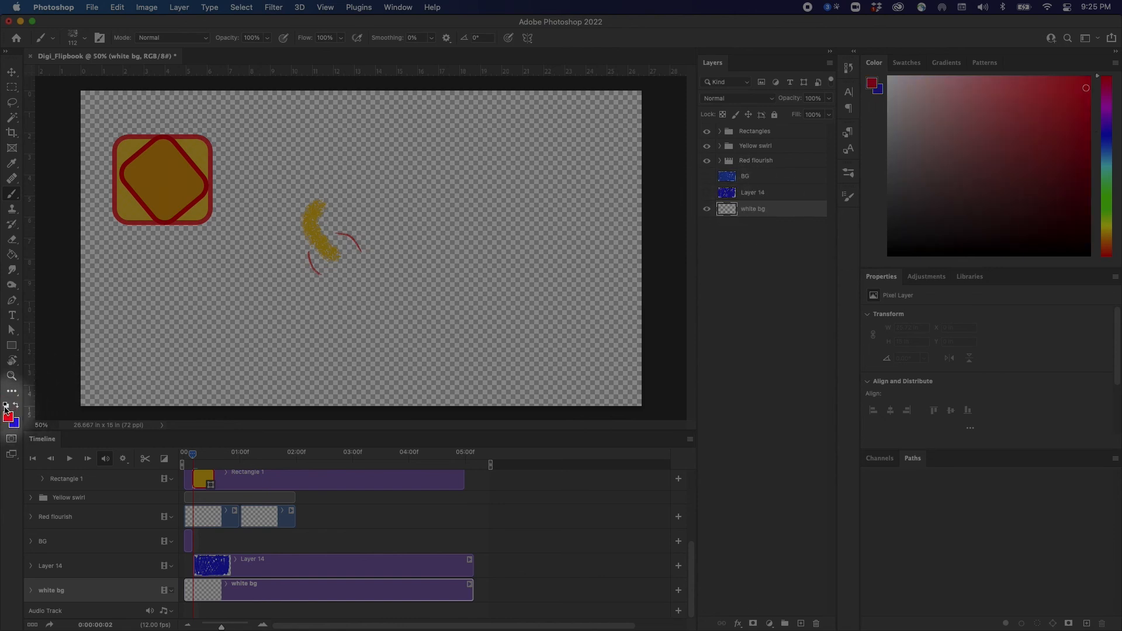
click(17, 425)
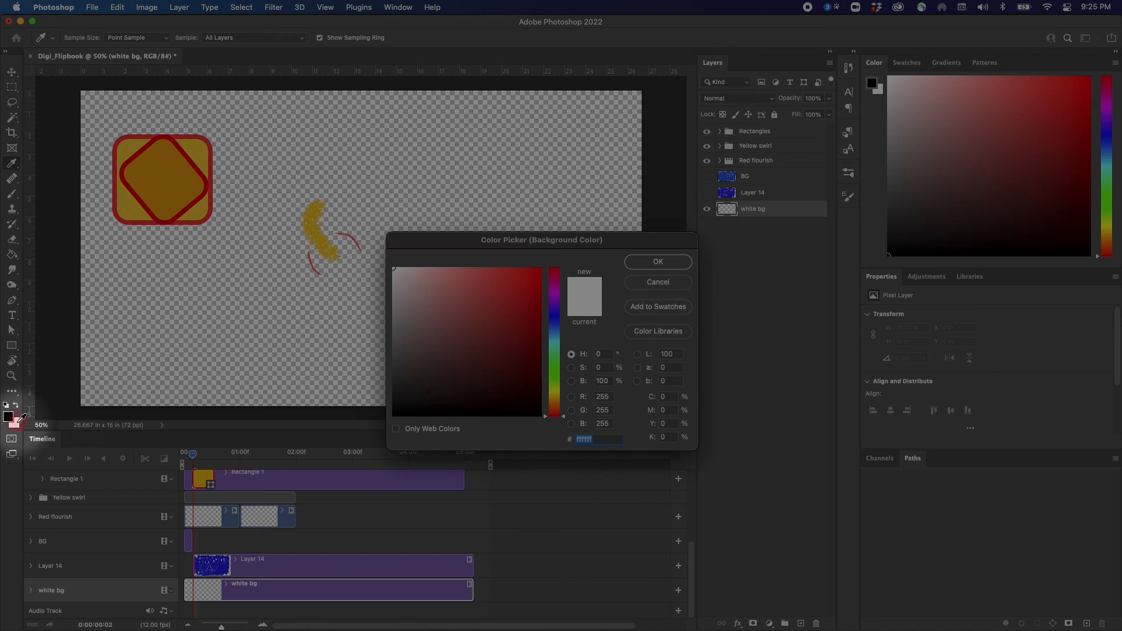
key(Return)
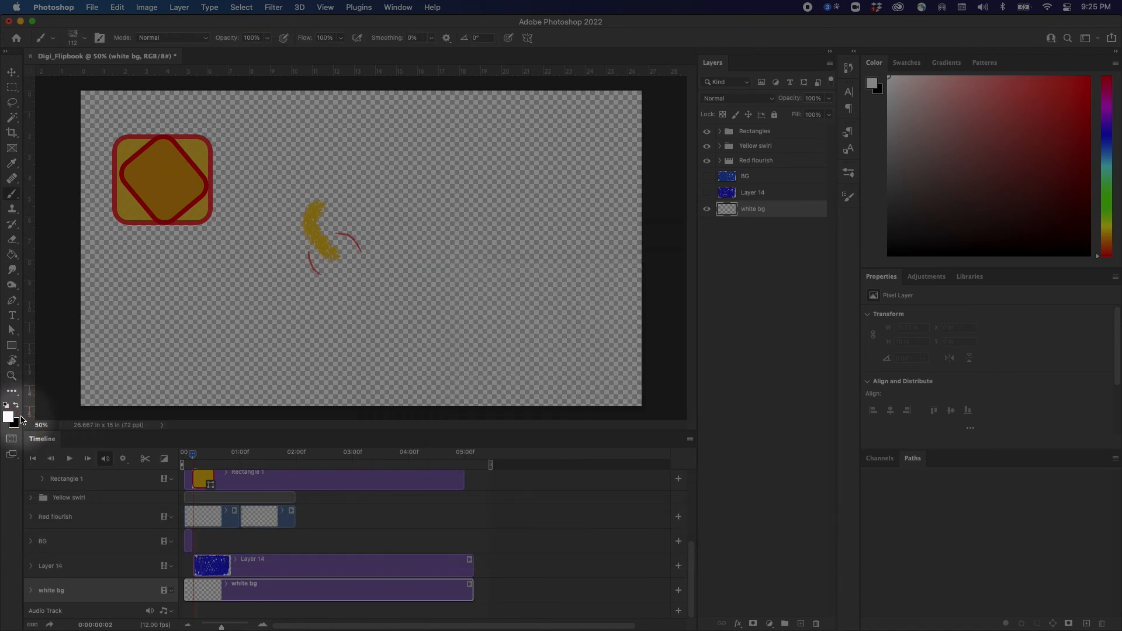
Fill the whole white bg layer with the white foreground colour
key(super)
key(super+BackSpace)
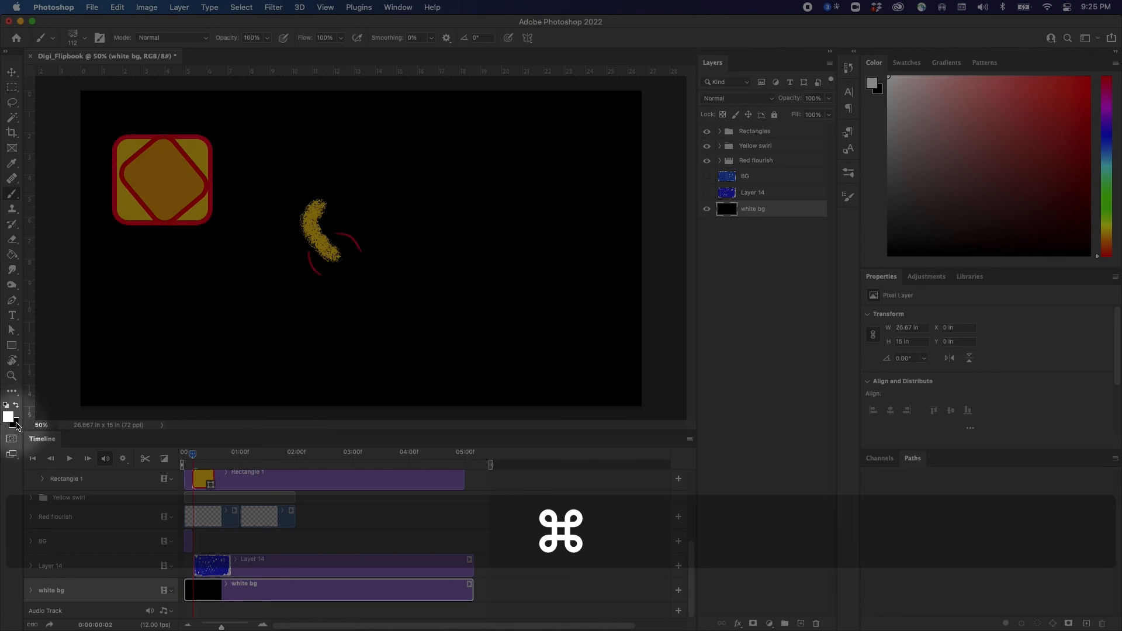
key(super)
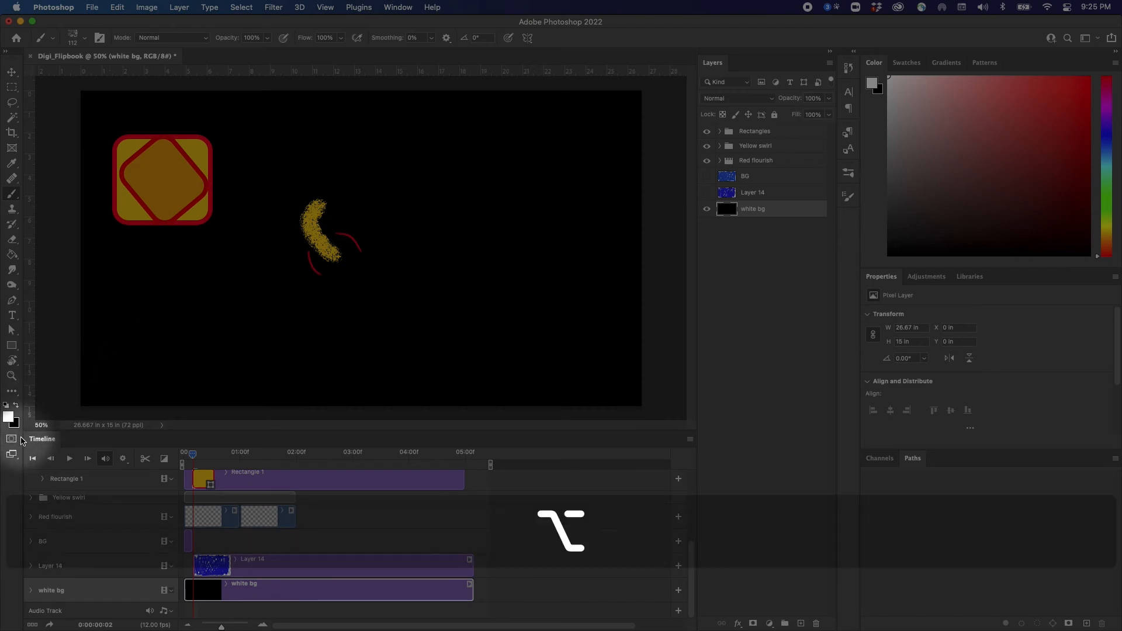
key(alt+BackSpace)
click(7, 417)
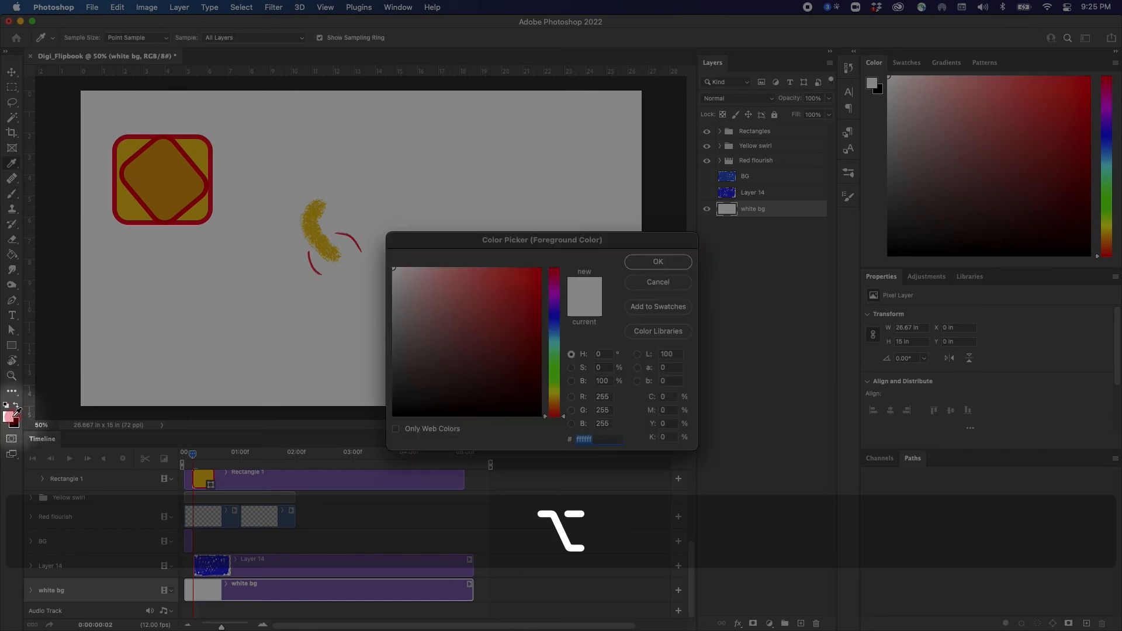
click(660, 283)
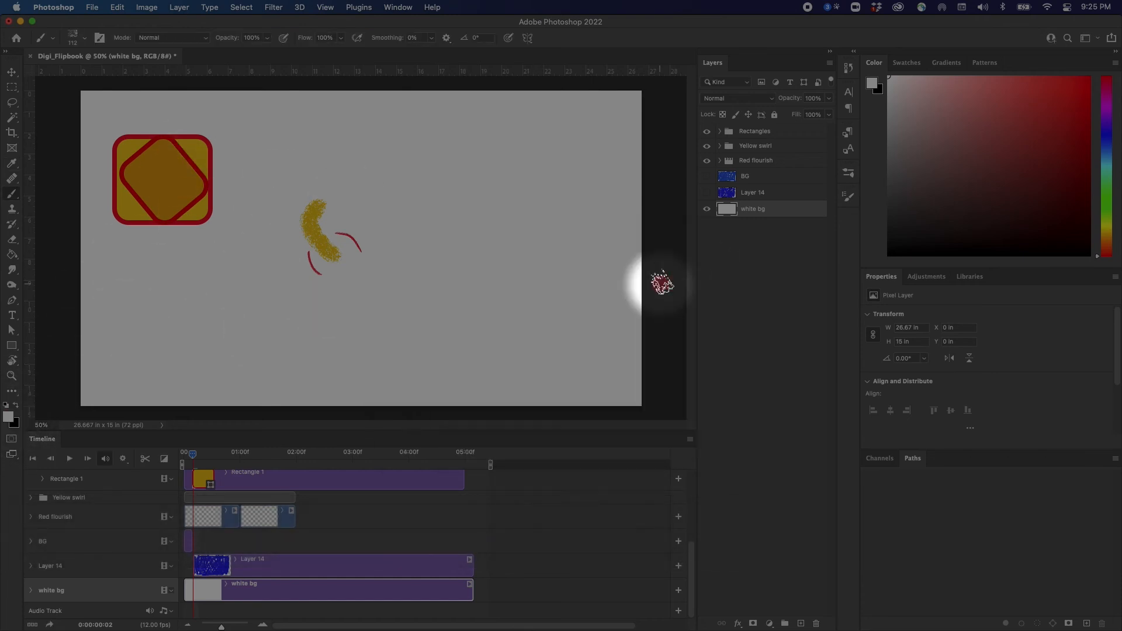
Show Layer 14 and BG again, and trim the Layer 14 clip to end at 0:00:00:04
click(184, 455)
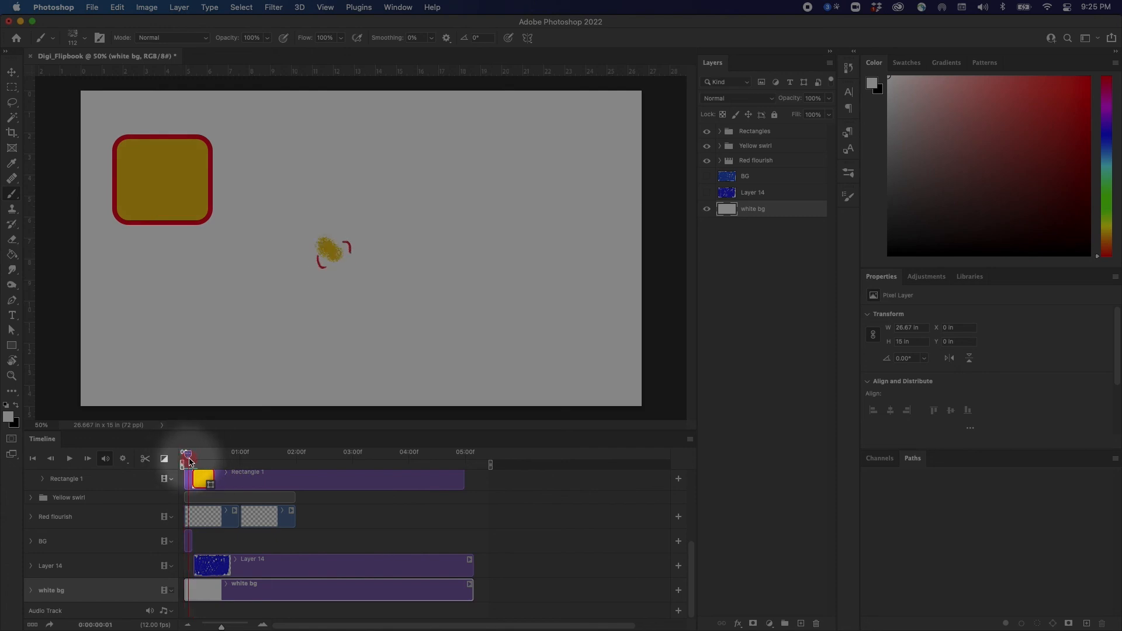
click(708, 193)
click(708, 176)
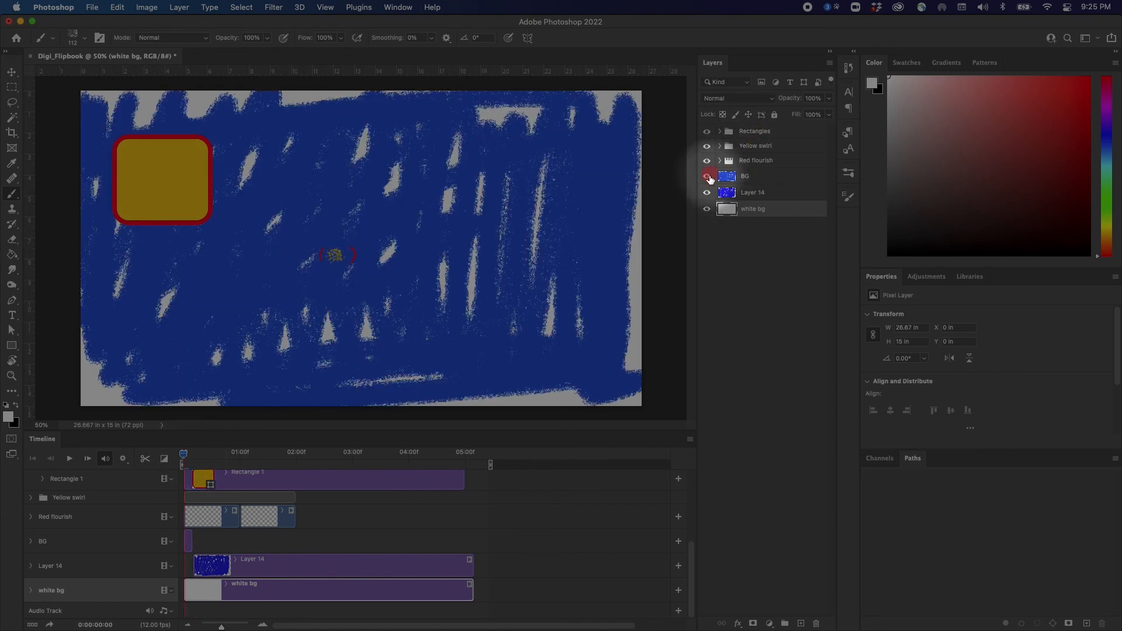
mouse_move(183, 454)
mouse_down()
mouse_move(199, 458)
mouse_move(175, 461)
mouse_move(203, 465)
mouse_up()
drag(471, 566, 200, 566)
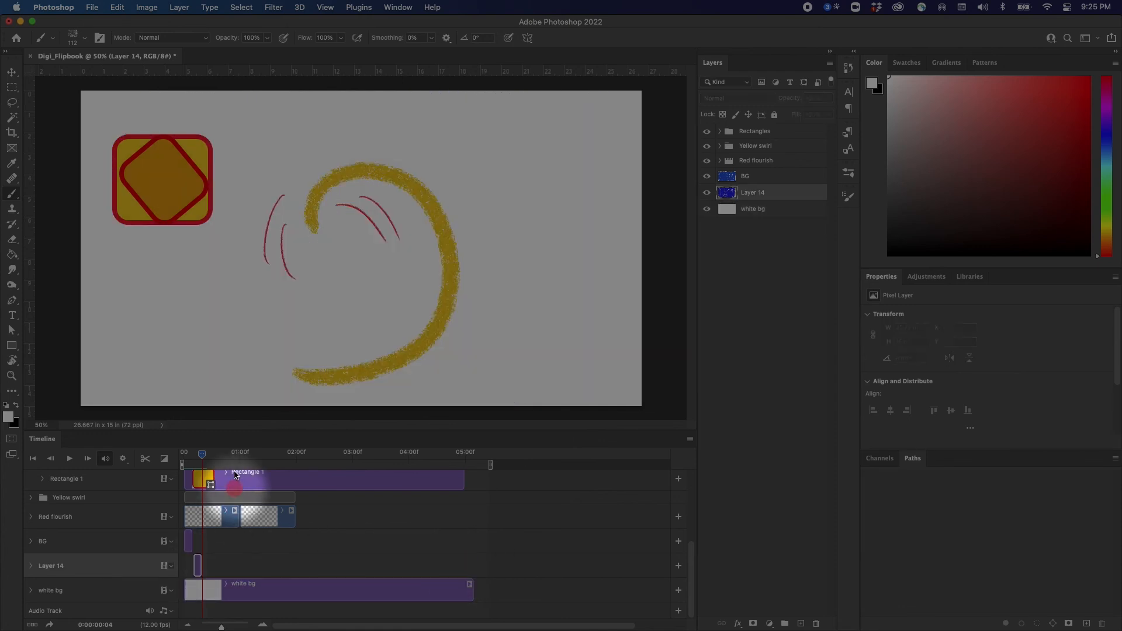
Add an empty layer below Layer 14 starting at 0:00:00:04, and trim its clip to two frames
drag(202, 456, 200, 463)
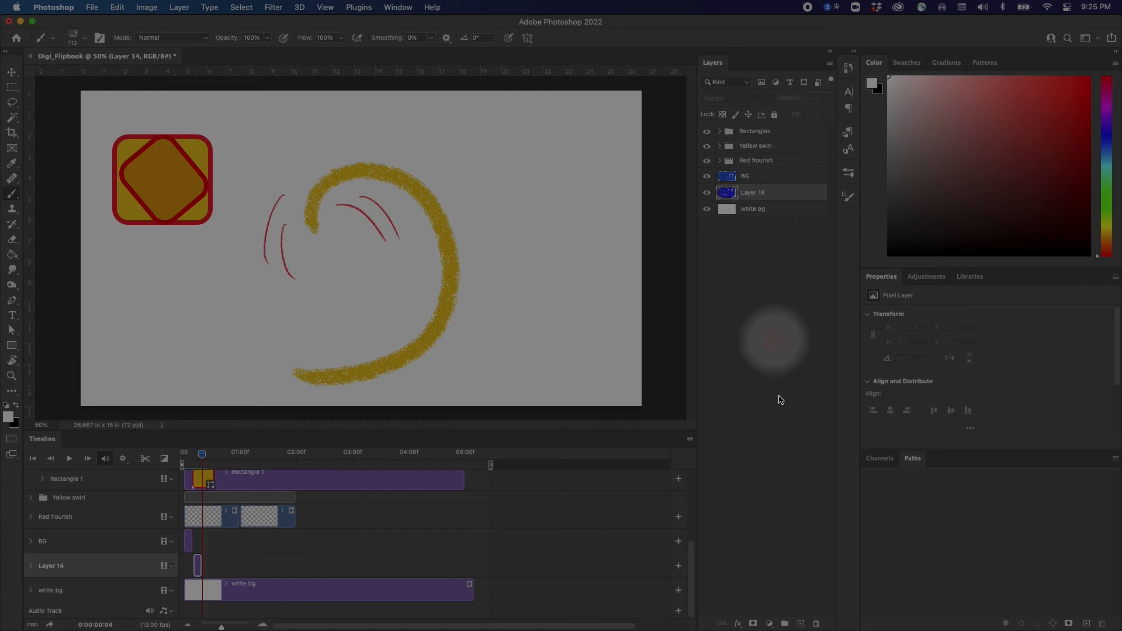
drag(753, 191, 758, 212)
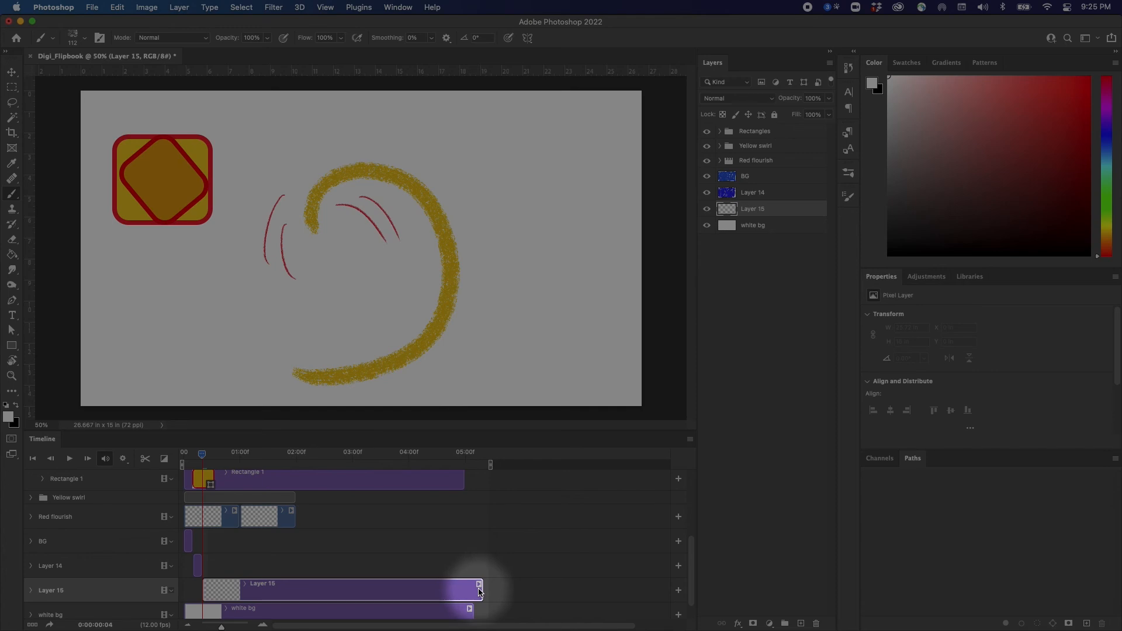
drag(481, 589, 212, 591)
click(187, 458)
click(209, 460)
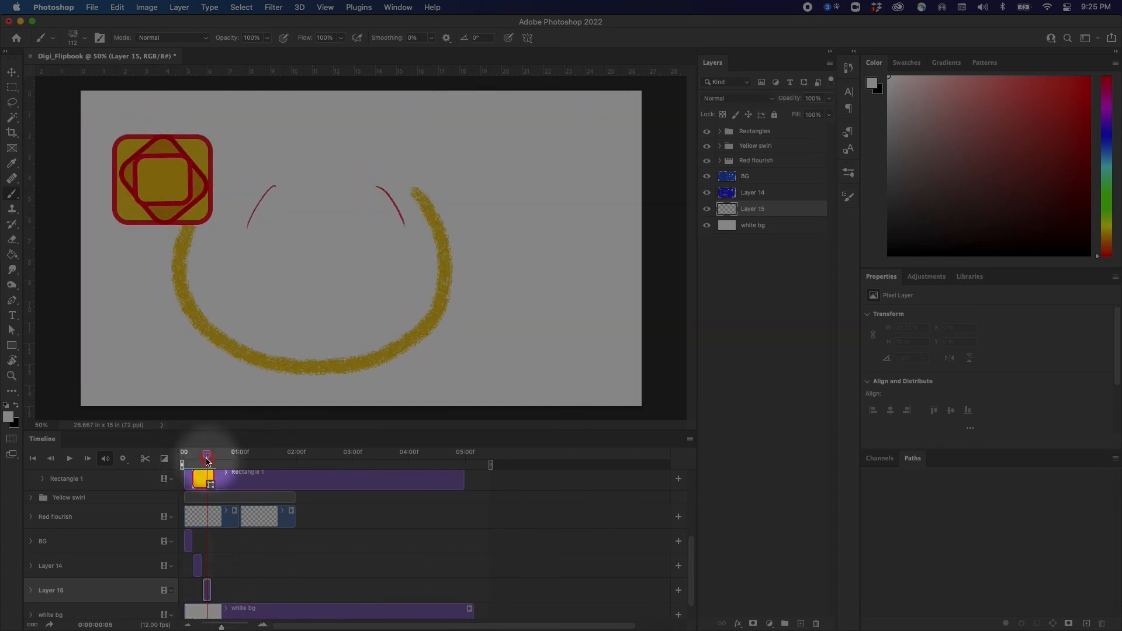
Pick a blue foreground colour and cover Layer 15 with rough charcoal strokes for the third background frame
click(8, 416)
click(494, 283)
click(656, 261)
click(848, 173)
mouse_move(499, 257)
mouse_down()
mouse_move(591, 143)
mouse_move(409, 150)
mouse_move(210, 117)
mouse_move(92, 263)
mouse_move(560, 116)
mouse_move(571, 321)
mouse_up()
drag(206, 458, 182, 467)
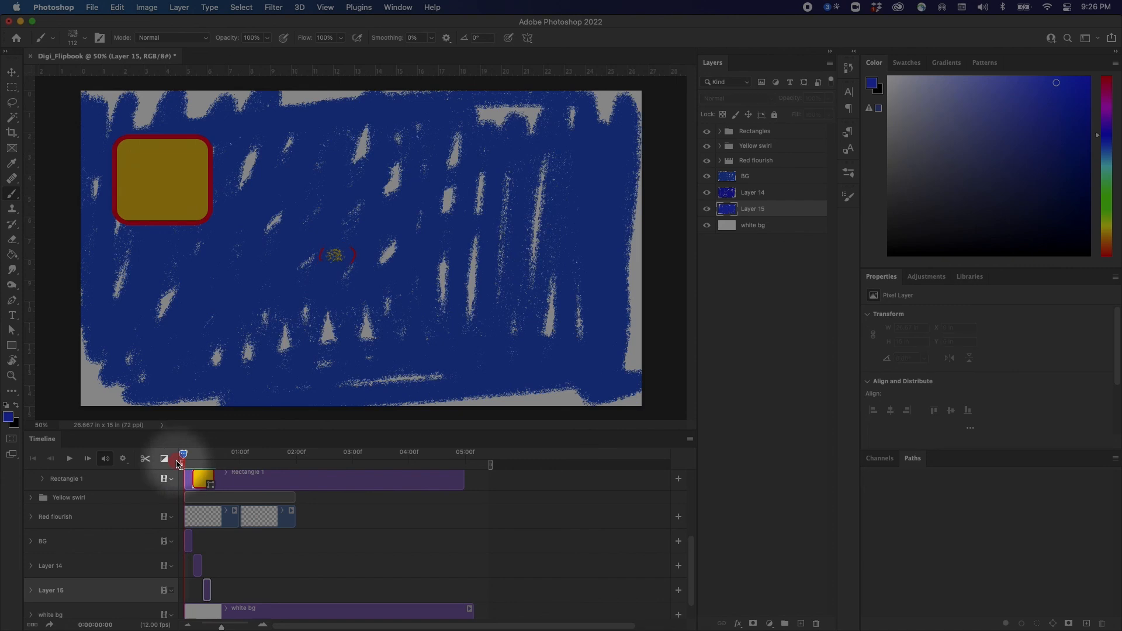
Group BG, Layer 14 and Layer 15, and name the group "blue bg"
shift+click(759, 177)
click(785, 623)
double_click(753, 175)
text(b)
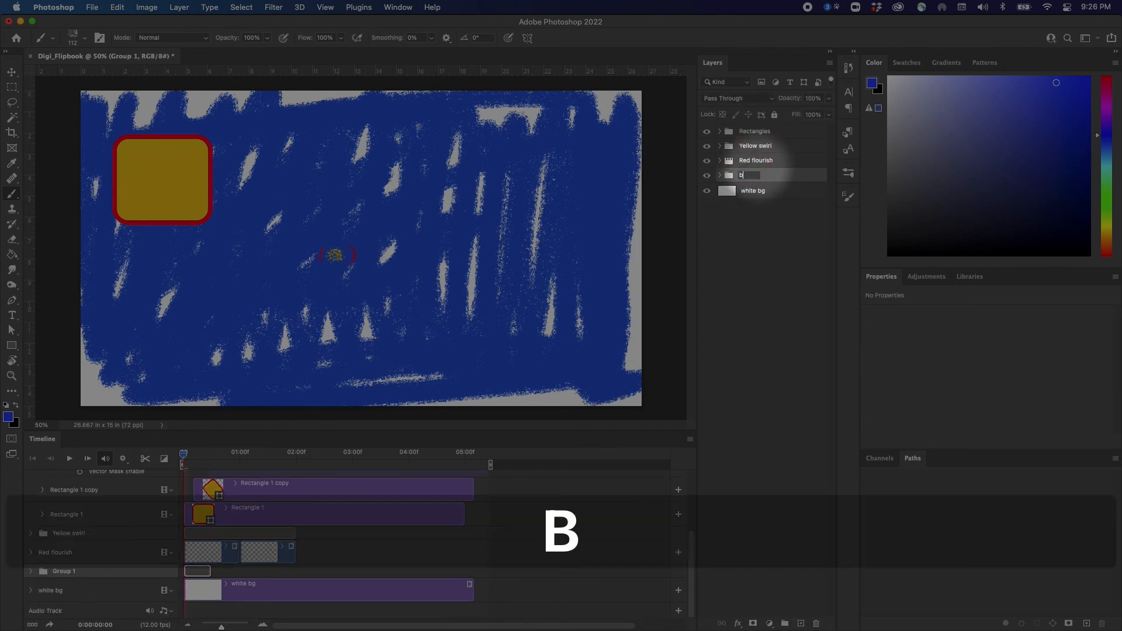
Expand the blue bg group and duplicate BG, Layer 14 and Layer 15 inside it
click(720, 175)
click(760, 191)
shift+click(768, 224)
drag(766, 225, 800, 622)
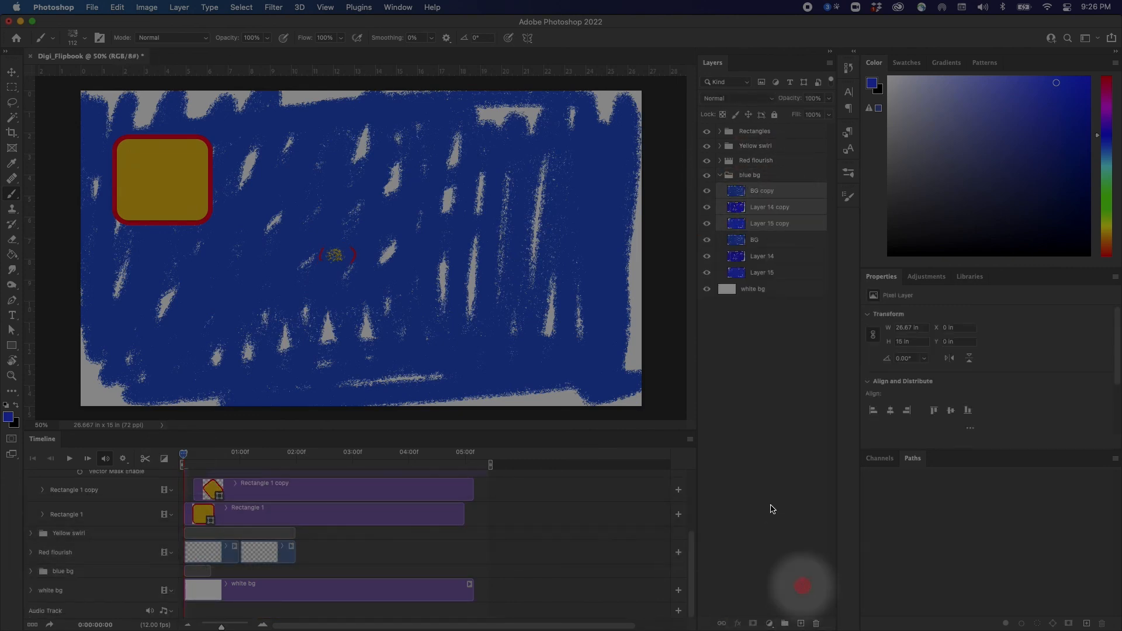
Shift the three copied background clips to start at 0:00:00:06, right after the originals, and duplicate those copies
click(31, 571)
scroll(65, 570, down, 5)
drag(208, 523, 233, 527)
drag(184, 455, 241, 482)
drag(778, 218, 800, 624)
Try to move the second set of background copies after the first set in the timeline, and undo the move
drag(235, 523, 281, 548)
drag(690, 566, 690, 545)
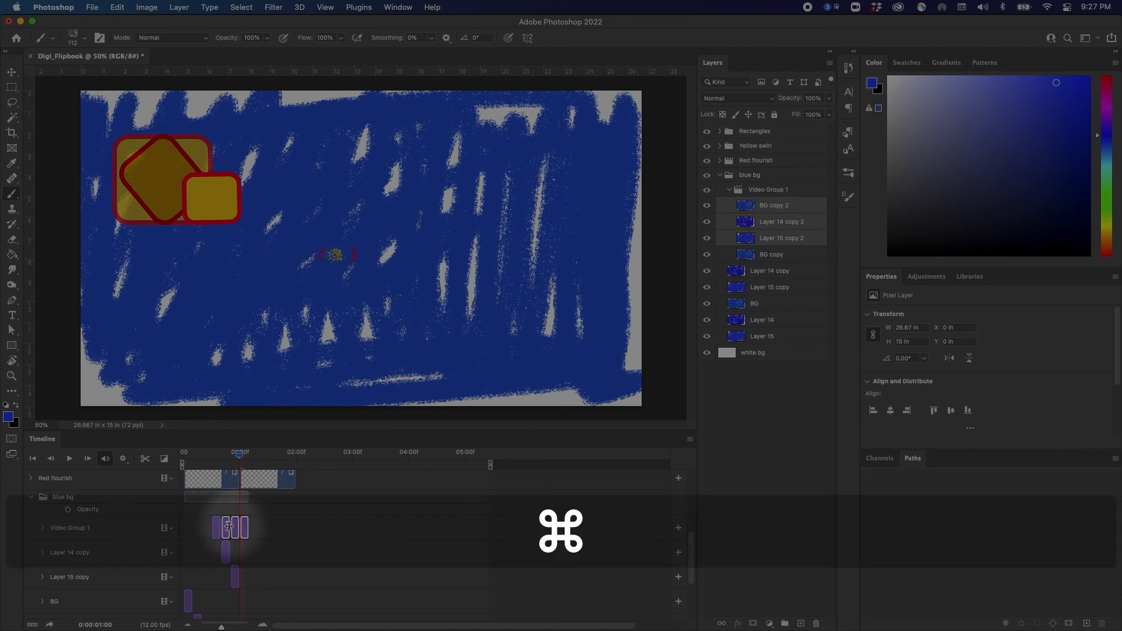
key(super+z)
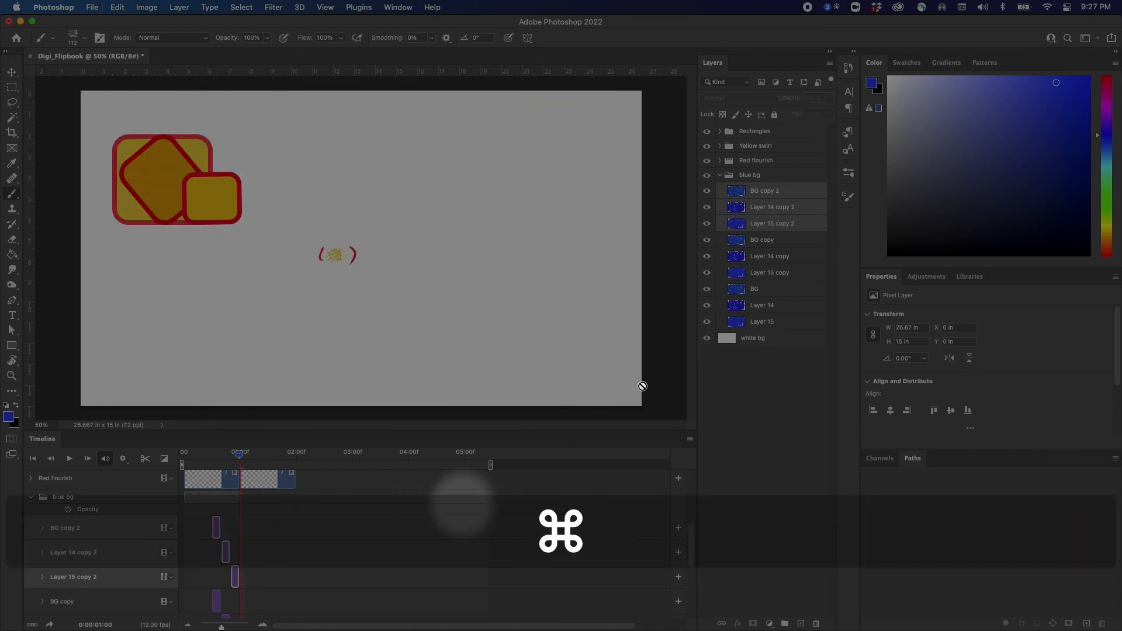
Combine the second set of background copies with the BG copy and Layer 14 copy clips on one video group track
click(217, 528)
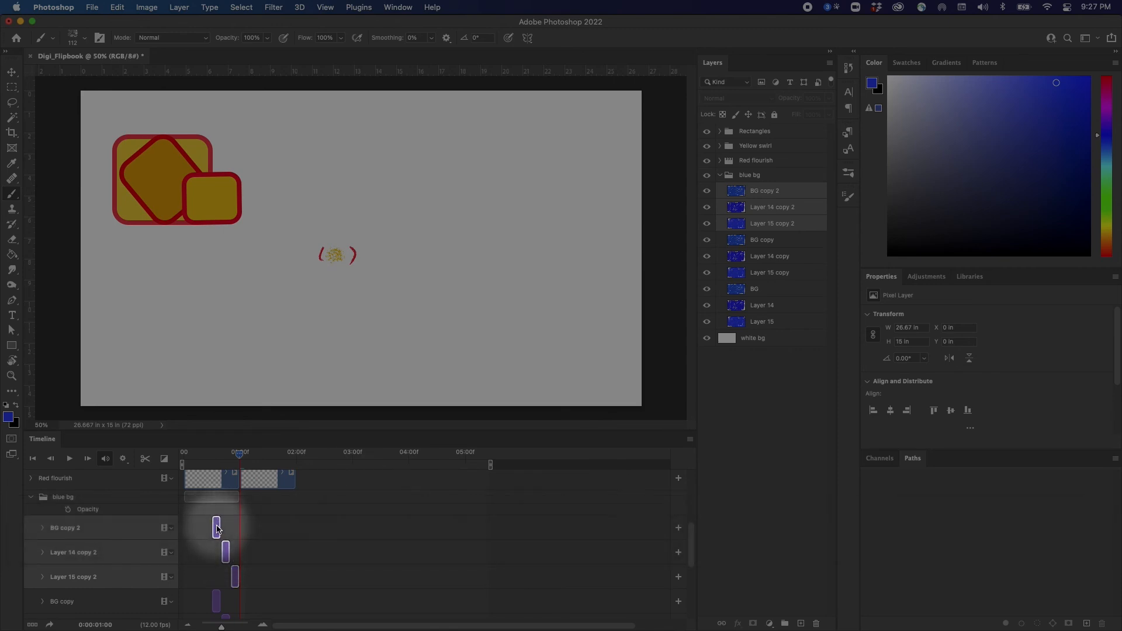
drag(224, 549, 236, 583)
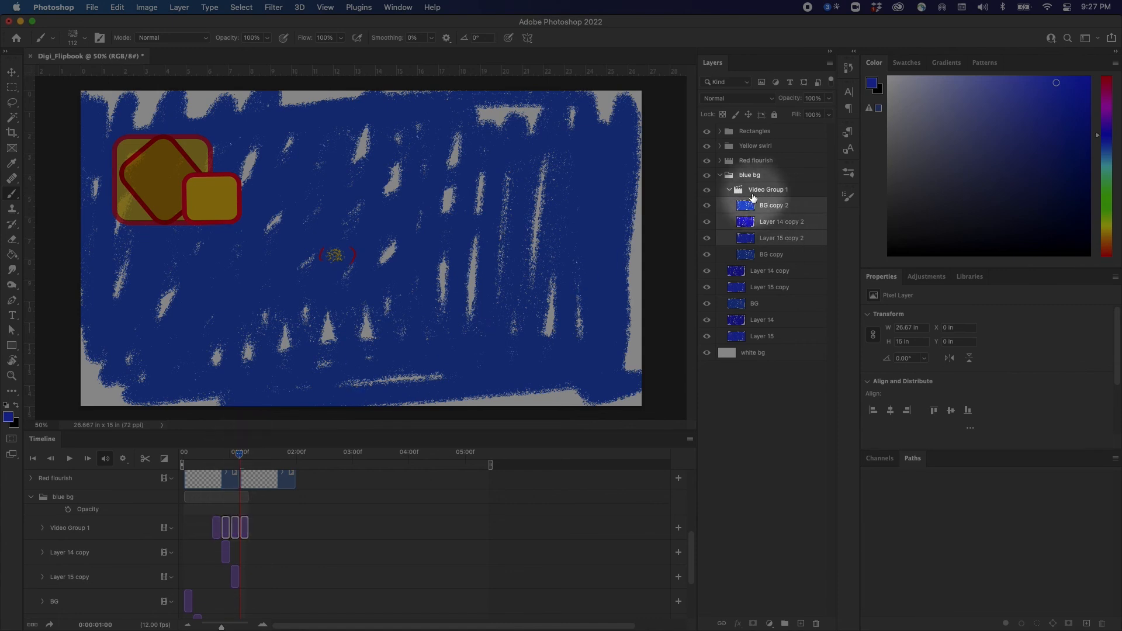
click(227, 553)
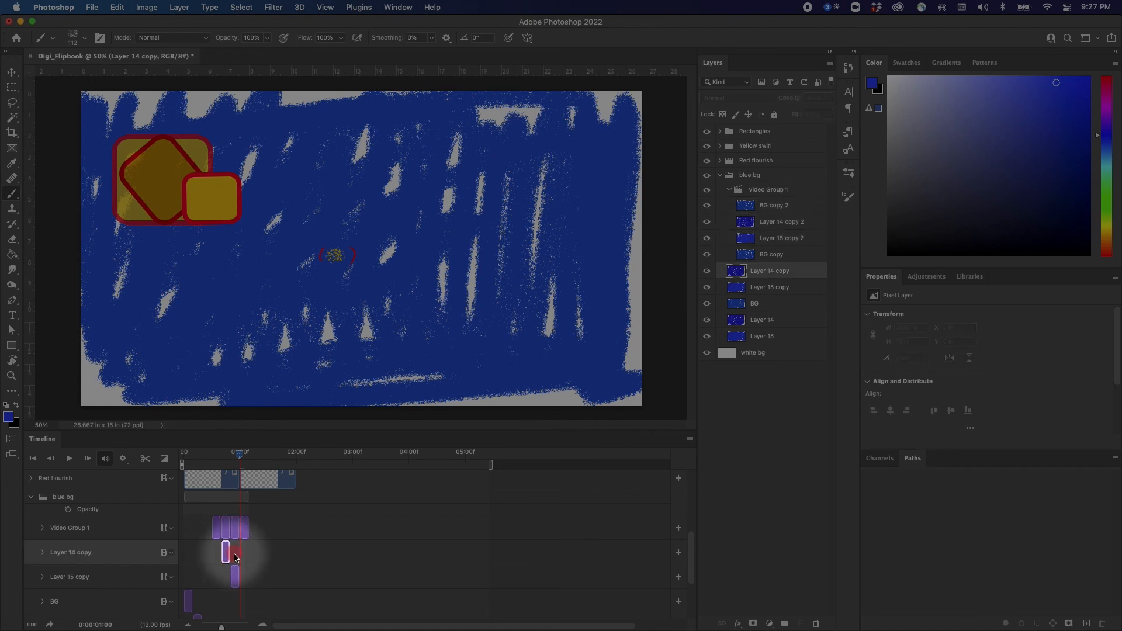
drag(209, 526, 208, 529)
drag(235, 568, 244, 567)
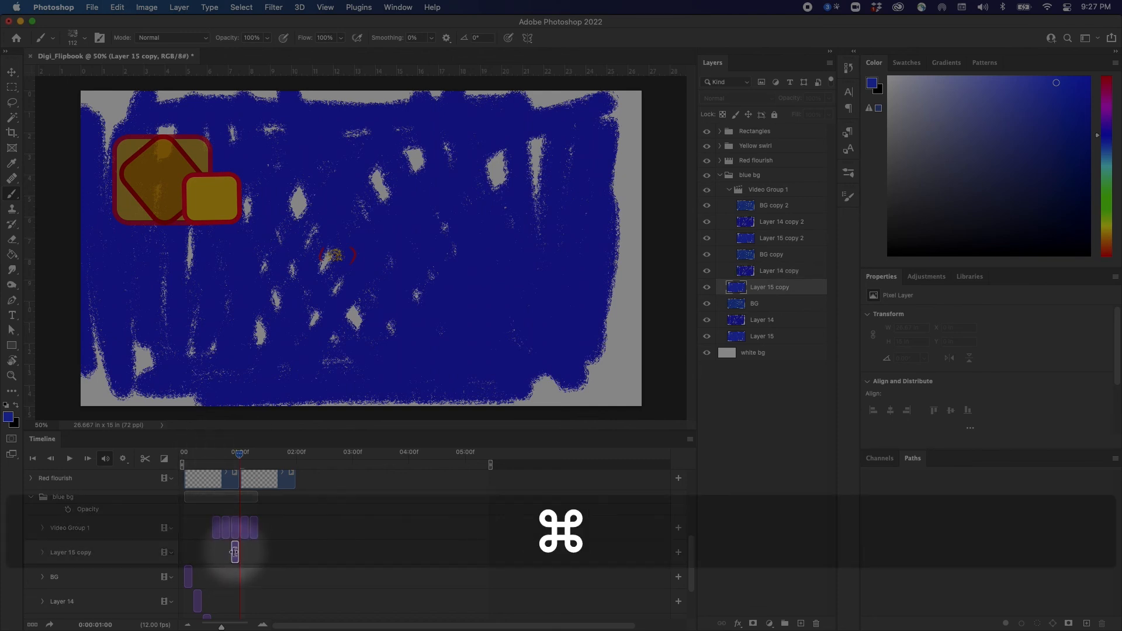
Add the Layer 15 copy, BG, Layer 14 and Layer 15 clips to Video Group 1 in the timeline
drag(206, 527, 150, 389)
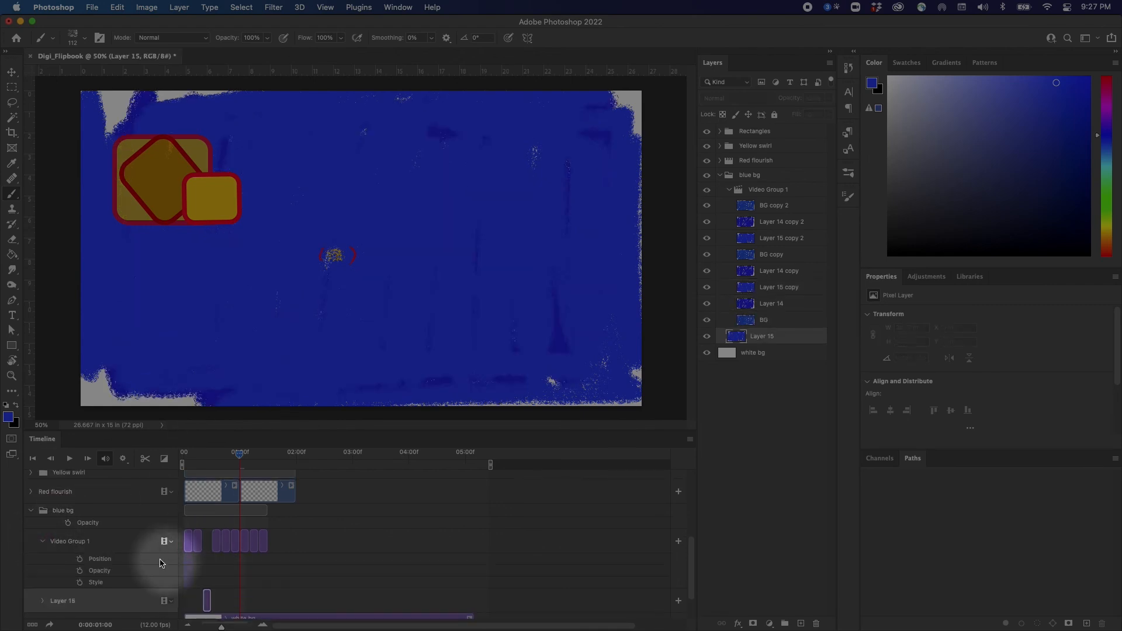
click(42, 566)
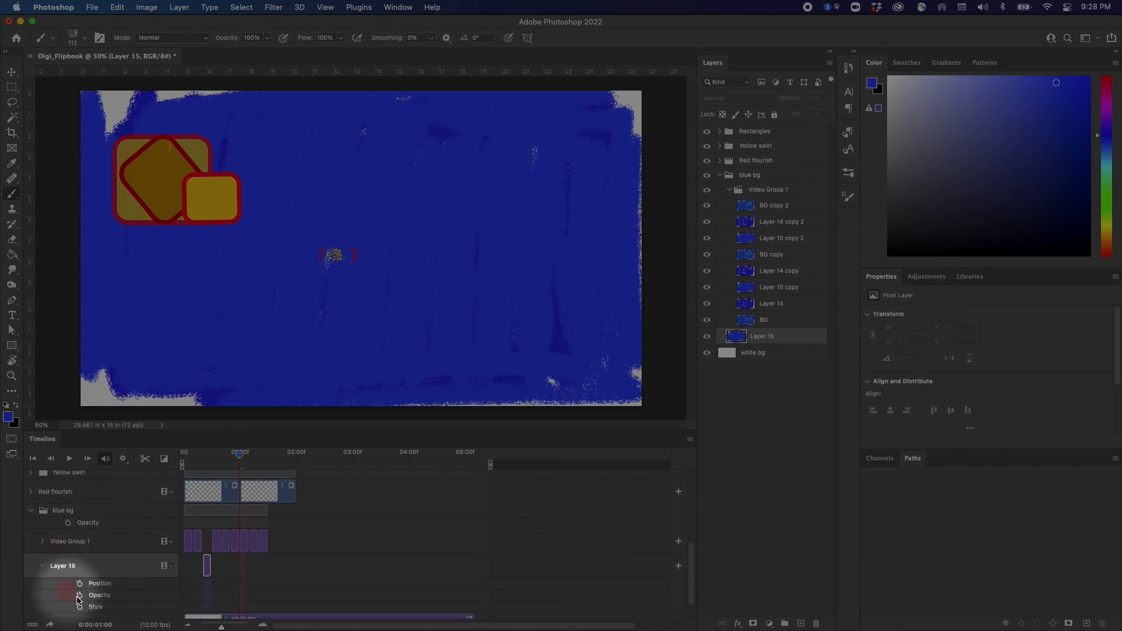
click(42, 566)
mouse_move(207, 555)
mouse_down()
mouse_move(258, 517)
mouse_move(205, 460)
mouse_move(260, 566)
mouse_move(190, 566)
mouse_move(263, 571)
mouse_move(201, 564)
mouse_move(217, 564)
mouse_move(202, 473)
mouse_move(305, 535)
mouse_move(446, 546)
mouse_move(258, 533)
mouse_move(196, 545)
mouse_move(283, 549)
mouse_move(191, 545)
mouse_move(202, 552)
mouse_move(250, 552)
mouse_move(252, 539)
mouse_move(201, 534)
mouse_move(292, 544)
mouse_move(188, 535)
mouse_move(290, 539)
mouse_move(200, 515)
mouse_move(257, 517)
mouse_move(175, 526)
mouse_up()
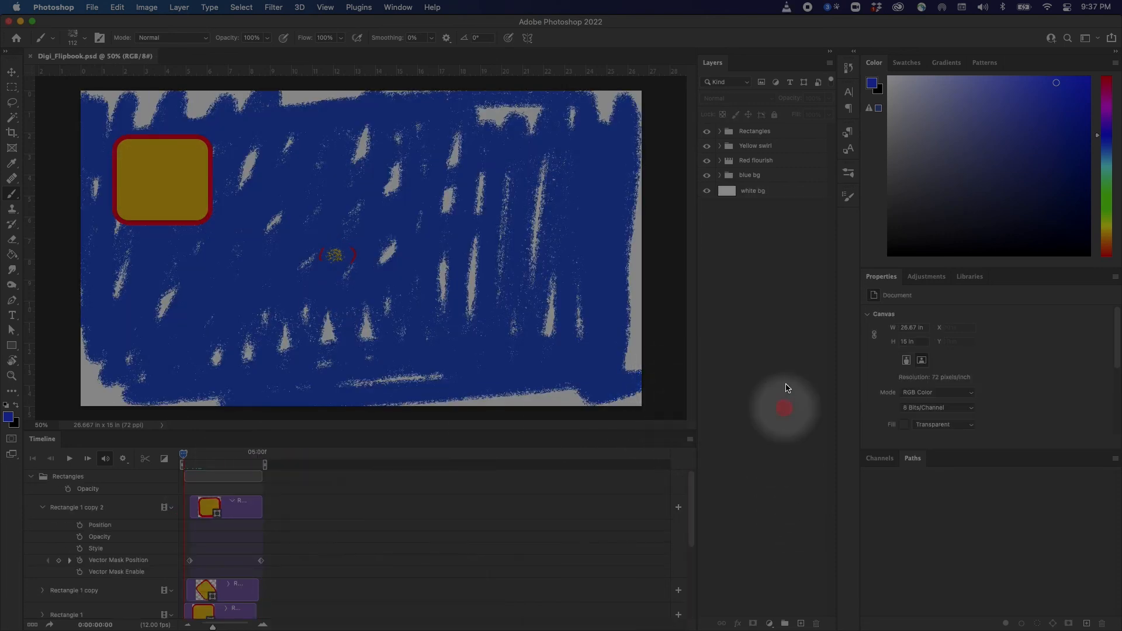
Scrub through the animation and save the Digi_Flipbook.psd document
drag(251, 455, 197, 372)
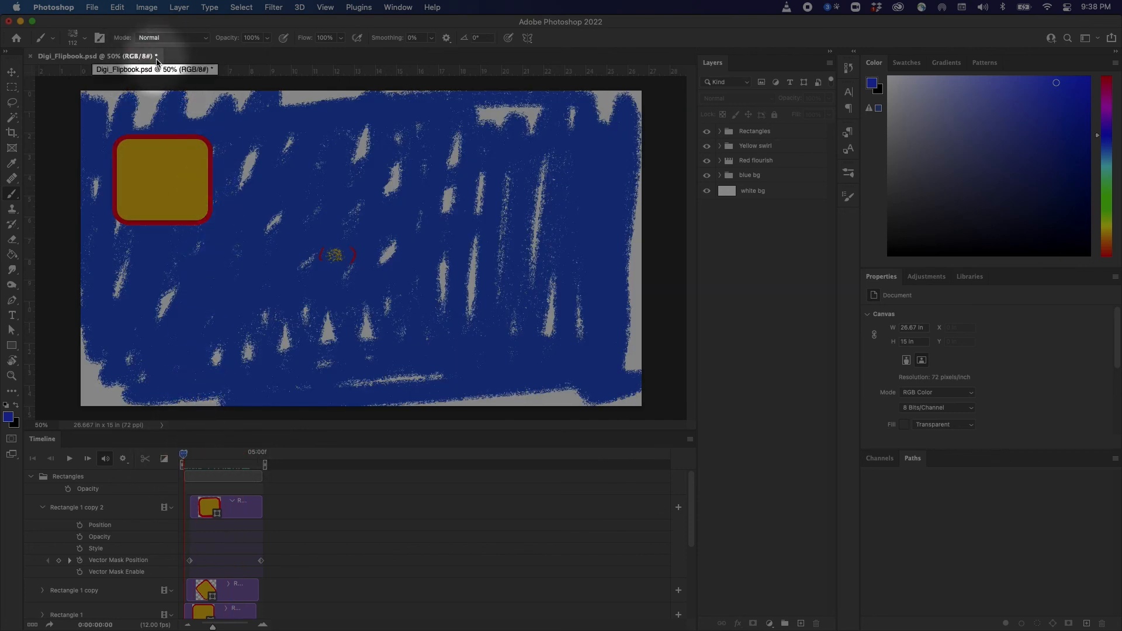
key(super+s)
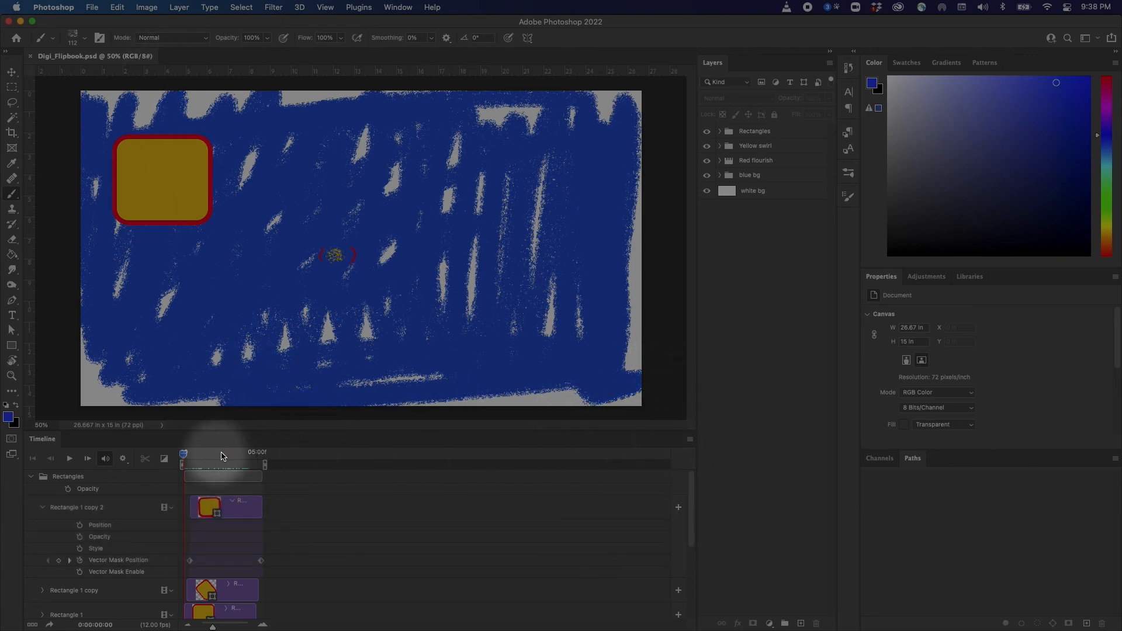
Trim the Rectangle 1 copy 2 and Rectangle 1 copy clips to end at 0:00:05:00, and move the last Vector Mask Position keyframe there
drag(222, 456, 247, 455)
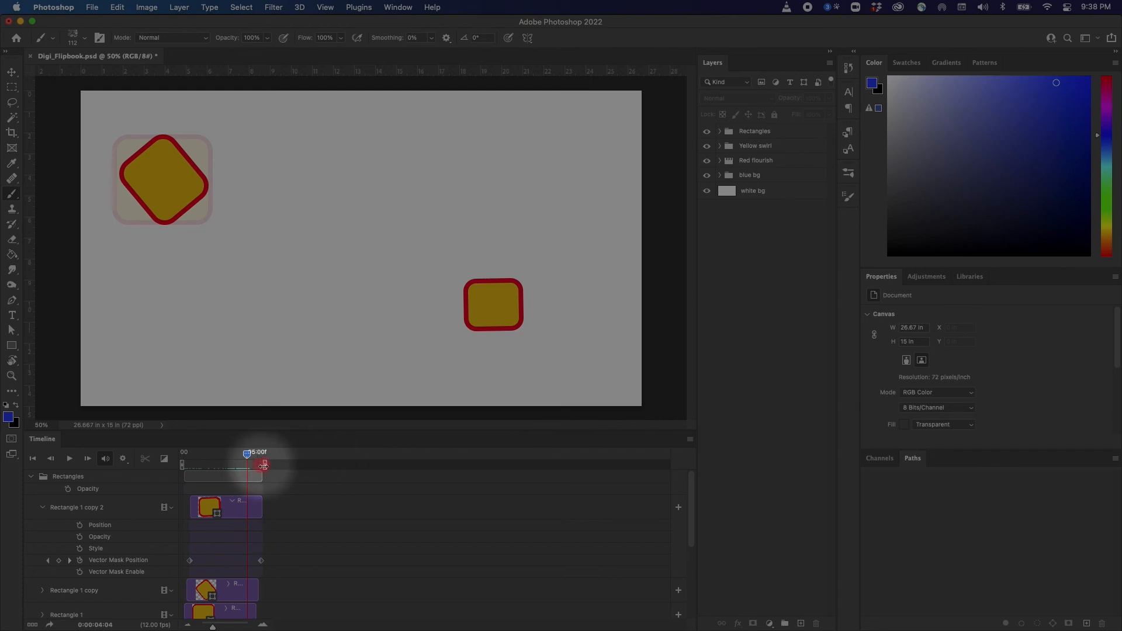
mouse_move(691, 508)
mouse_down()
mouse_move(689, 528)
mouse_move(688, 493)
mouse_up()
drag(212, 627, 223, 619)
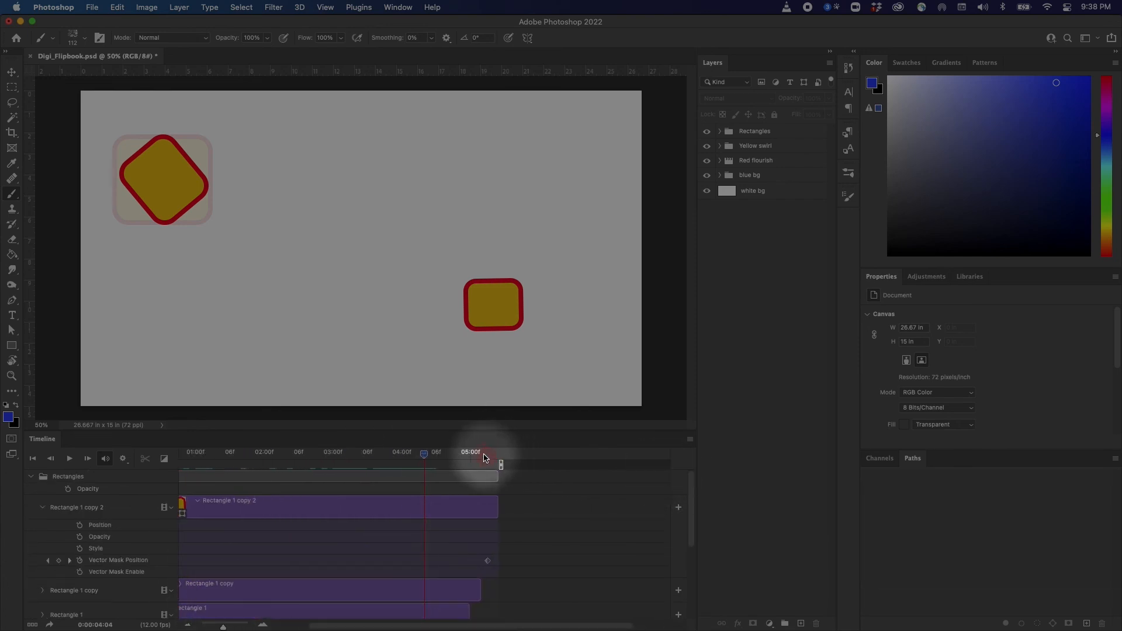
click(494, 456)
mouse_move(488, 457)
mouse_down()
mouse_move(471, 458)
mouse_move(494, 462)
mouse_move(476, 467)
mouse_up()
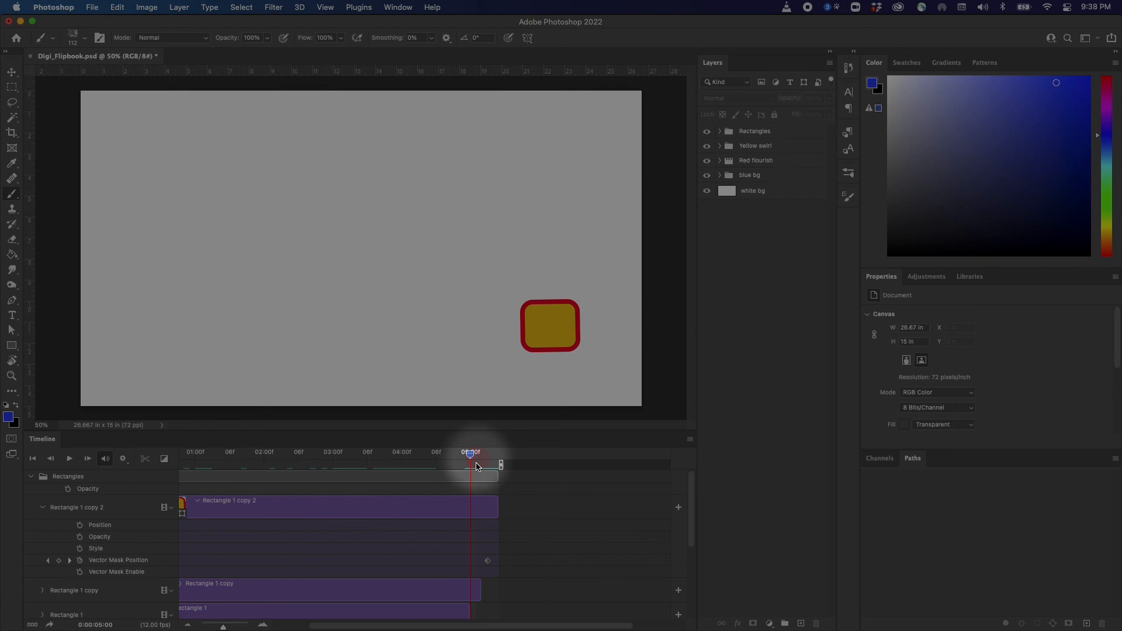
drag(497, 507, 470, 507)
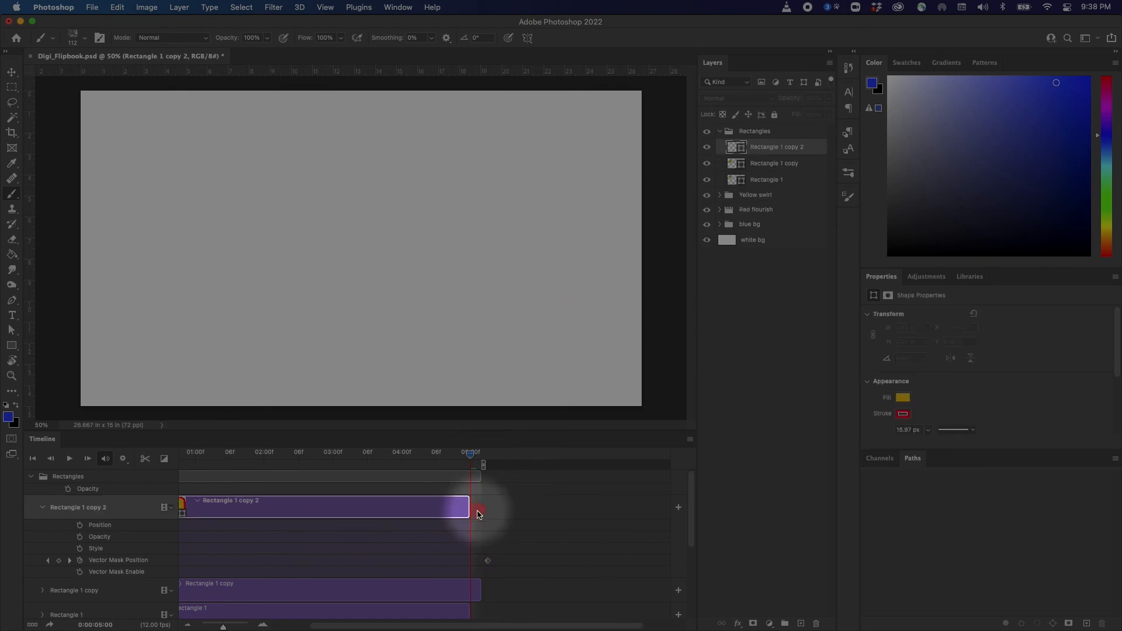
drag(488, 562, 470, 589)
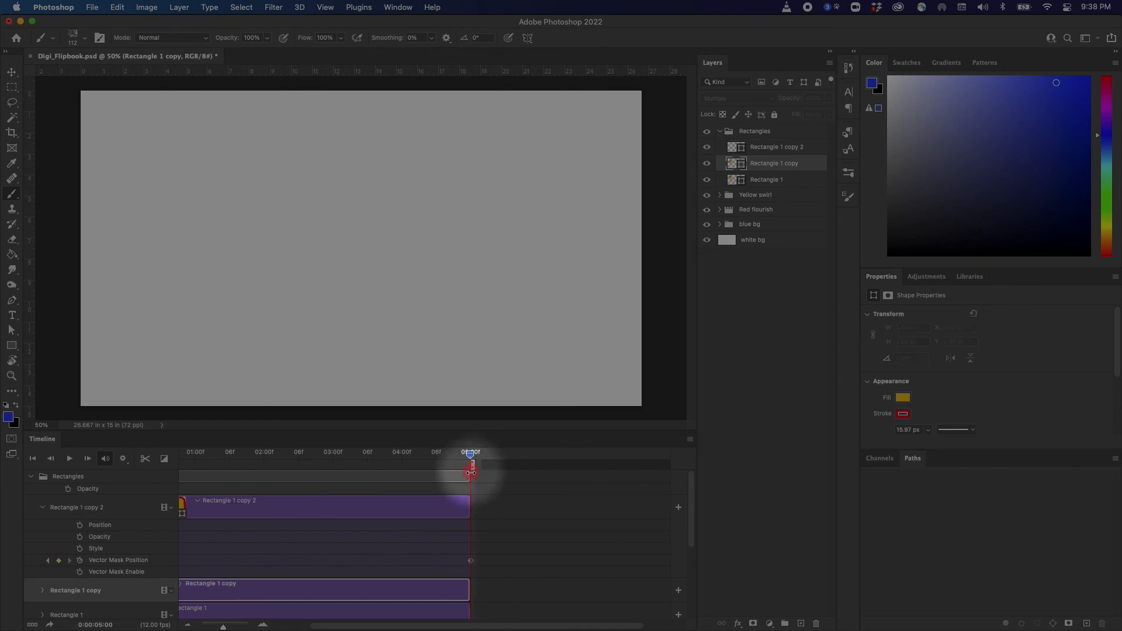
Return the playhead to the start of the timeline and save the trimmed flipbook
drag(472, 458, 173, 487)
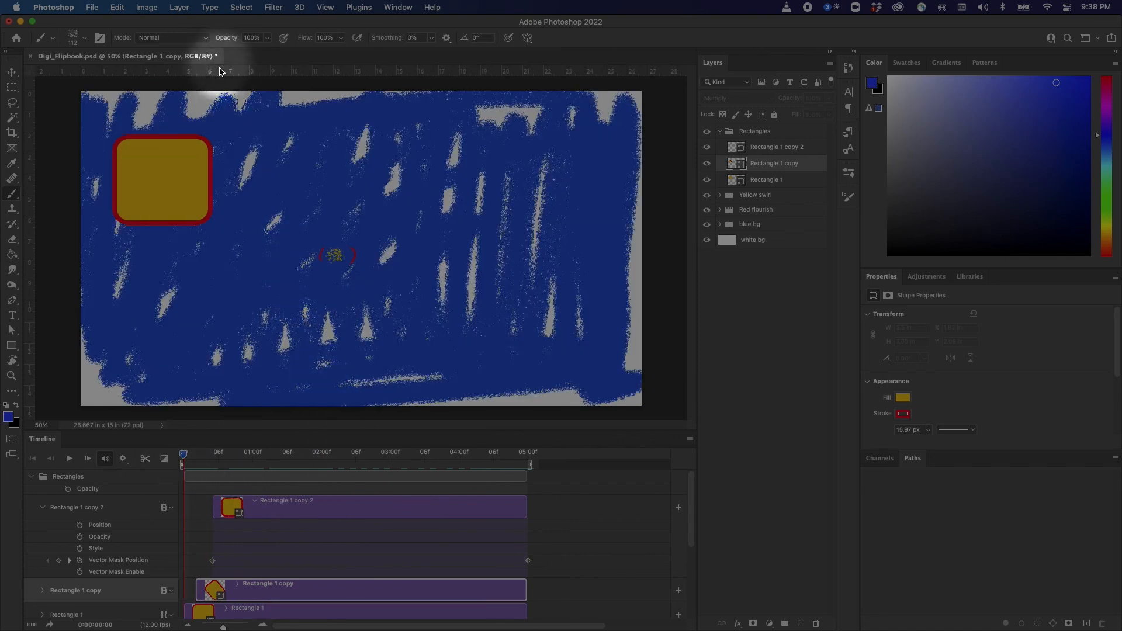
key(super+s)
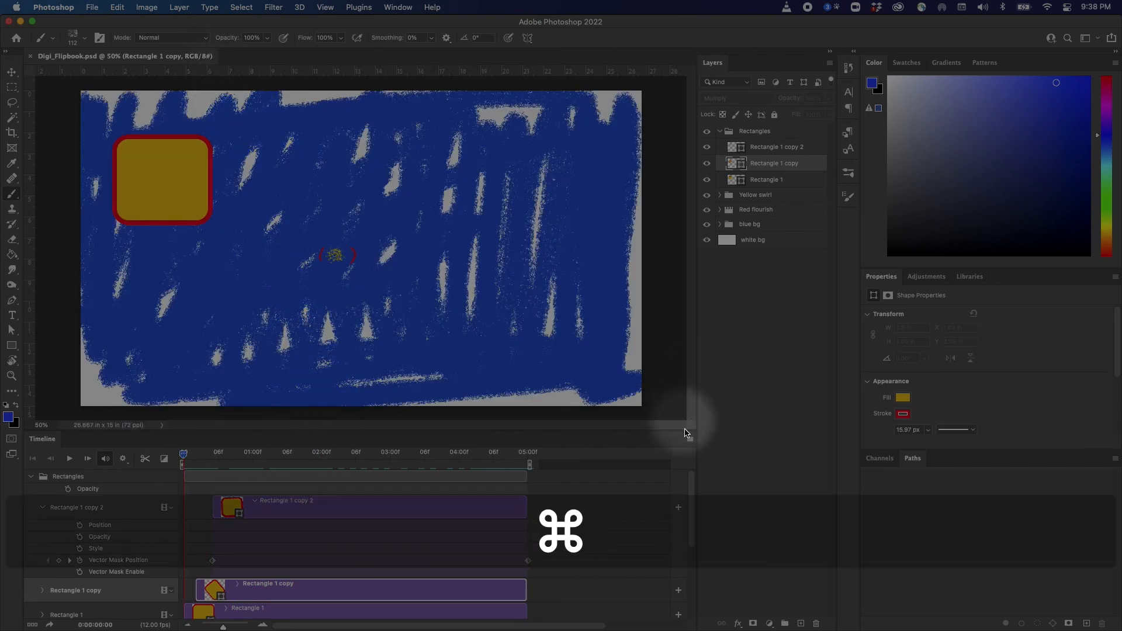
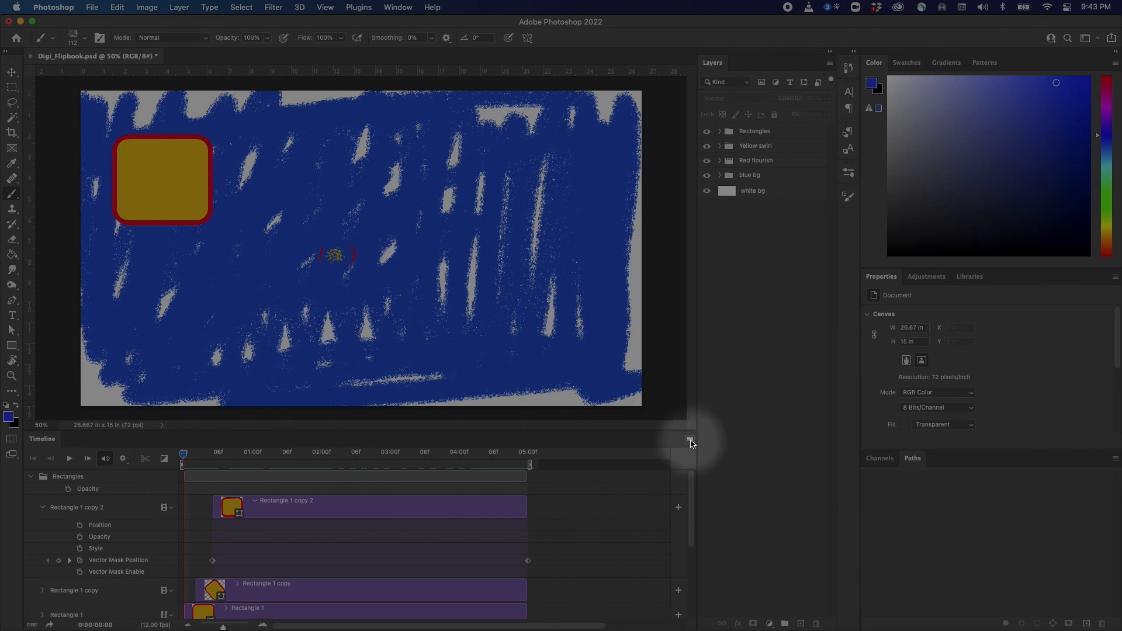
Set up a video render in H.264 format, naming the file with the author's name followed by _02_Flipbook_v1_date.mp4
click(690, 440)
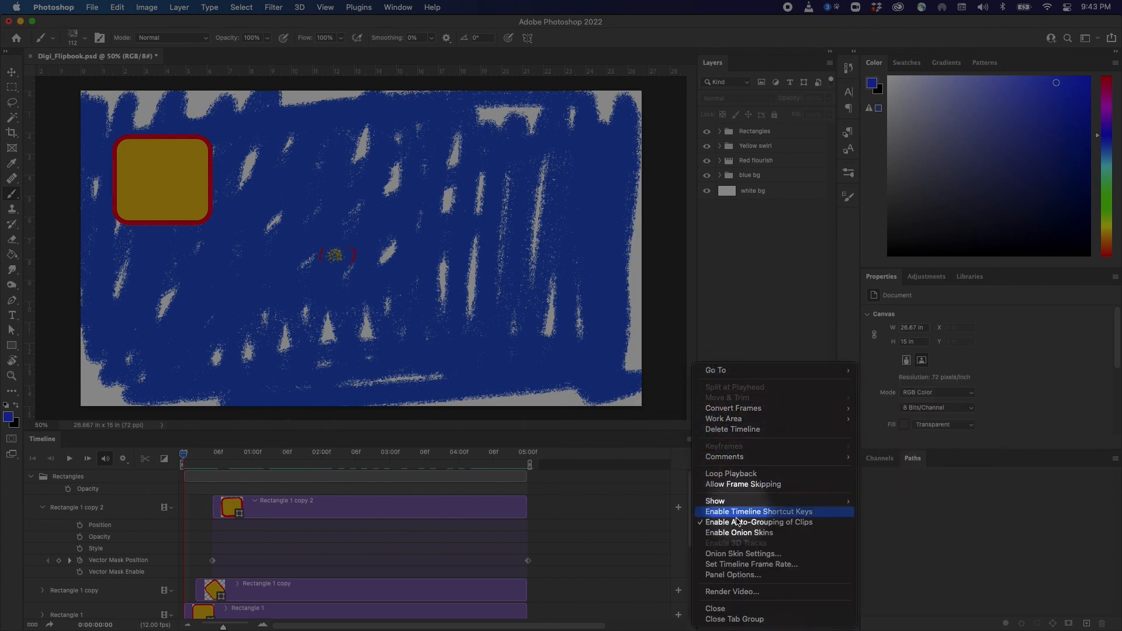
click(690, 441)
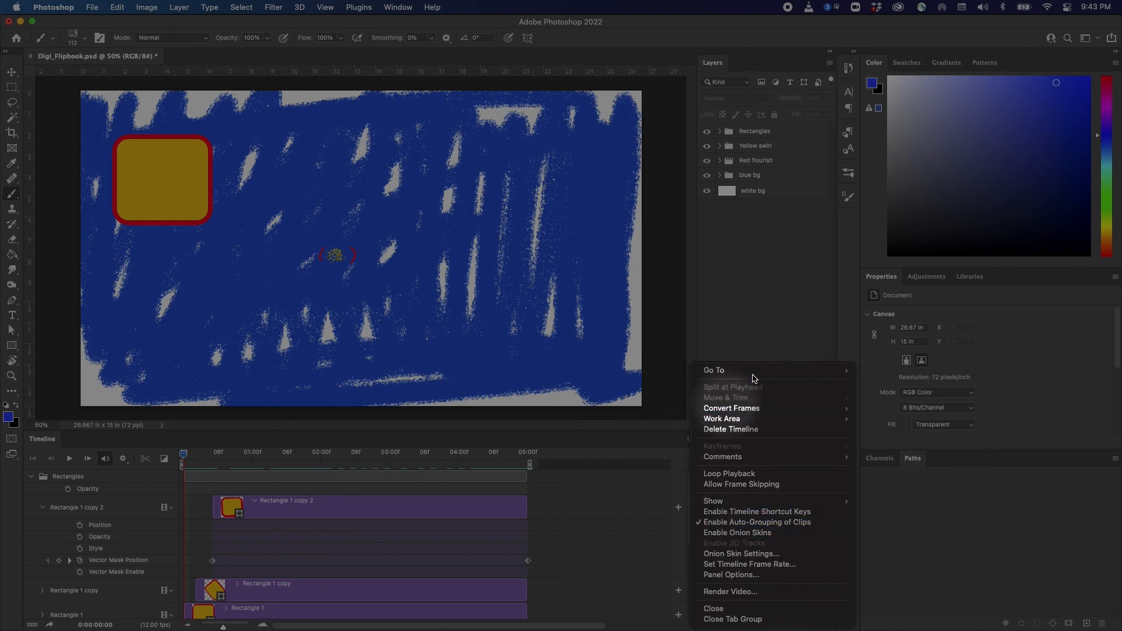
click(742, 593)
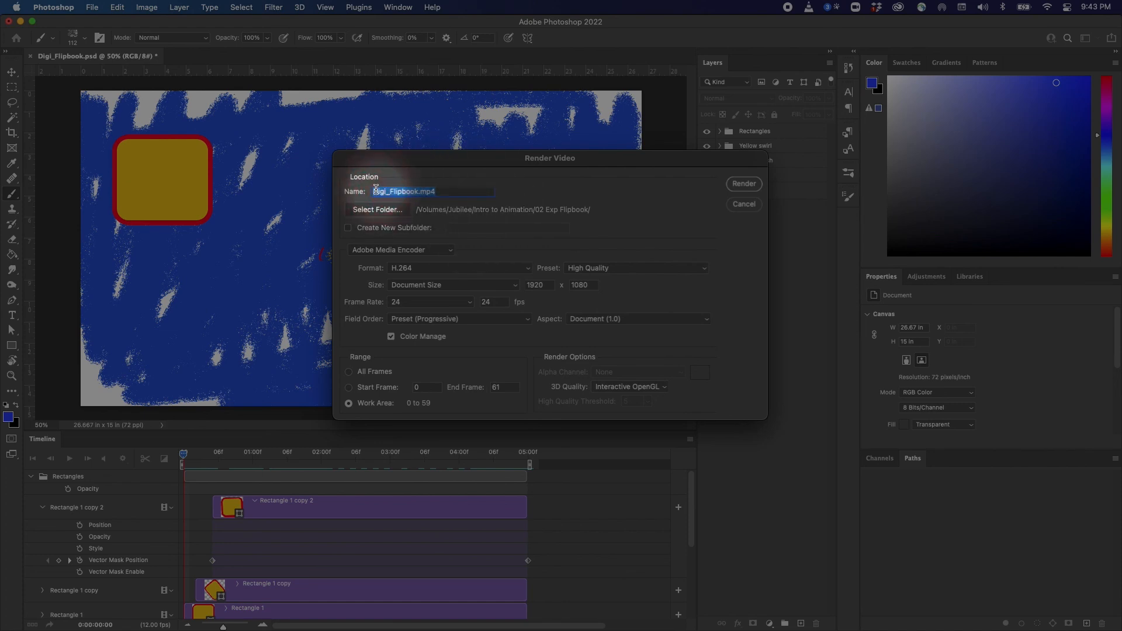
key(shift)
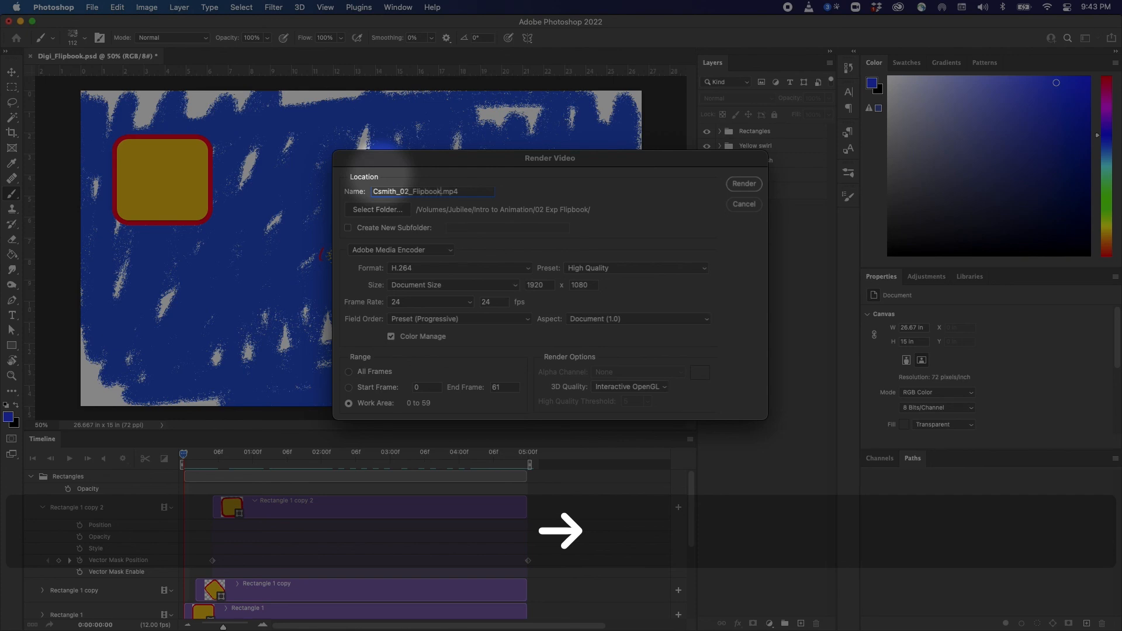
click(527, 268)
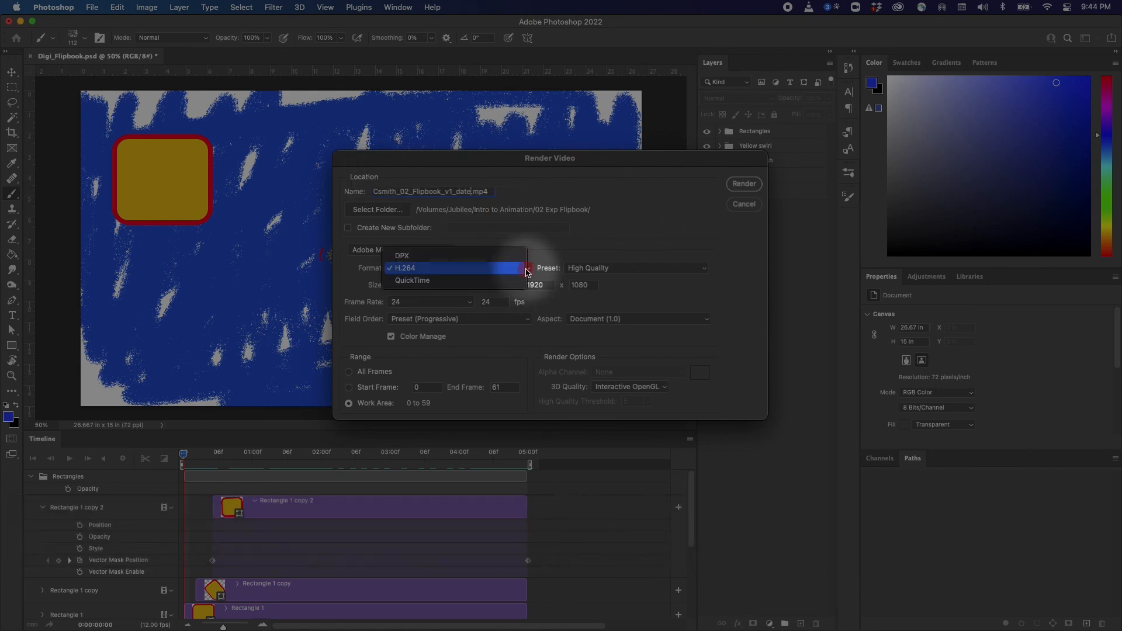
click(418, 269)
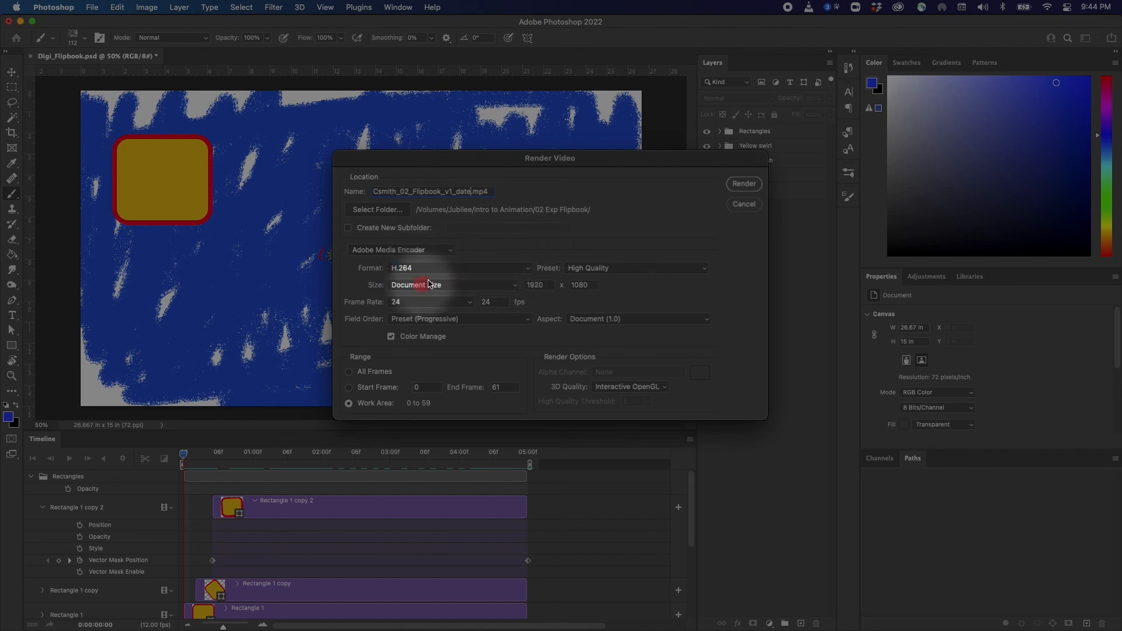
Choose the 02 Exp Flipbook folder as the destination for the rendered video
click(397, 214)
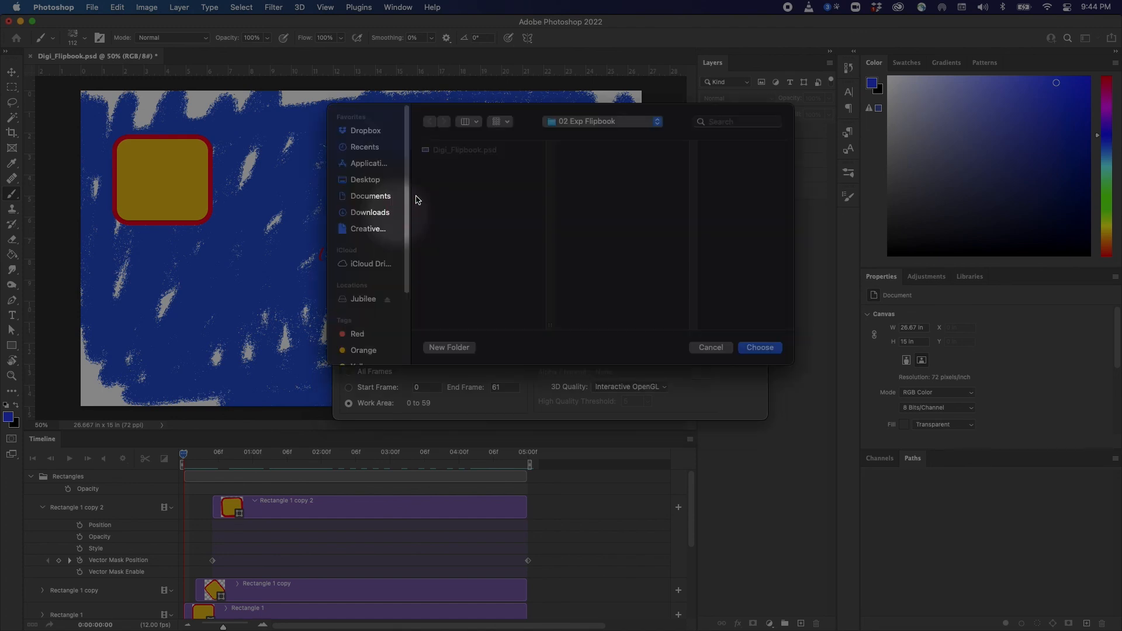
click(596, 124)
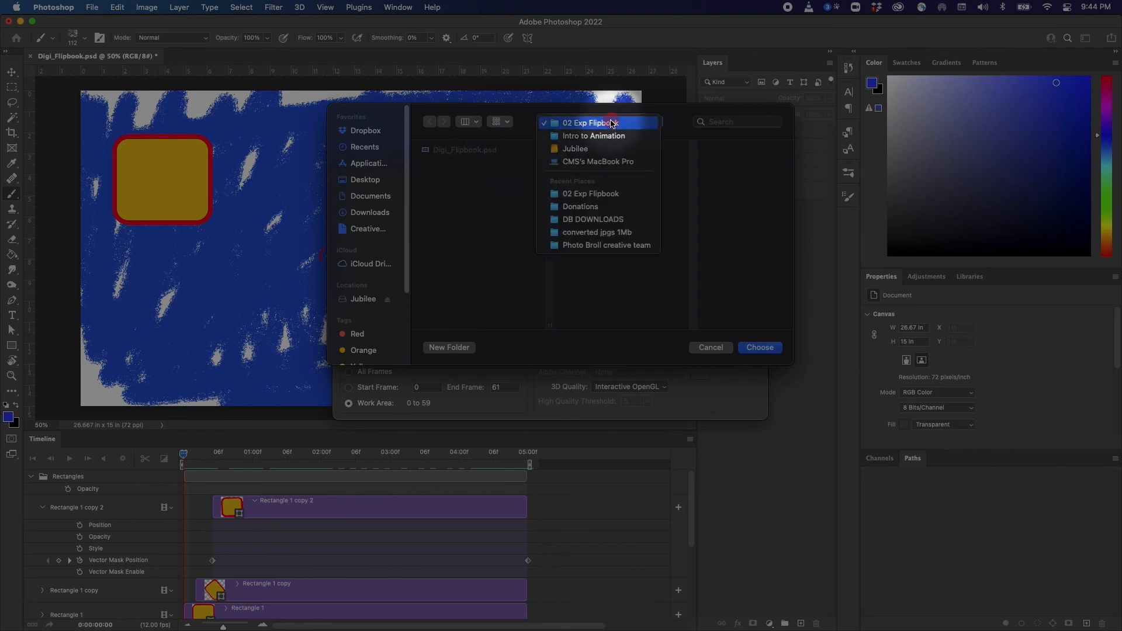
click(612, 124)
click(759, 347)
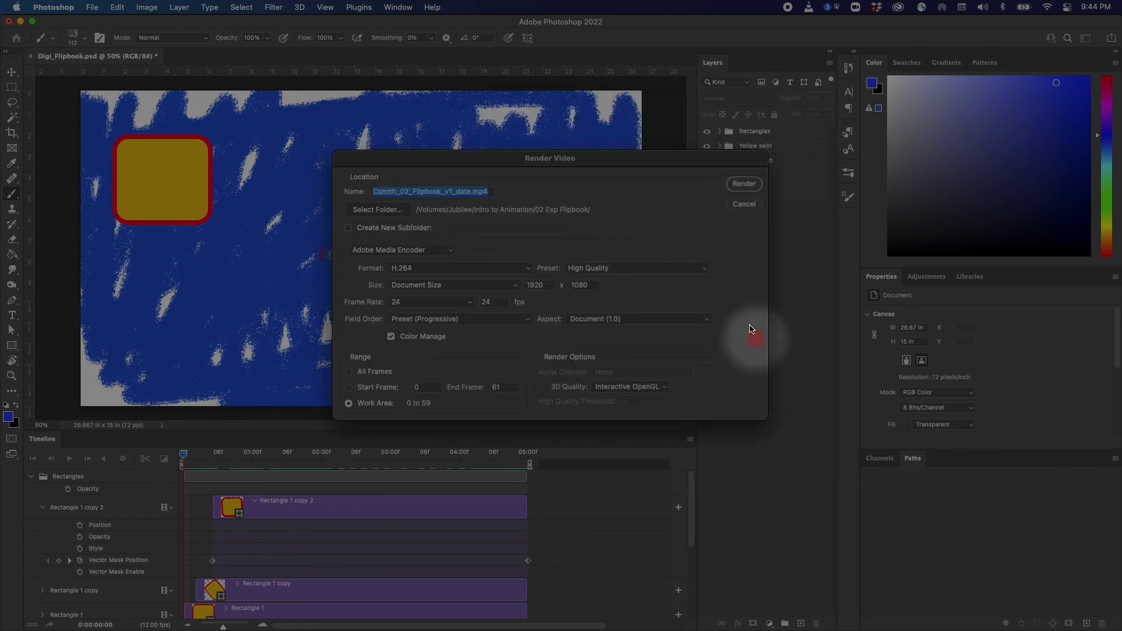
Try the QuickTime format for the render and switch back to H.264
click(530, 270)
click(430, 271)
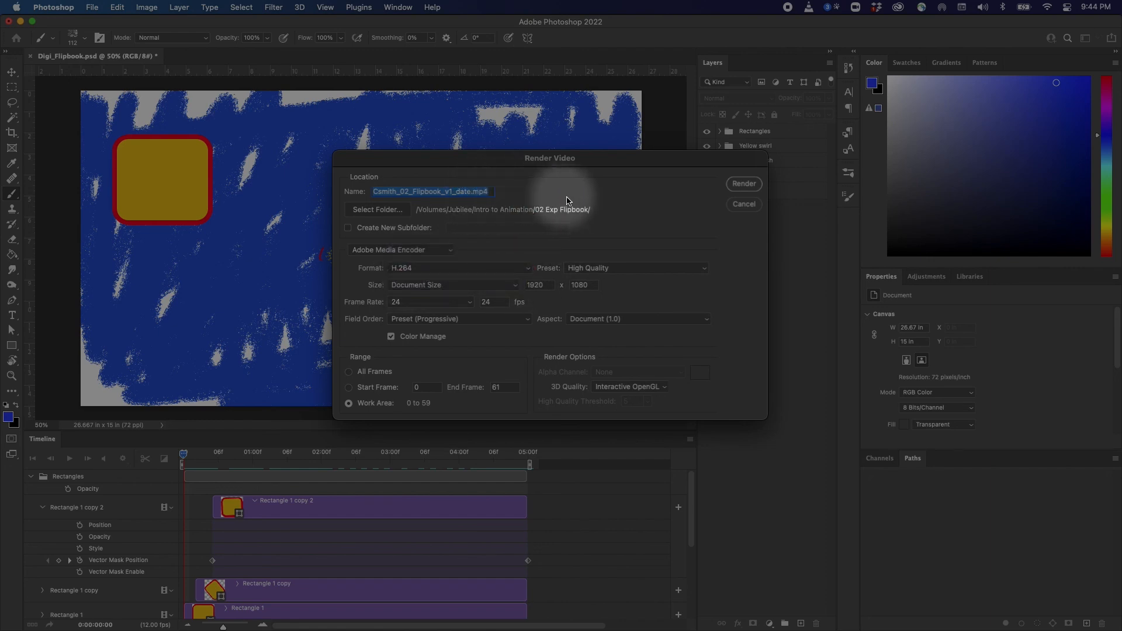
click(515, 270)
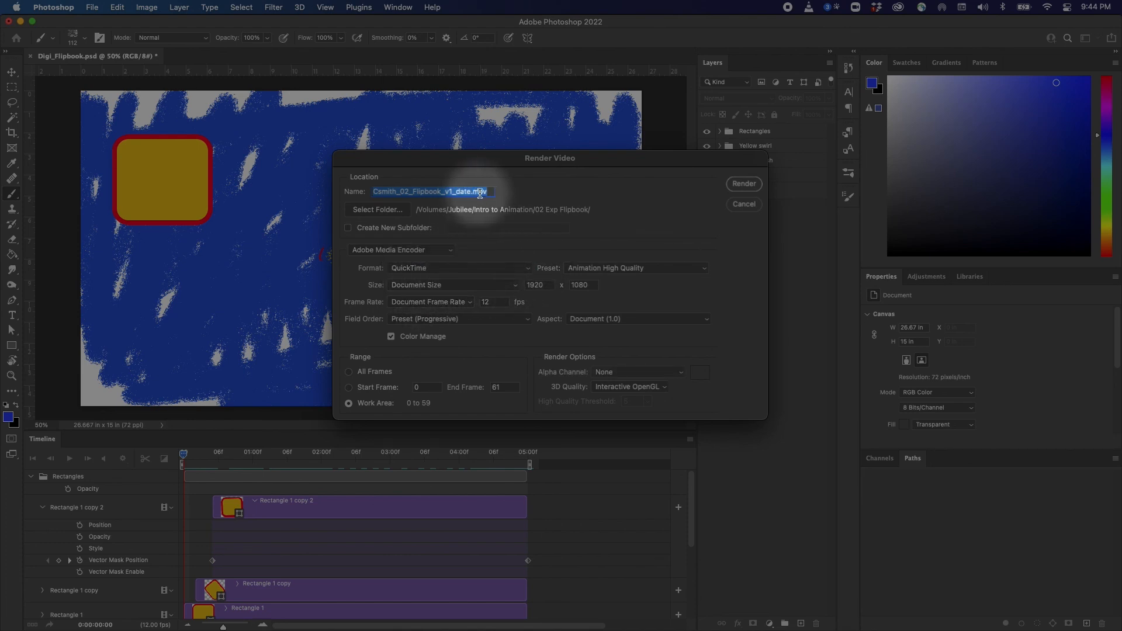
click(515, 268)
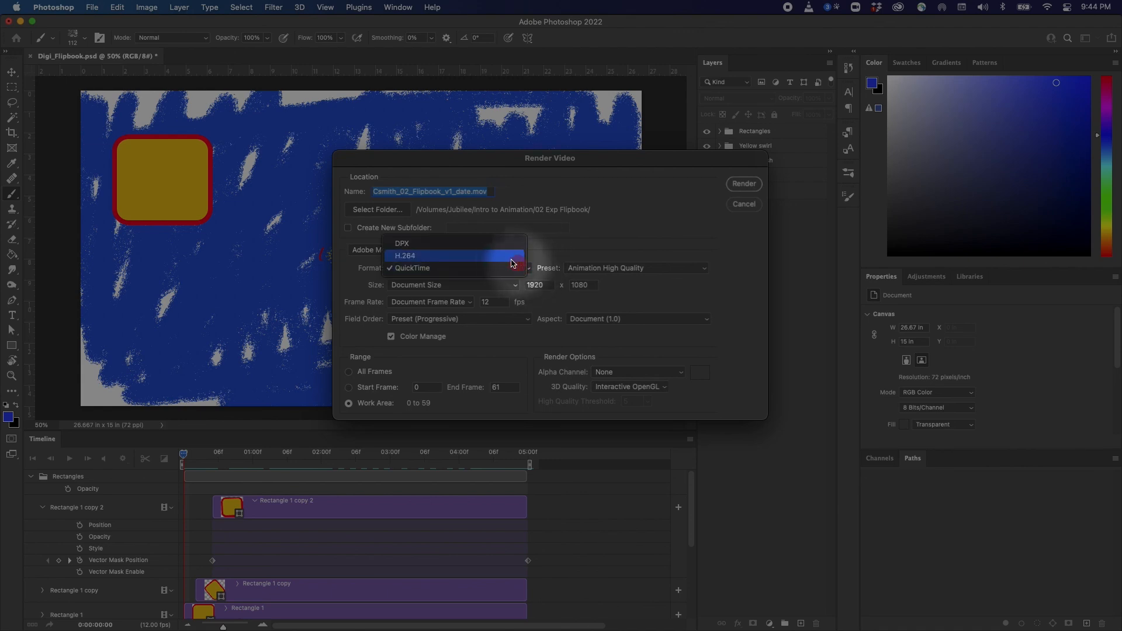
click(509, 253)
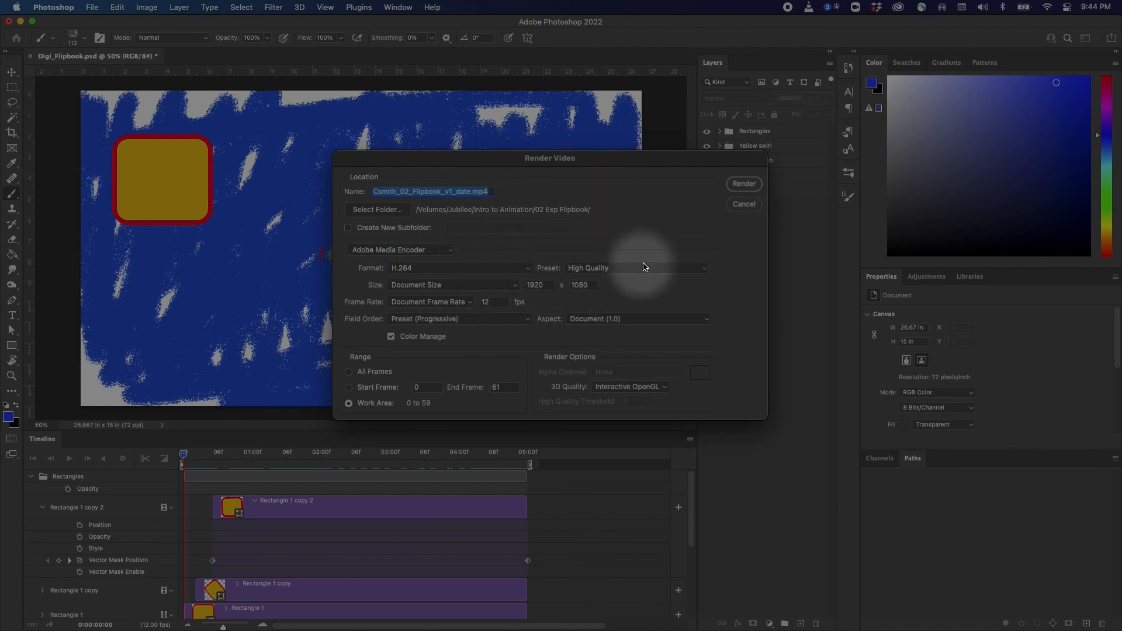
Set the render frame rate to 24 fps, keep the High Quality preset, and render the work area to video
click(482, 302)
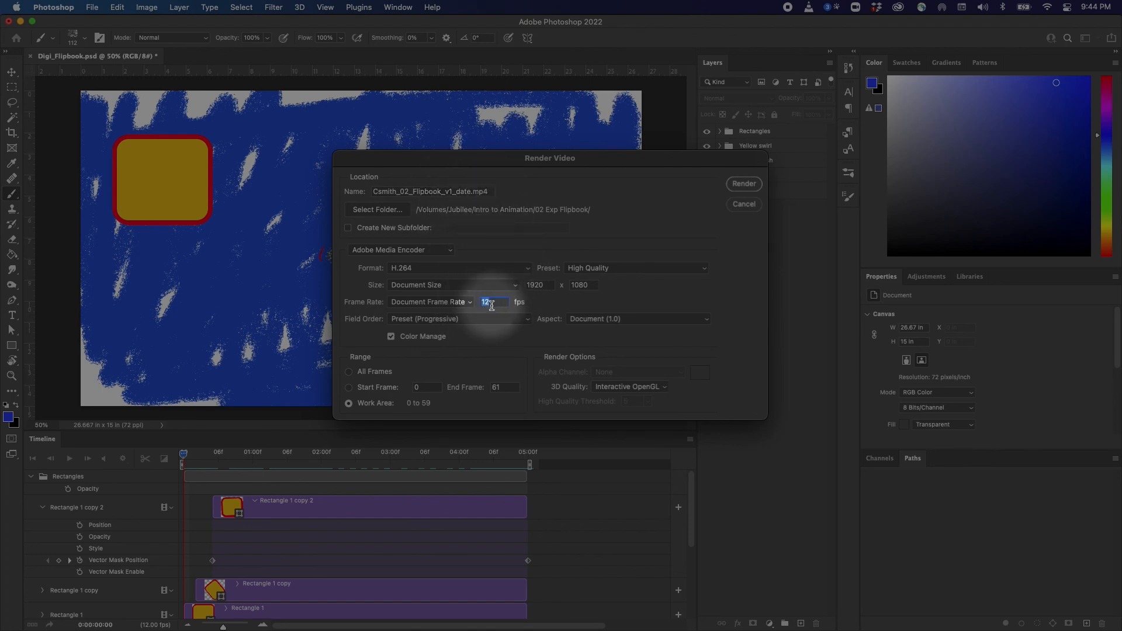
text(24)
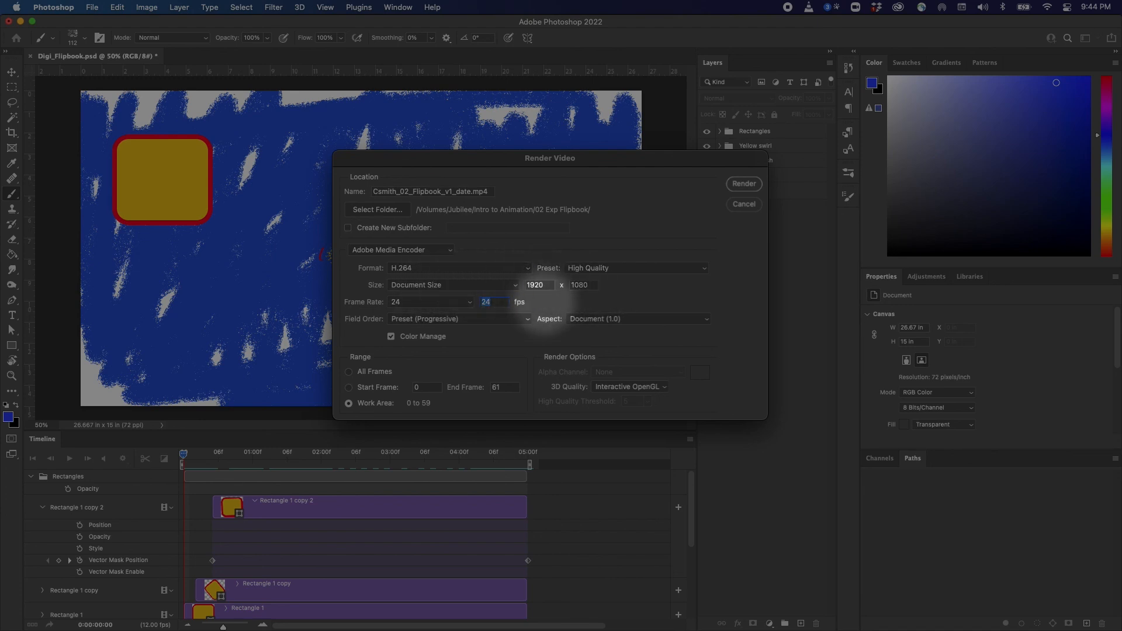
click(619, 266)
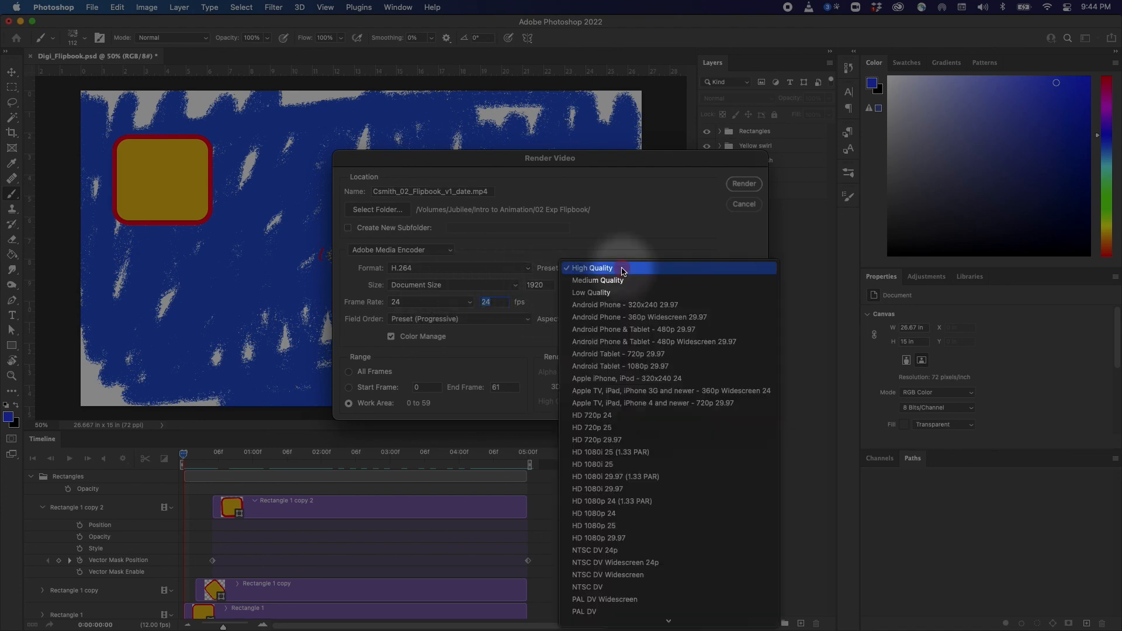
click(628, 241)
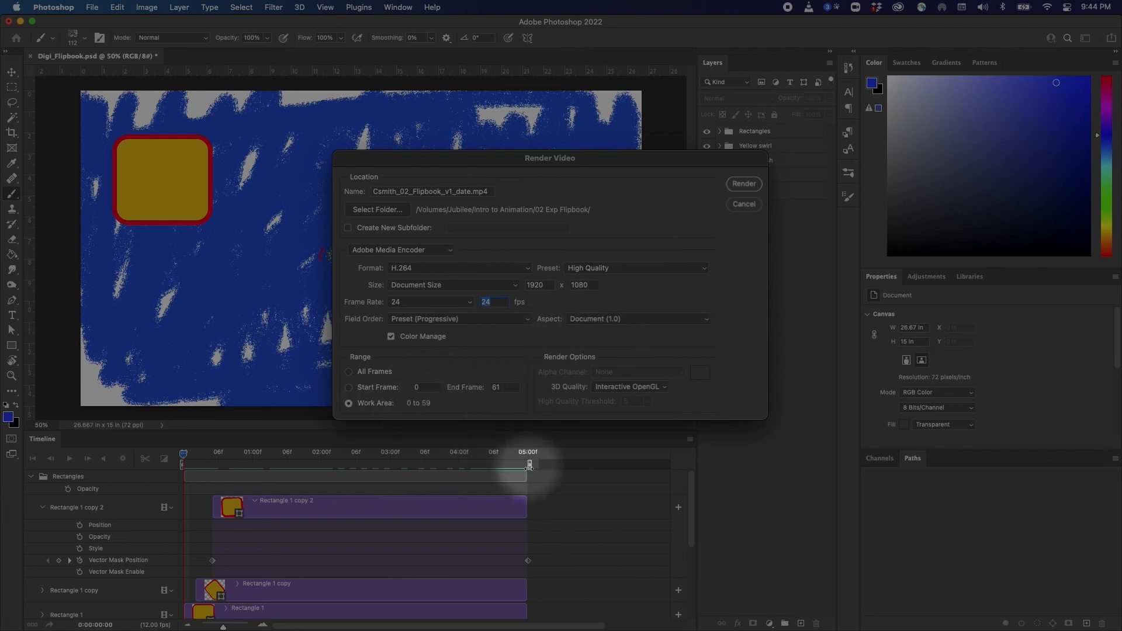
click(742, 185)
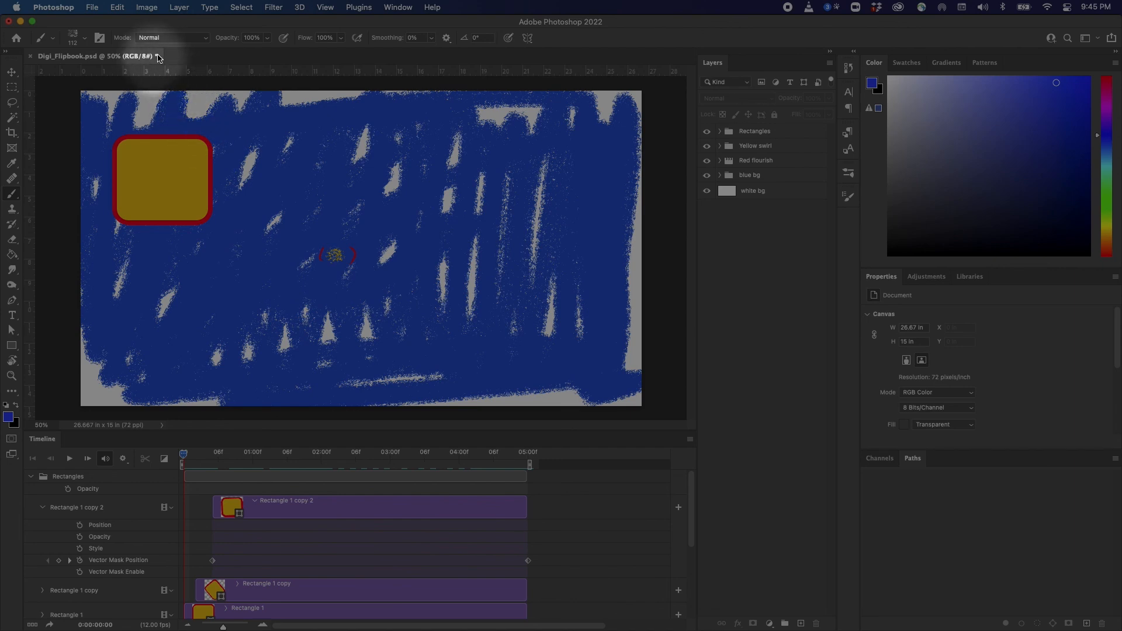
Save the Digi_Flipbook.psd document and hide Photoshop to switch to the rendered video in QuickTime Player
click(92, 7)
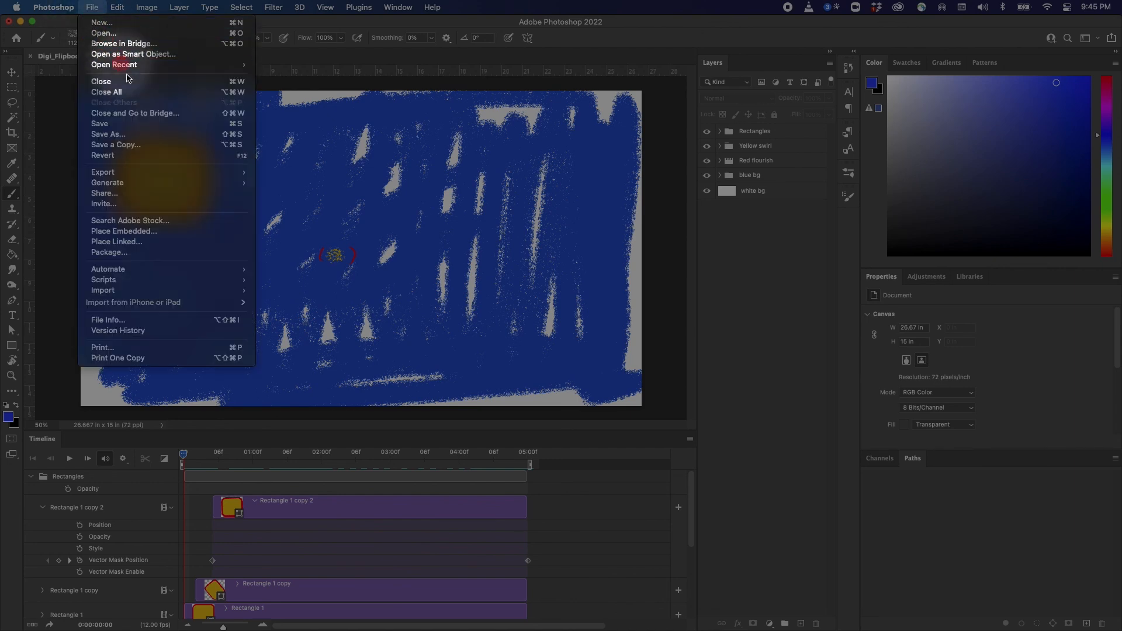
click(121, 124)
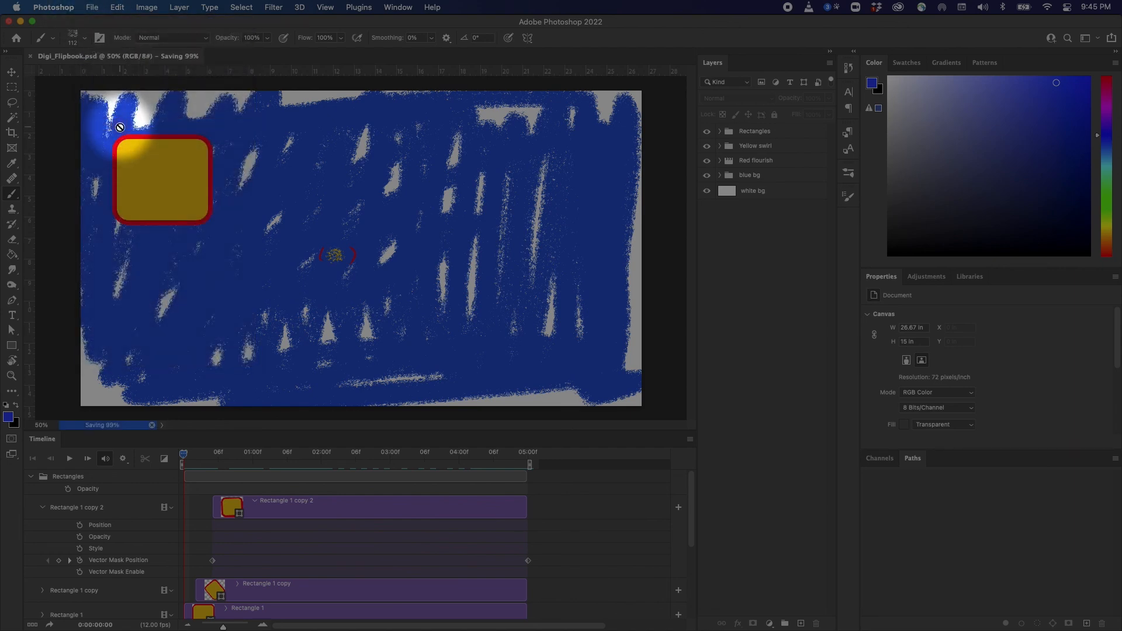
click(53, 7)
click(64, 134)
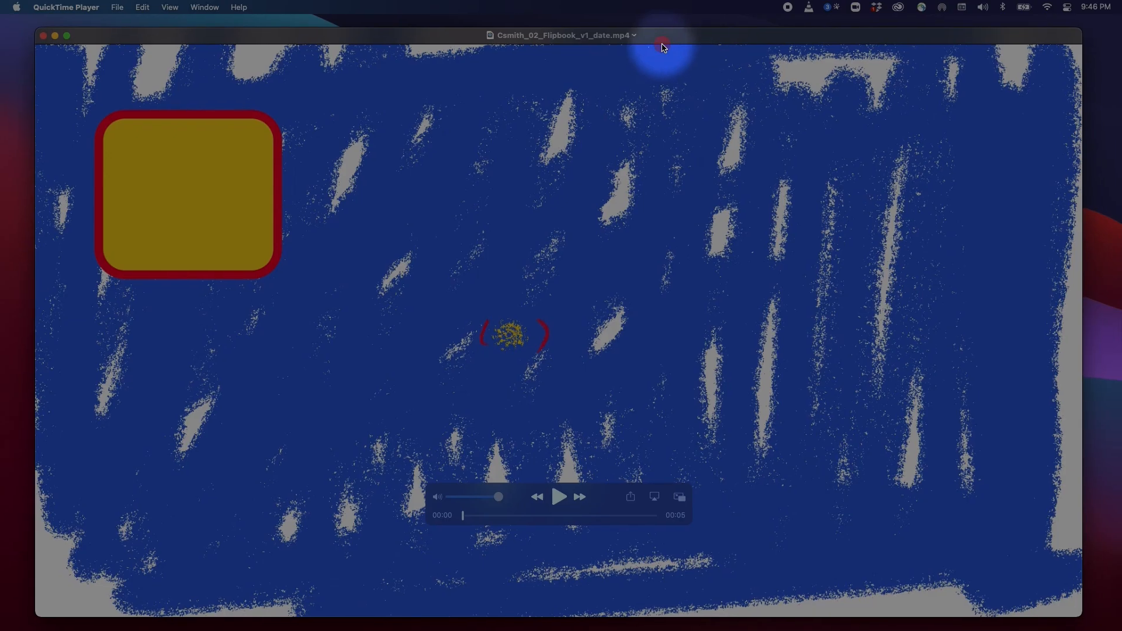
Step through the rendered video frame by frame from its start to examine the swirl, flourish, rectangles and background
mouse_move(479, 529)
mouse_down()
mouse_move(665, 528)
mouse_move(638, 514)
mouse_move(463, 516)
mouse_up()
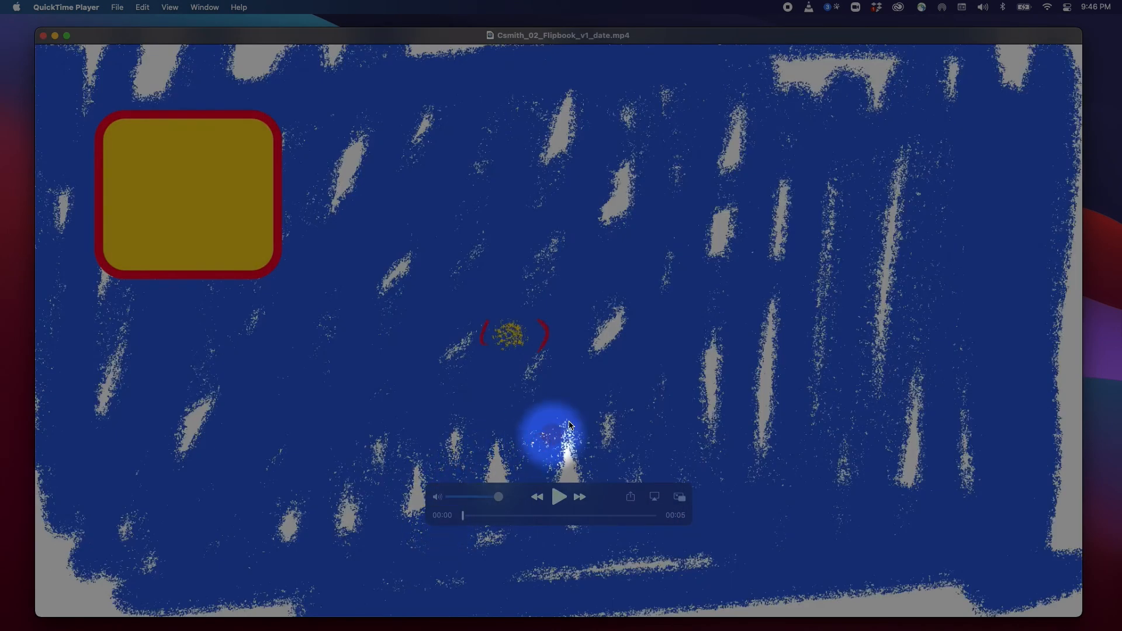
key(Right)
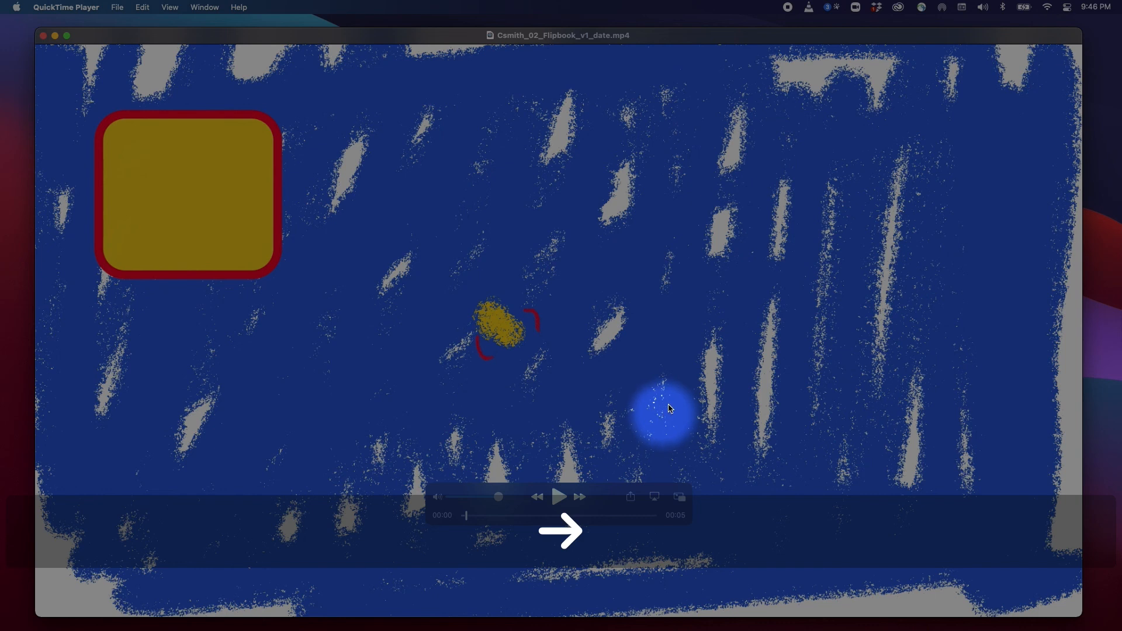
key(Right)
key(Right)
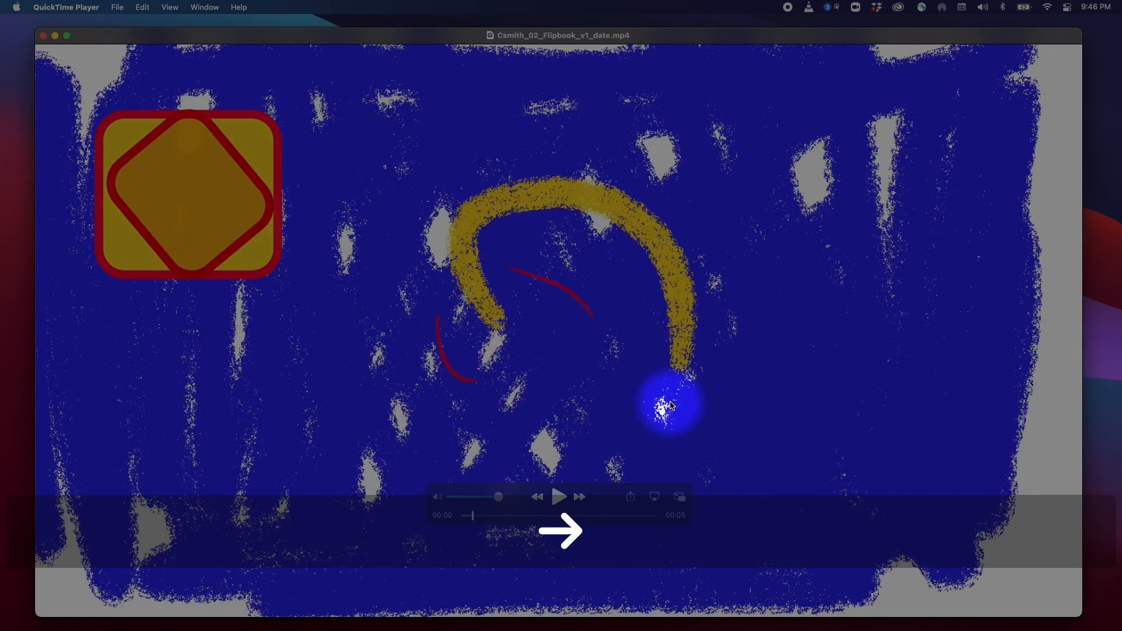
key(Right)
key(Right)
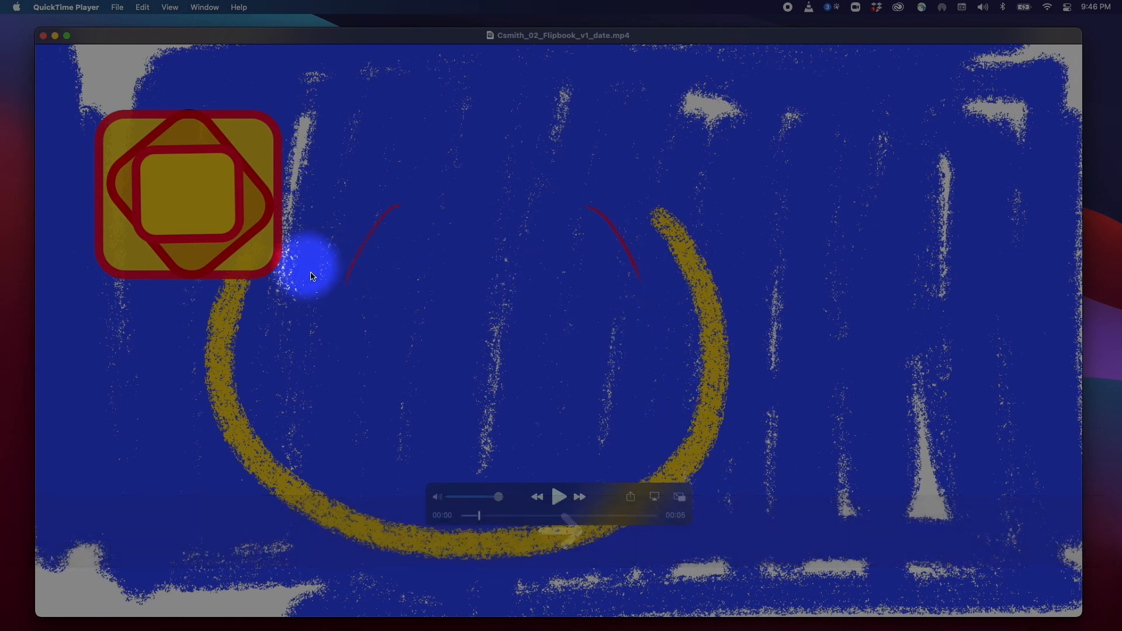
key(Right)
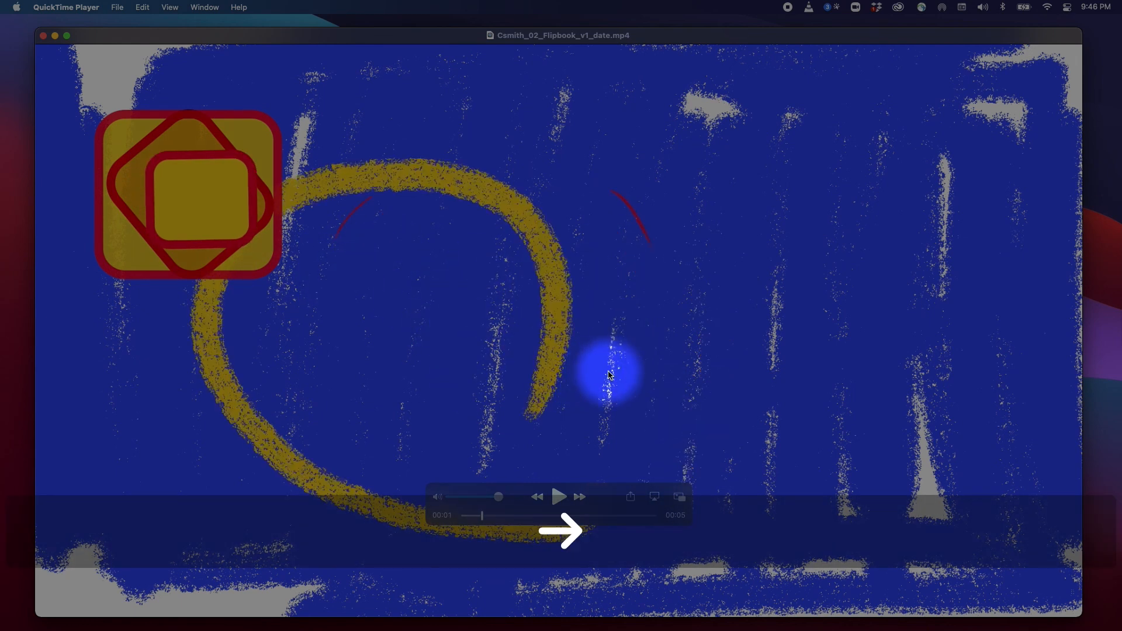
key(Right)
key(Right)
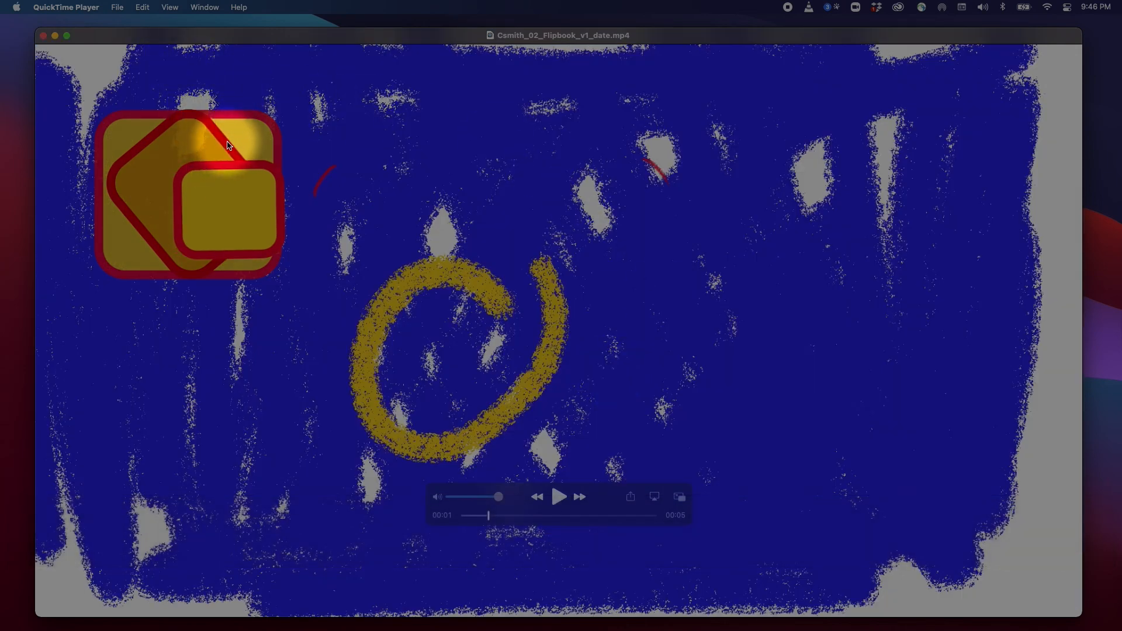
Show the movie inspector, expand its video details to check the encoded frame rate, and move it clear of the artwork
key(super+i)
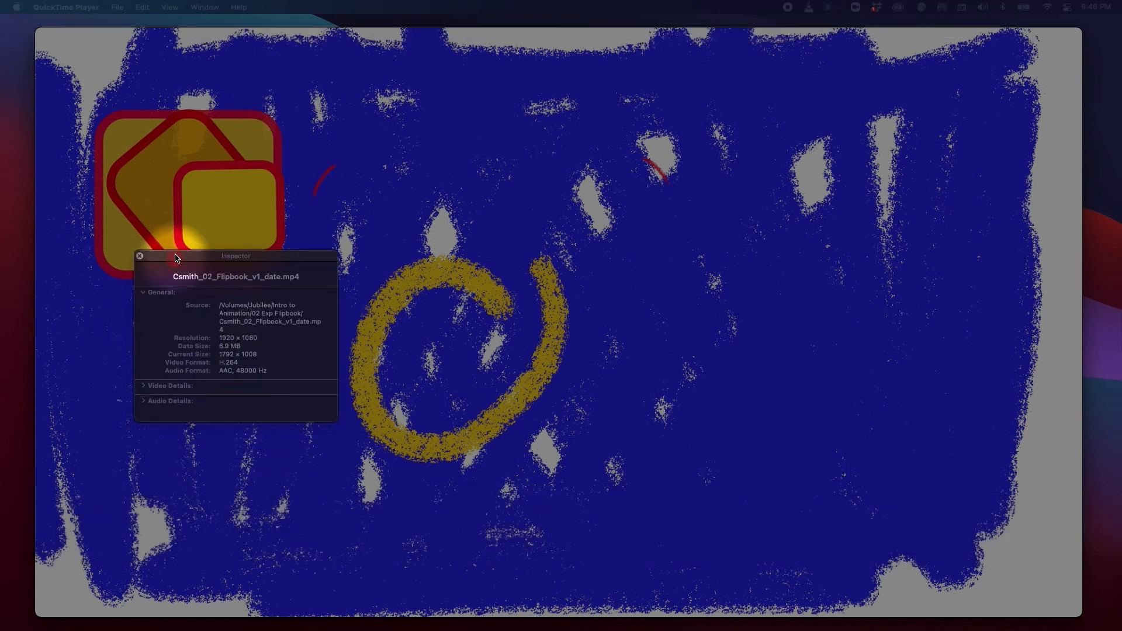
click(144, 387)
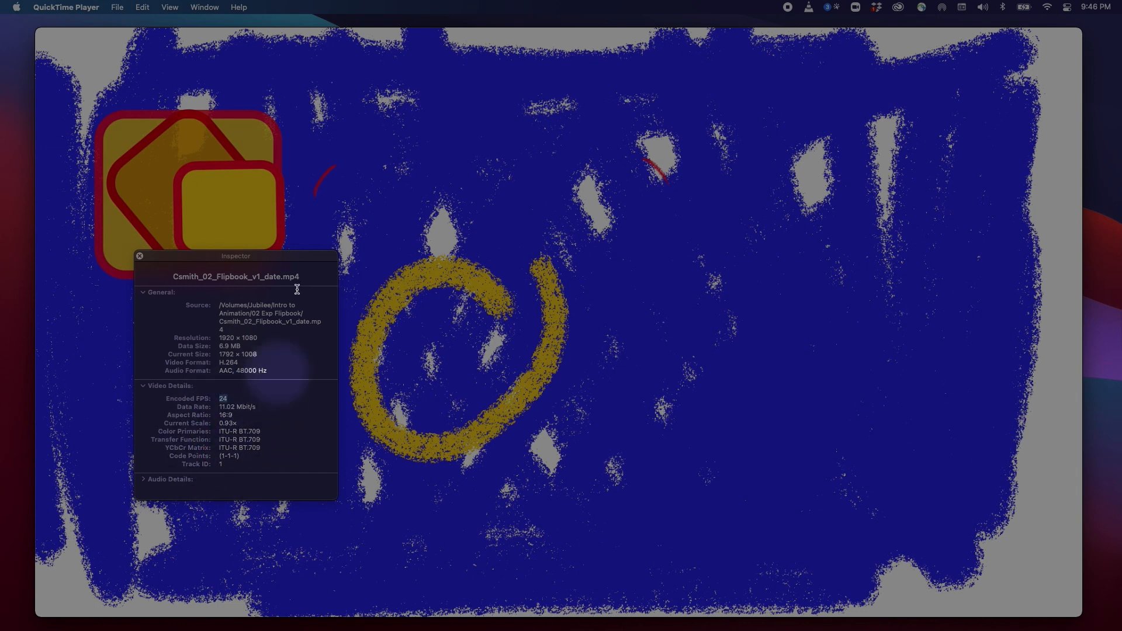
drag(327, 256, 204, 328)
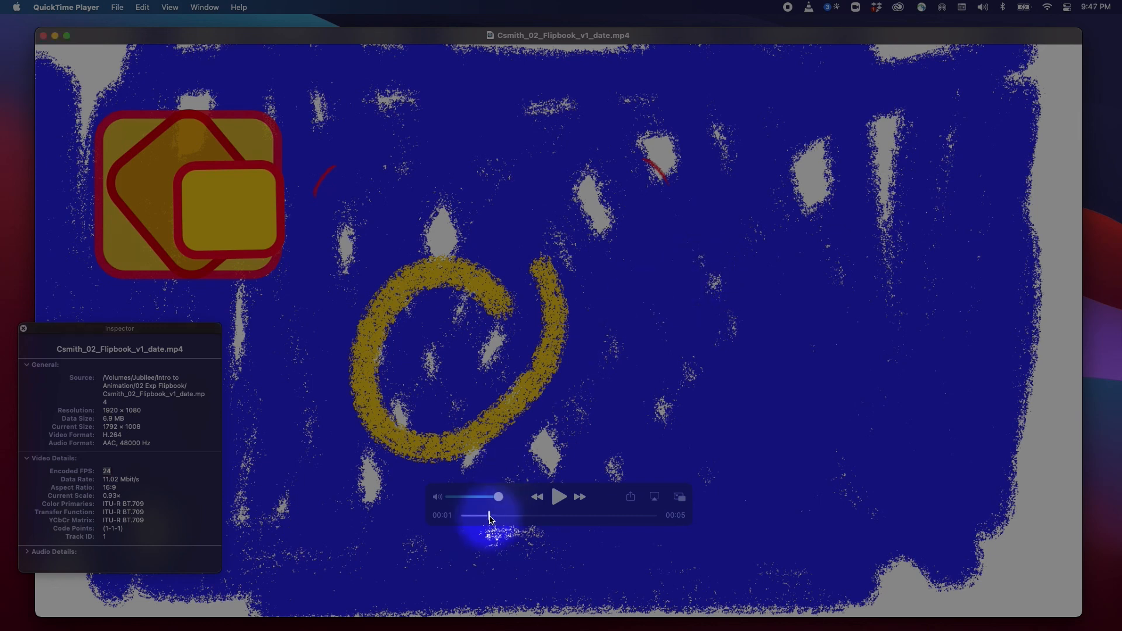
Return the rendered video to the beginning and advance it frame by frame again with the movie details shown
click(465, 517)
key(Right)
key(Right)
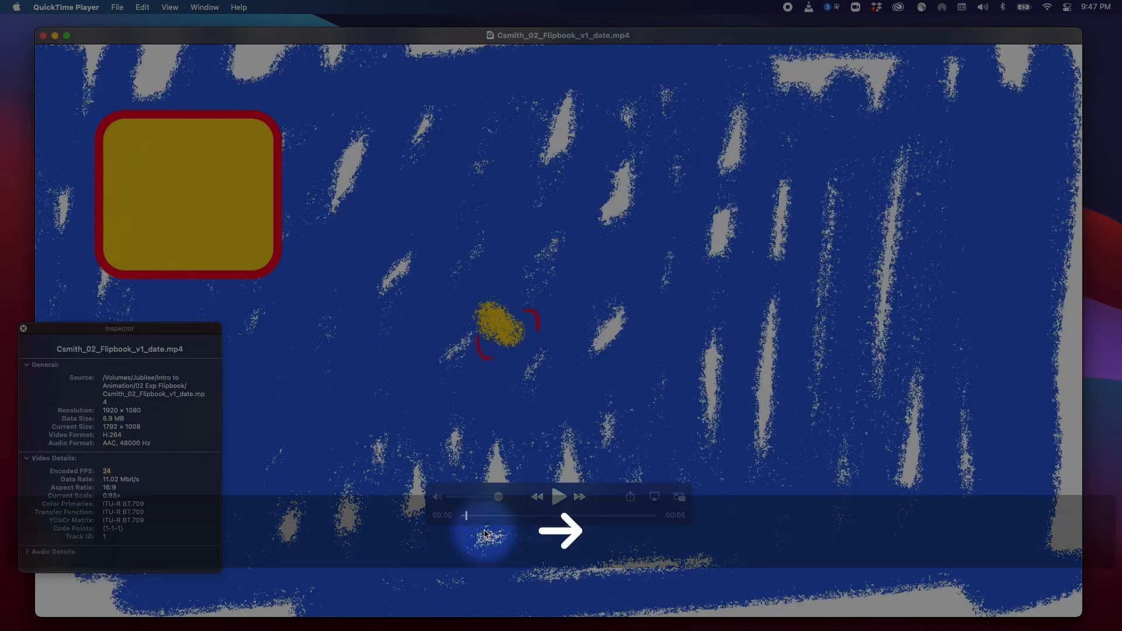
key(Right)
key(Right)
key(Right)
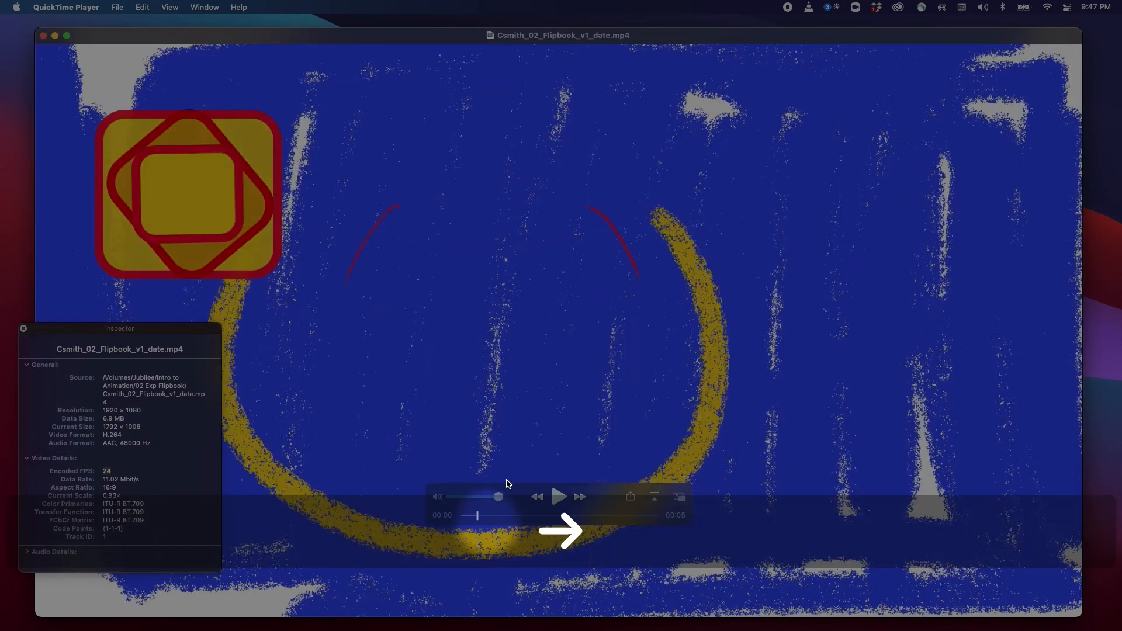